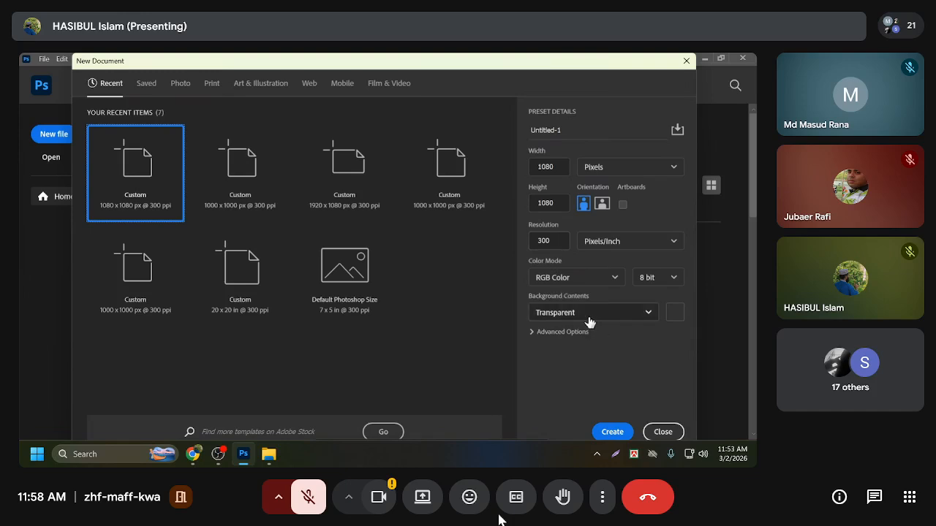
Create a transparent 1080 x 1080 px RGB document at 300 ppi and add a black (000000) Solid Color fill layer.
left_click(612, 432)
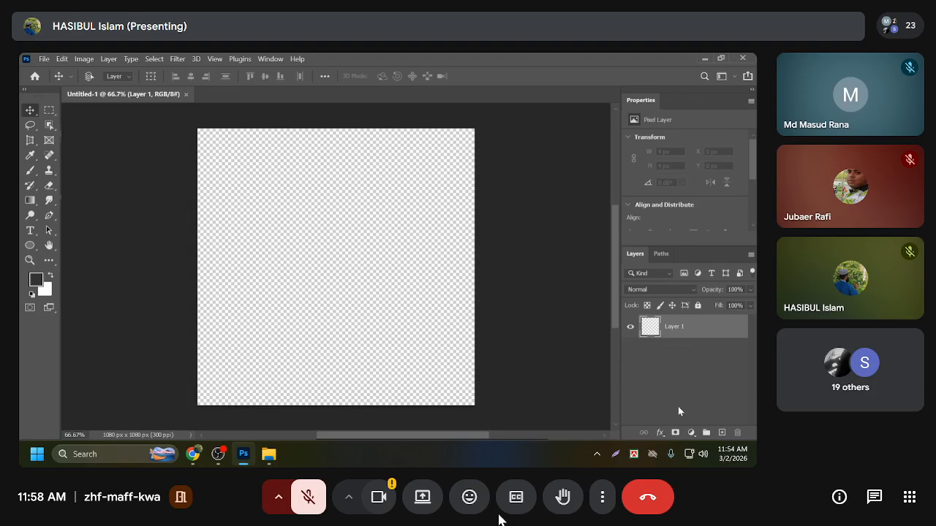
left_click(692, 434)
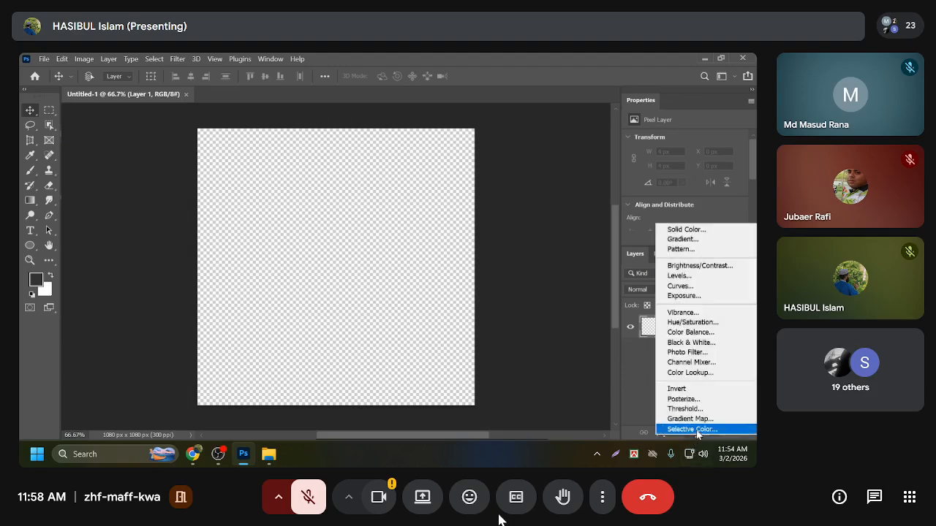
left_click(694, 229)
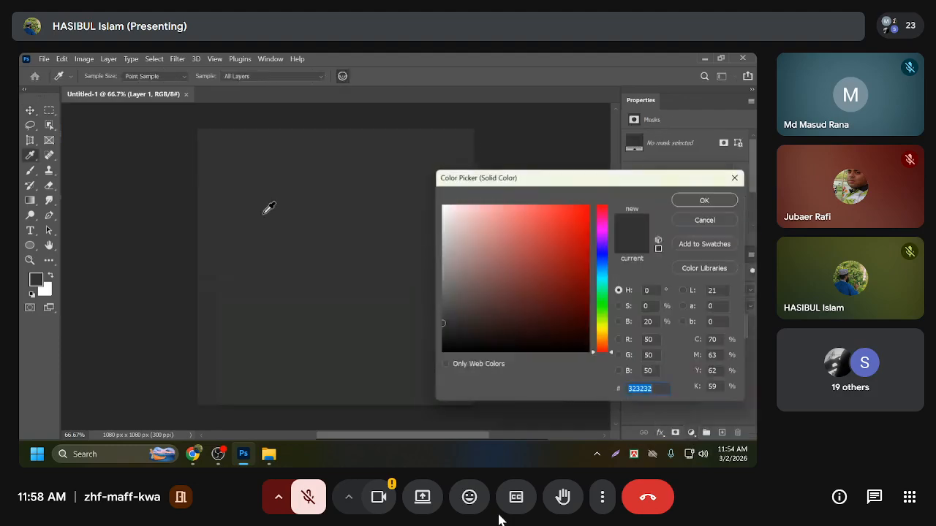
left_click(447, 327)
left_click_drag(446, 327, 442, 363)
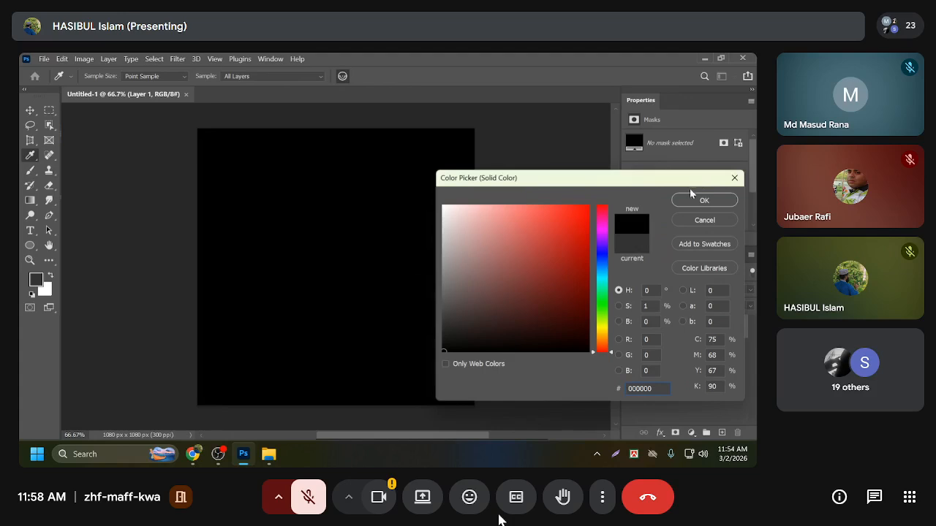
left_click(704, 200)
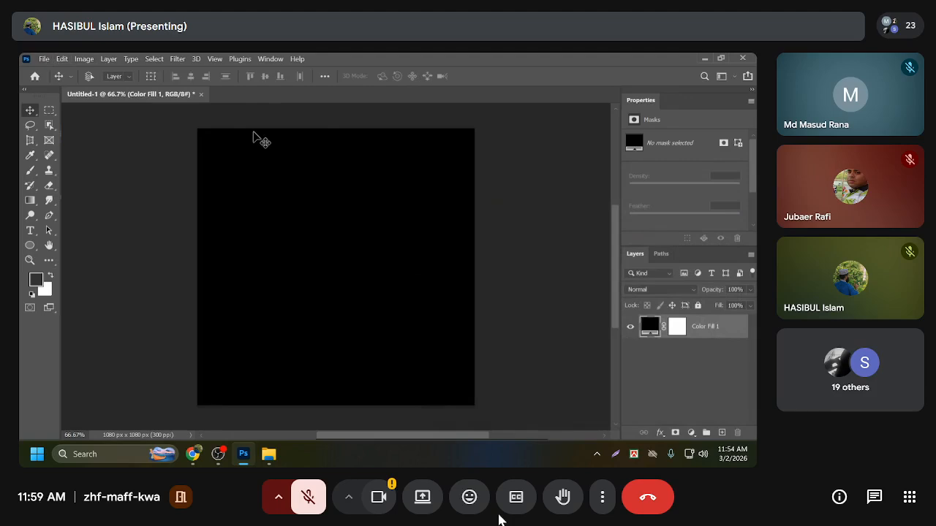
Open the reference image 11 (JPG) from the Downloads folder.
left_click(42, 58)
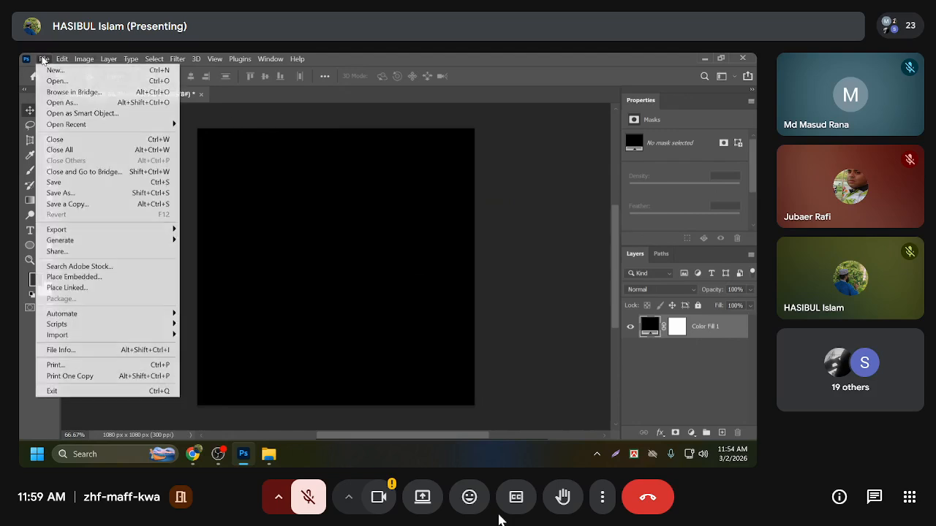
left_click(53, 106)
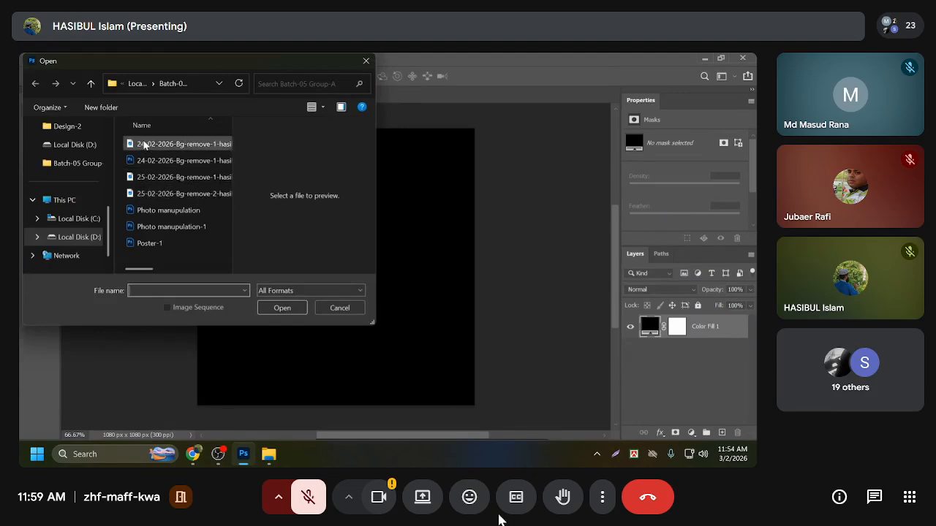
left_click(144, 145)
scroll(67, 179, "up", 5)
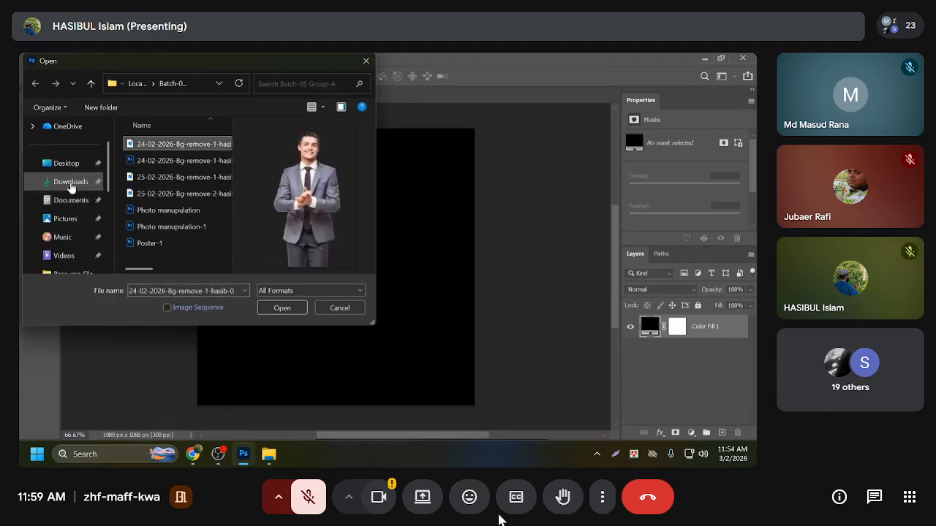
left_click(70, 183)
scroll(165, 234, "down", 5)
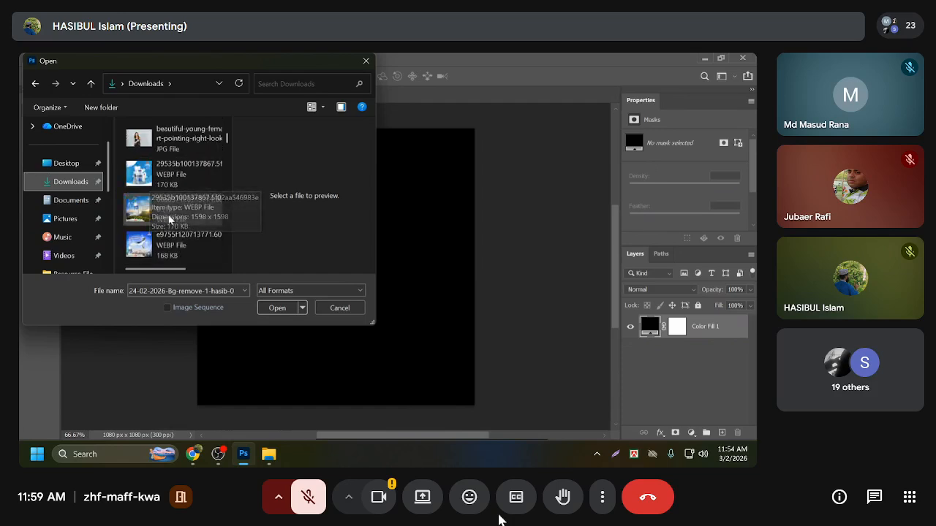
scroll(179, 212, "up", 2)
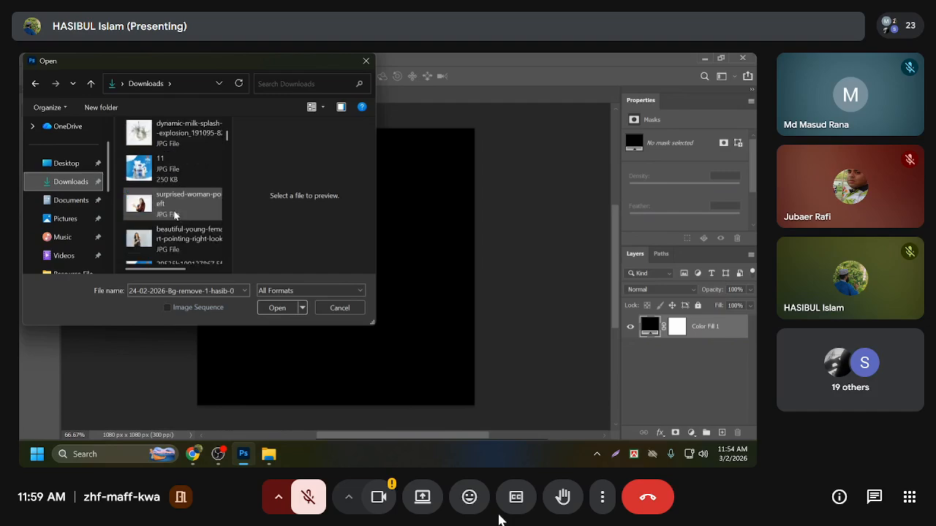
left_click(149, 175)
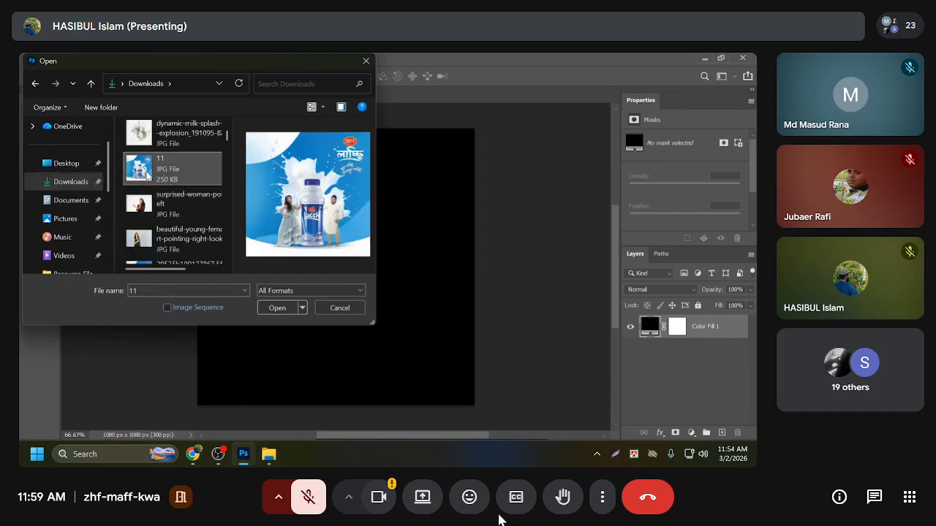
left_click(271, 306)
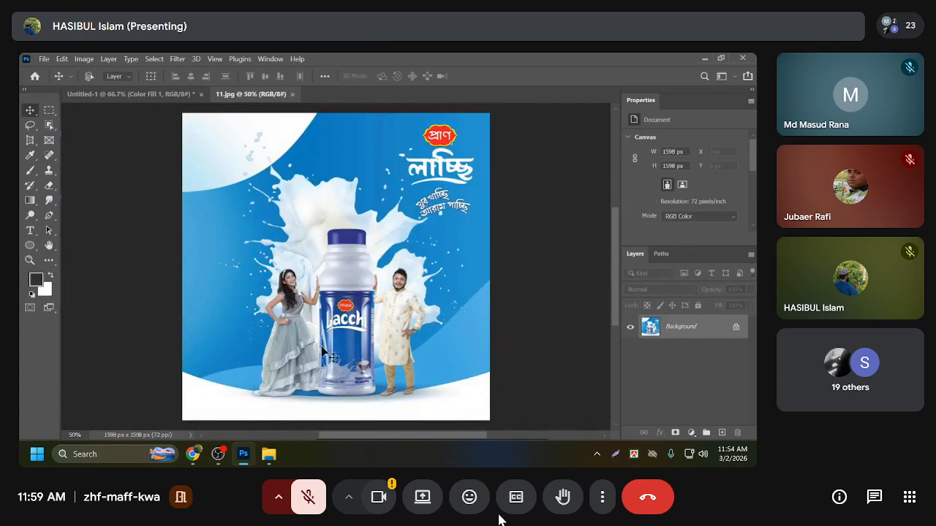
In the Untitled-1 document, set up the Pen tool in Shape mode with a white fill and no stroke.
left_click(140, 96)
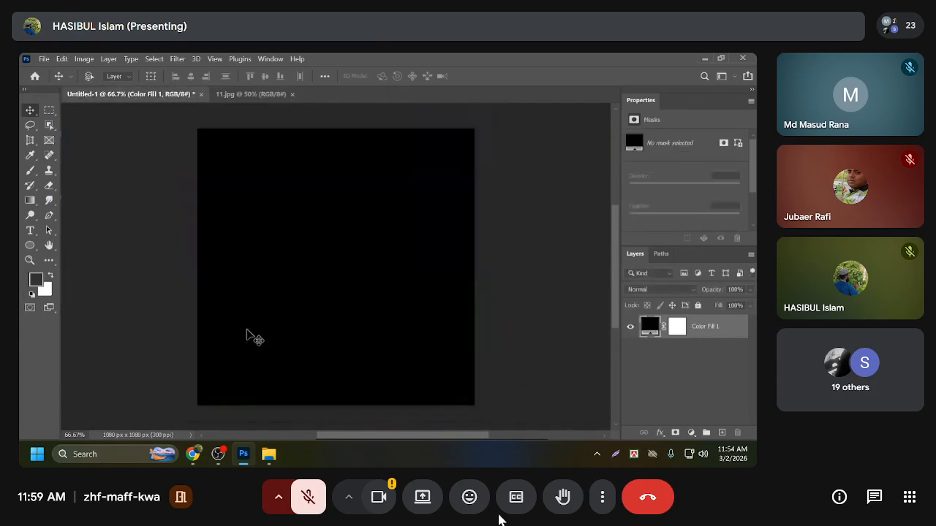
left_click(244, 94)
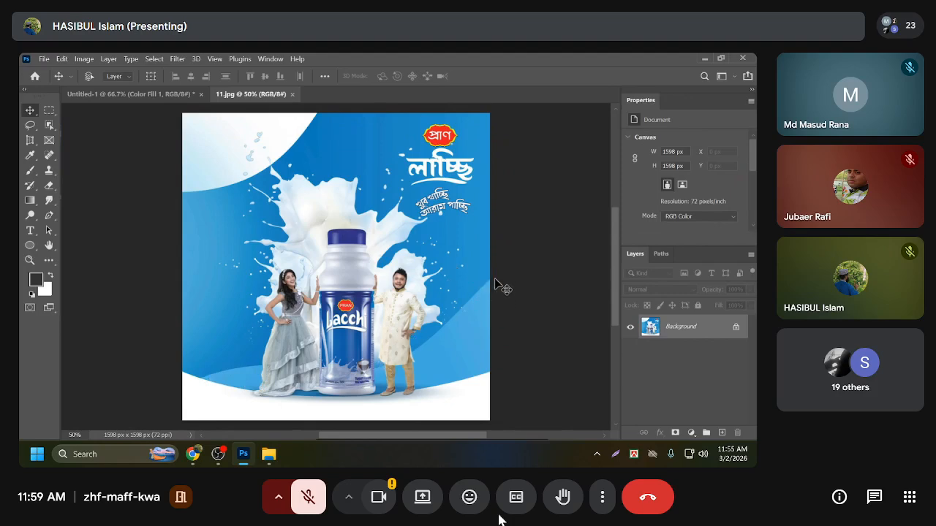
left_click(127, 95)
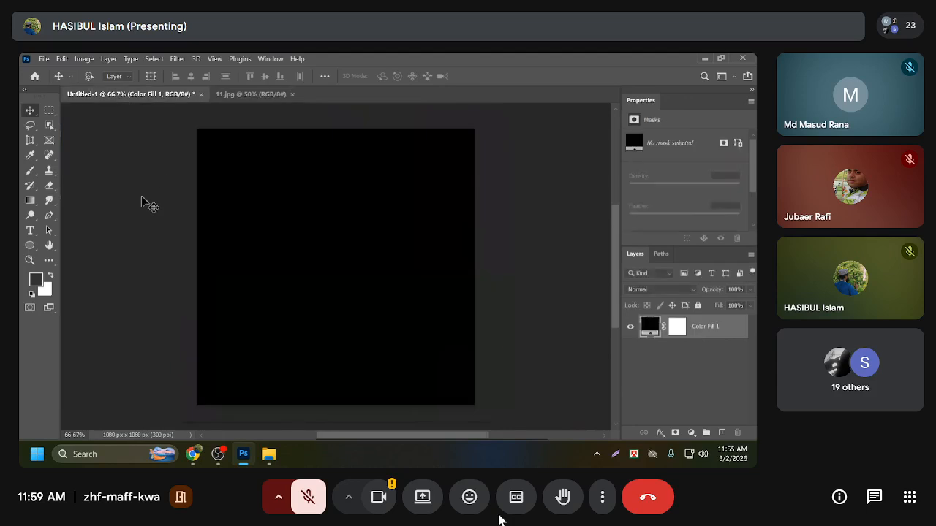
left_click(49, 216)
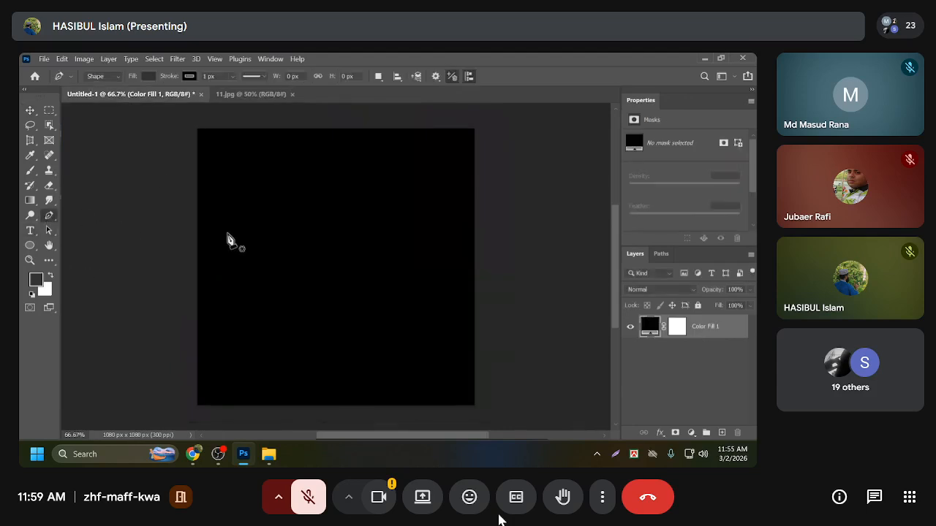
scroll(191, 256, "down", 1)
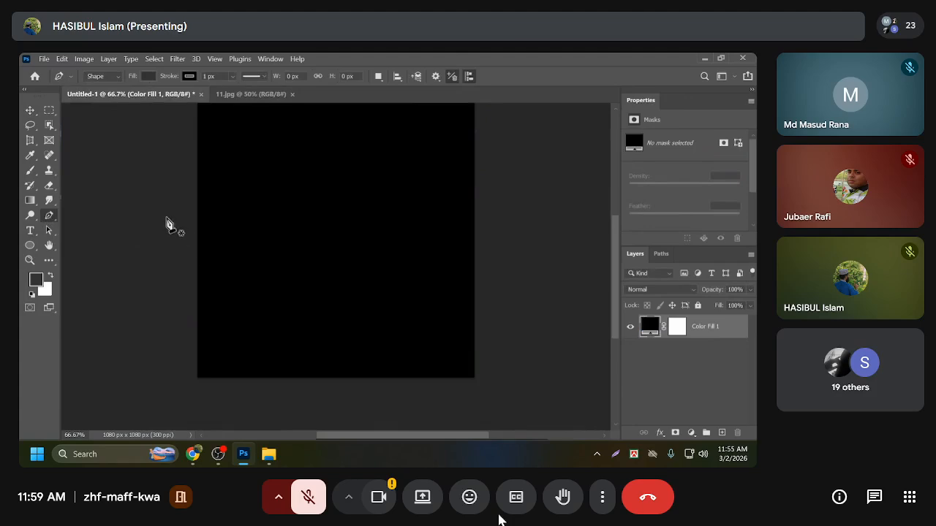
left_click(149, 76)
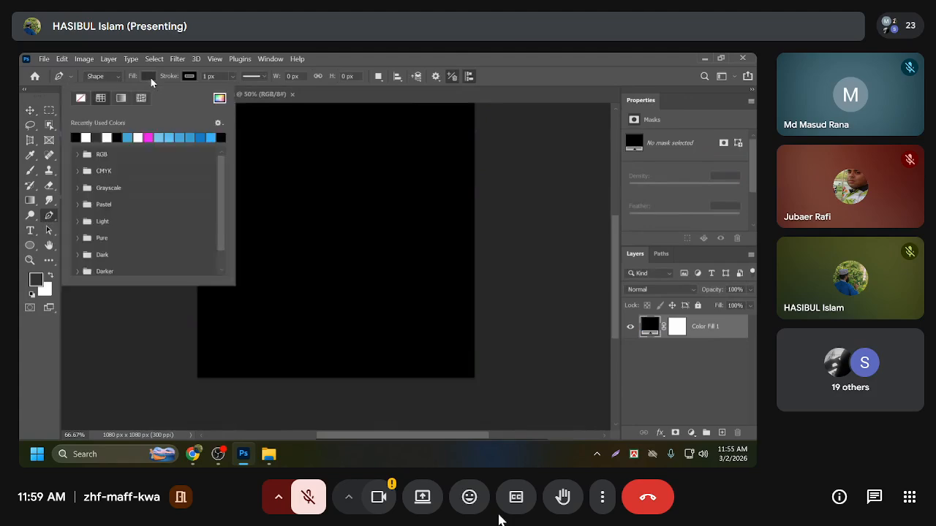
left_click(106, 138)
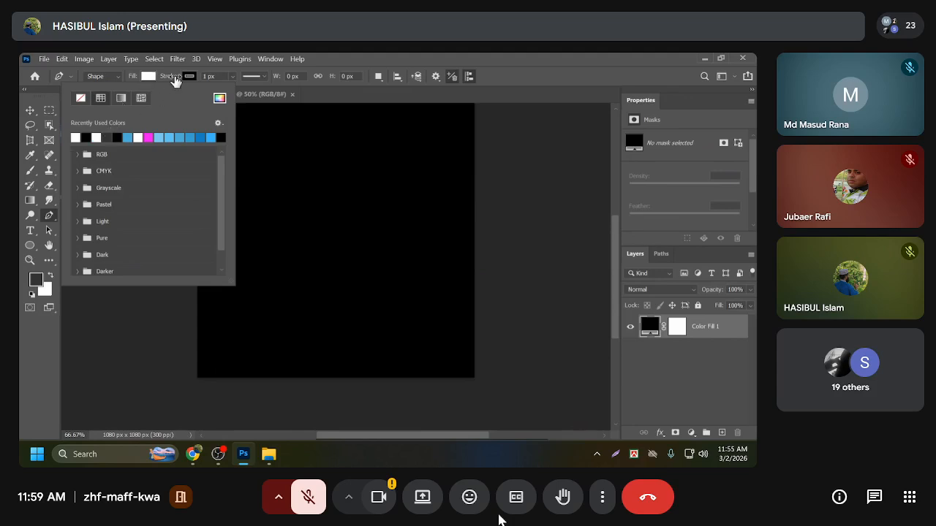
left_click(190, 76)
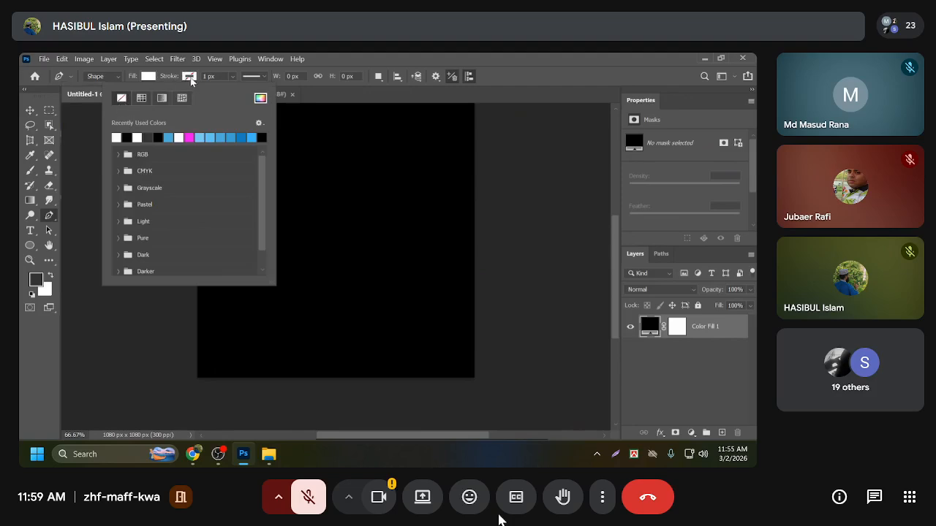
left_click(191, 79)
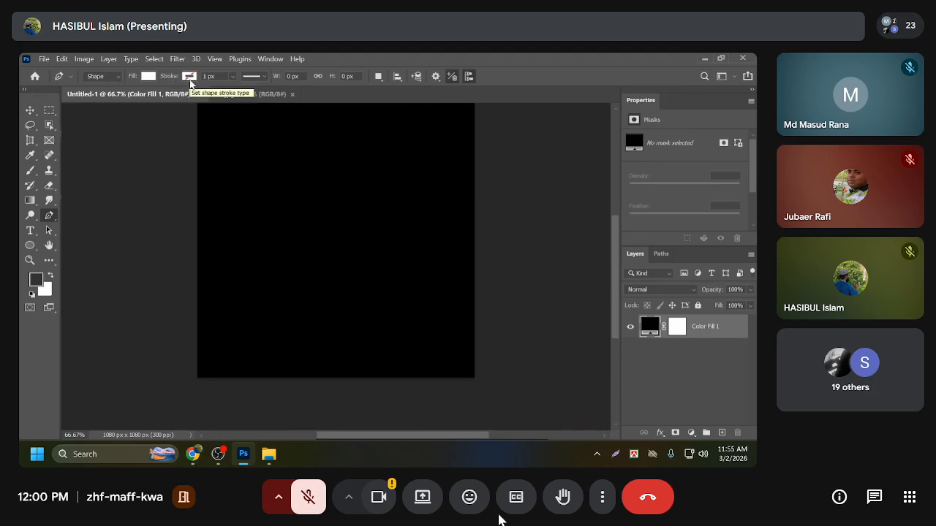
left_click(118, 77)
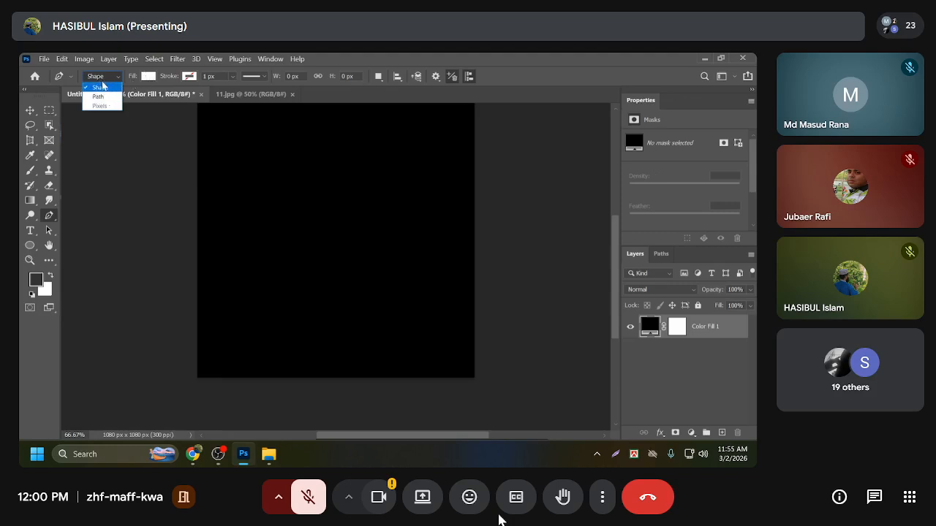
left_click(102, 87)
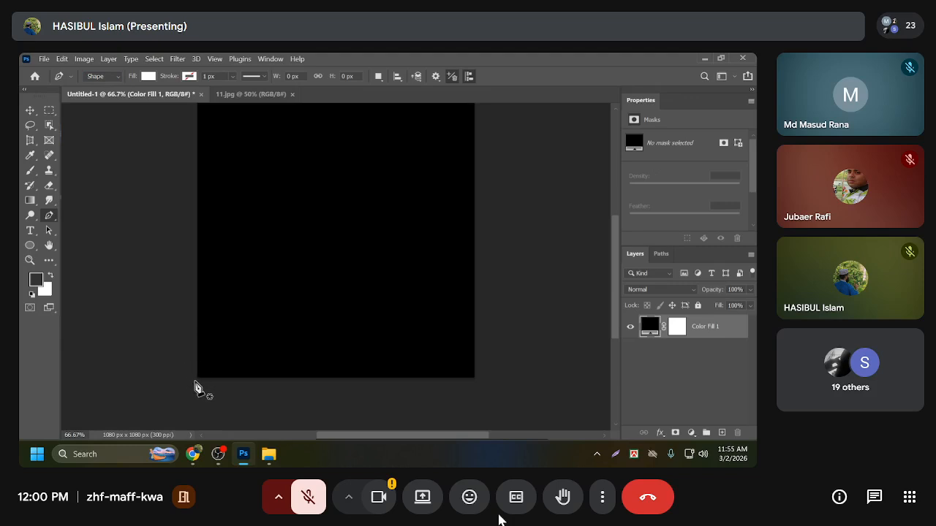
Draw a closed white shape about 1141 px wide and 711 px high, with an S-curved upper edge rising rightward across the canvas's lower part.
left_click(197, 387)
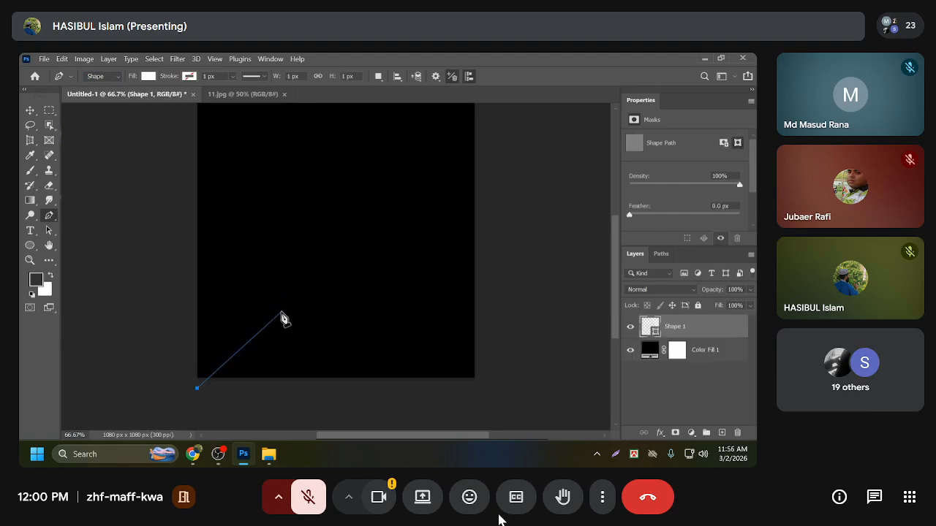
left_click_drag(281, 312, 343, 301)
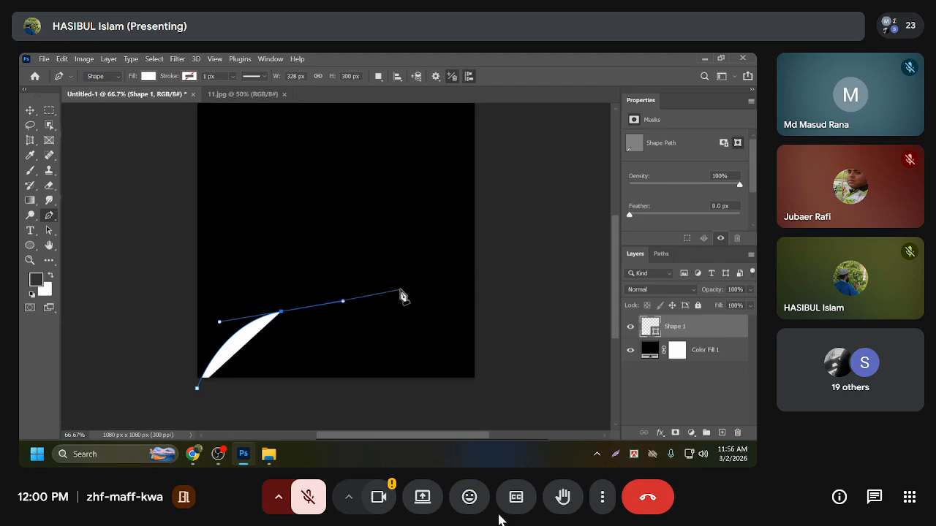
left_click_drag(395, 290, 453, 266)
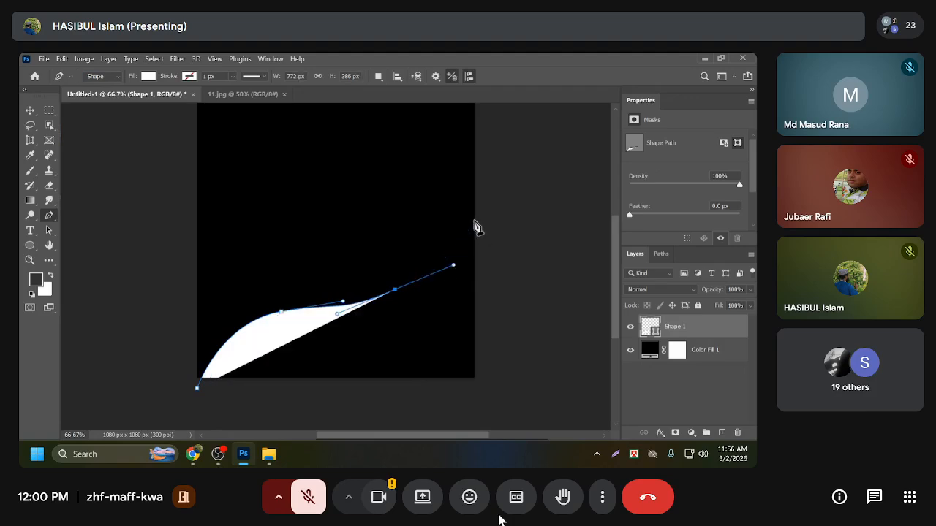
left_click(395, 290)
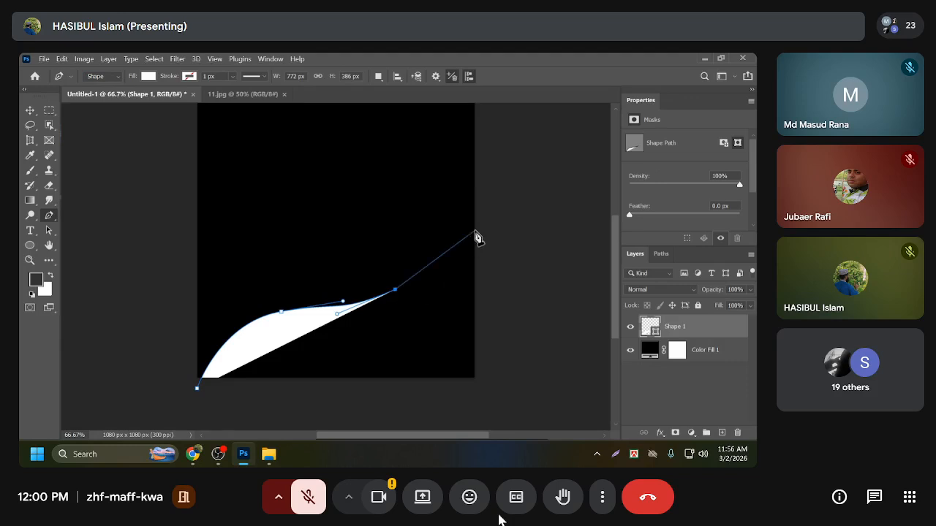
left_click_drag(475, 230, 505, 223)
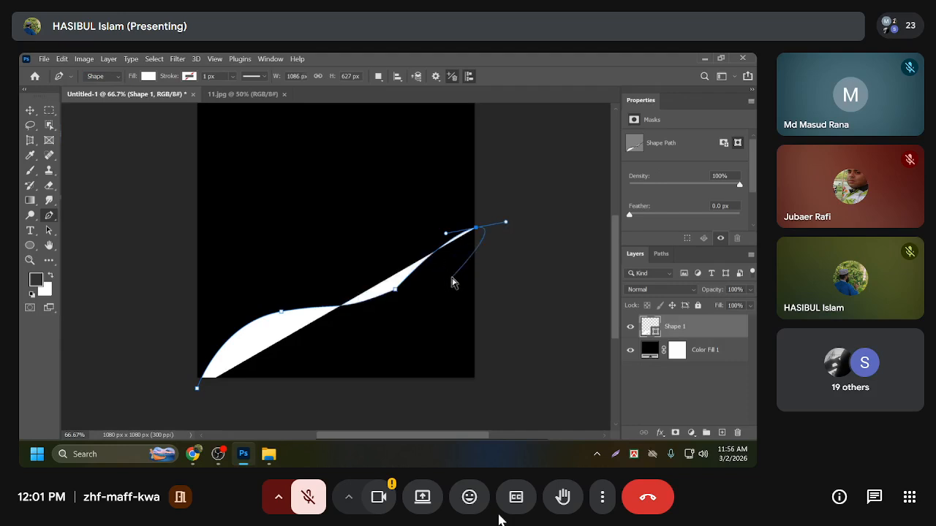
key("ctrl+z")
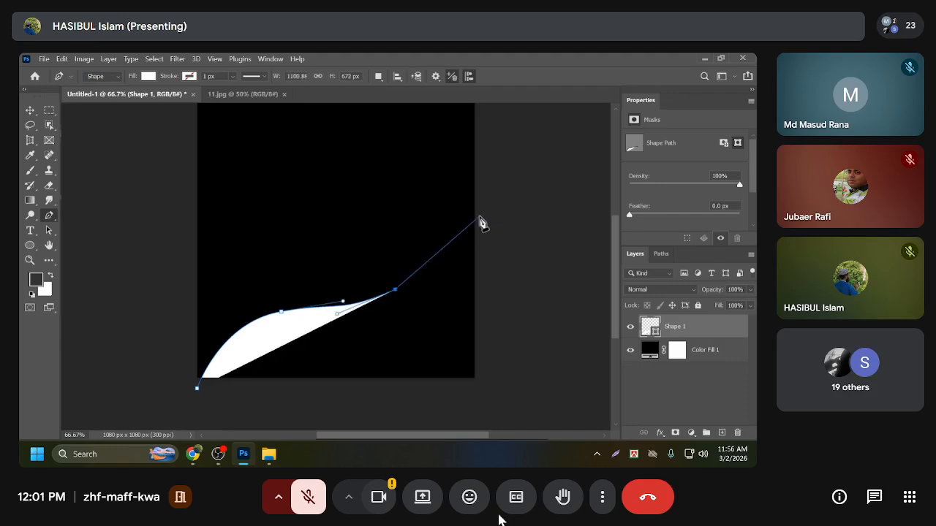
left_click_drag(479, 216, 485, 179)
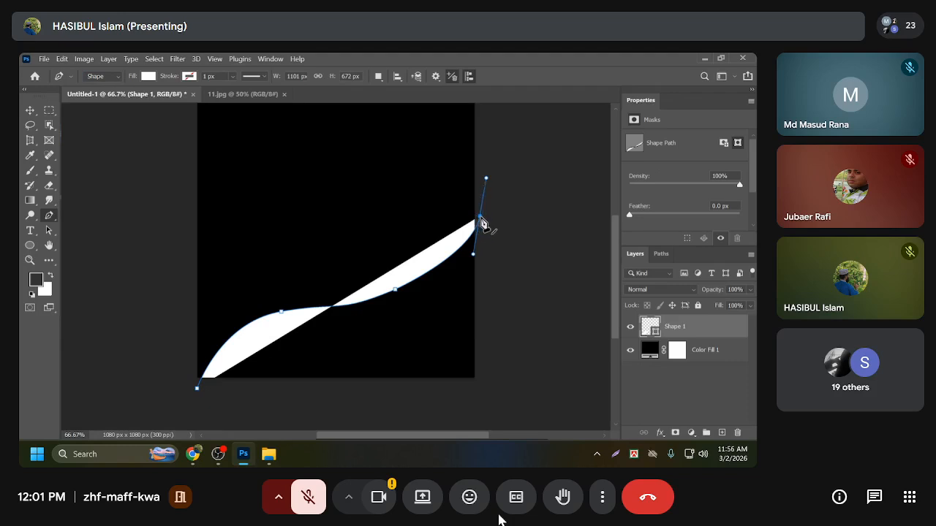
left_click(479, 218)
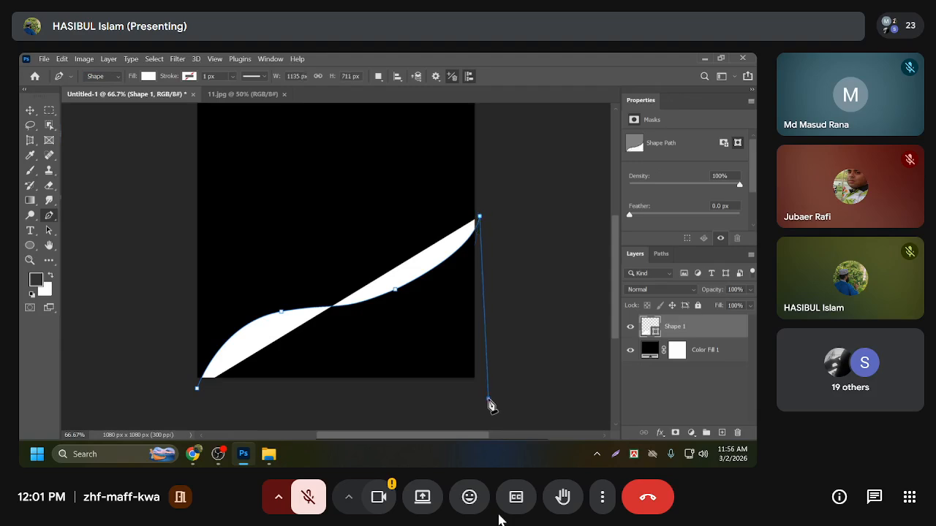
left_click(487, 398)
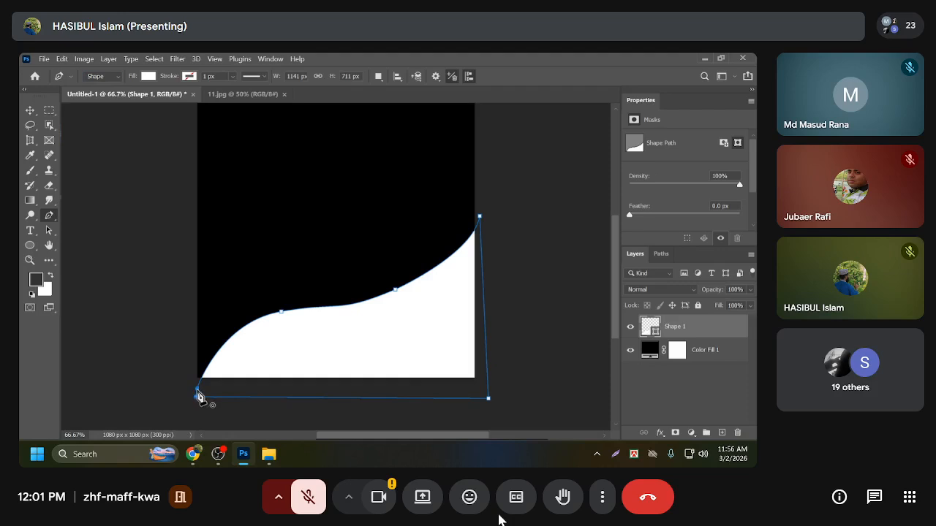
left_click(197, 395)
Examine the curved background shapes in the 11.jpg reference poster.
left_click(241, 94)
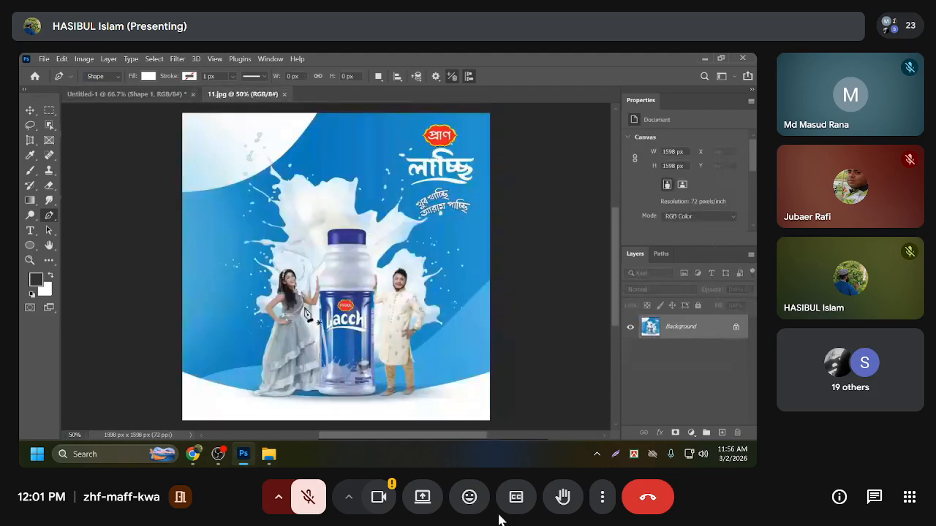
scroll(220, 307, "up", 2)
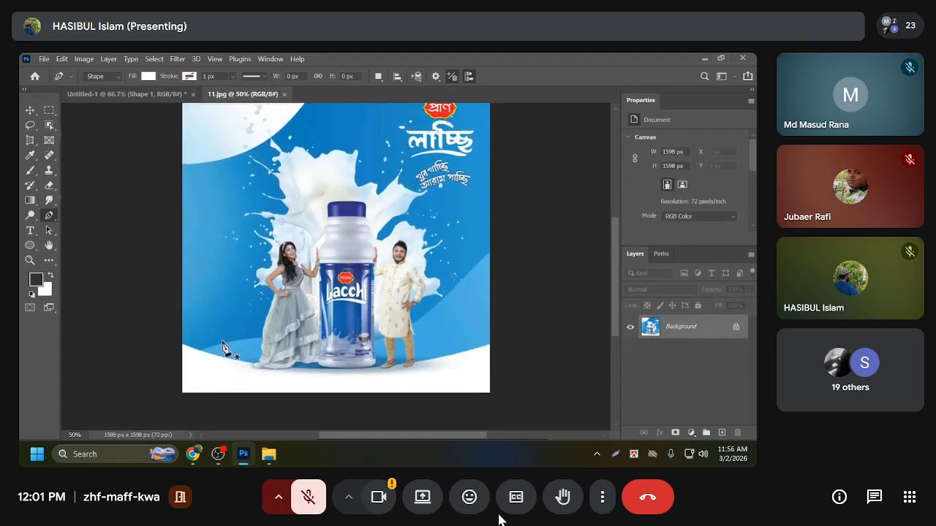
scroll(234, 340, "down", 2)
scroll(478, 318, "up", 2)
scroll(296, 315, "up", 2)
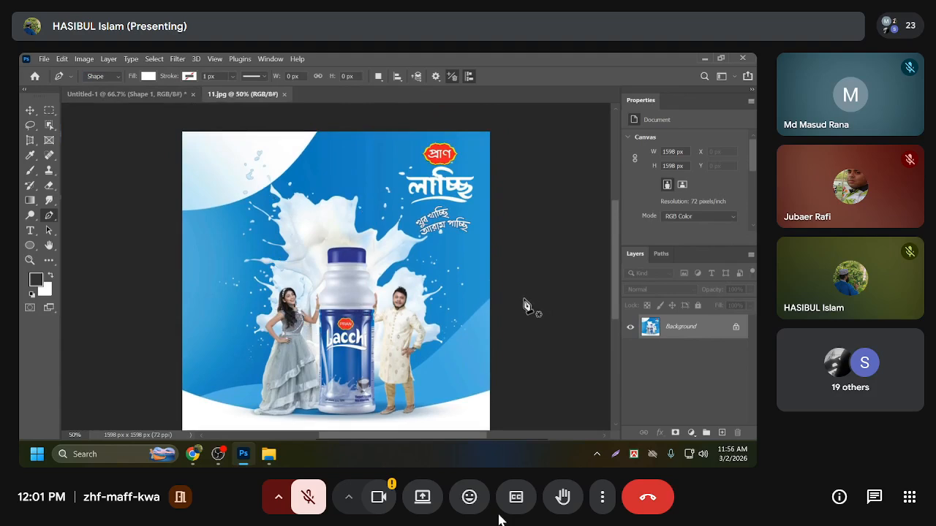
In the Untitled-1 document, add a medium-blue Solid Color fill layer above the white curved shape.
scroll(356, 347, "down", 2)
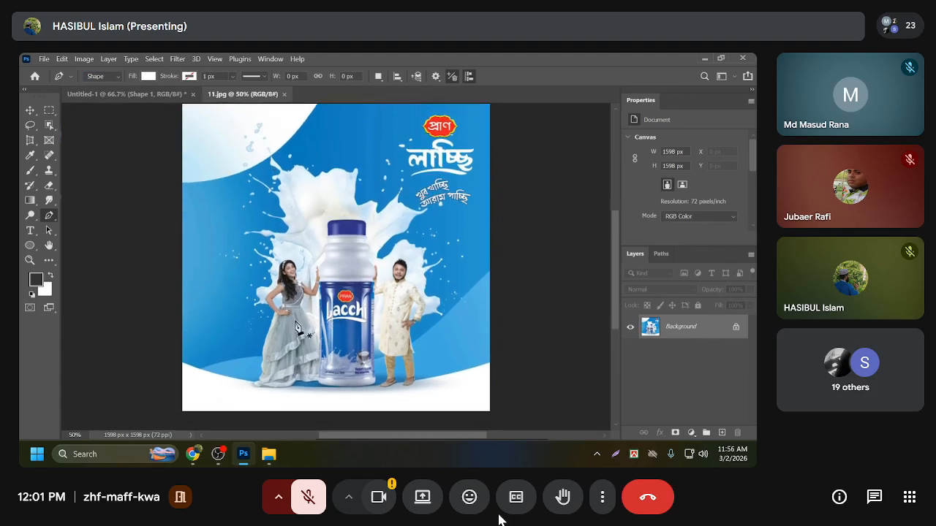
left_click(131, 96)
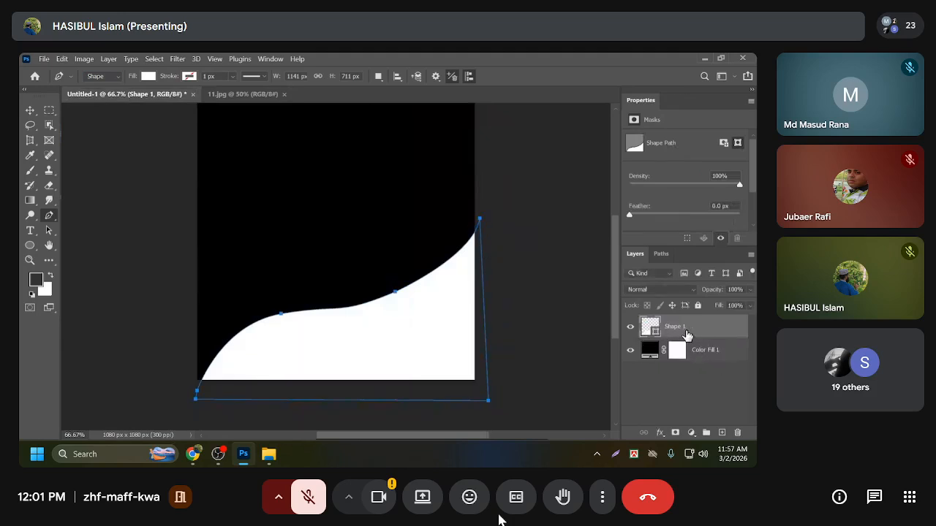
left_click(689, 434)
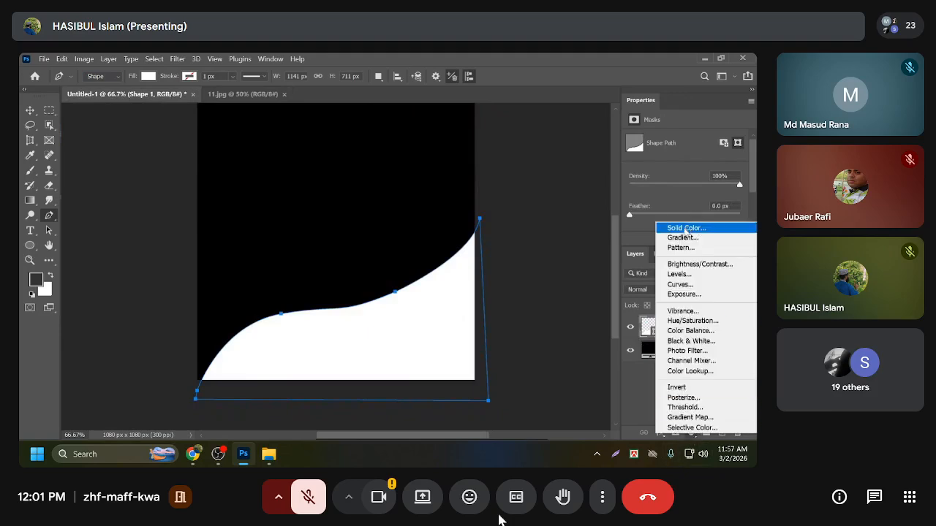
left_click(685, 230)
left_click(604, 285)
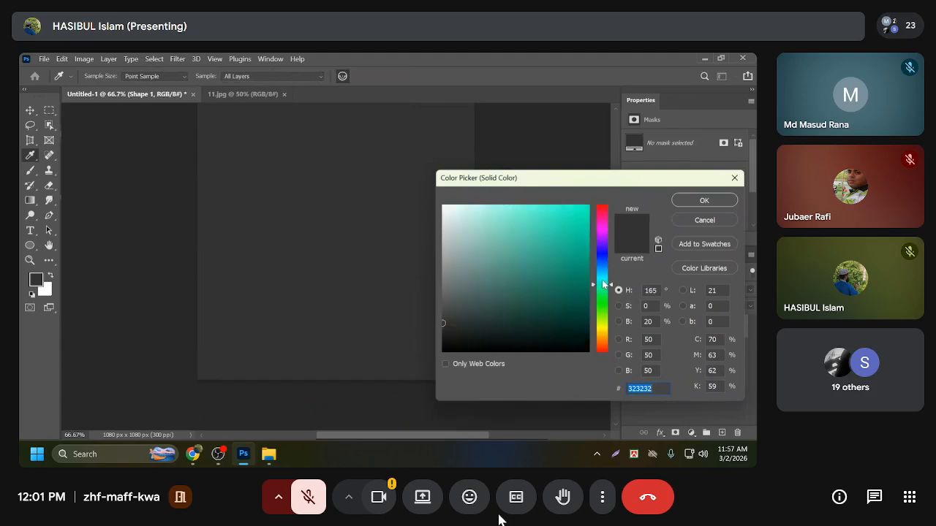
left_click_drag(604, 285, 604, 268)
mouse_move(503, 232)
left_mouse_down()
mouse_move(518, 212)
mouse_move(560, 210)
left_mouse_up()
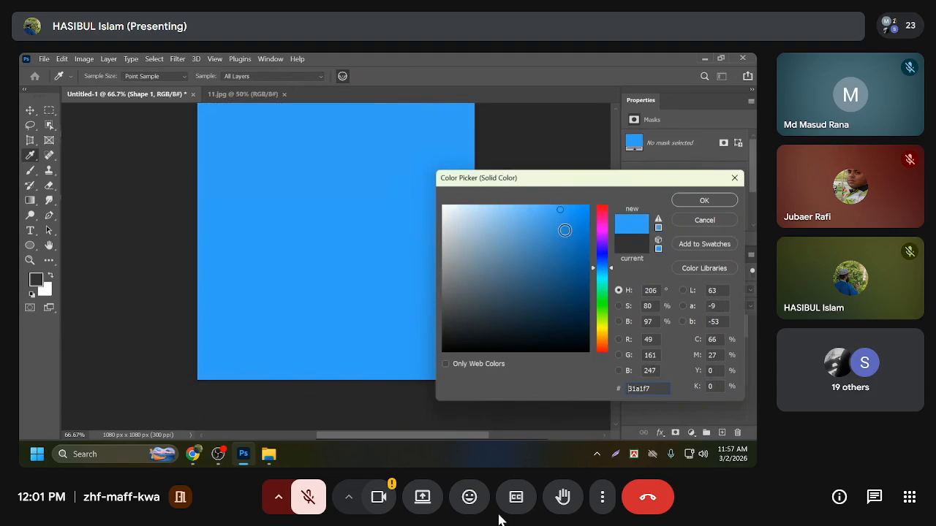
left_click(608, 269)
left_click_drag(557, 212, 545, 220)
left_click(704, 200)
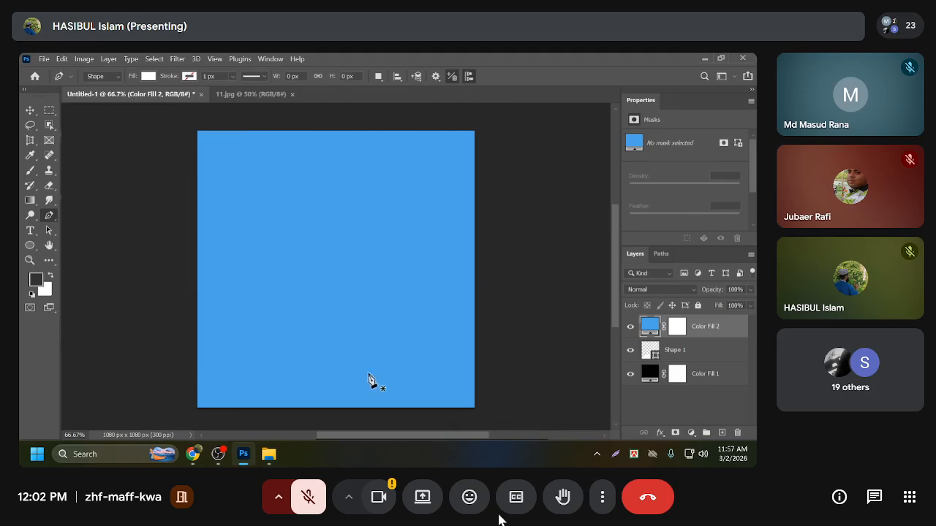
Compare the curved shapes and blue tones of the 11.jpg reference poster with the Untitled-1 document.
left_click(249, 93)
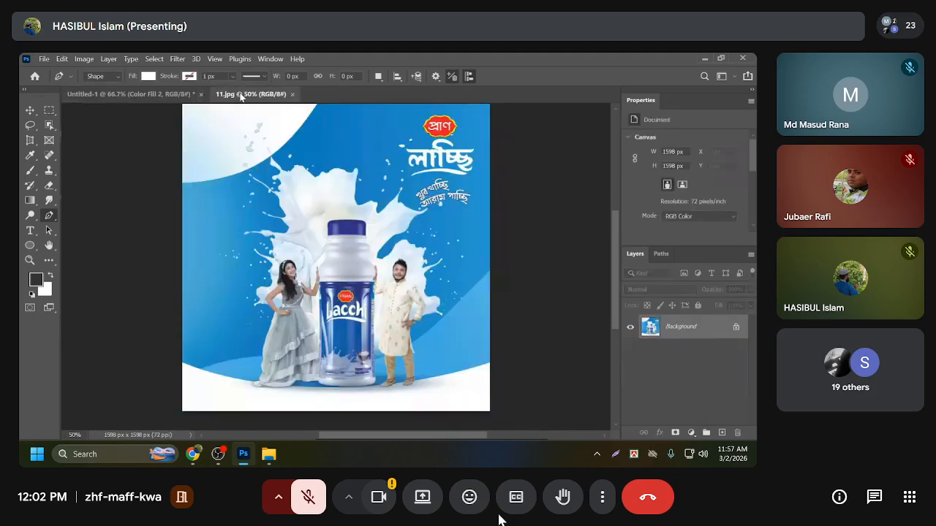
scroll(374, 364, "down", 1)
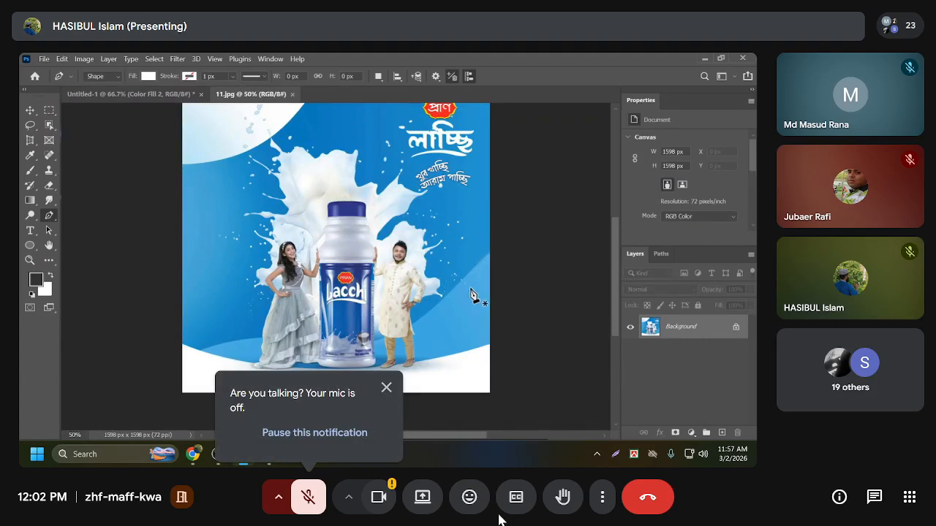
scroll(471, 296, "up", 1)
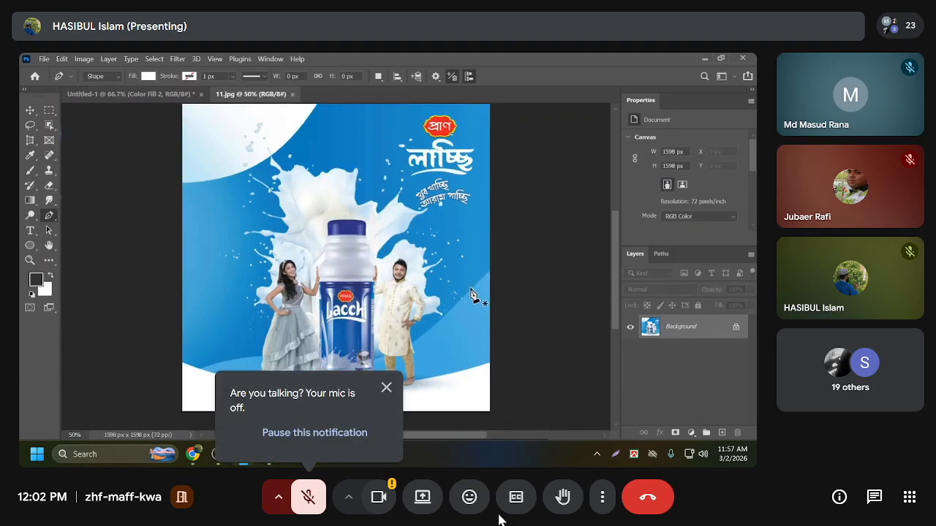
left_click(140, 95)
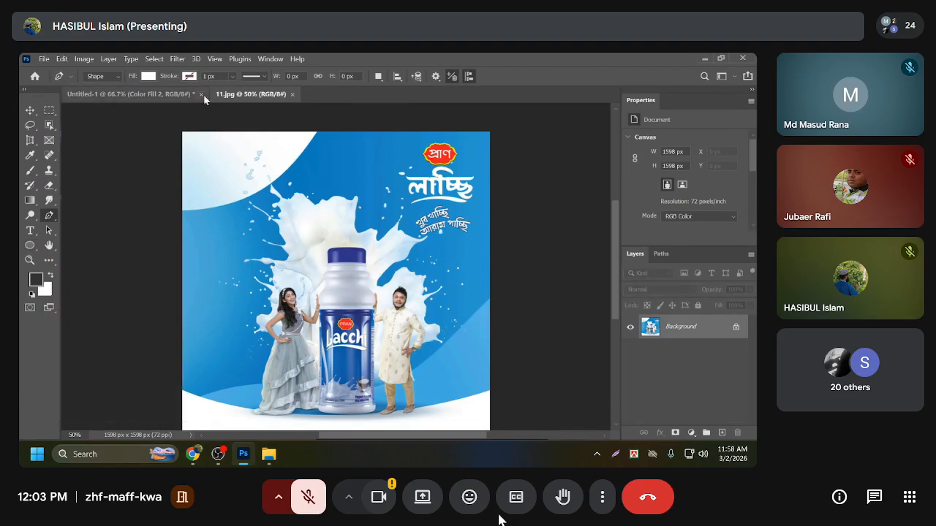
left_click(136, 94)
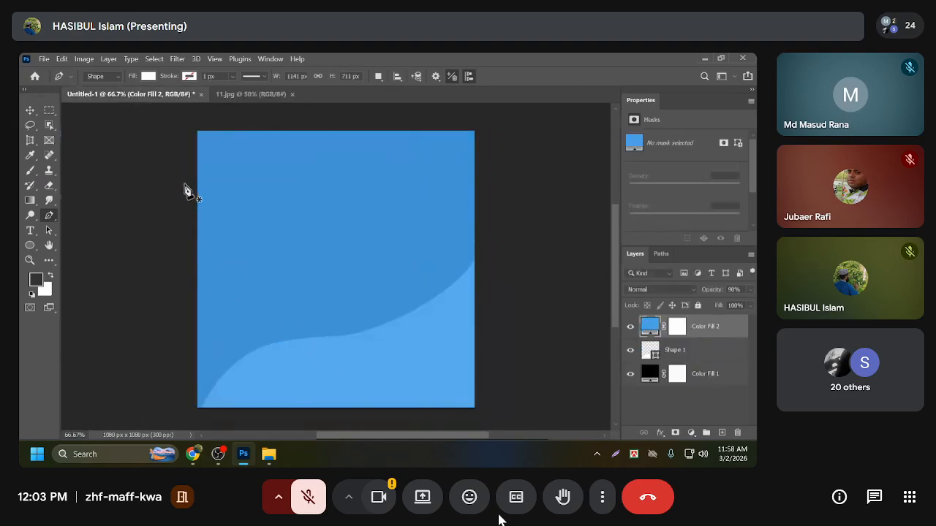
Draw a closed white shape about 637 px wide and 530 px high over the canvas's upper-left corner, with a convex curved inner edge.
scroll(187, 178, "up", 1)
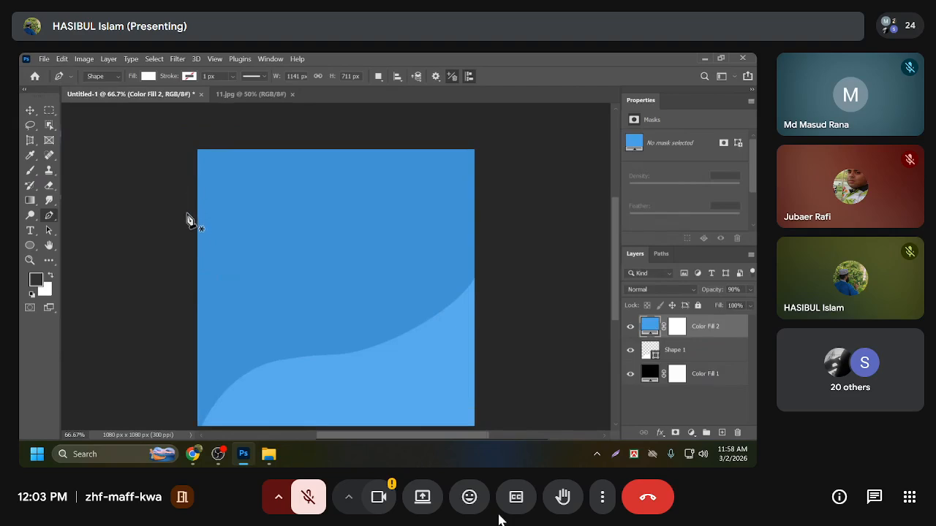
left_click(187, 217)
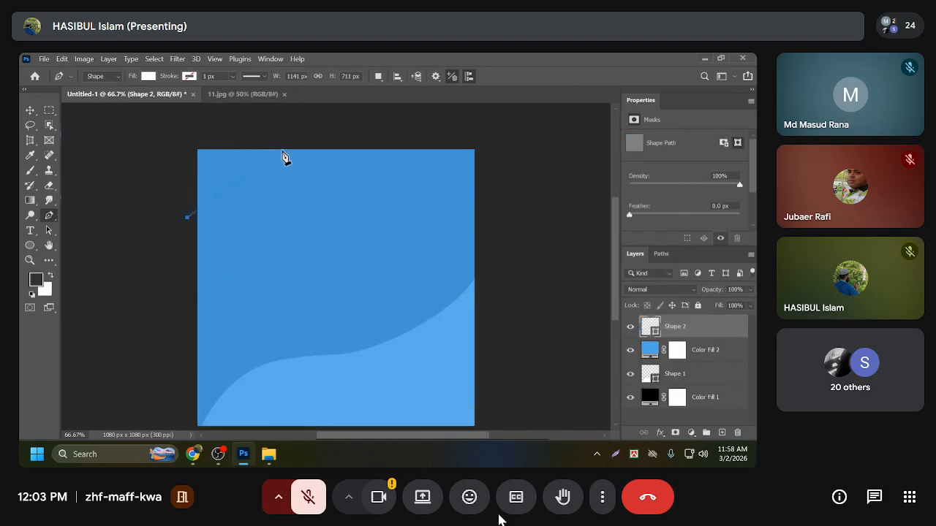
left_click_drag(290, 150, 319, 133)
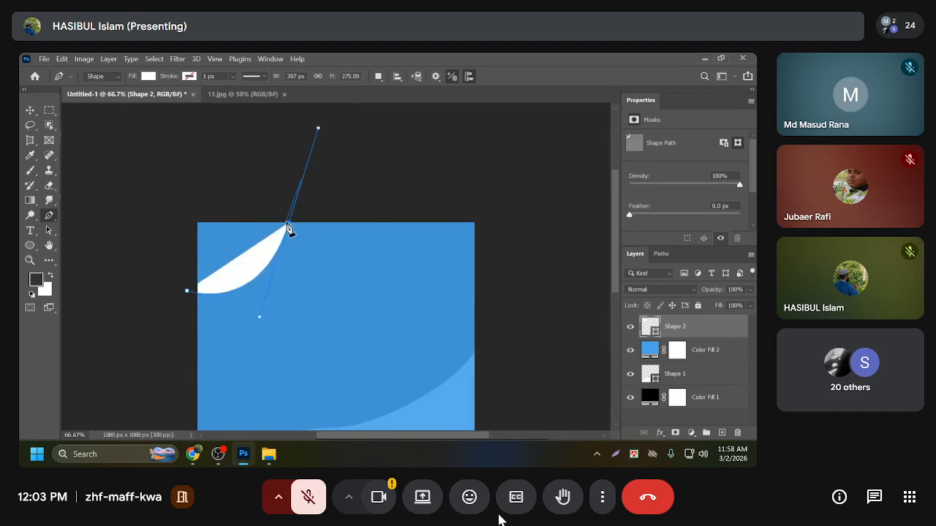
left_click(289, 222)
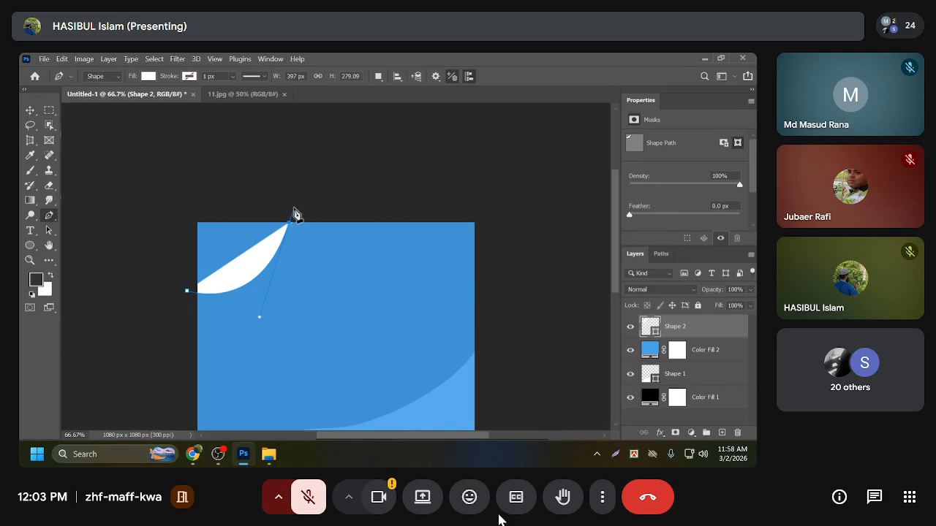
left_click(294, 198)
left_click(201, 159)
left_click(131, 181)
left_click(144, 253)
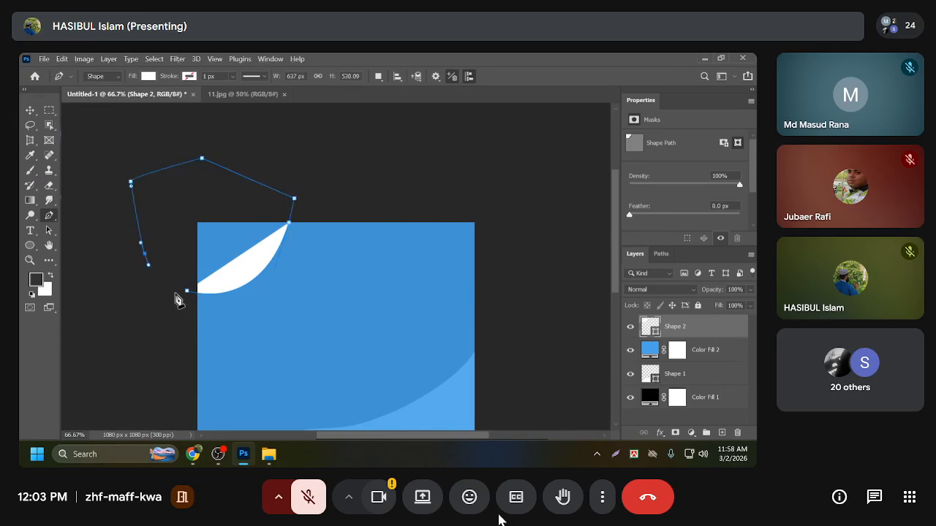
left_click(188, 296)
key("v")
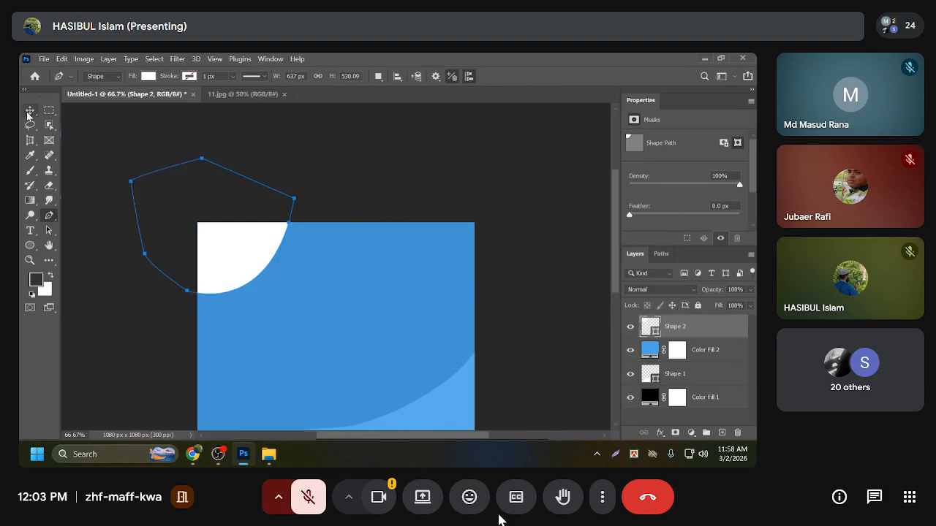
scroll(304, 255, "down", 1)
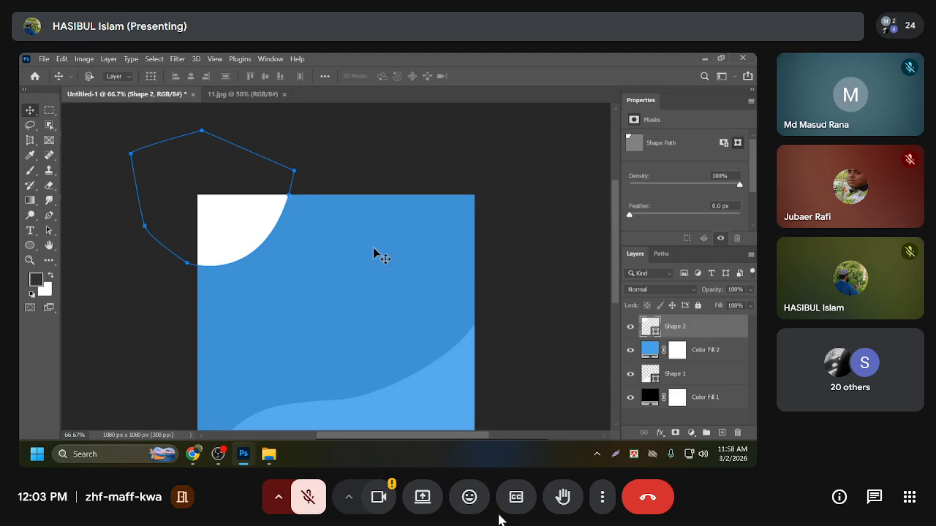
Examine the shading of the white corner shape in the 11.jpg reference poster, and return to Untitled-1.
left_click(217, 98)
scroll(235, 197, "up", 3)
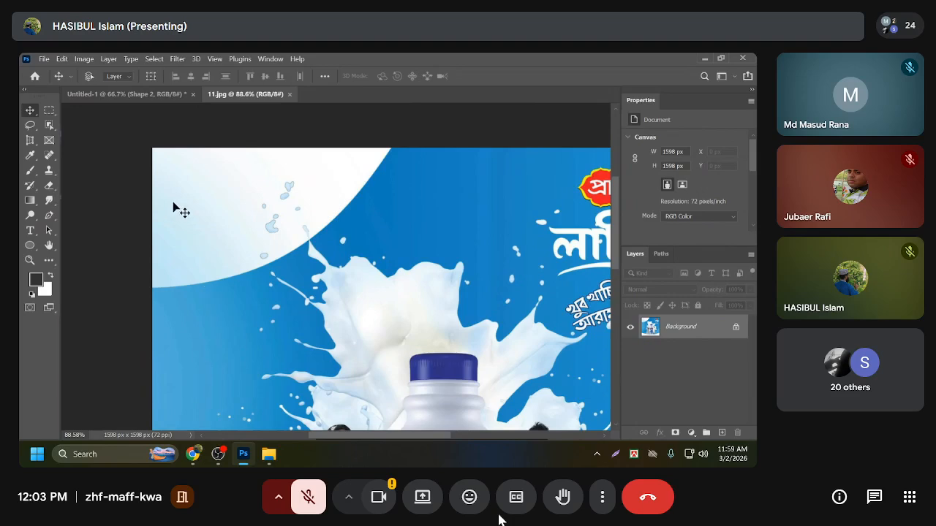
left_click(121, 95)
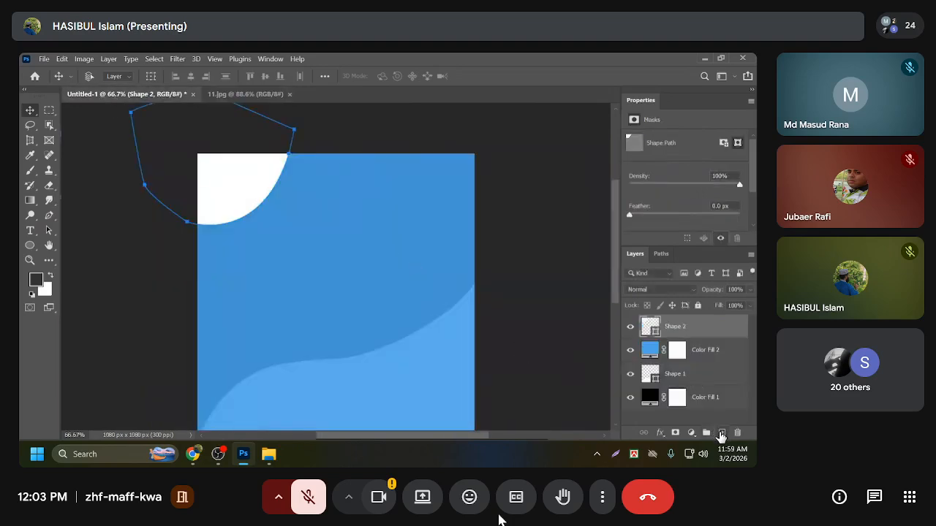
Add an empty layer above the white corner shape and sample the darker background blue as the Brush tool's colour.
left_click(722, 434)
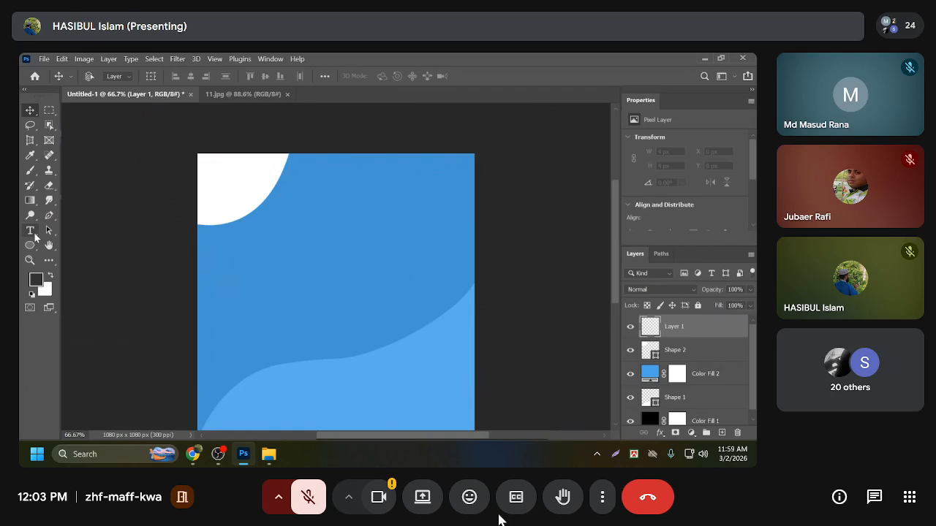
left_click(29, 172)
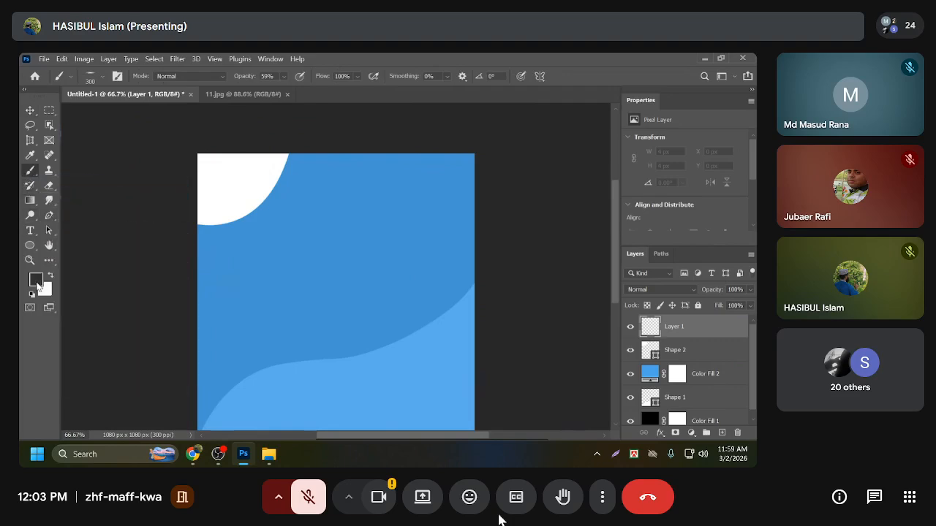
left_click(30, 155)
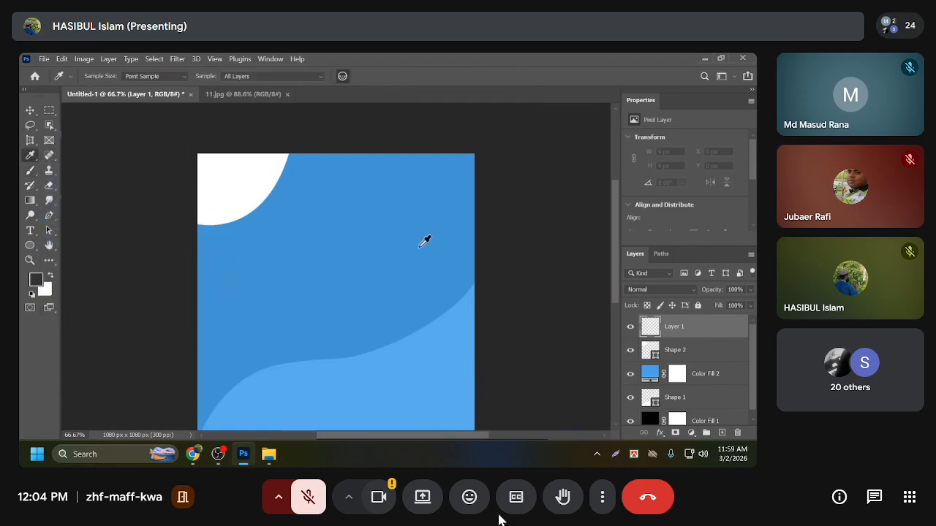
left_click(380, 242)
left_click(30, 169)
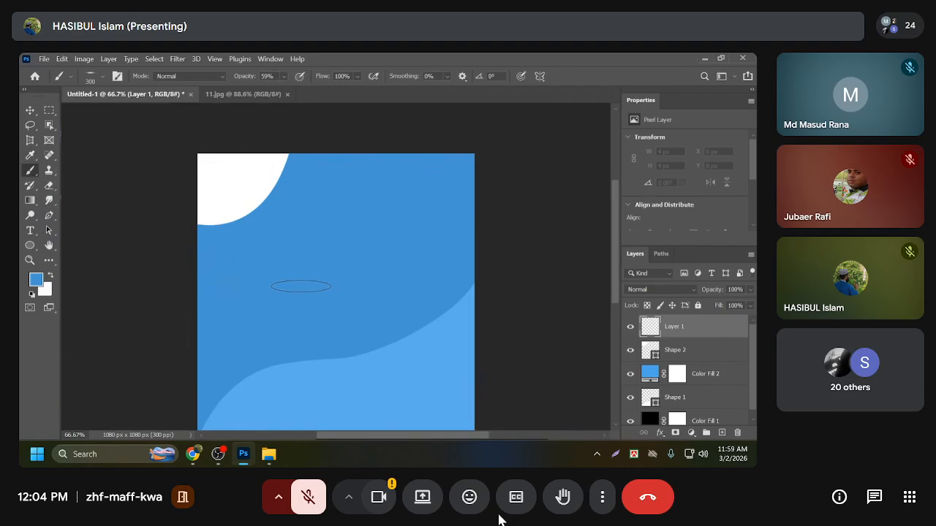
Make the brush tip fully round and choose the Soft Round preset from the General Brushes.
left_click(103, 77)
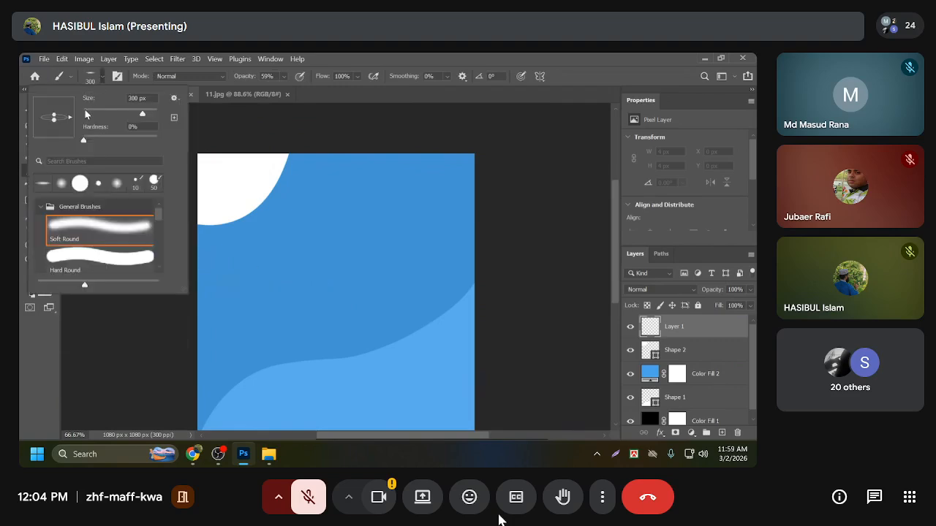
left_click_drag(54, 115, 54, 97)
left_click(71, 76)
left_click(71, 77)
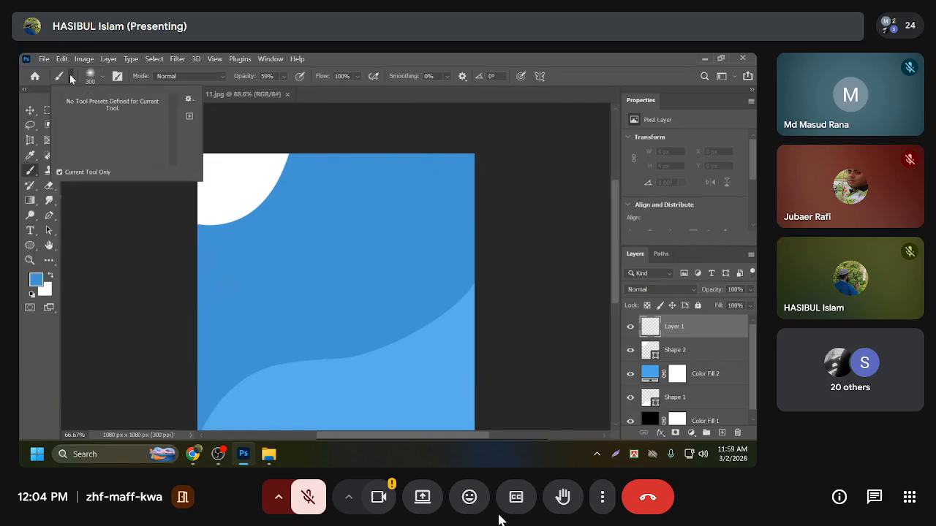
left_click(102, 77)
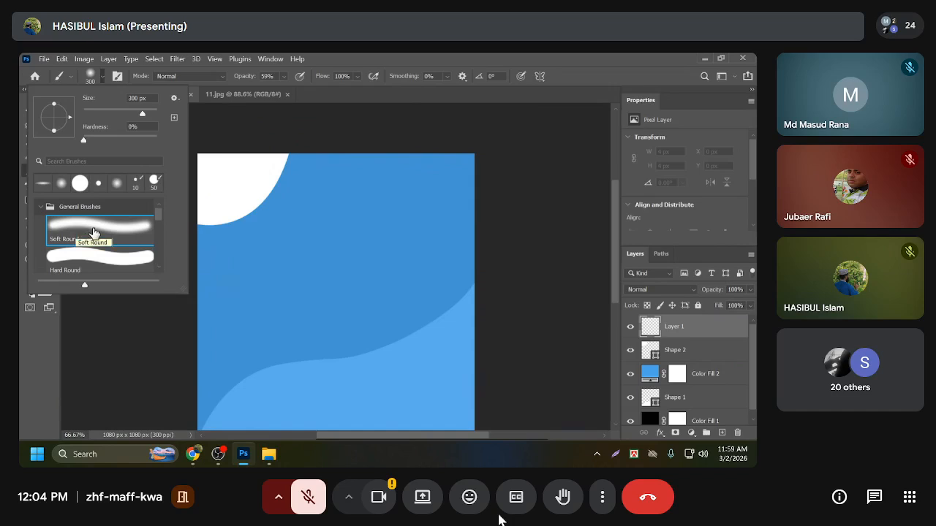
left_click(42, 207)
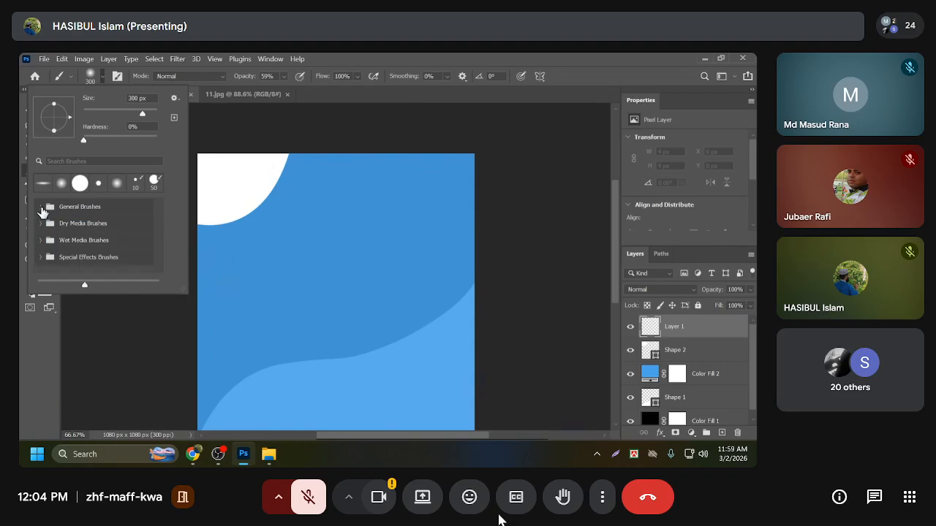
left_click(42, 207)
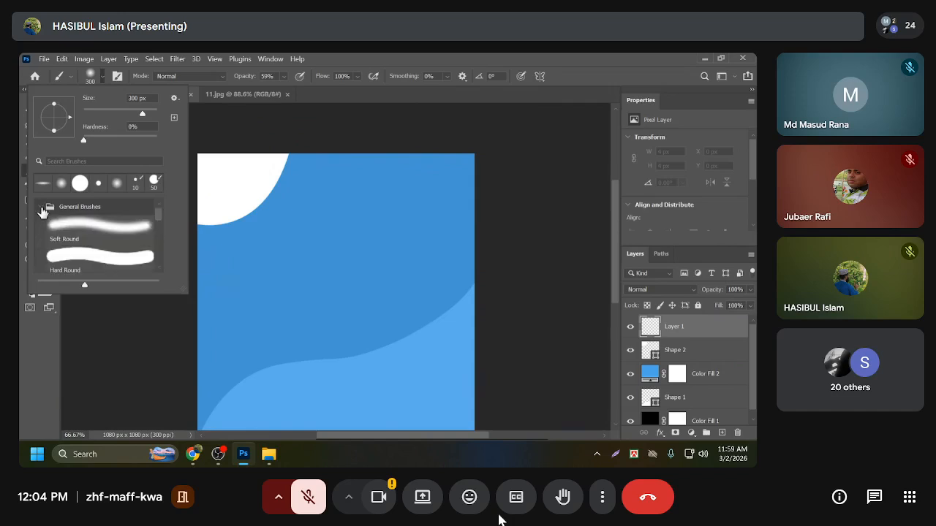
left_click(101, 232)
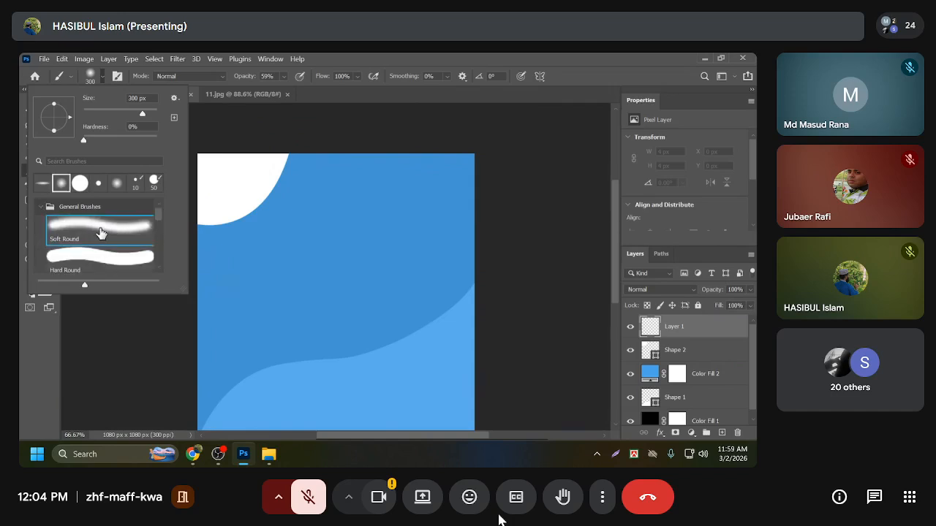
Set the brush opacity to 50%.
left_click(276, 85)
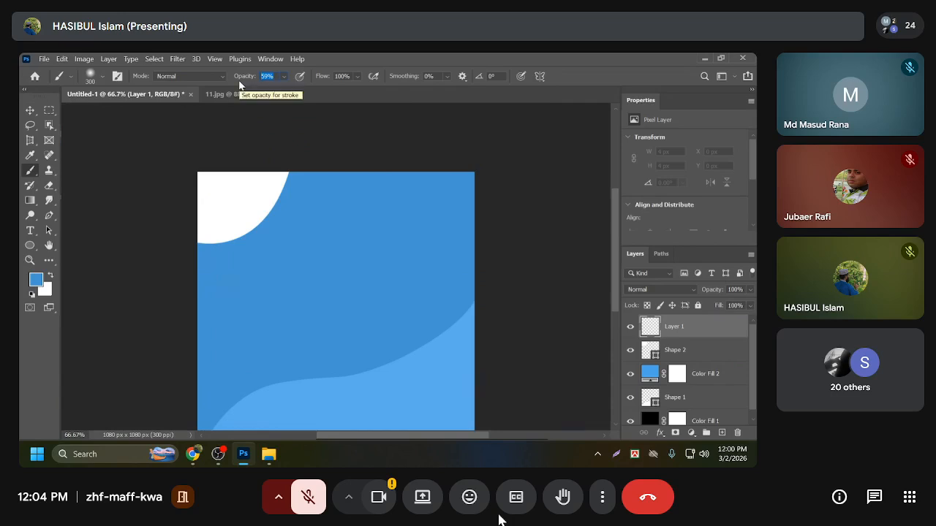
type("4")
key("Return")
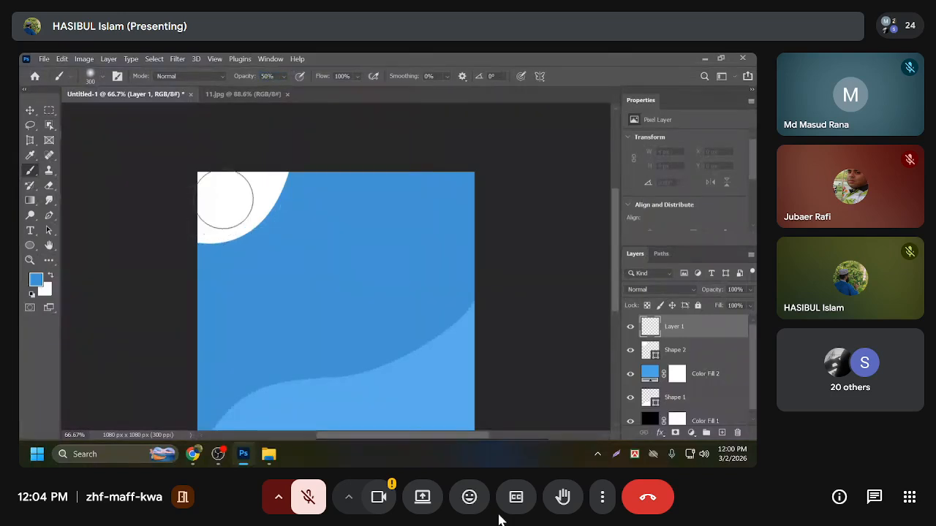
Try one soft blue dab on the white corner shape, undo it, and enlarge the brush to 600 px.
left_click(228, 203)
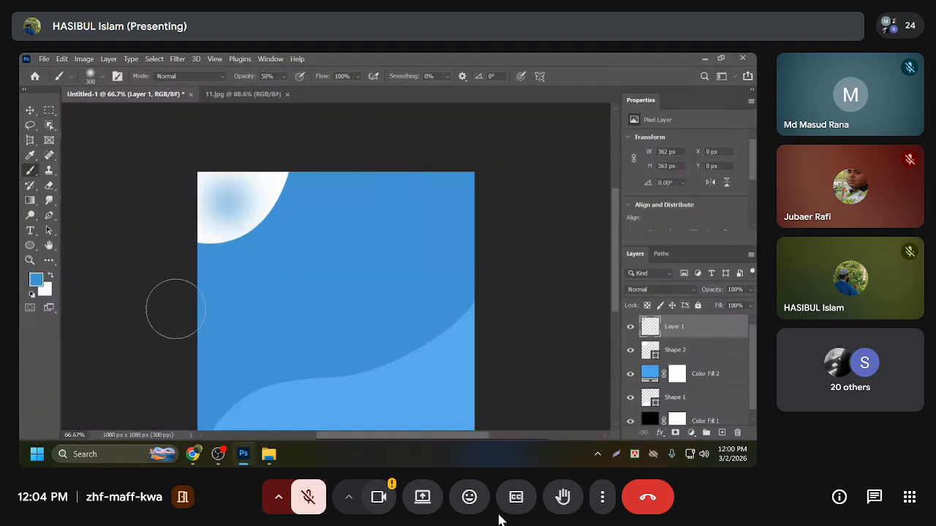
key("ctrl+z")
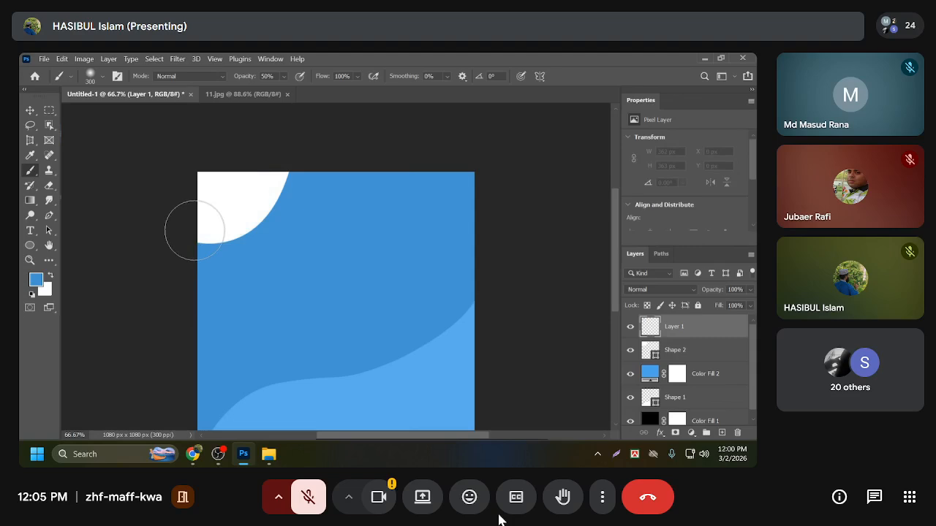
key("bracketright")
key("bracketright")
key("bracketright")
key("bracketright")
key("bracketright")
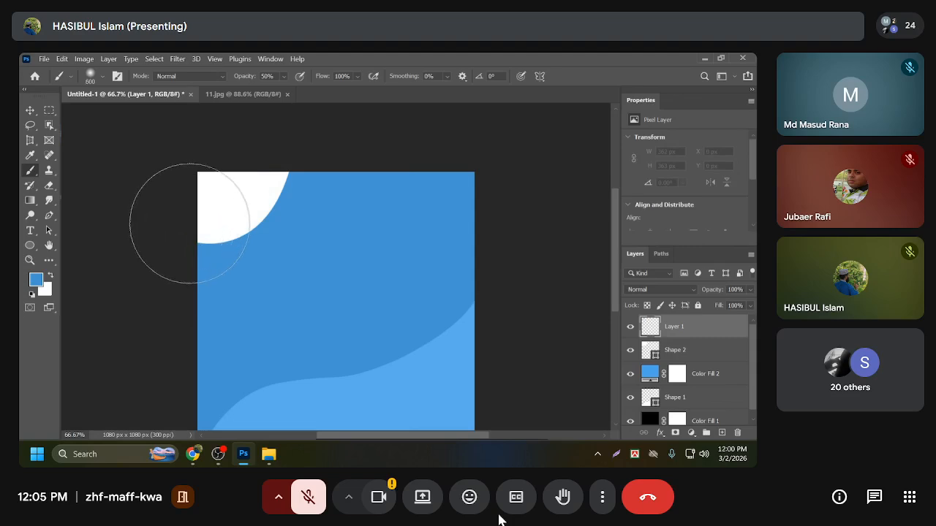
Reduce the brush to 500 px and shade the lower-left part of the white corner shape with soft blue dabs.
key("bracketleft")
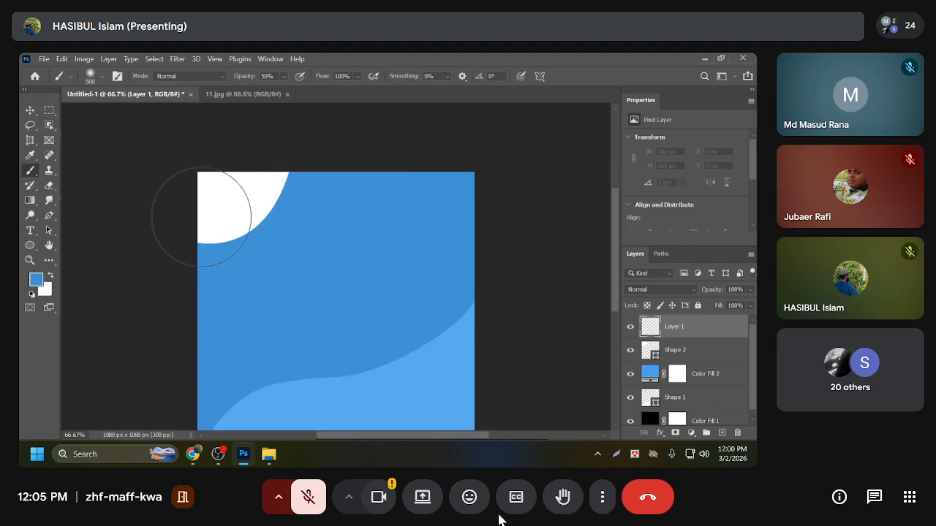
left_click(201, 217)
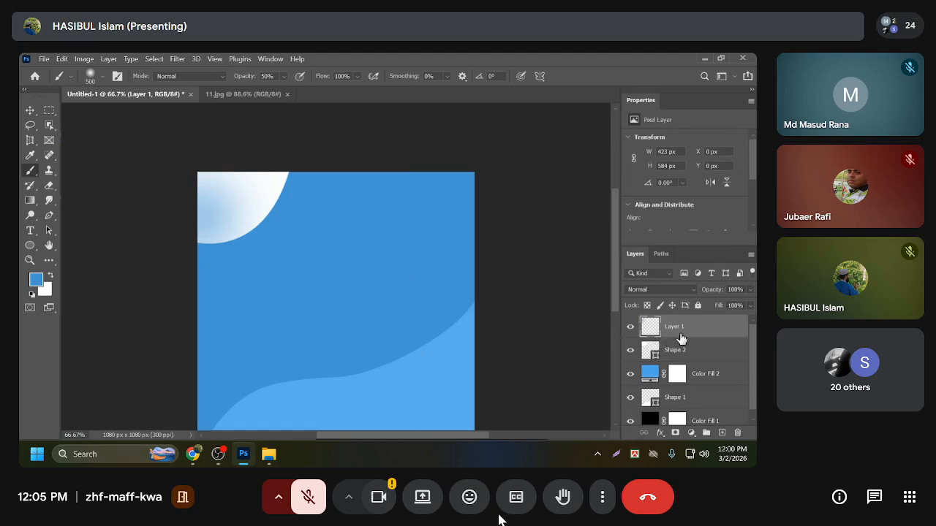
key("ctrl+z")
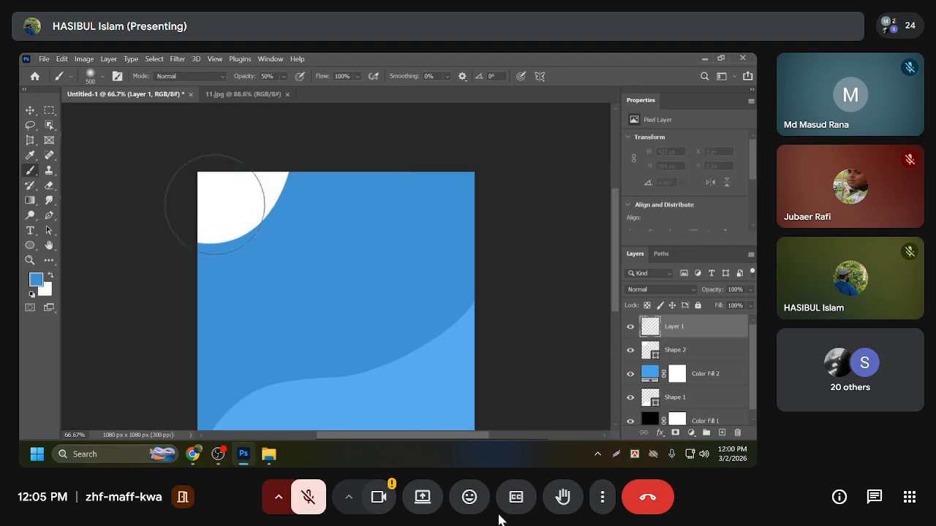
left_click(168, 184)
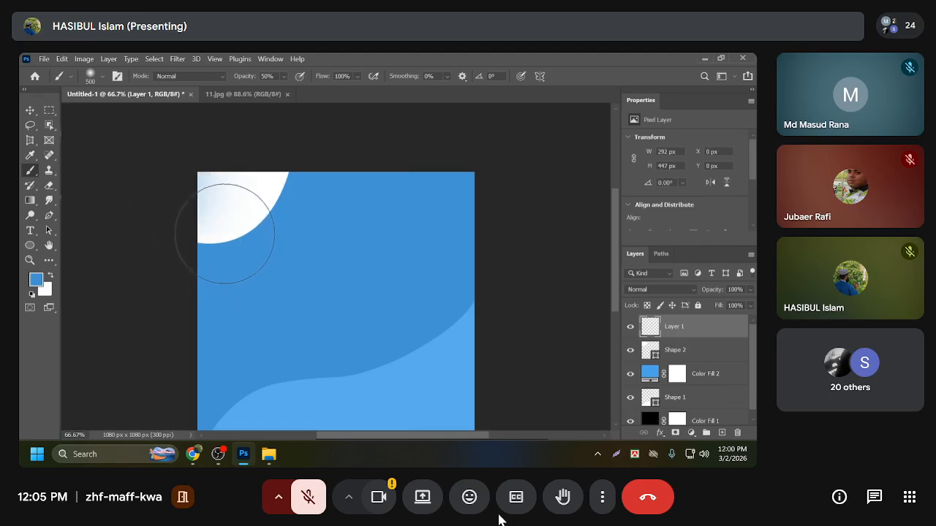
left_click(224, 234)
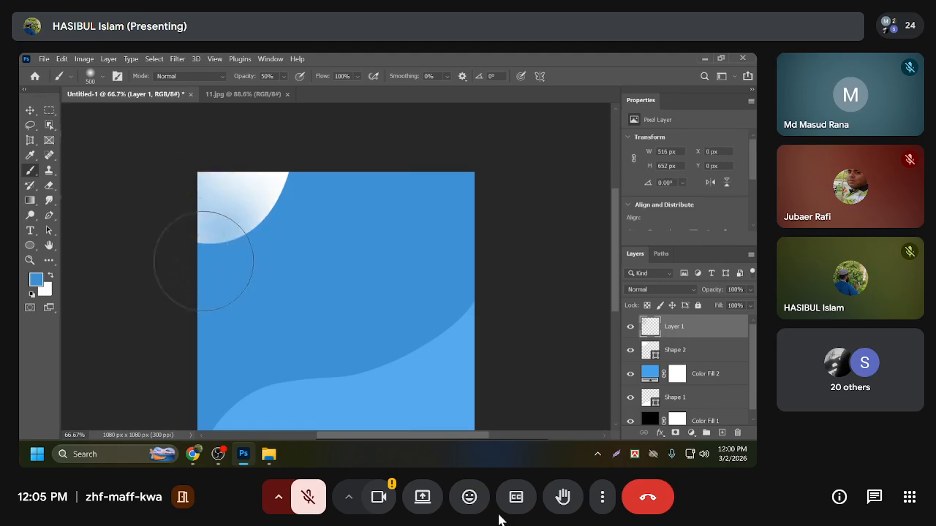
left_click(30, 112)
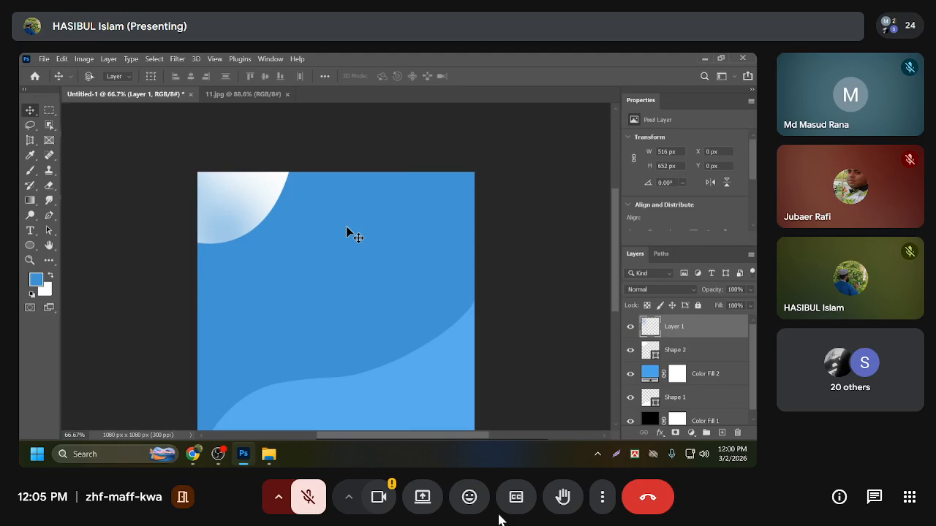
Compare the shaded corner and overall background with the 11.jpg reference poster.
scroll(304, 234, "down", 2)
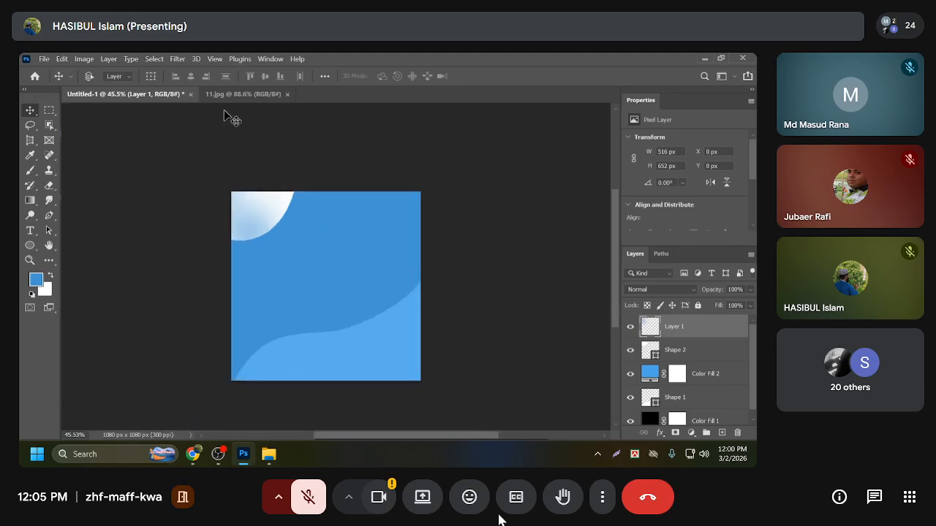
left_click(241, 94)
scroll(250, 276, "down", 2)
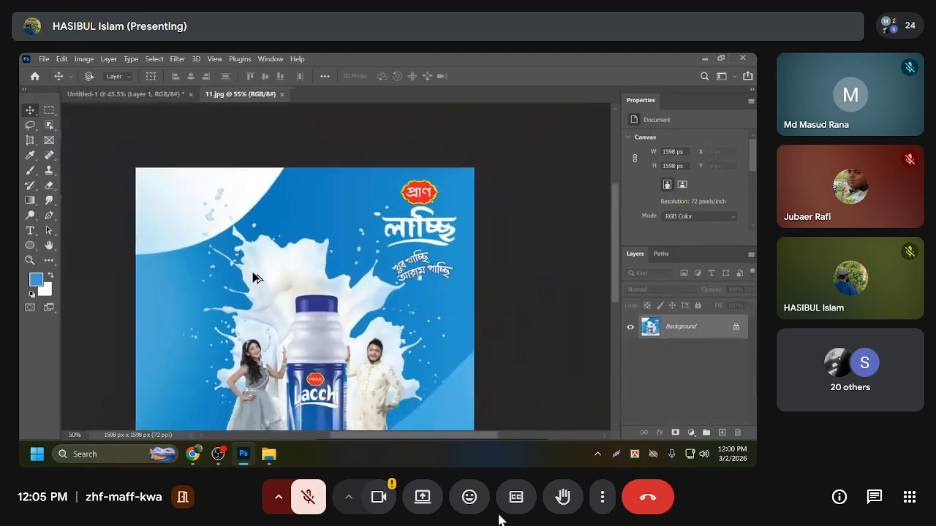
scroll(282, 244, "up", 1)
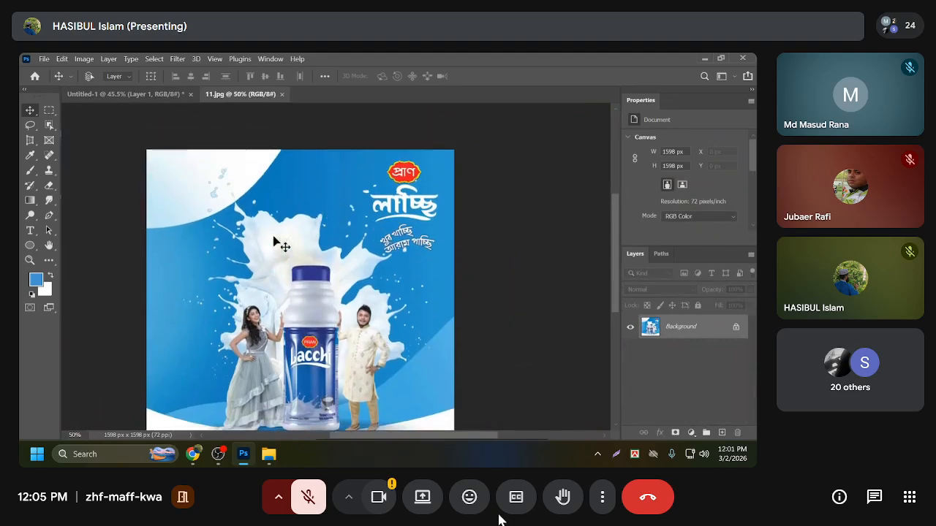
scroll(278, 242, "down", 2)
scroll(275, 238, "down", 1)
left_click(124, 94)
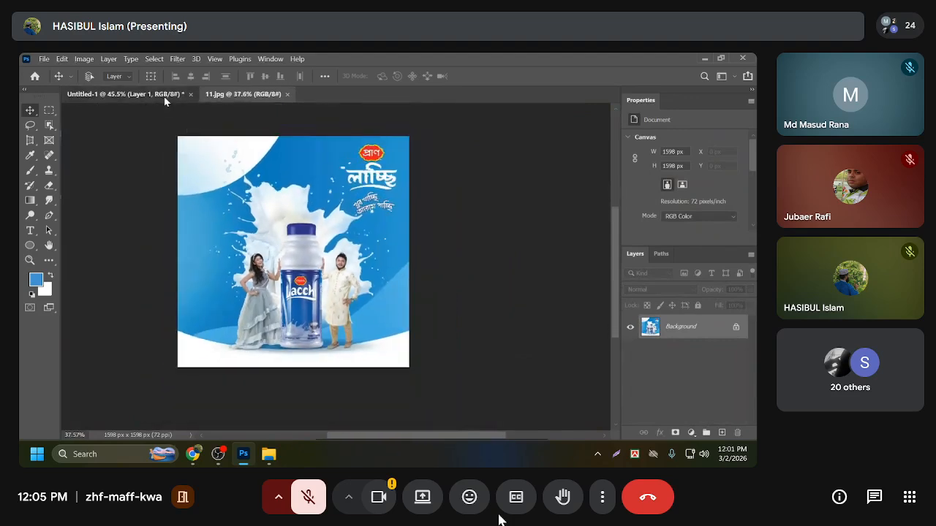
left_click(224, 97)
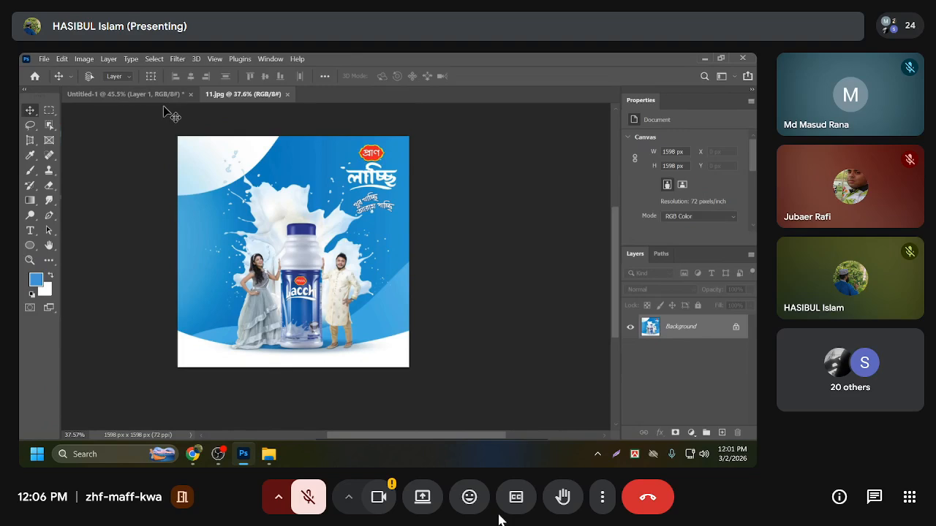
left_click(121, 94)
left_click(43, 59)
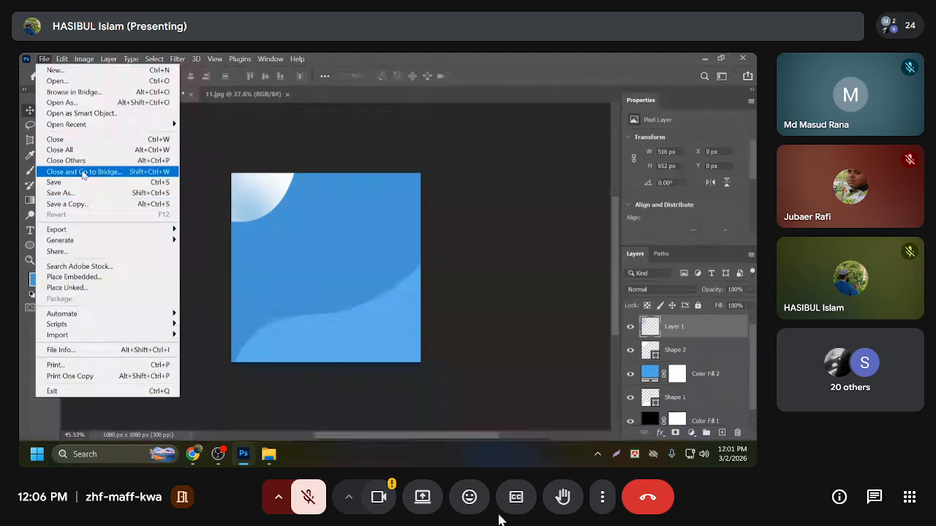
left_click(68, 277)
scroll(153, 201, "down", 5)
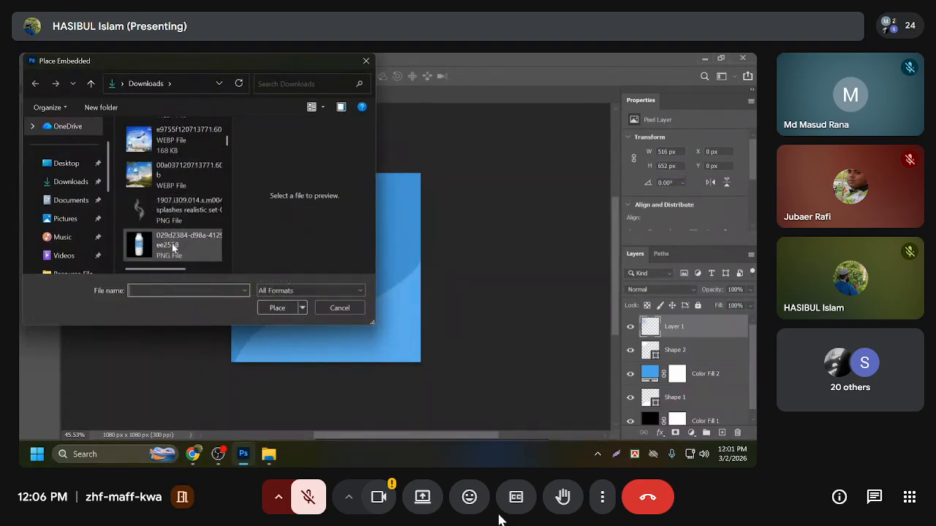
left_click(171, 246)
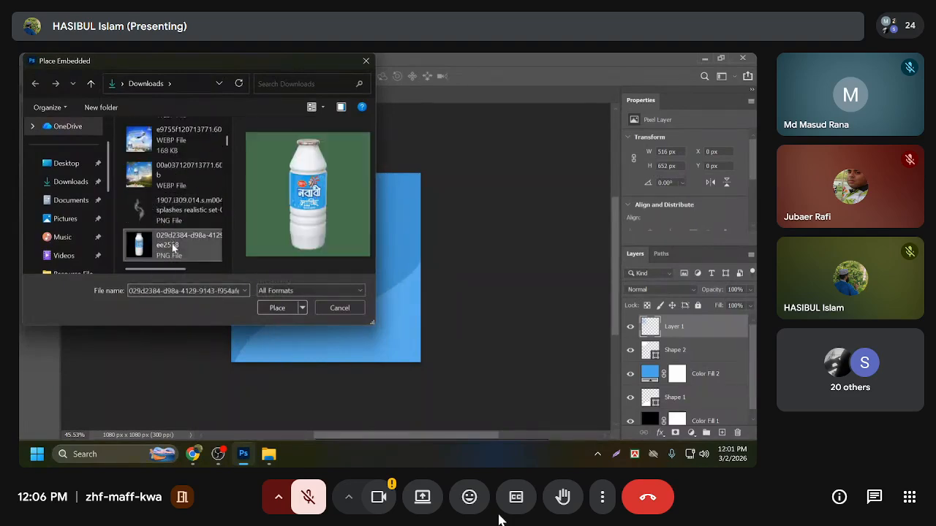
left_click(284, 309)
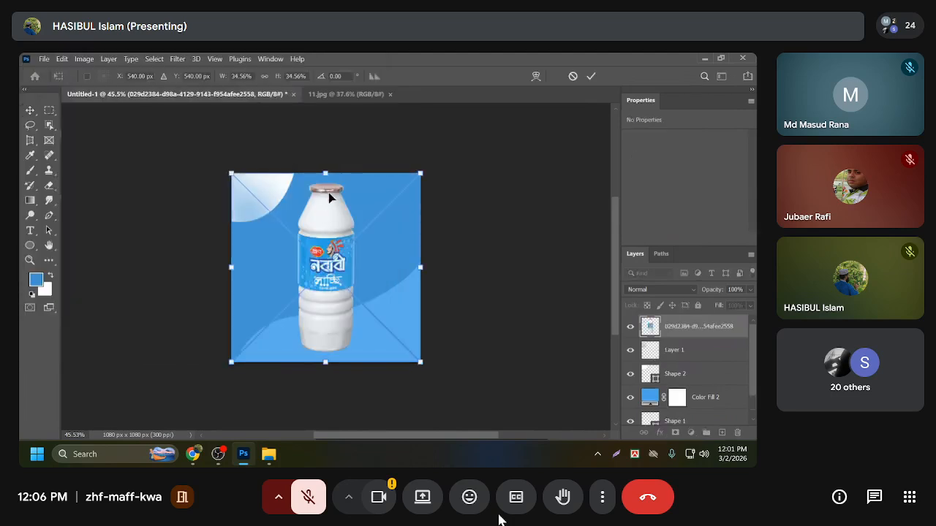
left_click_drag(325, 174, 322, 209)
scroll(348, 268, "up", 2)
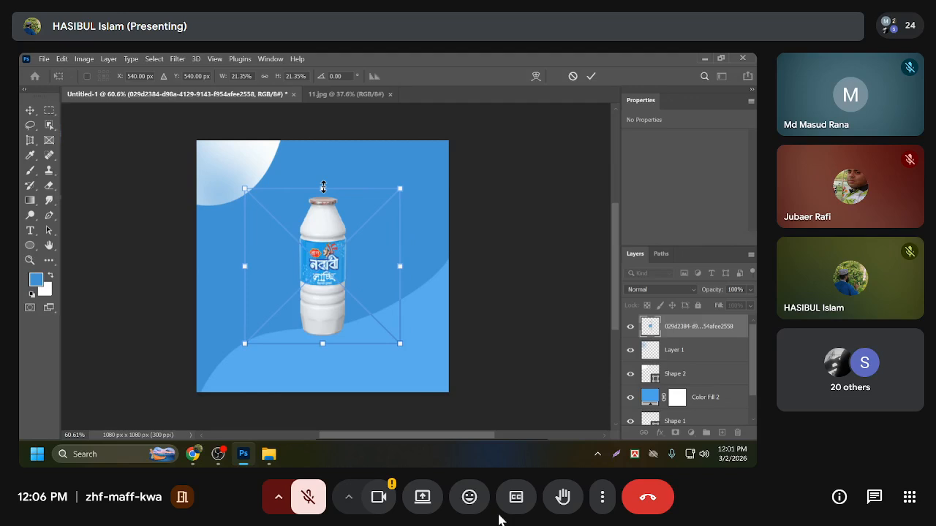
left_click_drag(323, 186, 322, 178)
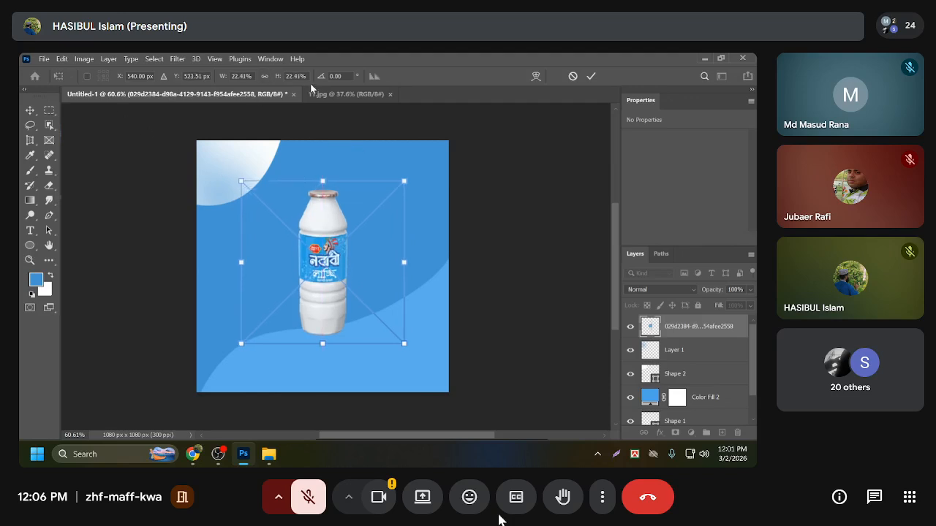
Check the white curved base in 11.jpg and activate the Pen tool in the untitled document.
left_click(333, 96)
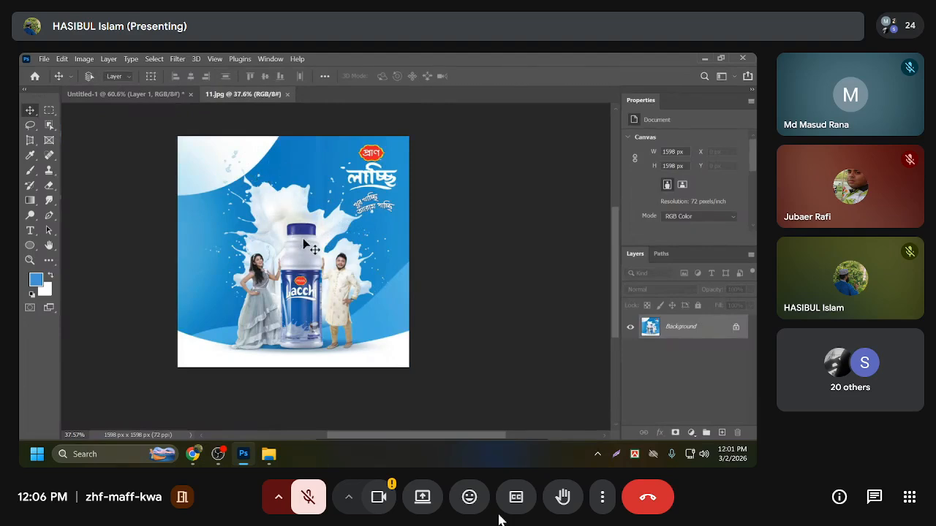
left_click(148, 97)
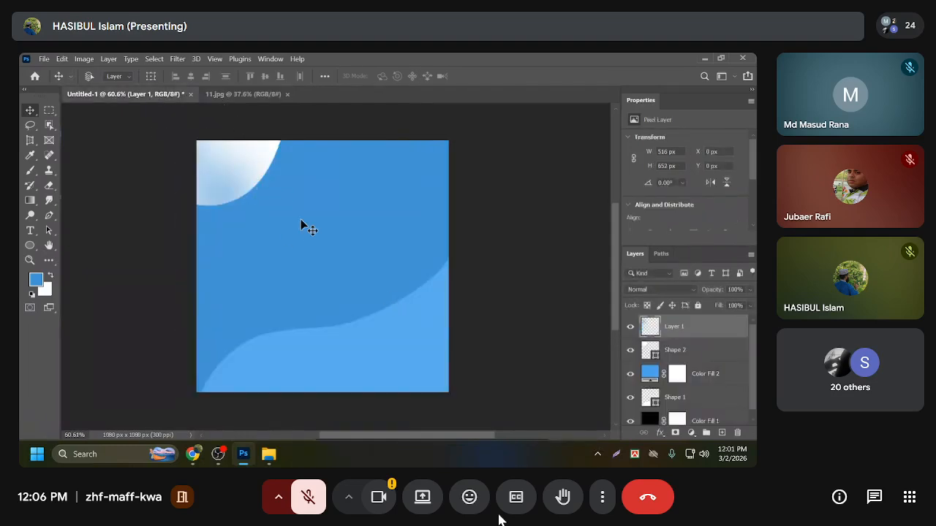
left_click(224, 98)
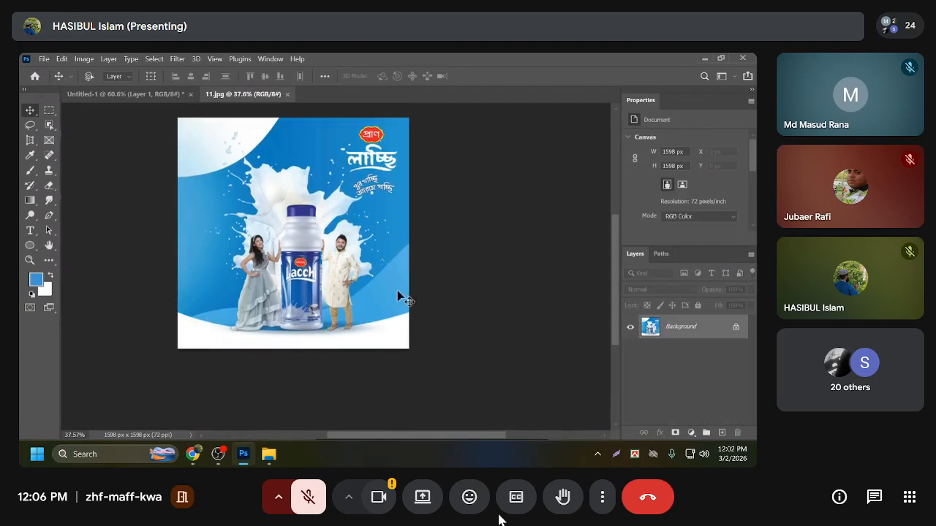
left_click(147, 94)
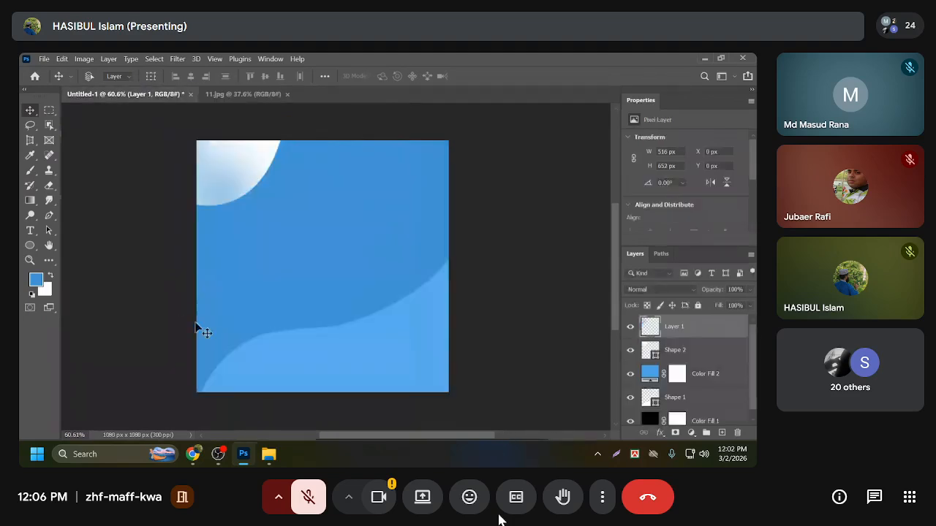
left_click(47, 217)
scroll(168, 327, "down", 2)
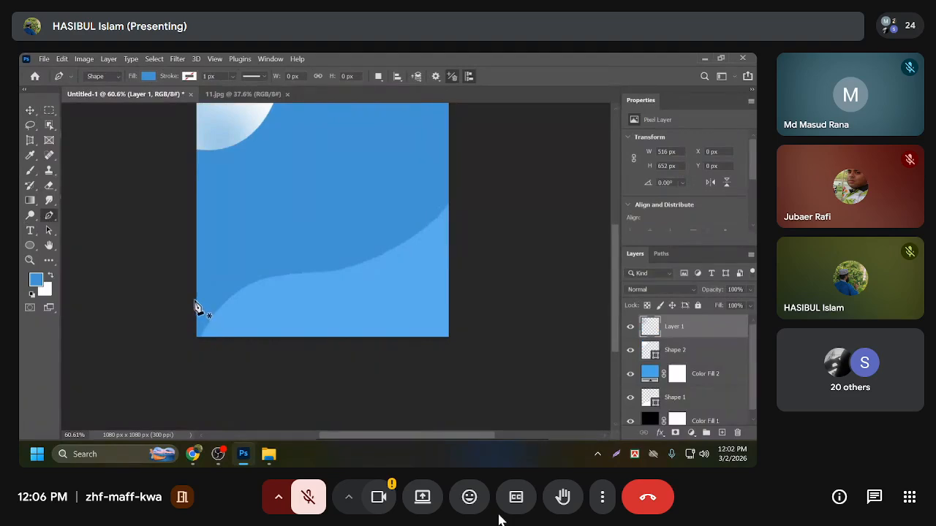
left_click(191, 301)
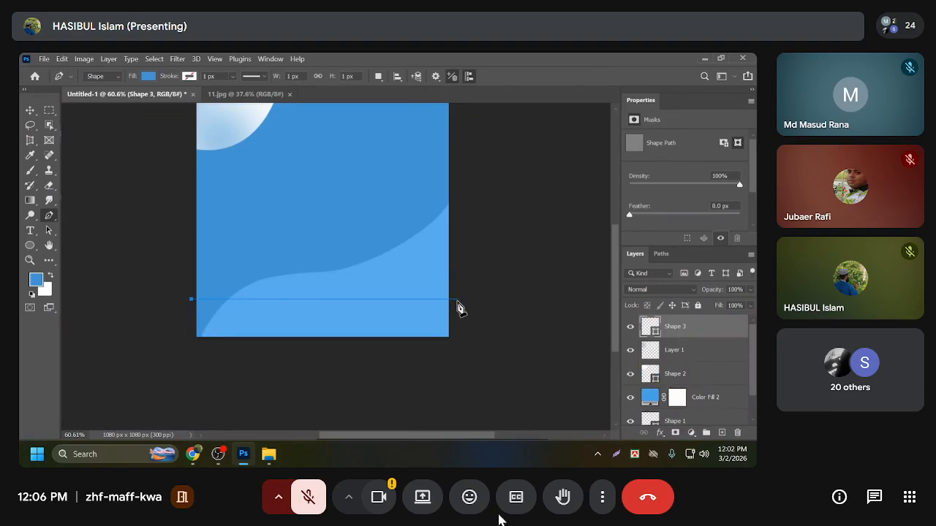
left_click(457, 300)
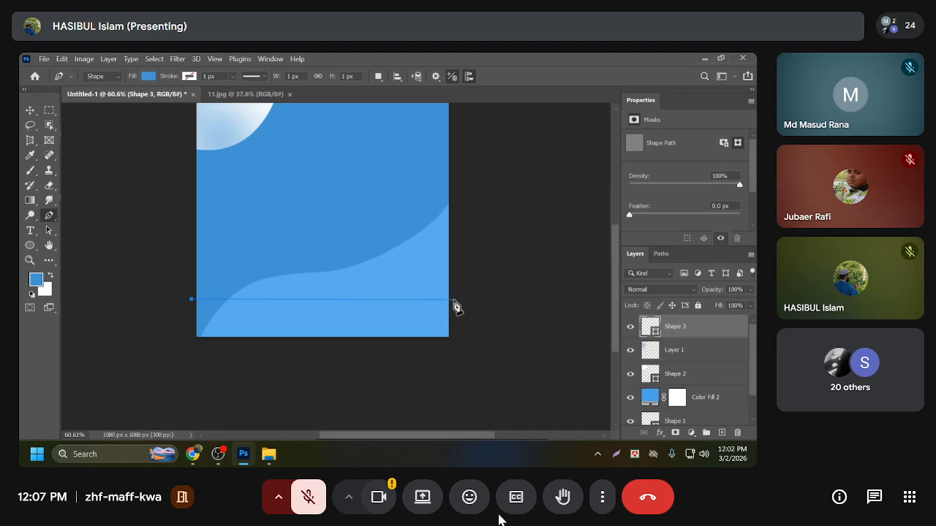
left_click_drag(453, 299, 573, 267)
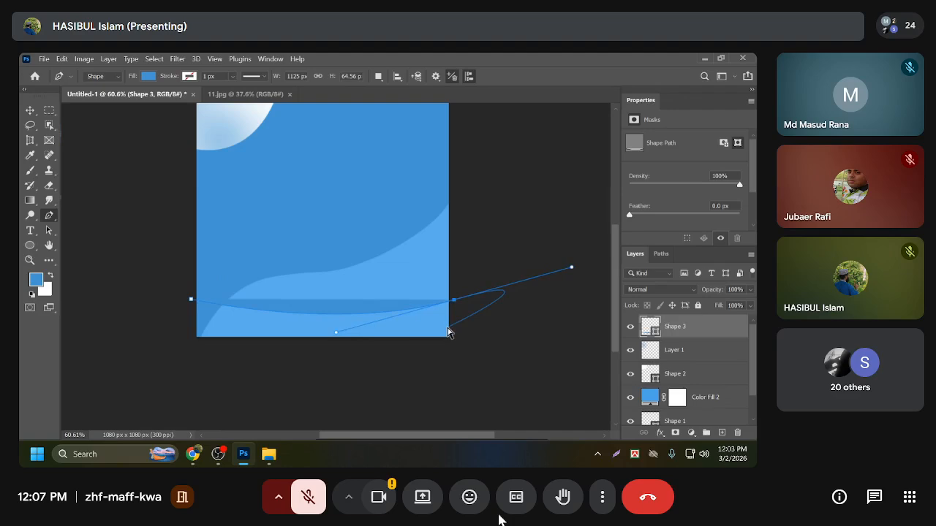
key("ctrl+z")
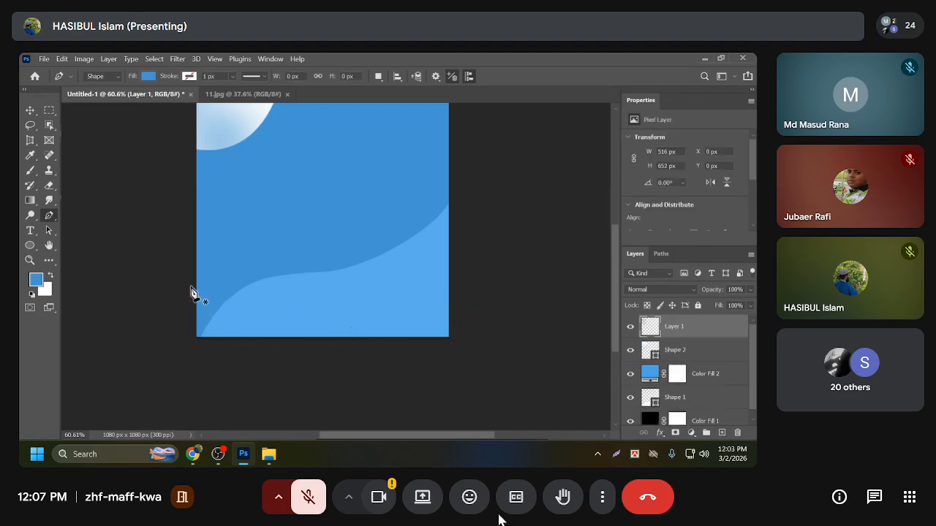
Draw a closed Pen shape about 1258 x 330 px across the canvas bottom, with a downward-bowed upper edge and straight sides outside the canvas.
left_click(190, 289)
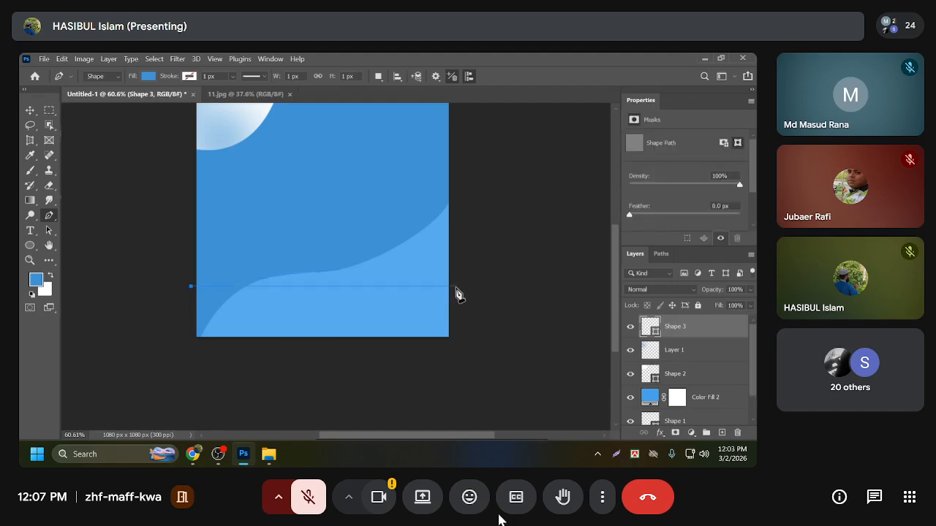
left_click(454, 289)
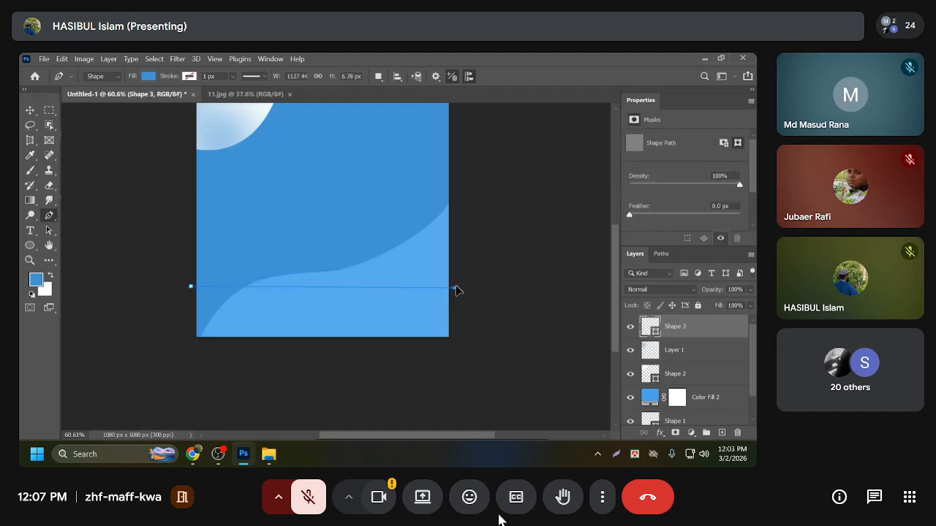
left_click_drag(454, 289, 600, 251)
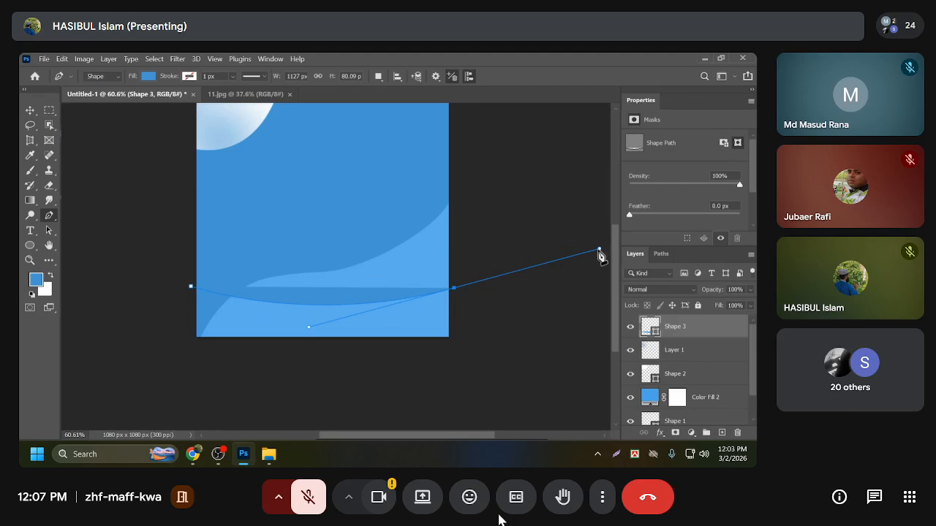
left_click(455, 290, "alt")
left_click(461, 364)
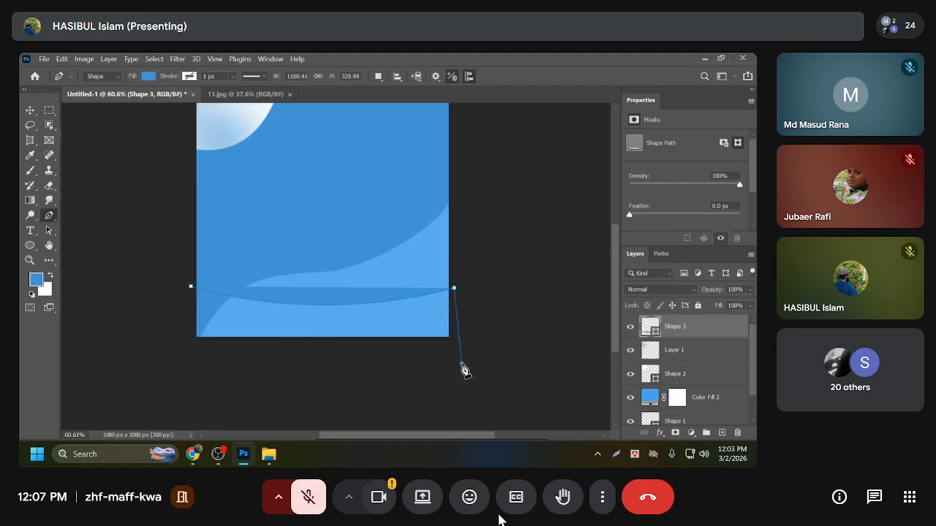
left_click(168, 363)
left_click(191, 287)
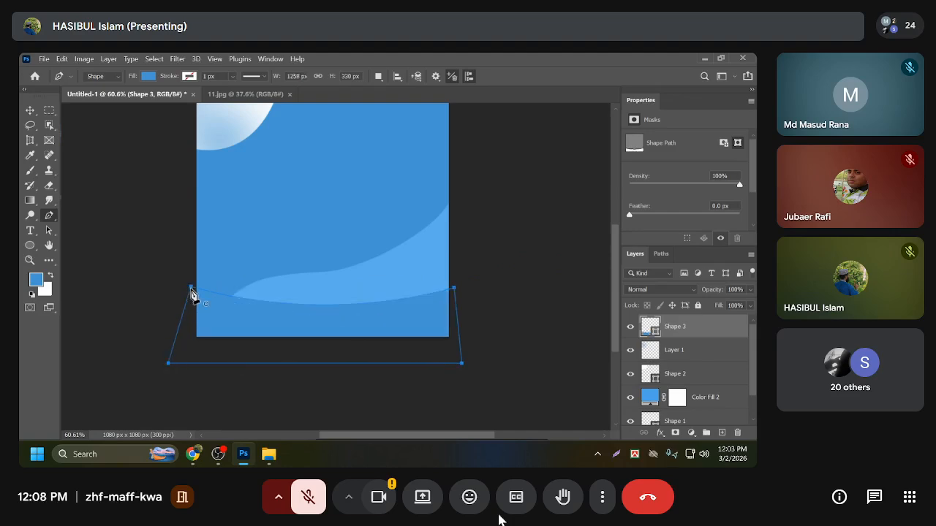
Fill the curved base shape at the canvas bottom with white.
left_click(149, 76)
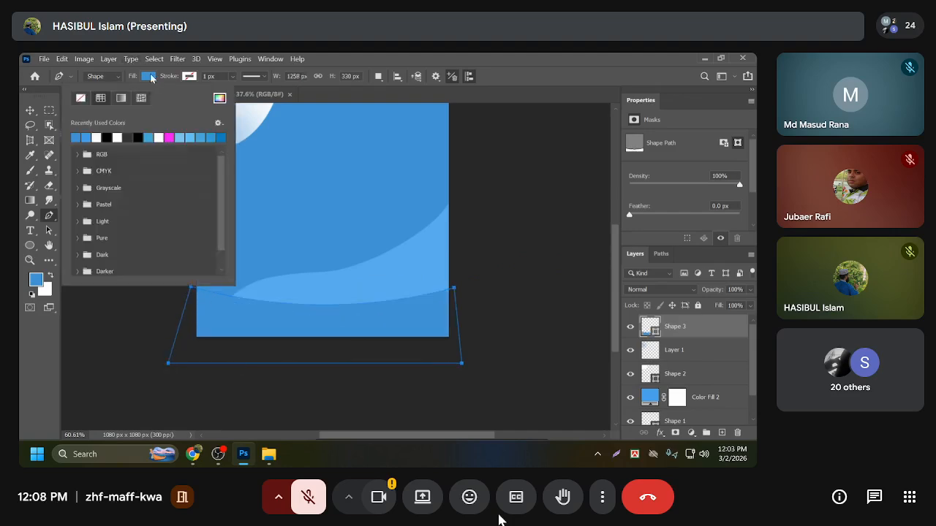
left_click(117, 138)
left_click(27, 110)
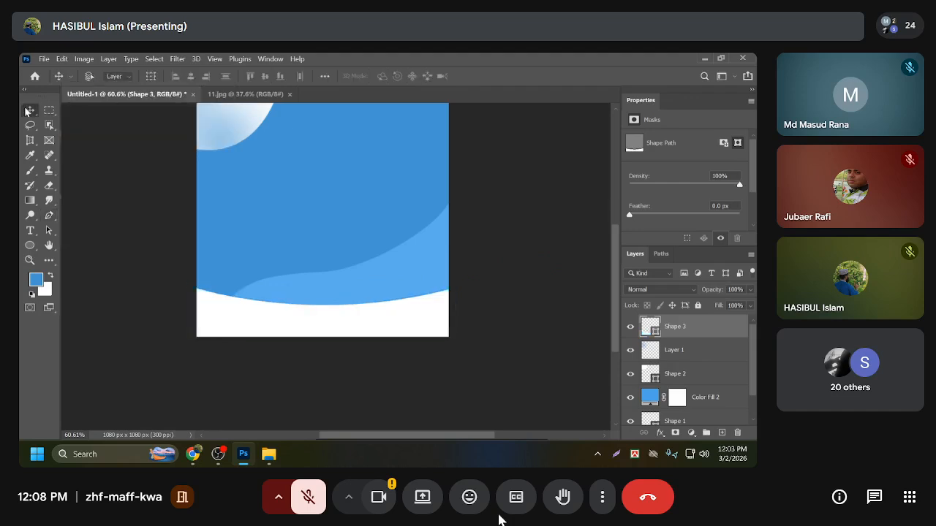
scroll(307, 277, "up", 2)
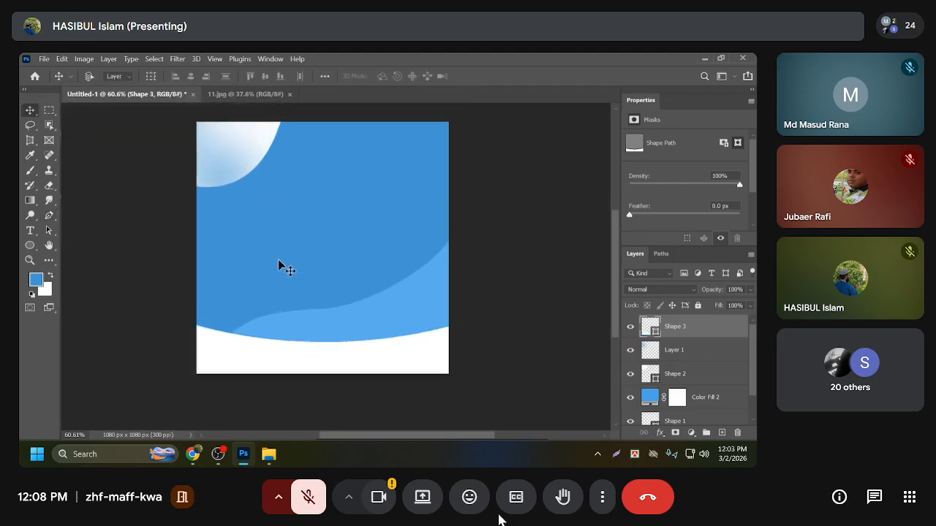
Place the white bottle PNG 029d2384-d98a-4129-9143-f954afee2558 from Downloads as an embedded image.
left_click(43, 59)
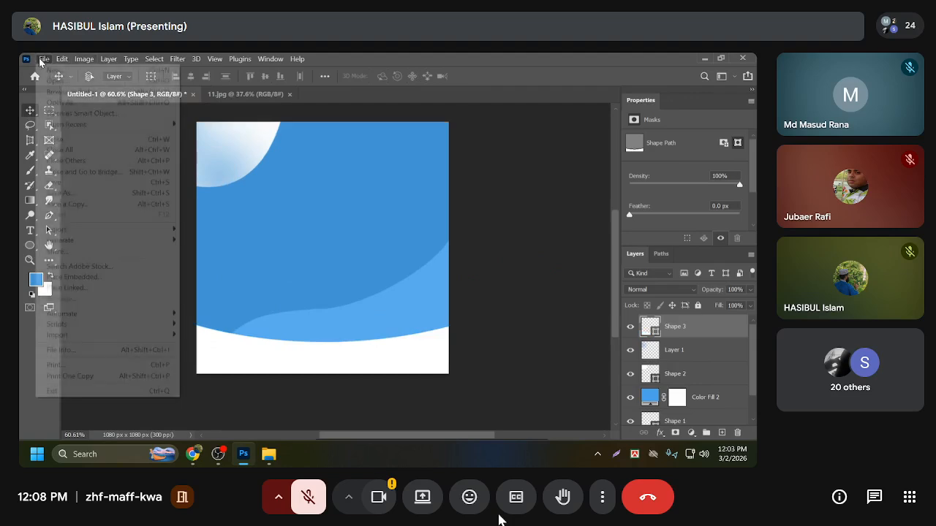
left_click(73, 277)
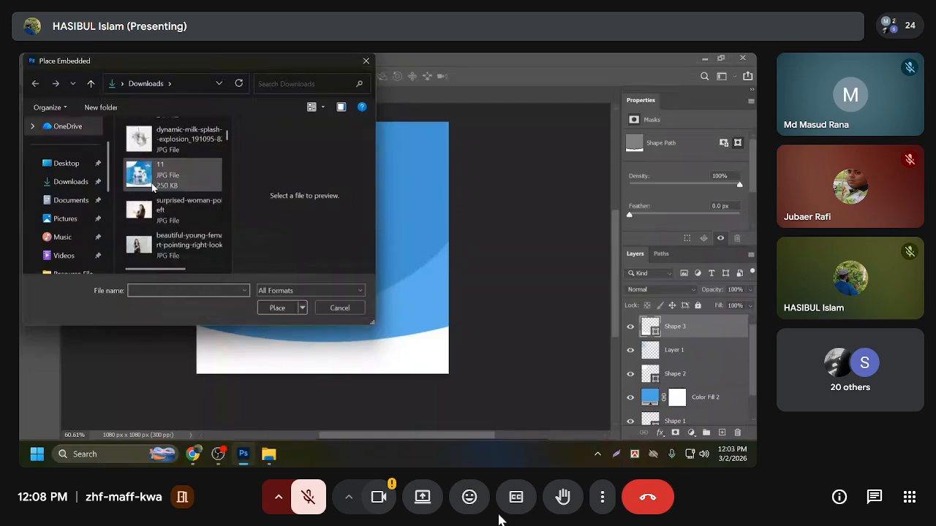
scroll(155, 184, "down", 3)
left_click(175, 139)
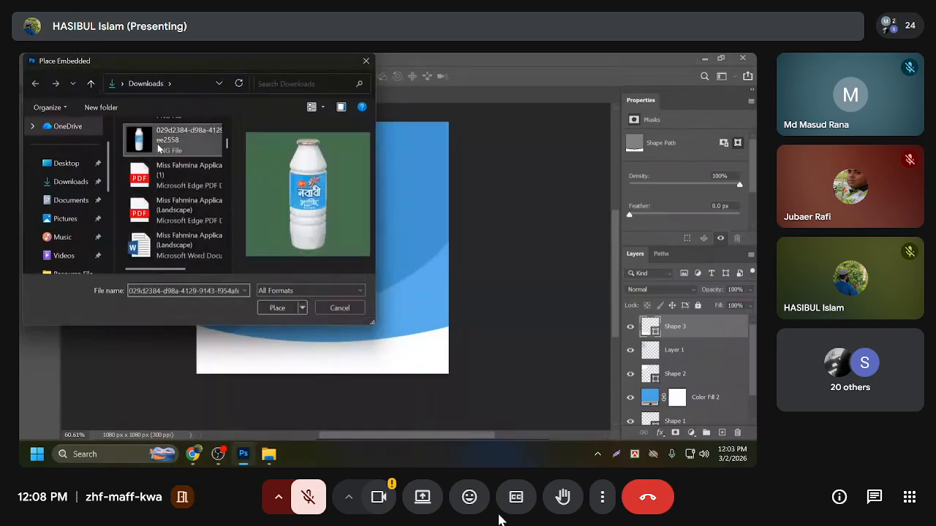
left_click(282, 304)
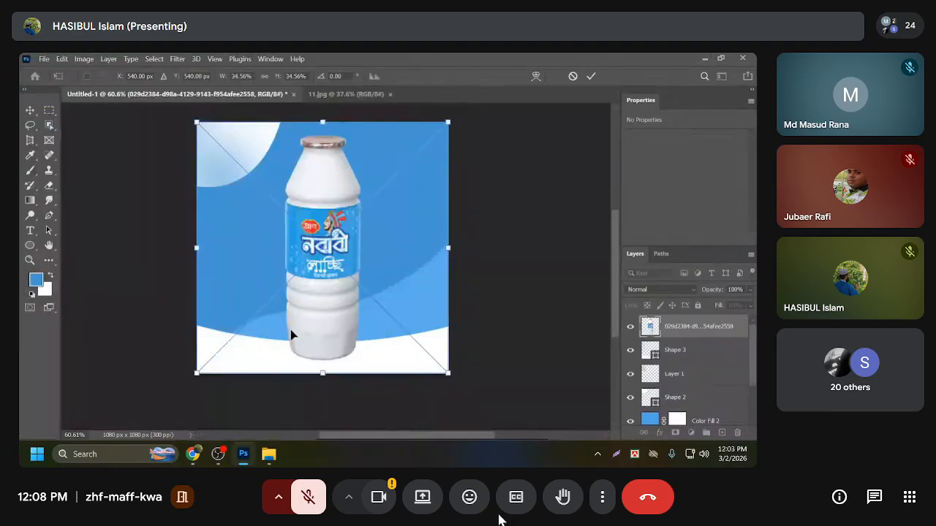
Scale the bottle to about 202 x 596 px and centre it horizontally with its base on the white curved shape.
left_click_drag(324, 149, 323, 196)
left_click_drag(322, 277, 316, 304)
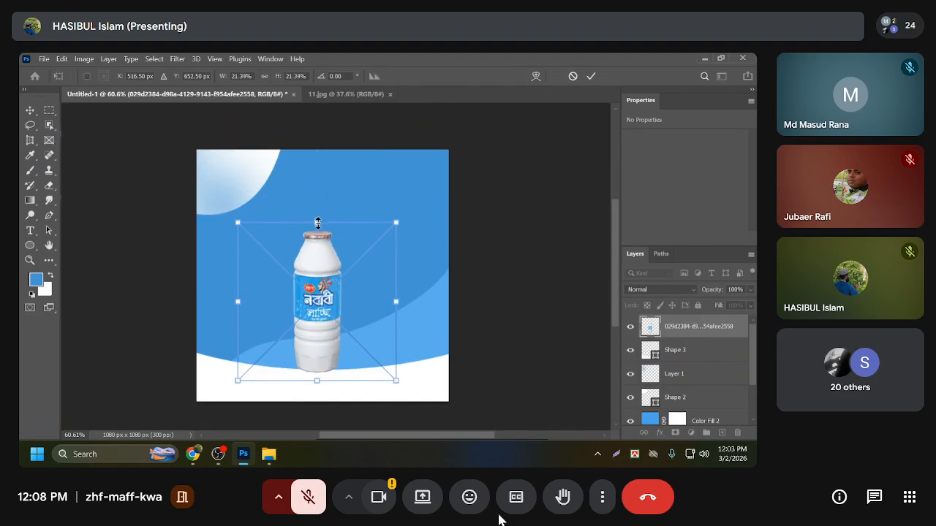
left_click_drag(318, 222, 318, 226)
left_click_drag(310, 278, 312, 278)
key("Return")
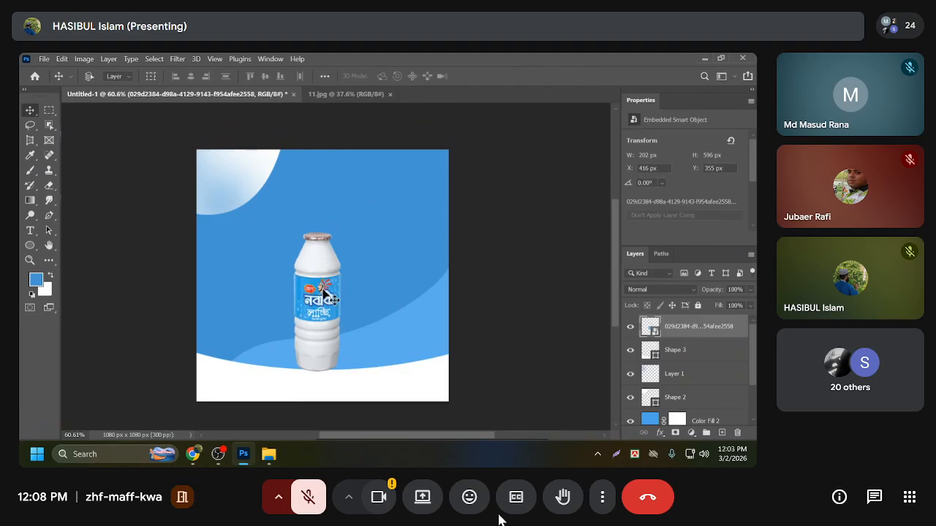
left_click_drag(325, 296, 332, 300)
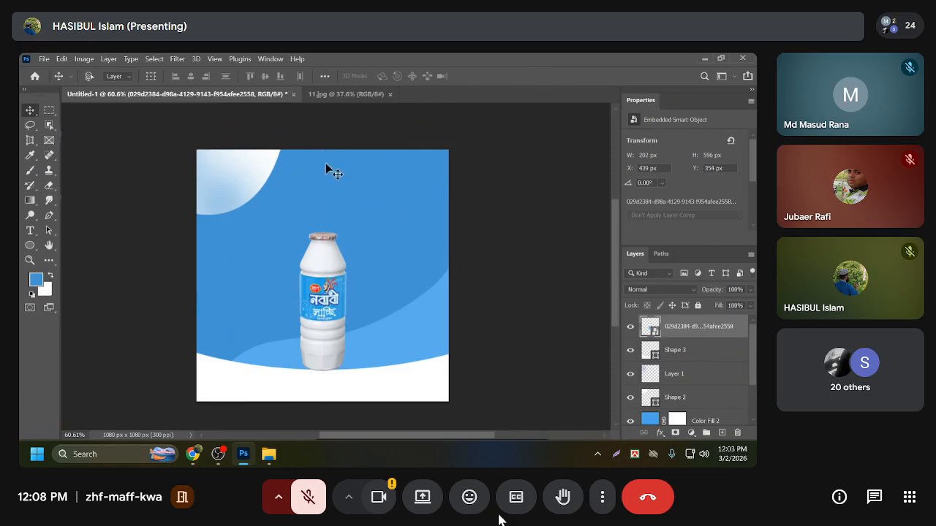
Check the splash in 11.jpg and place milk-splash-pouring_36845-489 from Downloads as an embedded image in the untitled document.
left_click(338, 94)
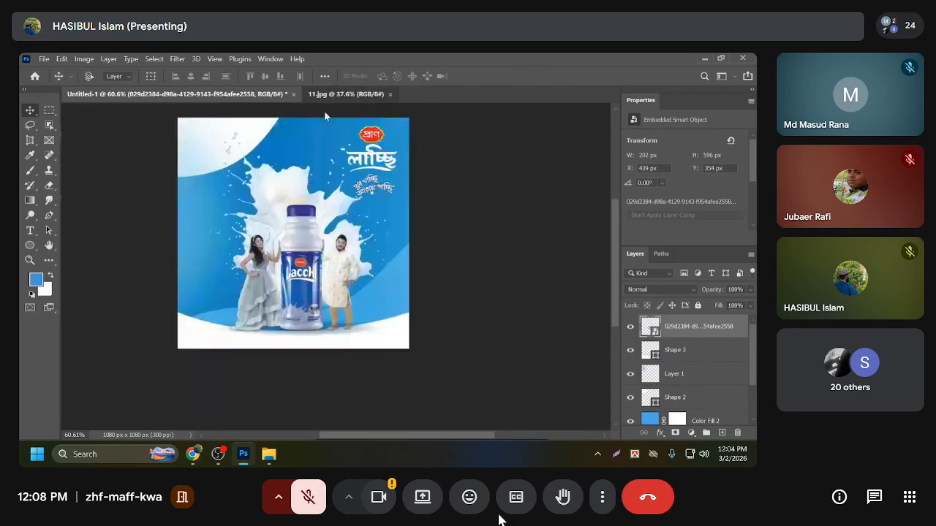
left_click(245, 95)
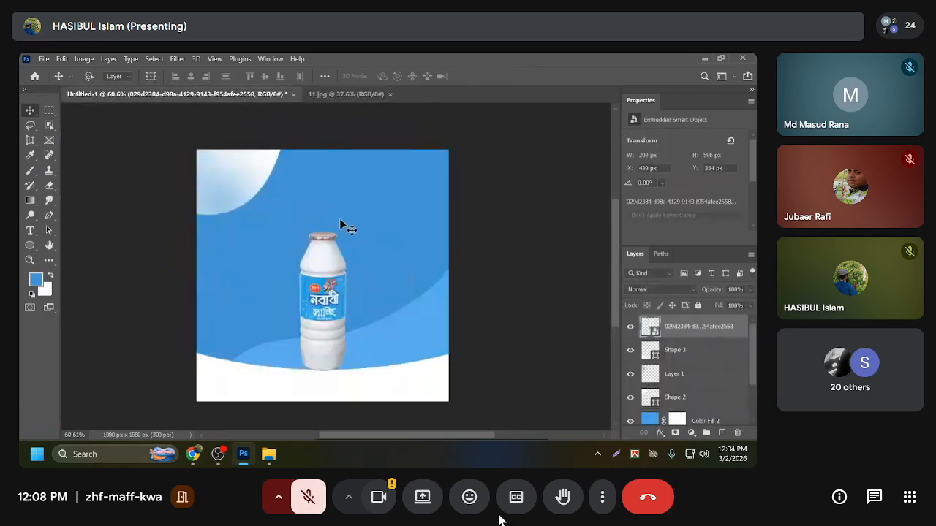
left_click(44, 58)
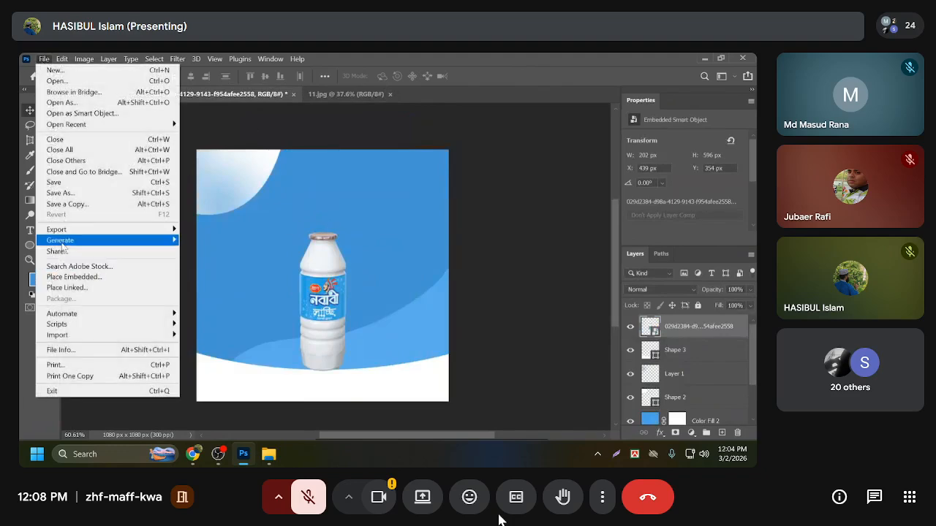
left_click(73, 277)
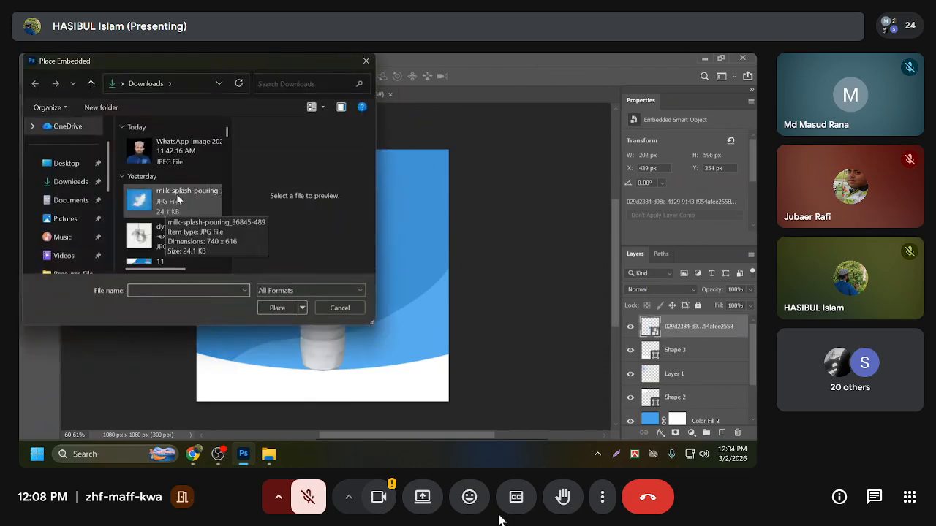
scroll(175, 196, "down", 2)
scroll(158, 197, "up", 2)
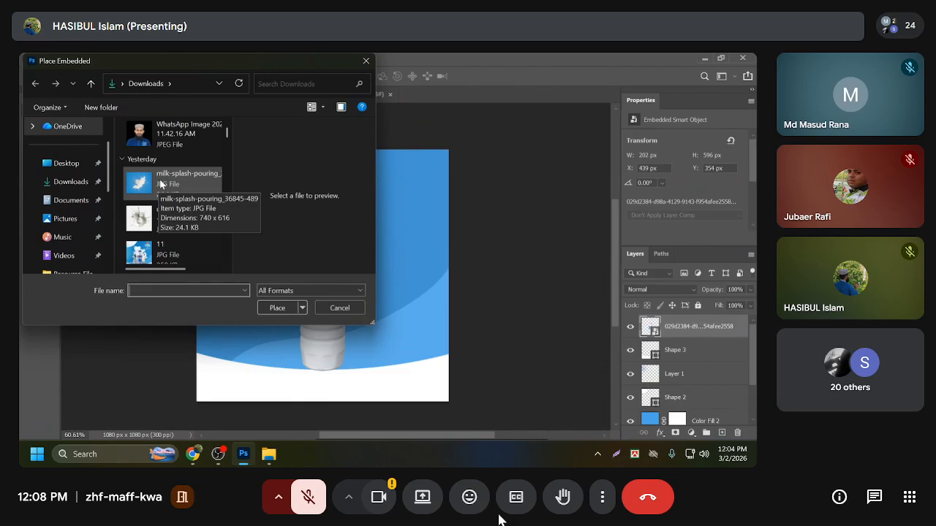
left_click(161, 185)
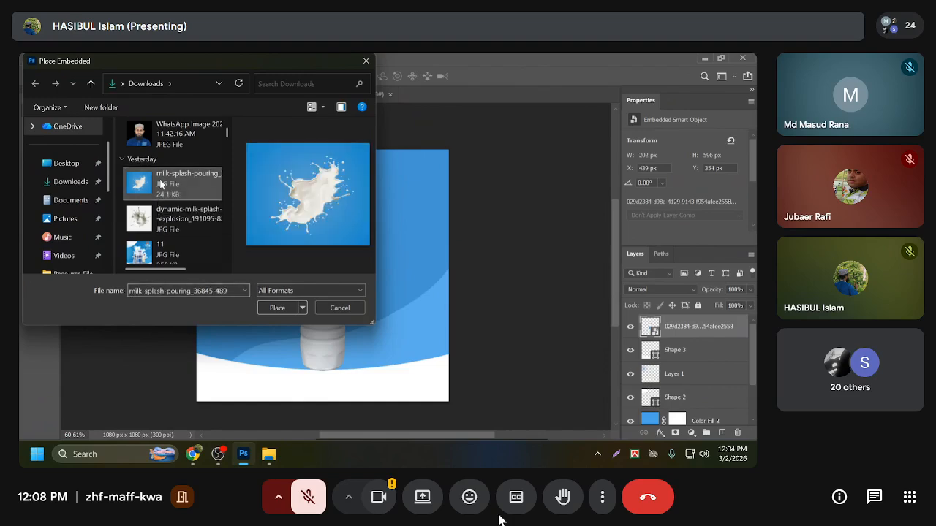
left_click(277, 308)
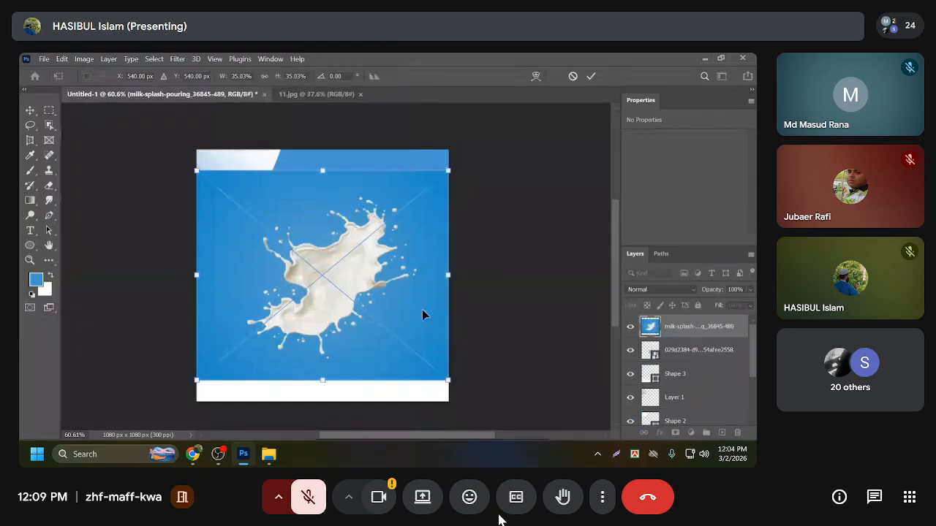
left_click(589, 76)
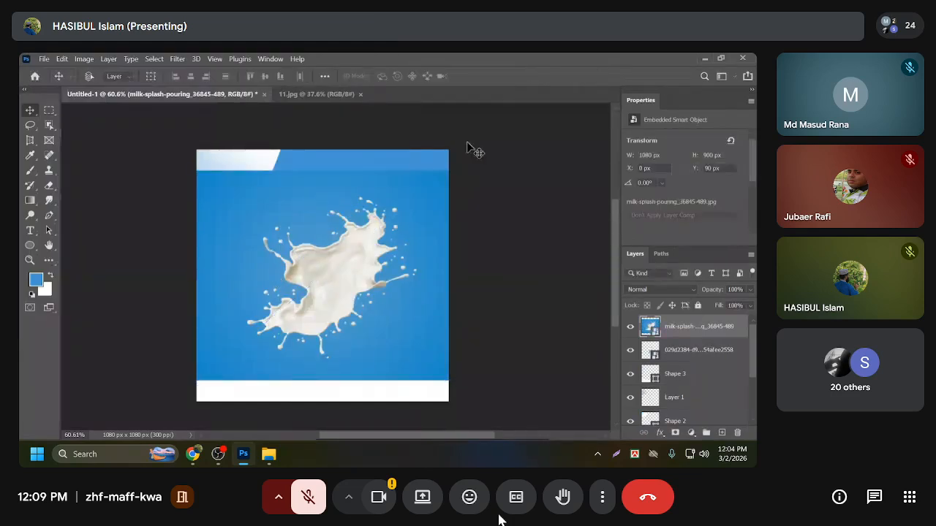
Rasterize the placed milk splash layer.
right_click(653, 336)
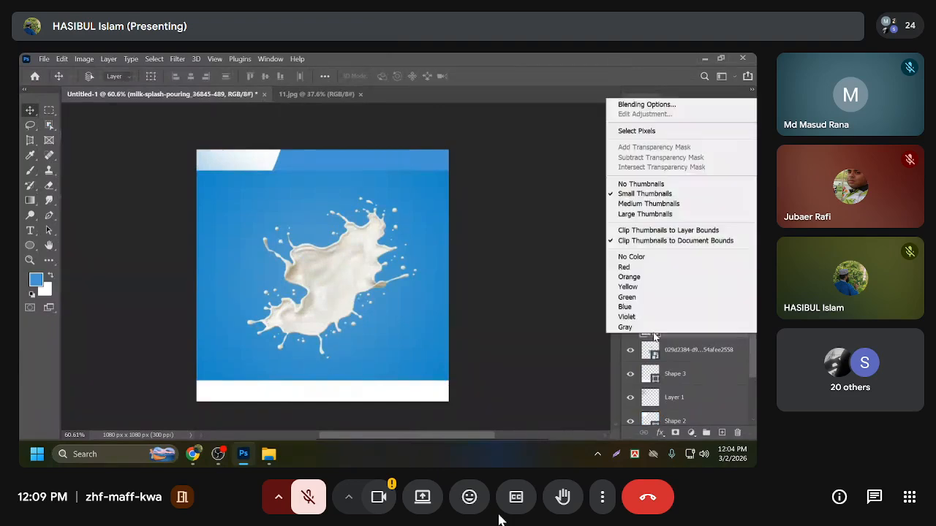
left_click(668, 231)
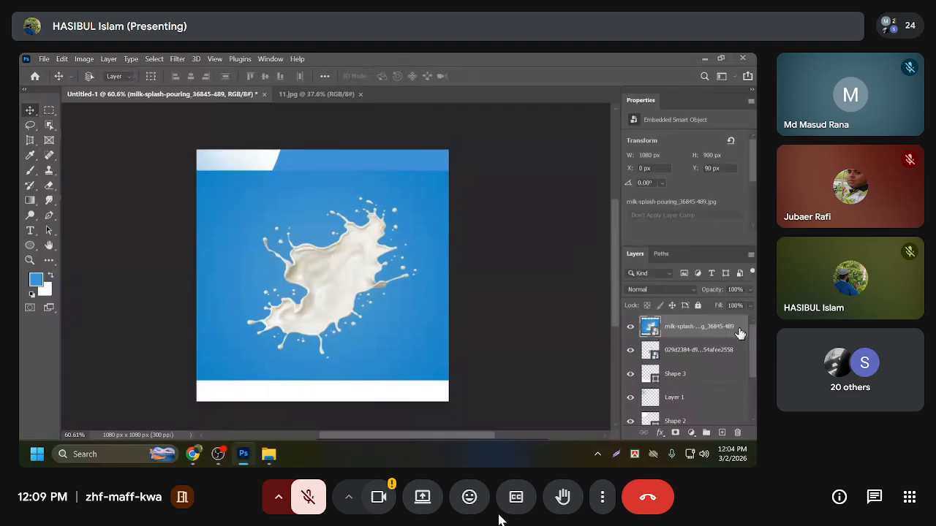
right_click(719, 327)
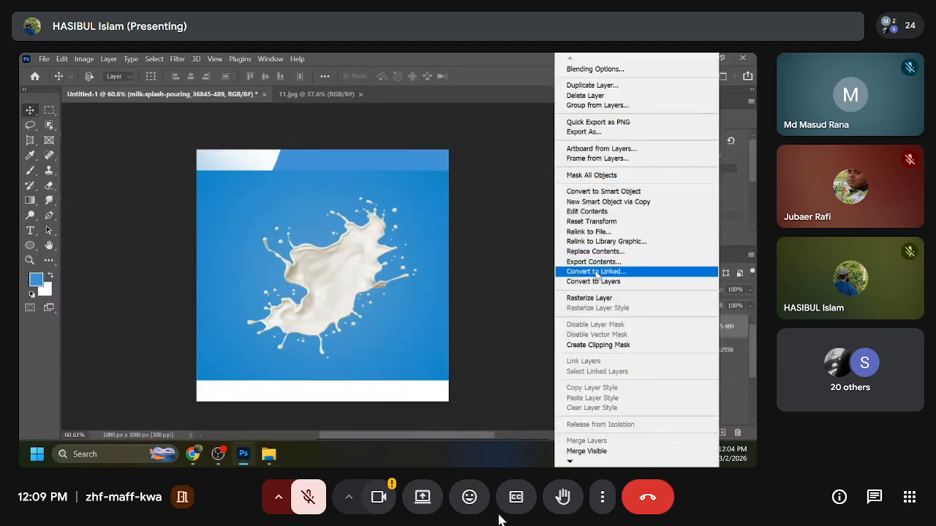
left_click(598, 299)
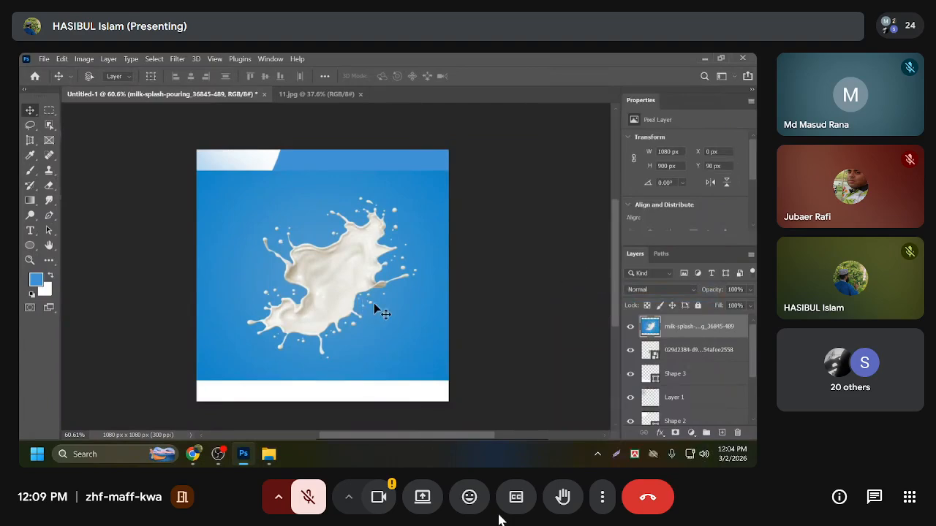
Remove the milk splash's blue background by selecting the subject, inverting the selection and deleting, and clear the selection.
left_click(49, 125)
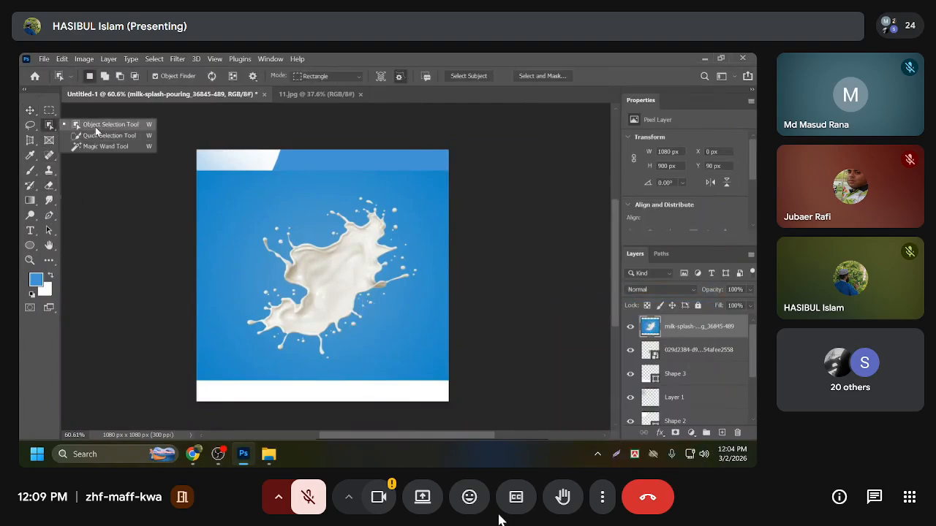
left_click(95, 127)
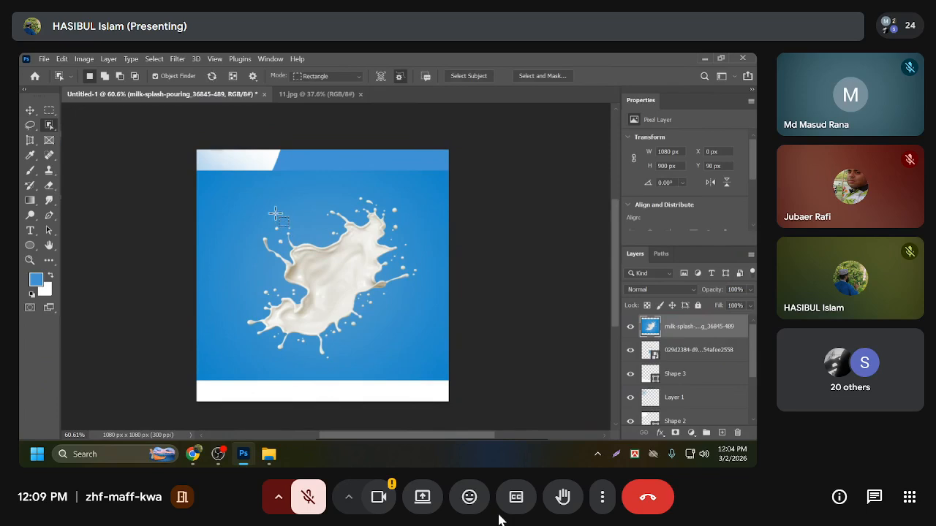
left_click(461, 76)
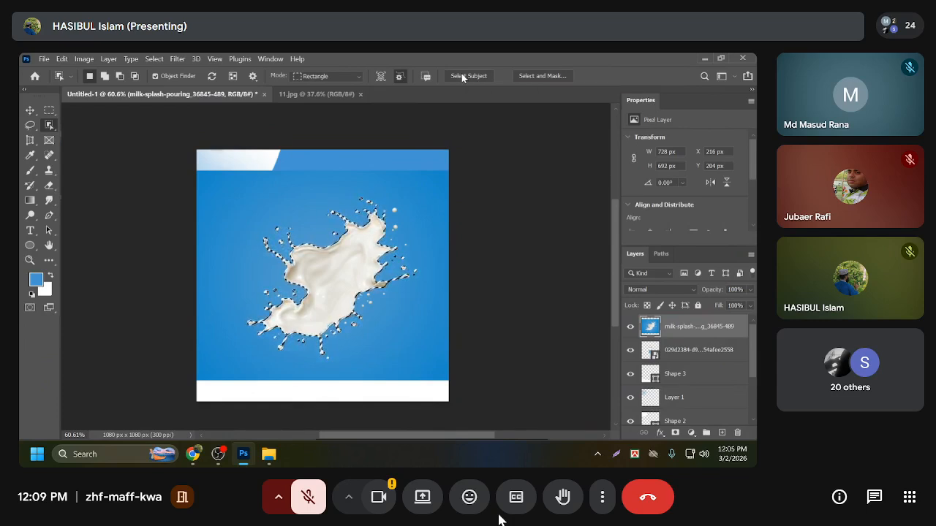
key("ctrl+shift+i")
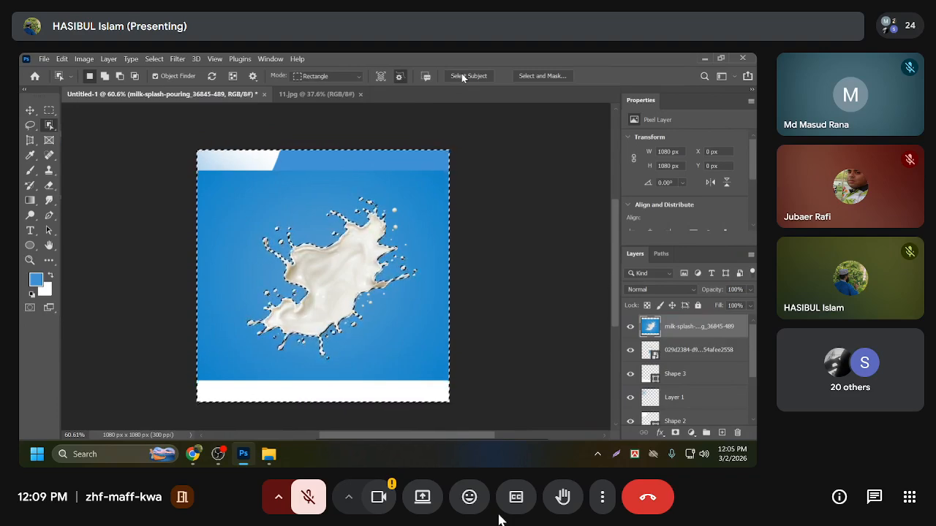
key("Delete")
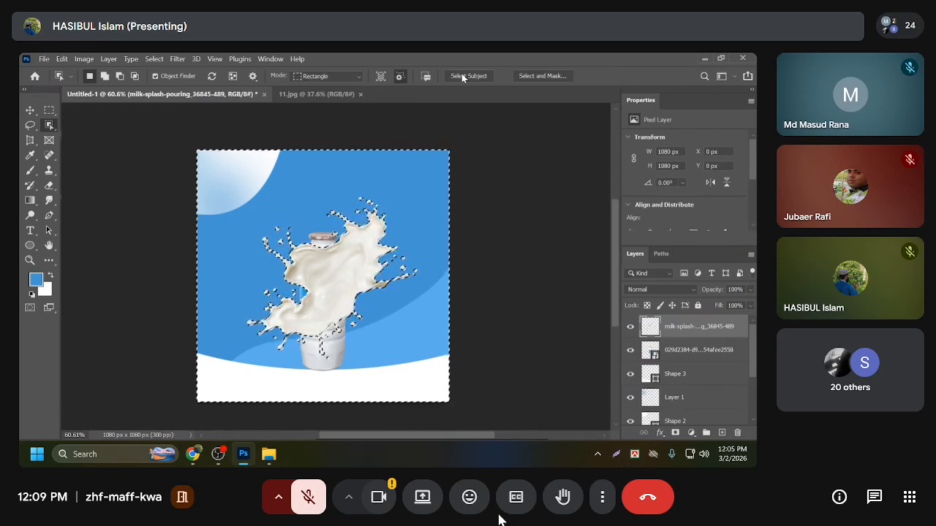
key("ctrl+d")
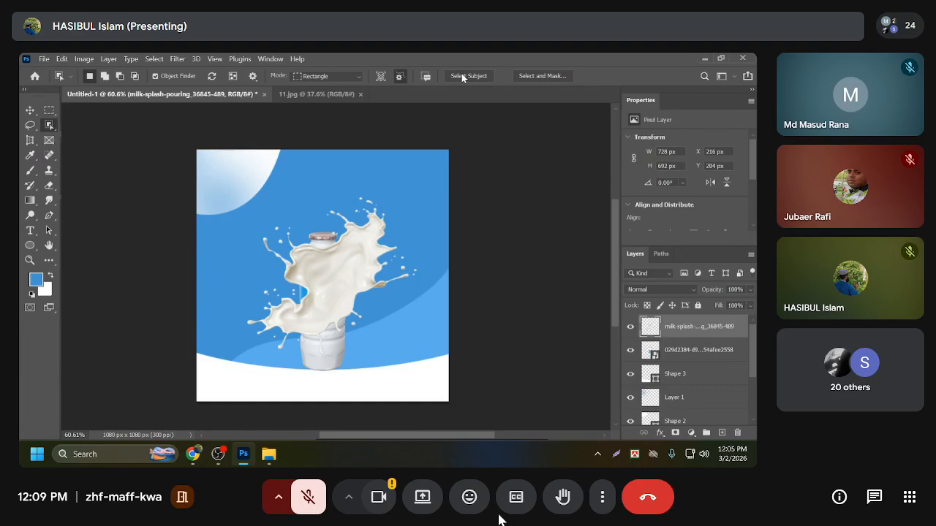
Convert the cut-out milk splash layer to a smart object and move it below the bottle layer.
right_click(680, 332)
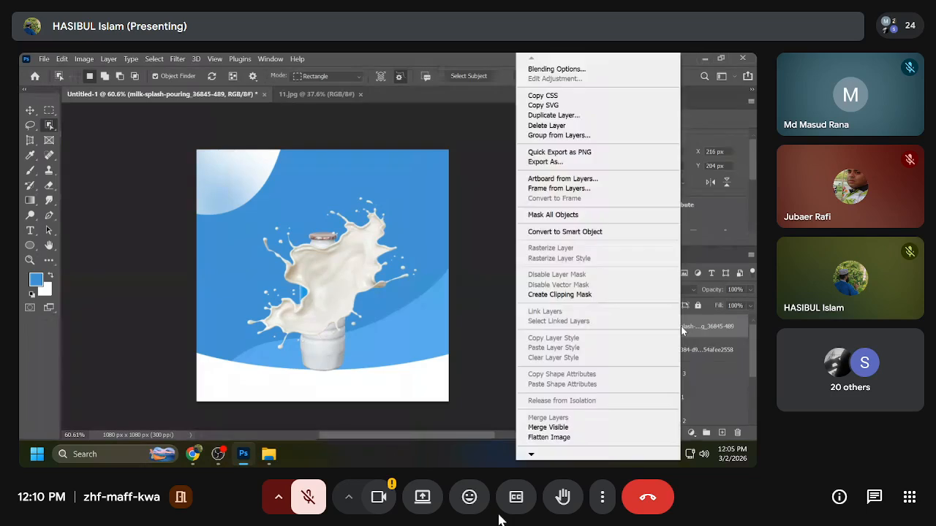
left_click(589, 233)
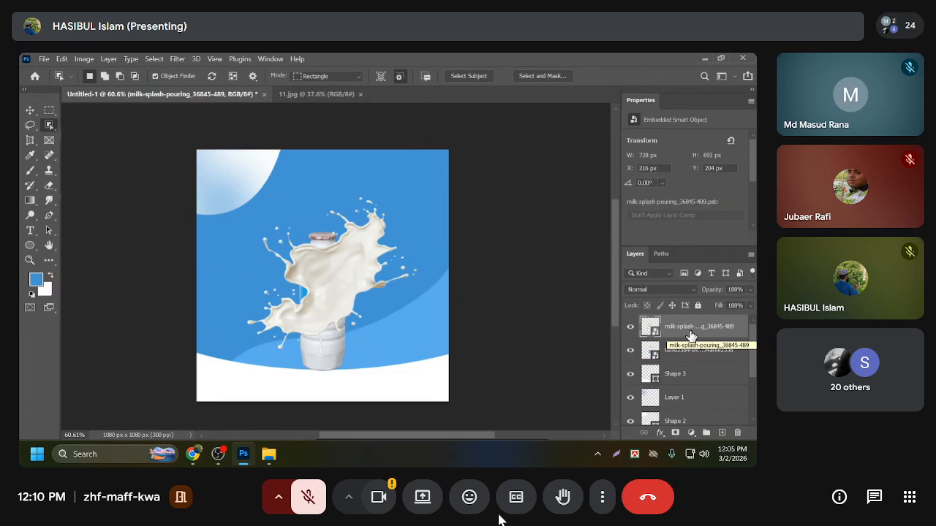
left_click_drag(690, 335, 682, 358)
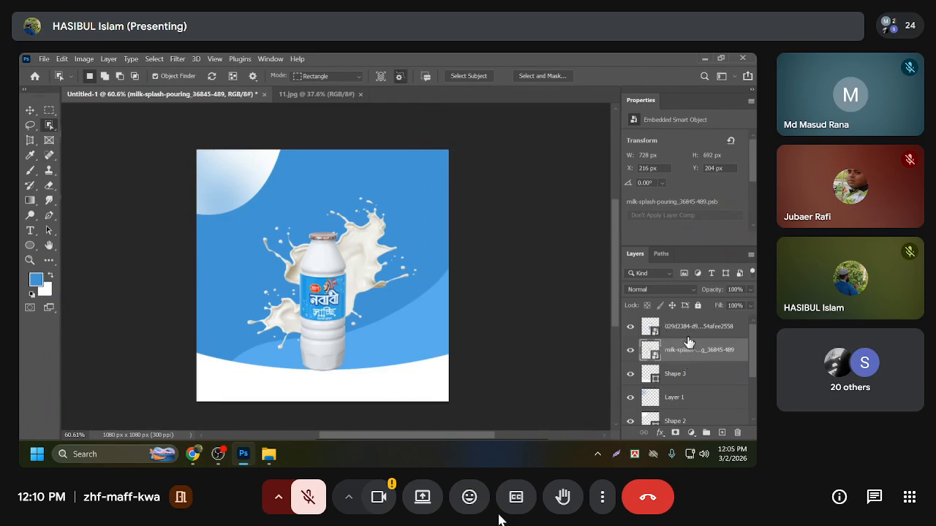
Move the milk splash down behind the bottle and scale it to 107.49%, about 782 x 744 px.
left_click(30, 109)
left_click_drag(355, 240, 350, 268)
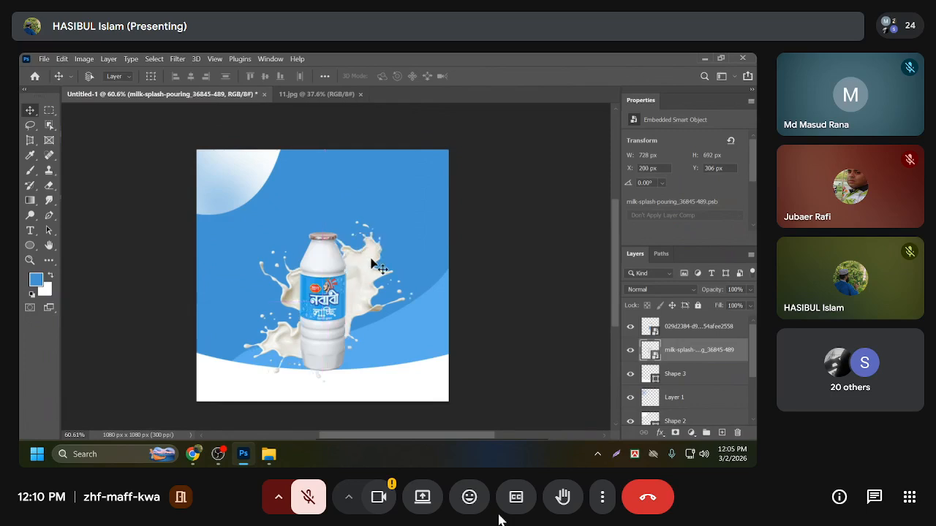
key("ctrl+t")
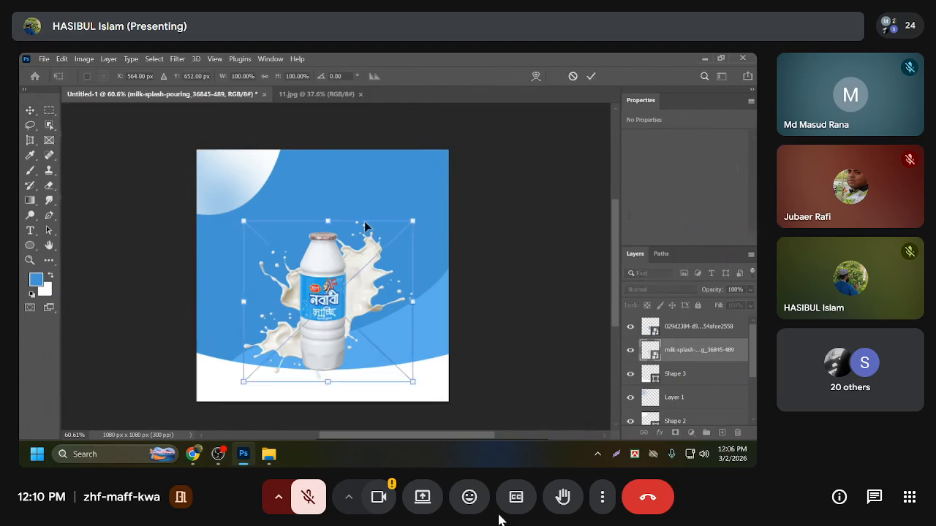
left_click_drag(328, 216, 327, 215)
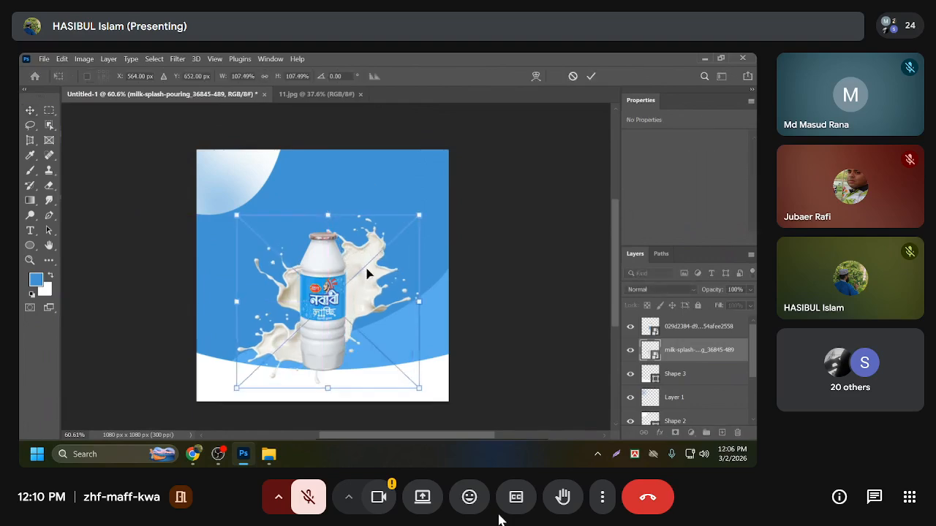
key("Return")
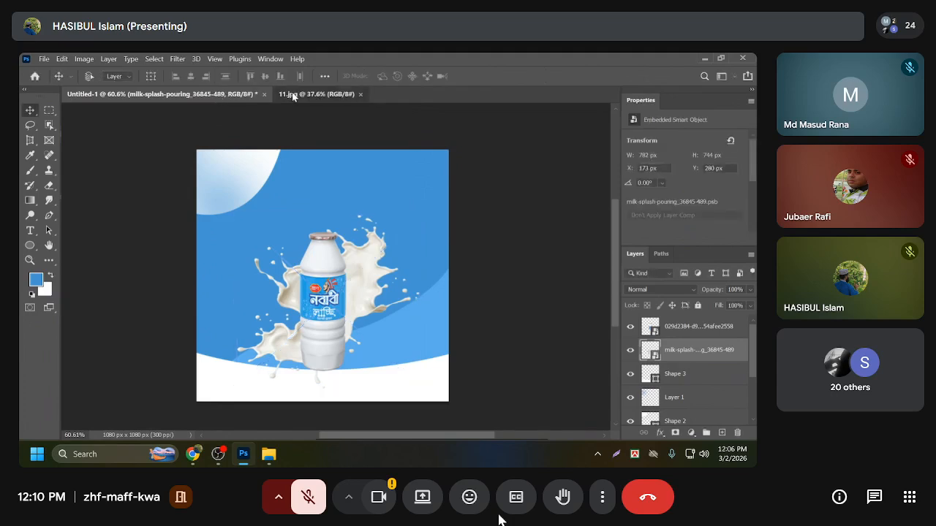
Check the splash arrangement in 11.jpg and duplicate the milk splash layer in the untitled document.
left_click(293, 95)
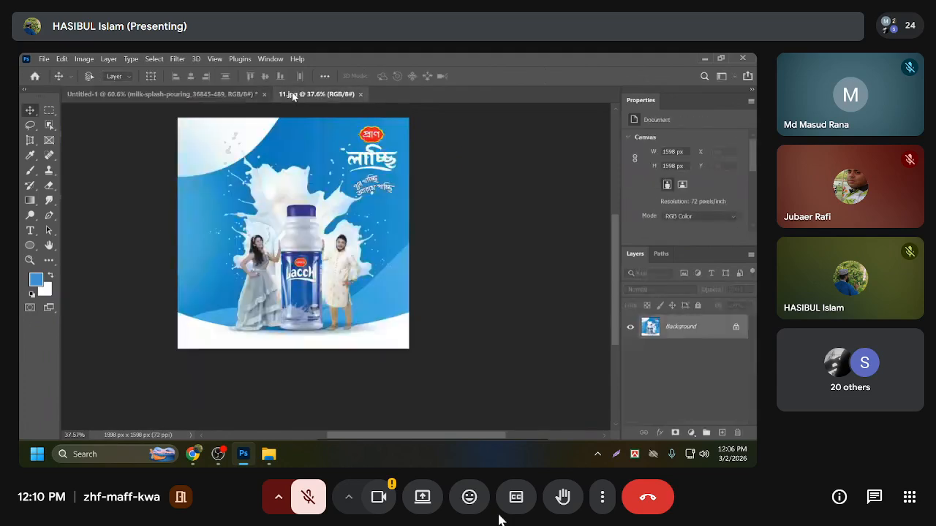
left_click(180, 95)
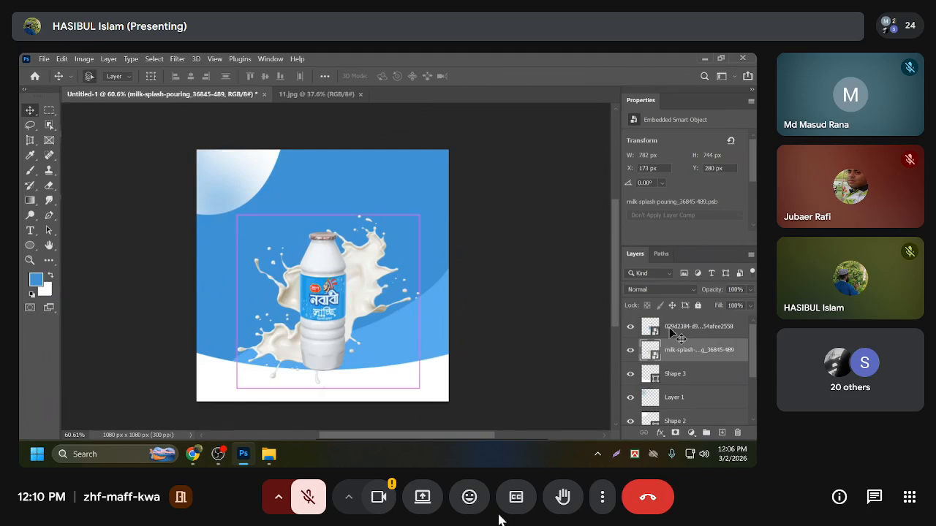
key("ctrl+j")
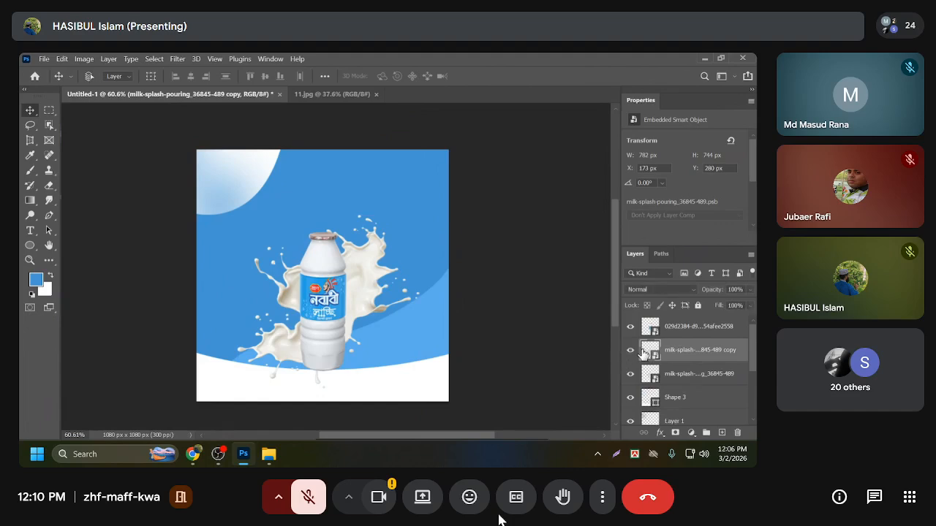
Scale the duplicated milk splash to 118.78%, rotate it to 106.04° and move it up and left behind the bottle, to about X 59, Y 50 px.
key("ctrl+t")
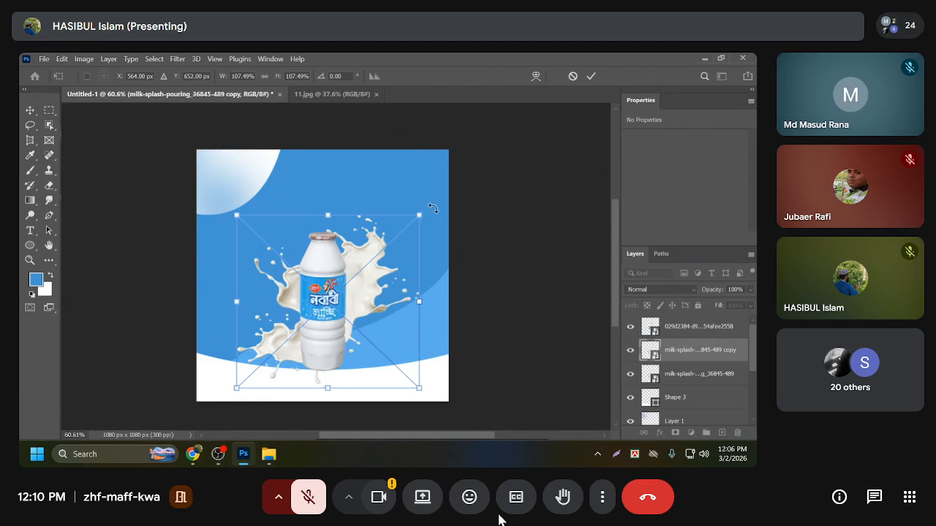
left_click_drag(431, 210, 345, 352)
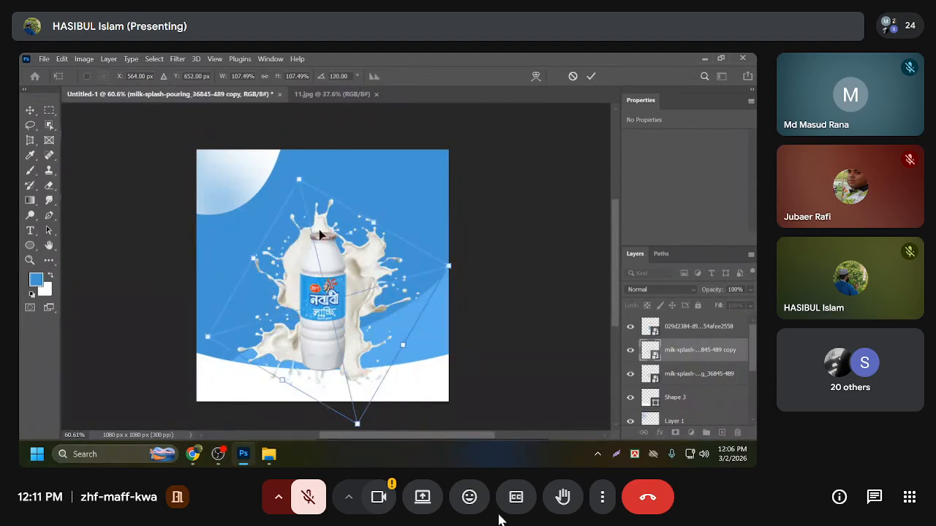
left_click_drag(377, 218, 379, 214)
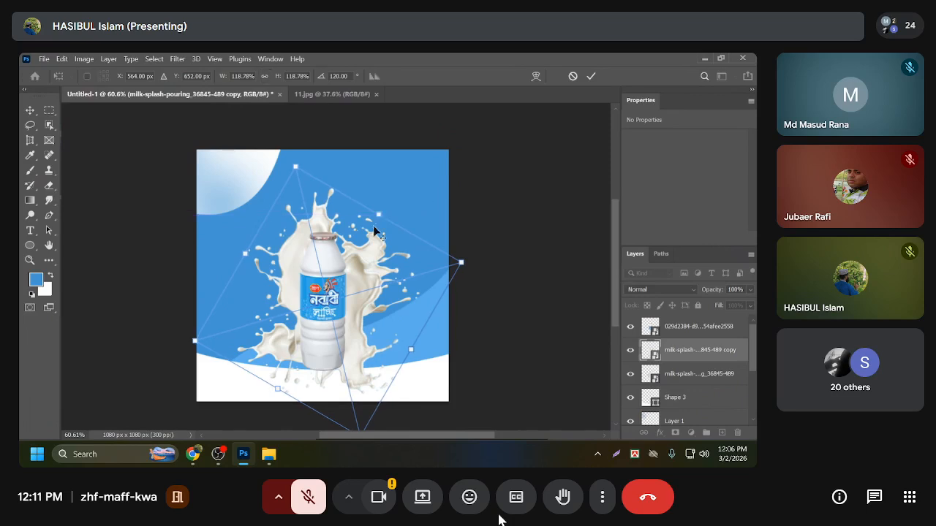
left_click_drag(360, 299, 341, 276)
left_click_drag(355, 411, 347, 340)
left_click_drag(364, 402, 382, 390)
key("ctrl+z")
left_click_drag(361, 349, 358, 348)
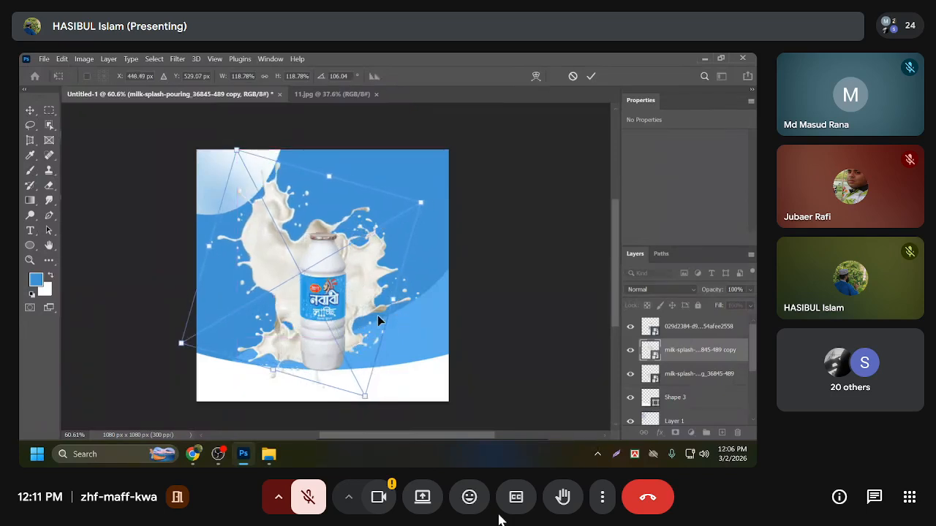
key("Return")
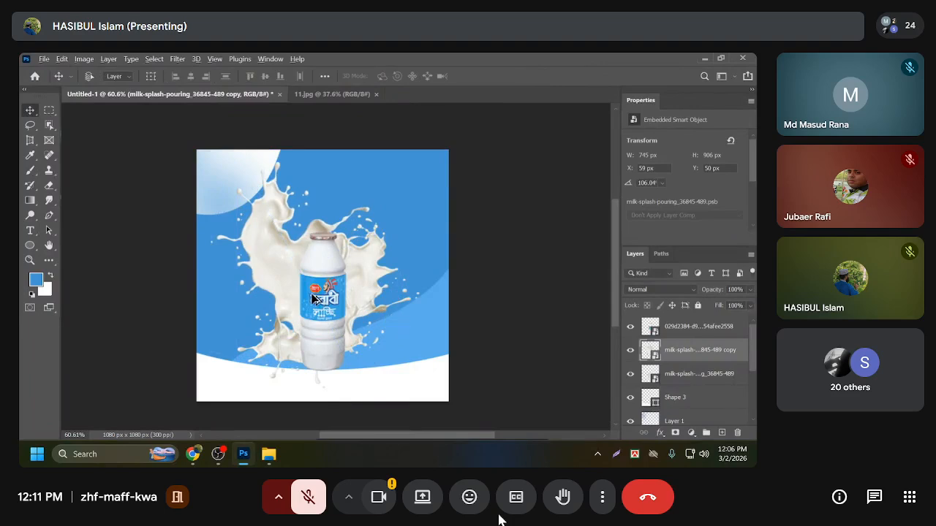
Compare the two-splash arrangement in the untitled document with the reference poster 11.jpg.
key("ctrl+minus")
key("ctrl+plus")
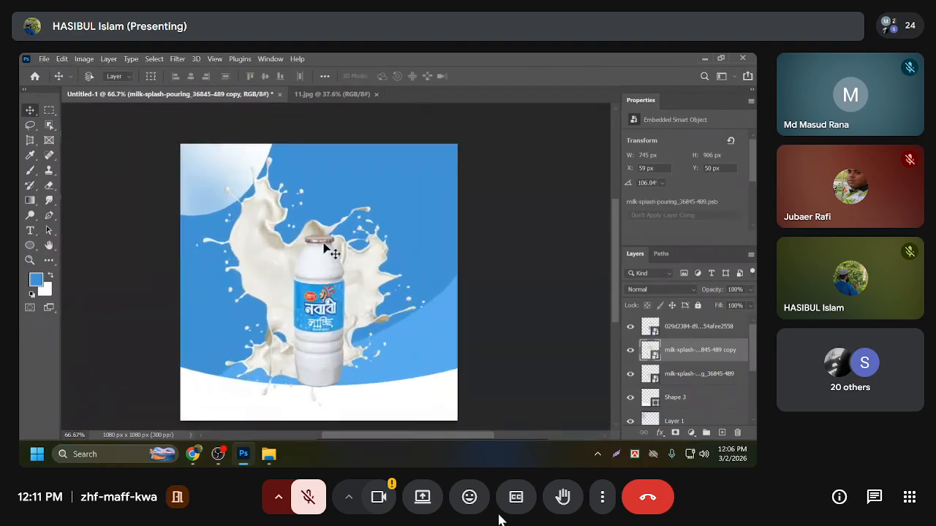
left_click(325, 93)
left_click(168, 94)
key("ctrl")
key("ctrl")
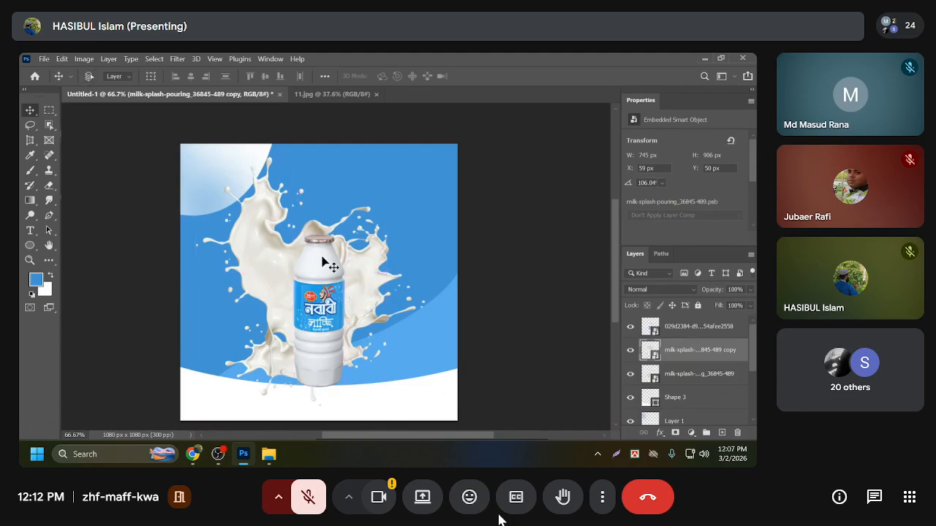
left_click(312, 95)
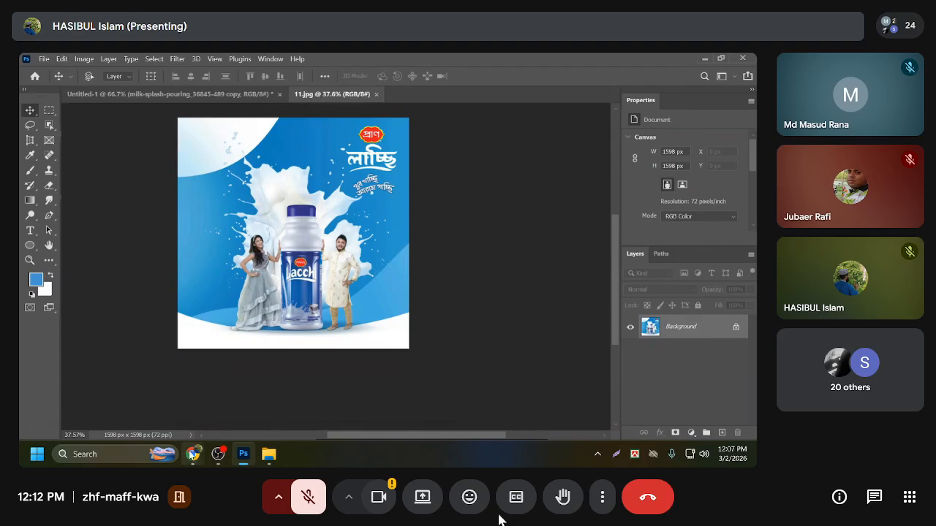
Switch to Chrome and run a Google Lens image search in a new browser tab with the 11 JPG file from Downloads.
mouse_move(192, 454)
left_click(144, 409)
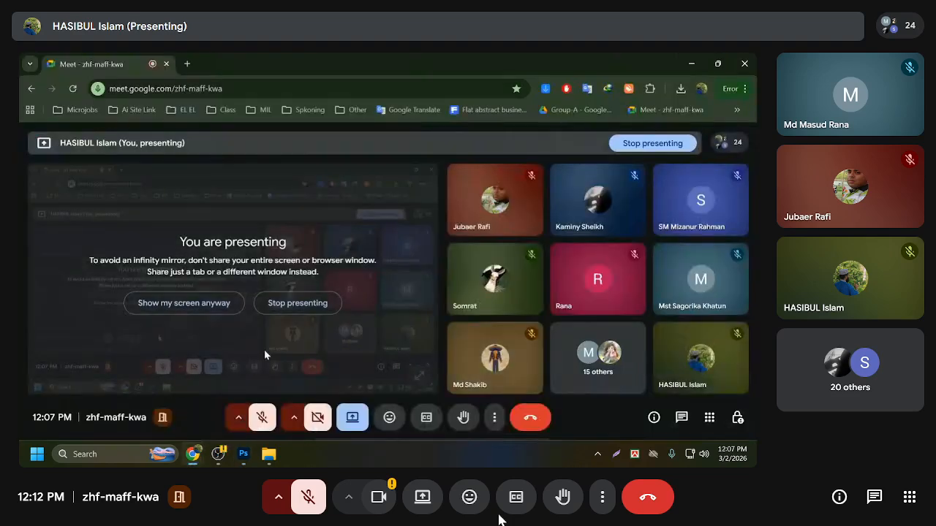
left_click(188, 67)
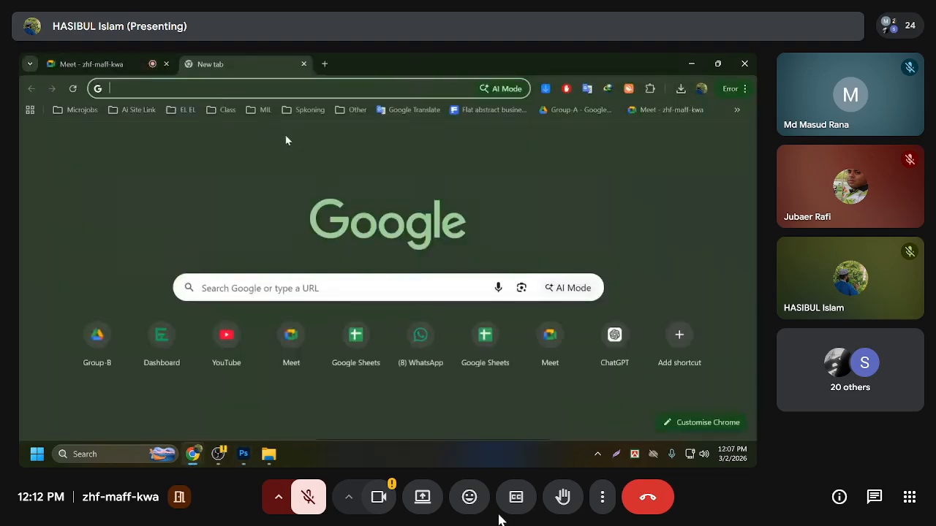
left_click(516, 290)
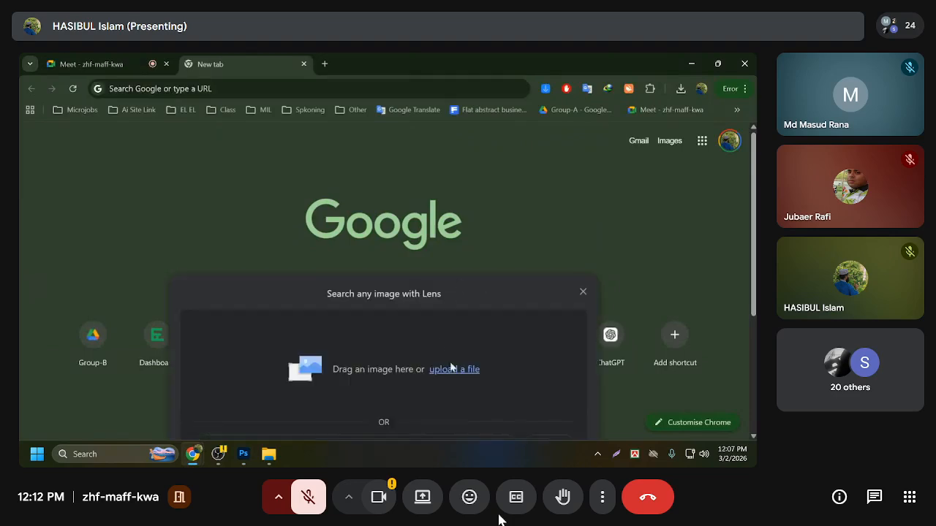
left_click(454, 371)
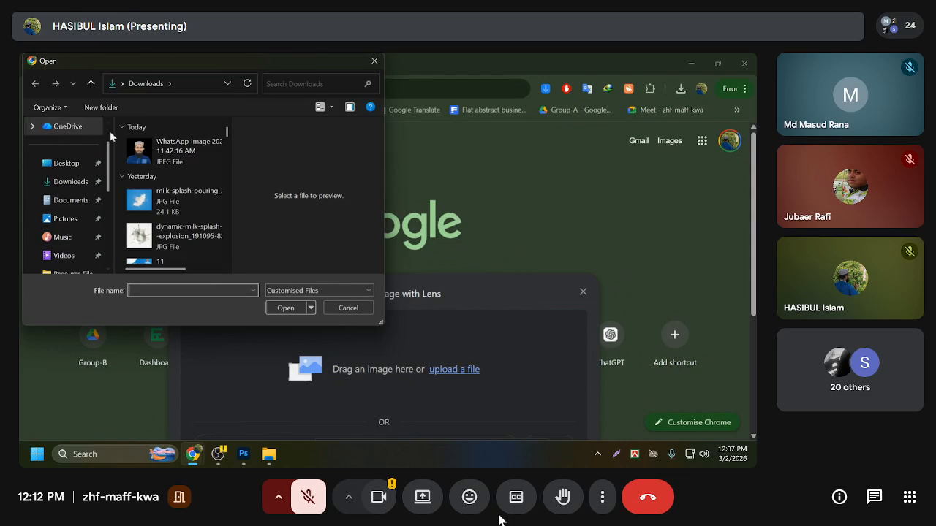
scroll(156, 187, "down", 1)
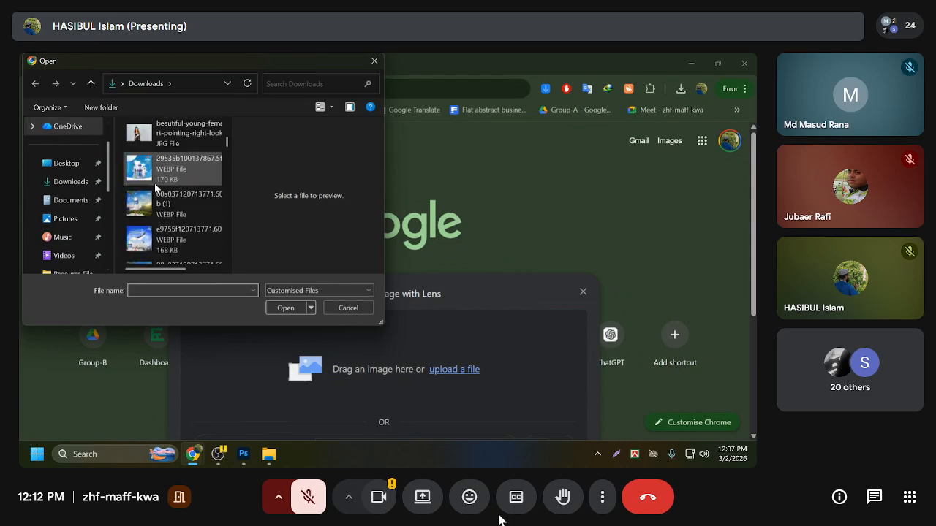
left_click(156, 187)
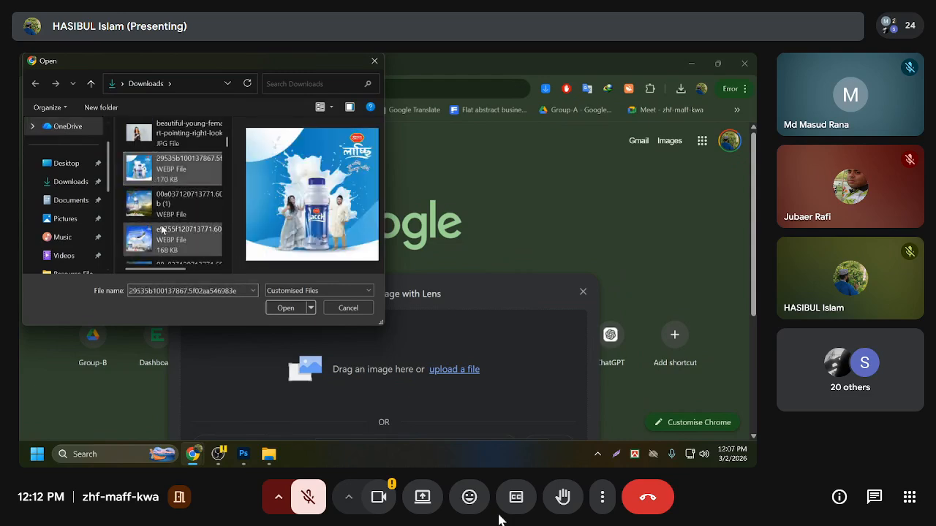
scroll(162, 212, "up", 3)
left_click(160, 175)
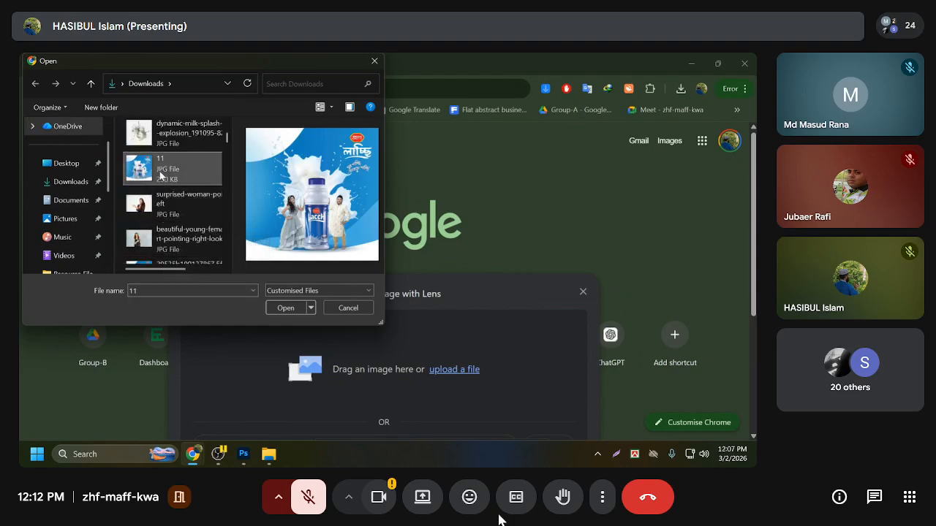
left_click(285, 308)
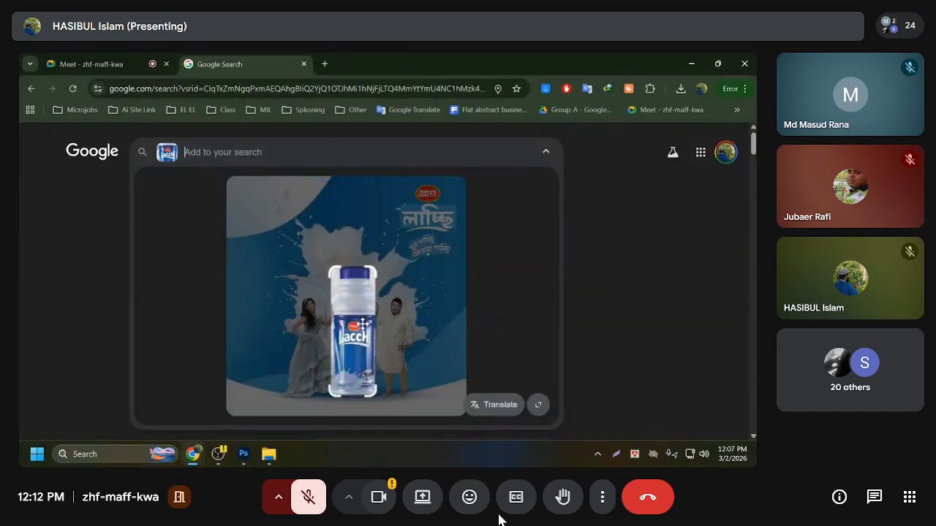
Narrow the image search area to the man beside the bottle and look through the matching pictures for a suitable model photo.
left_click_drag(362, 323, 405, 327)
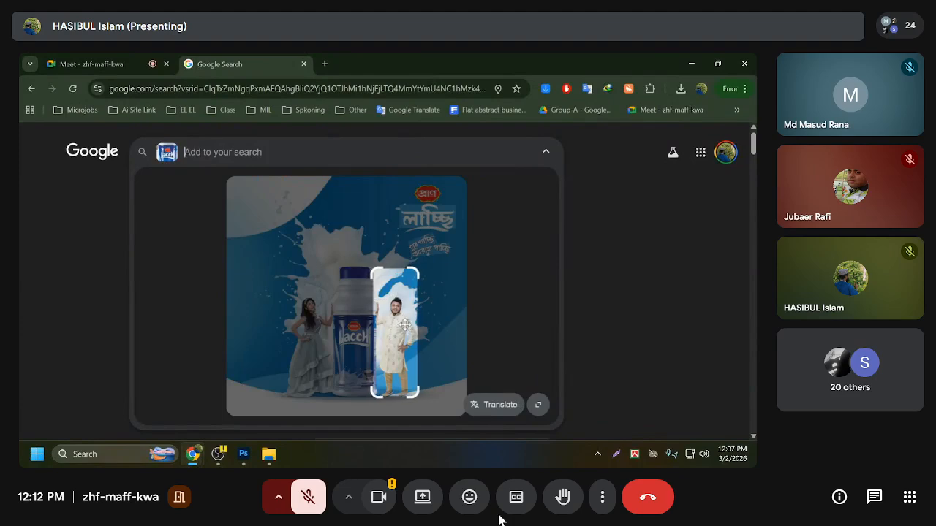
left_click_drag(415, 266, 415, 285)
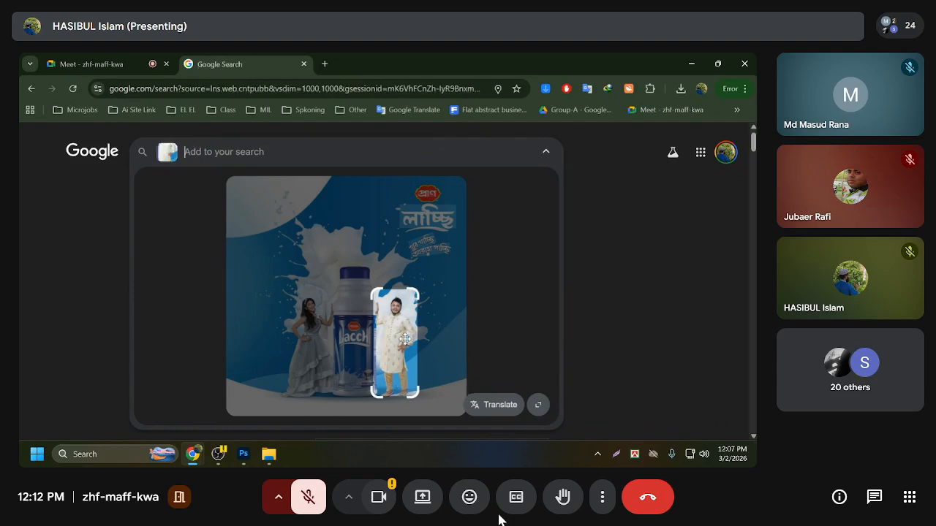
scroll(405, 342, "down", 3)
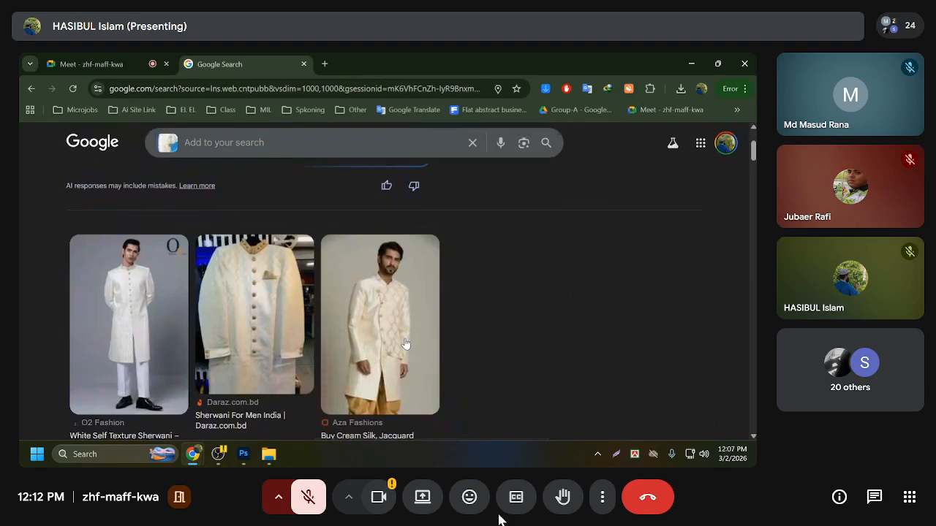
scroll(405, 343, "down", 3)
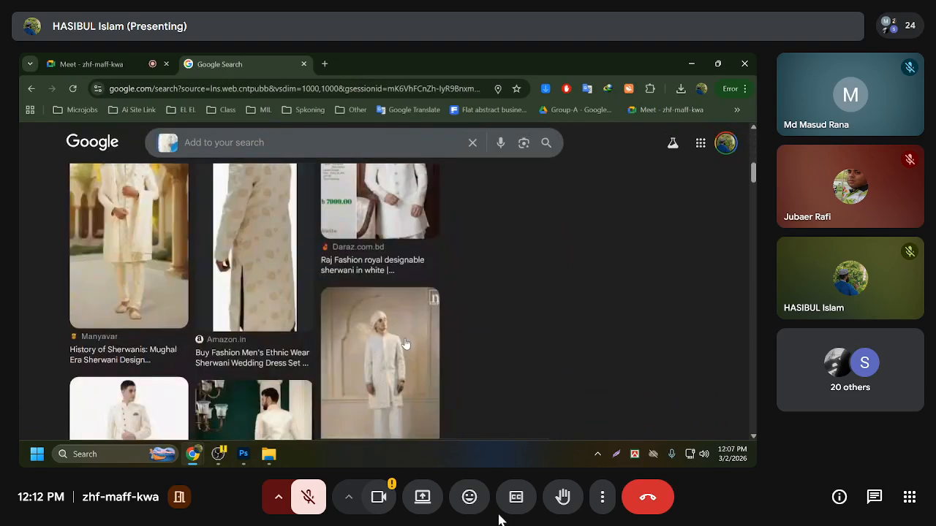
scroll(405, 344, "down", 5)
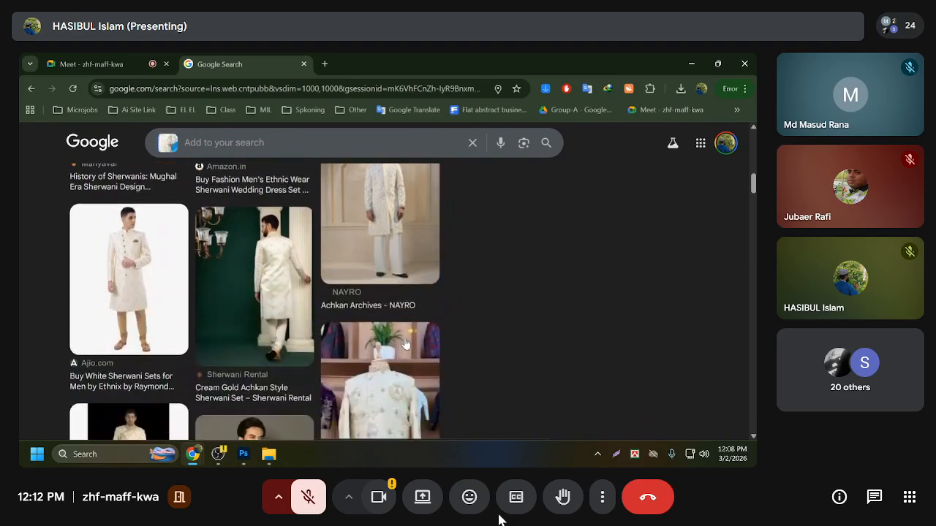
scroll(406, 343, "down", 5)
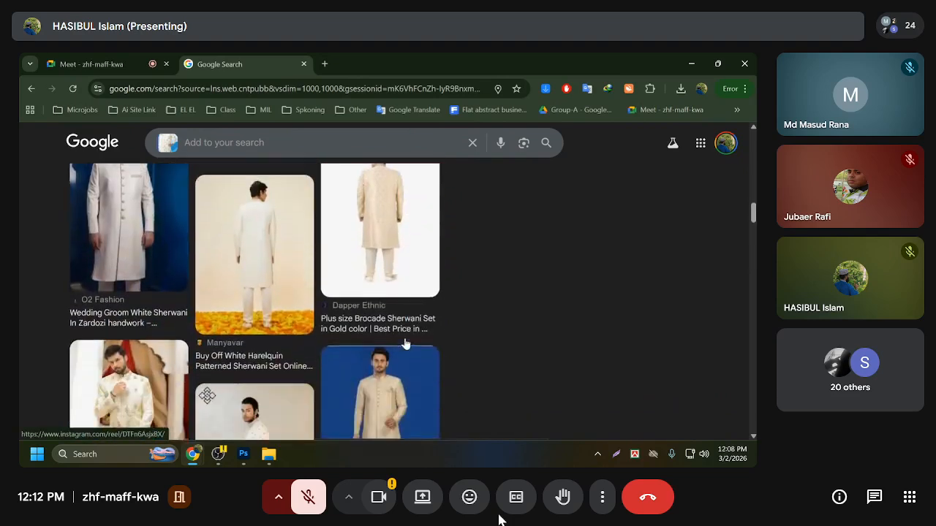
scroll(406, 343, "down", 5)
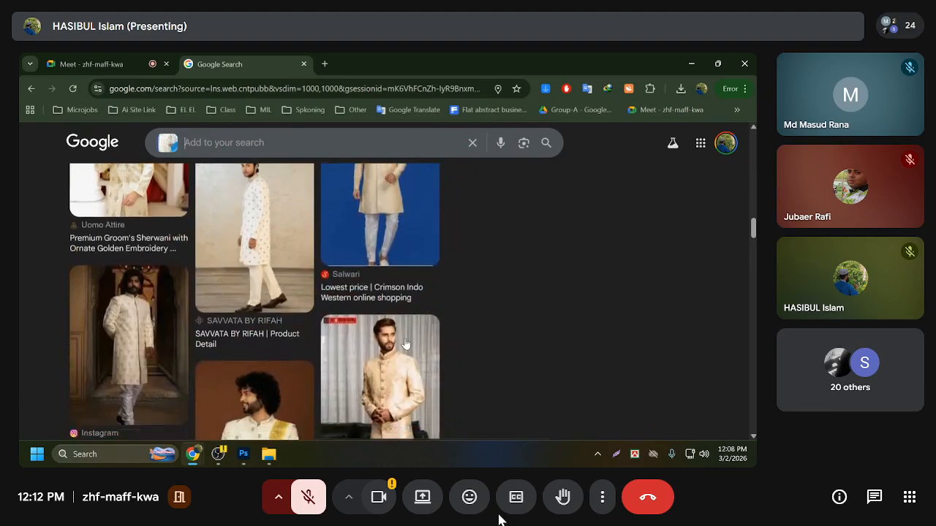
scroll(405, 343, "down", 5)
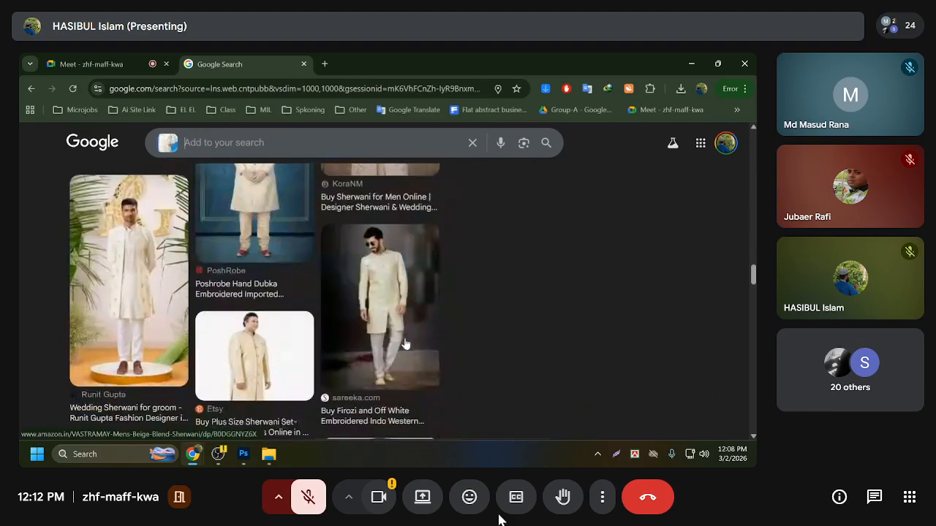
scroll(406, 344, "down", 5)
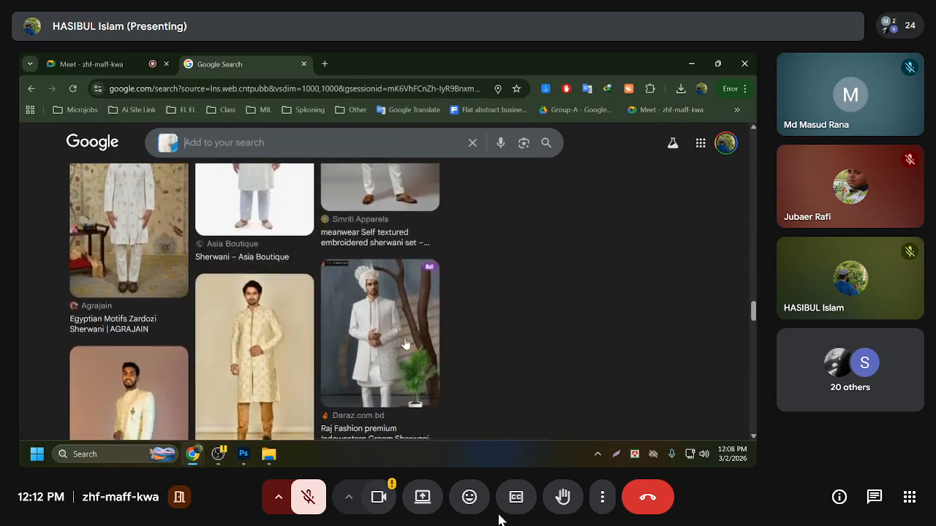
scroll(406, 344, "down", 5)
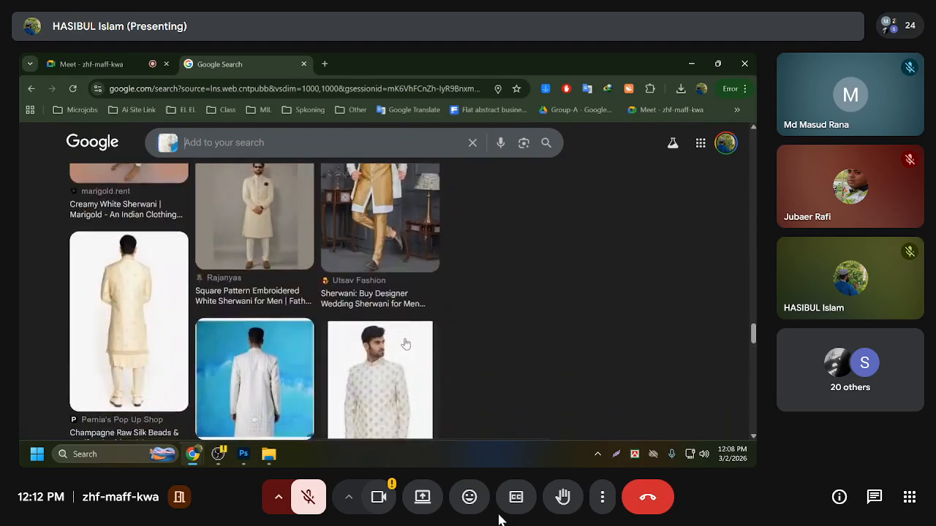
scroll(405, 343, "down", 5)
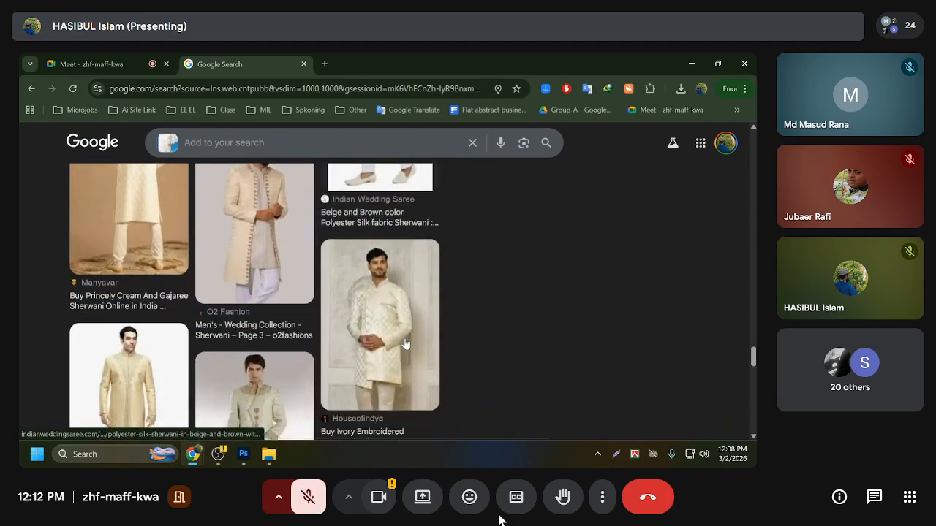
scroll(405, 343, "down", 5)
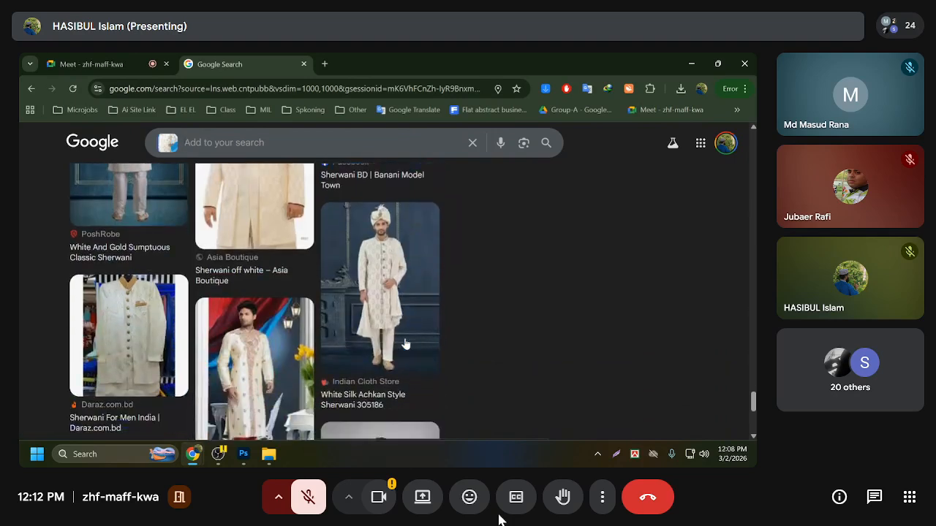
Replace the image query with a Google text search for "product rewiew model".
left_click(203, 149)
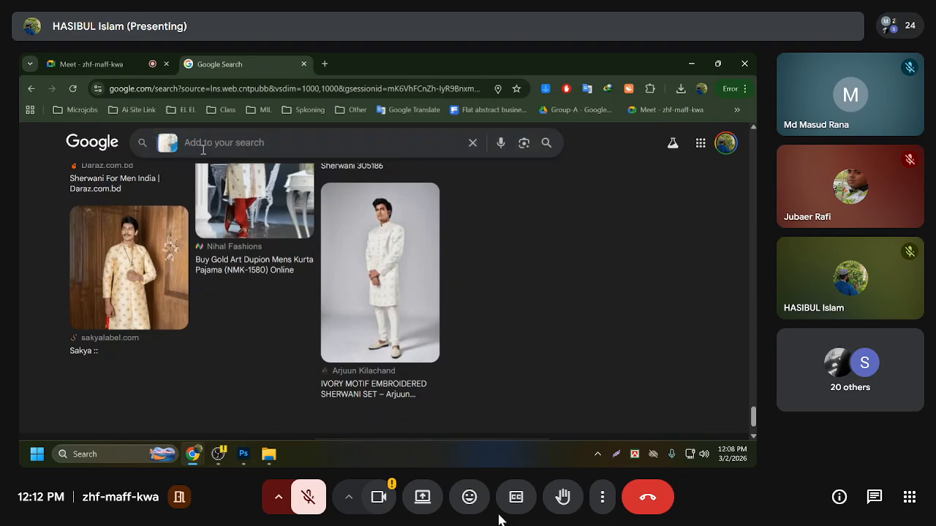
key("BackSpace")
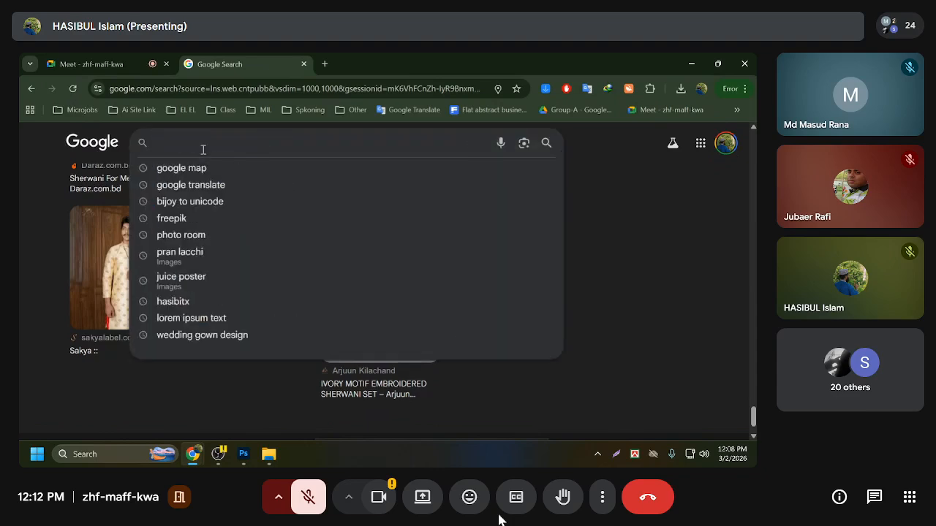
type("pro")
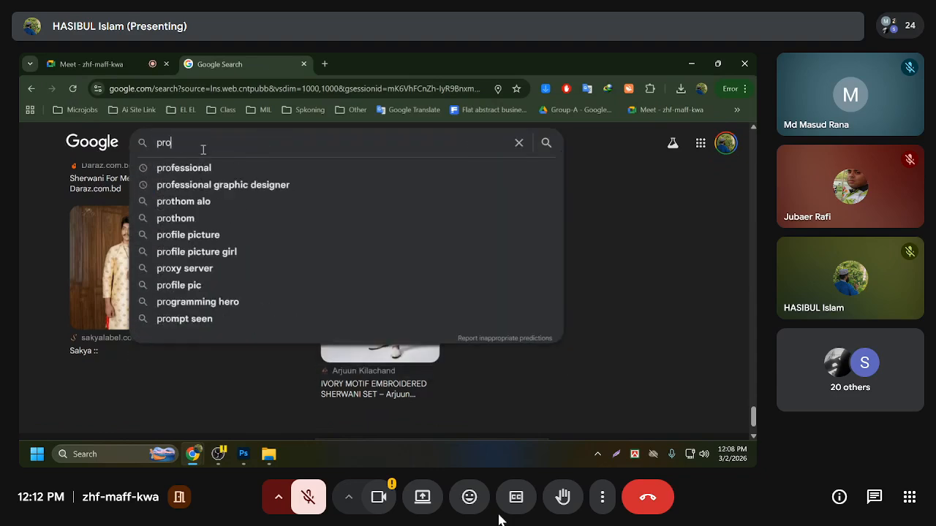
type("duct")
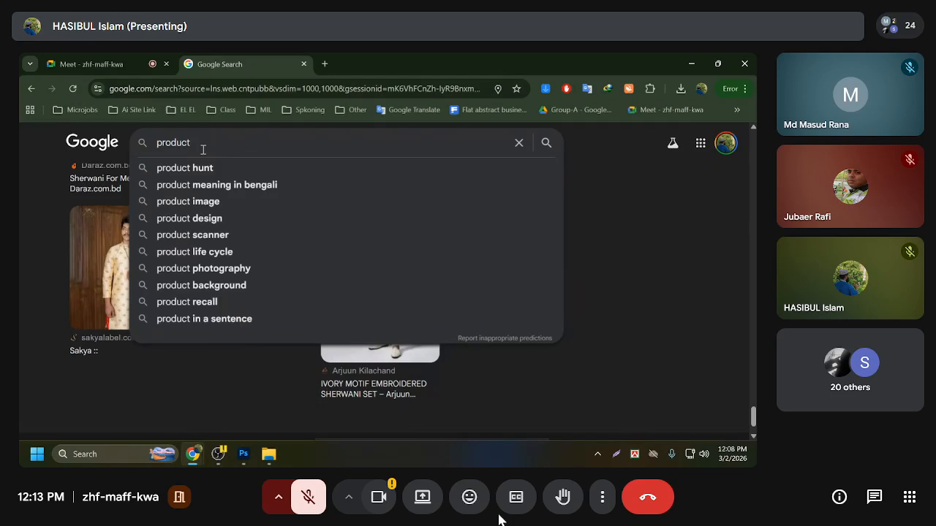
type(" rew")
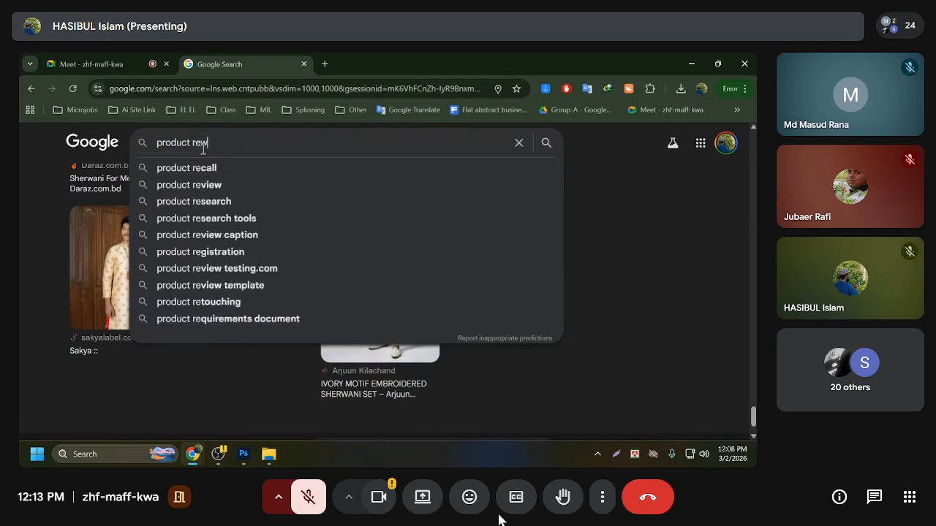
type("iew ")
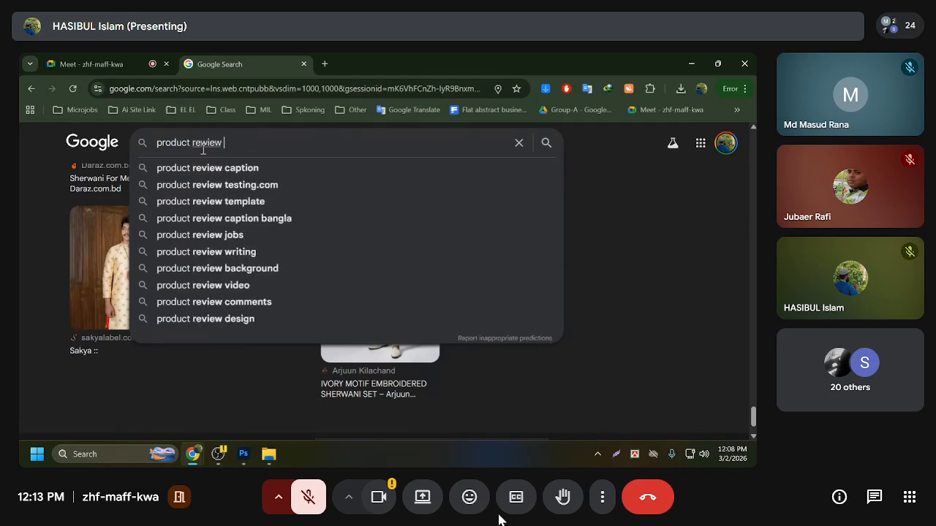
type("ma")
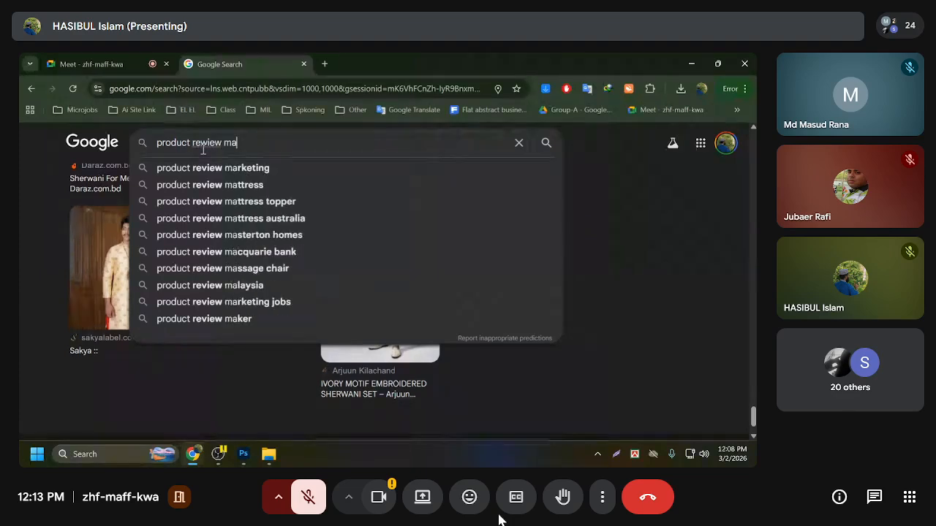
key("BackSpace")
key("BackSpace")
type("mo")
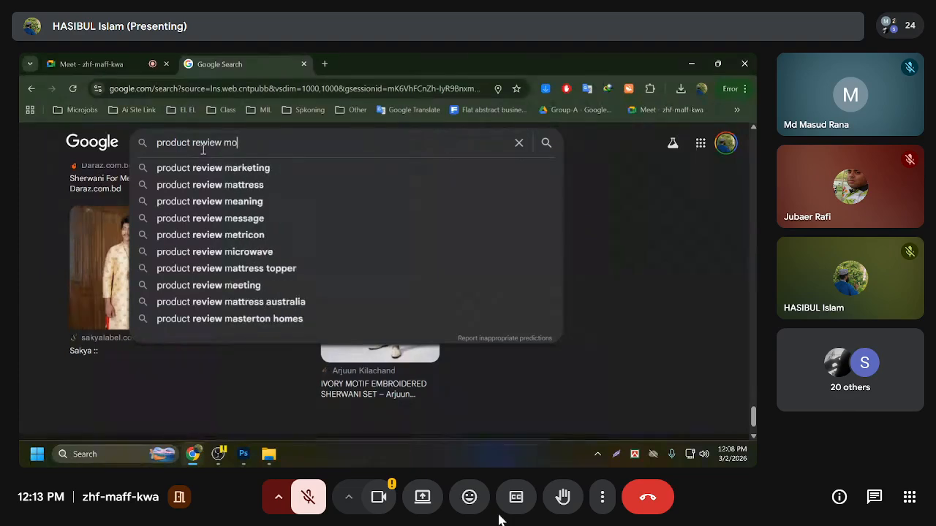
type("del")
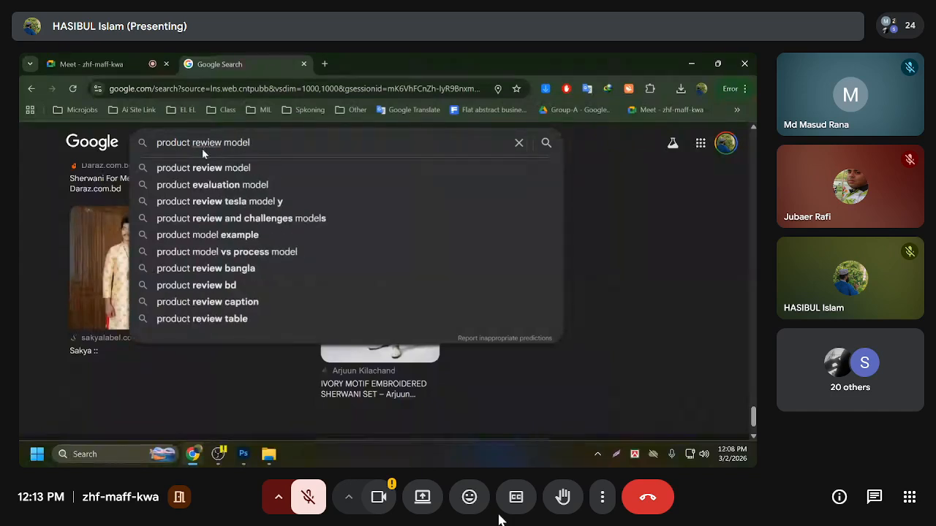
key("Return")
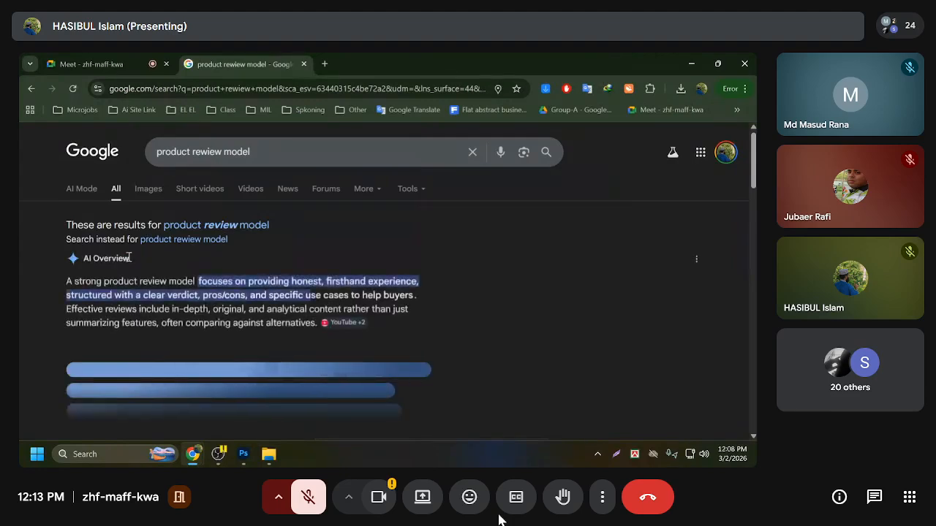
Switch to the image results for product review model and look through them for a suitable person photo.
left_click(151, 207)
scroll(182, 223, "down", 2)
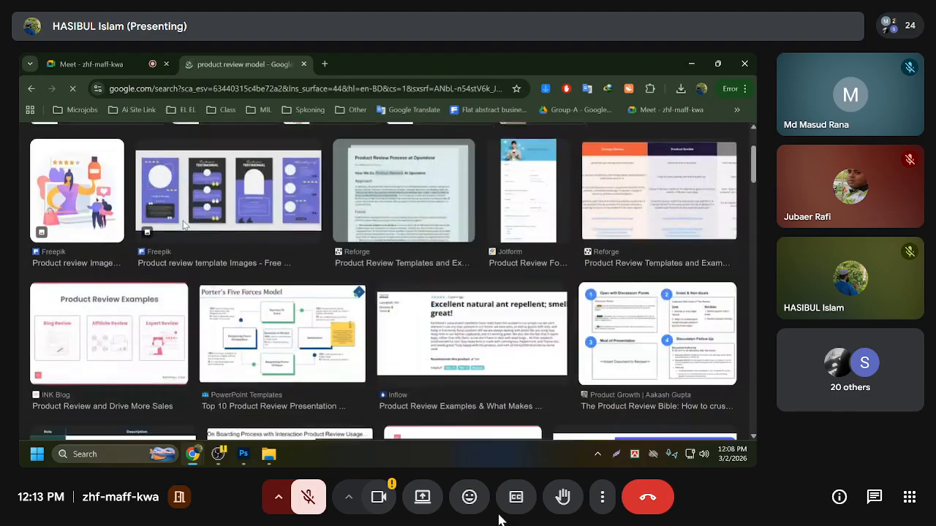
scroll(185, 225, "down", 12)
scroll(184, 224, "up", 8)
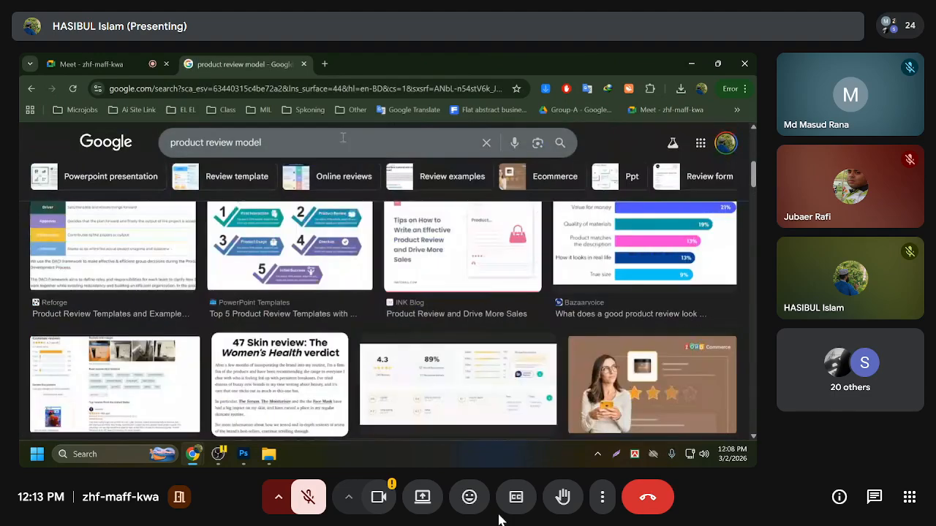
Change the image search to "product review man" and look through the pictures of men.
scroll(342, 137, "up", 5)
double_click(296, 148)
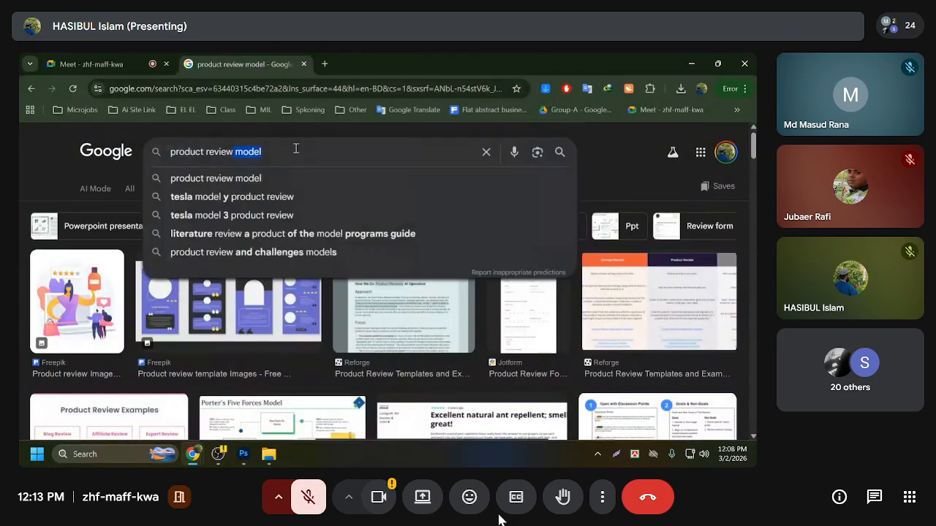
type("man")
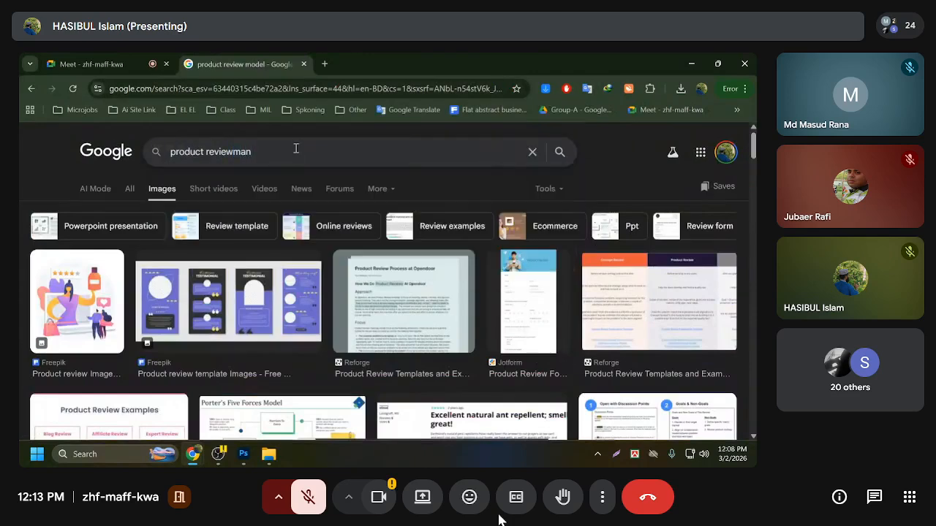
key("Return")
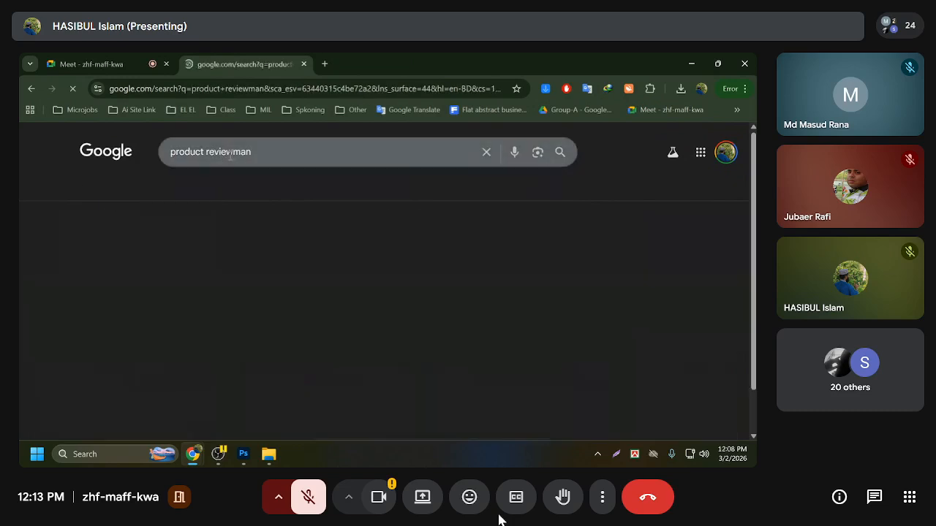
left_click(233, 154)
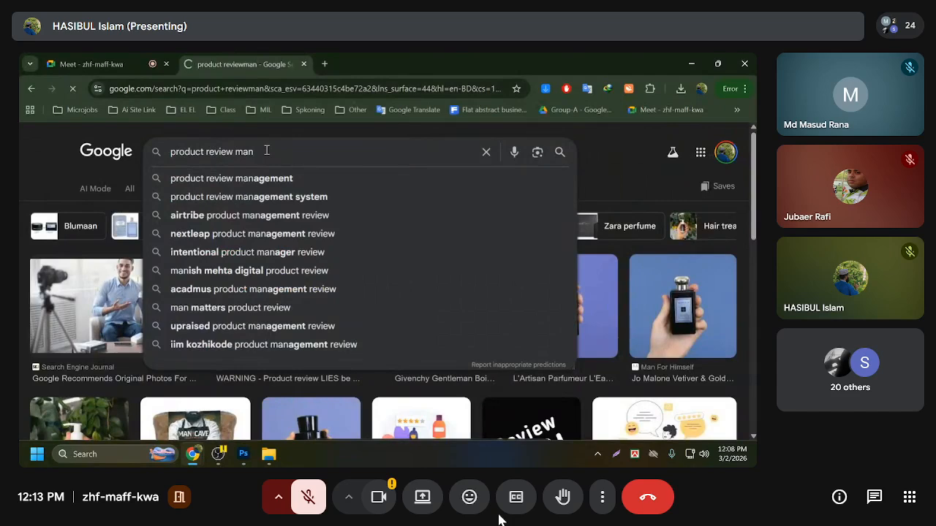
key("Return")
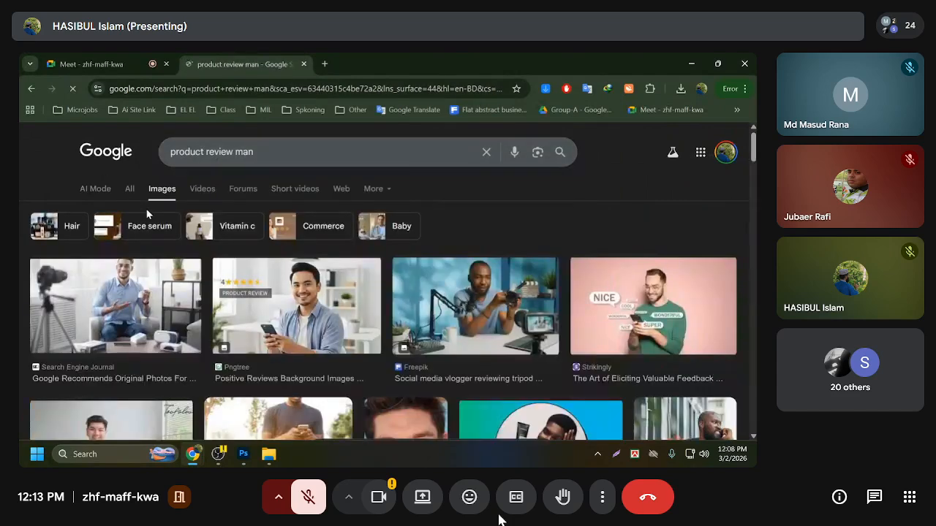
scroll(241, 265, "down", 3)
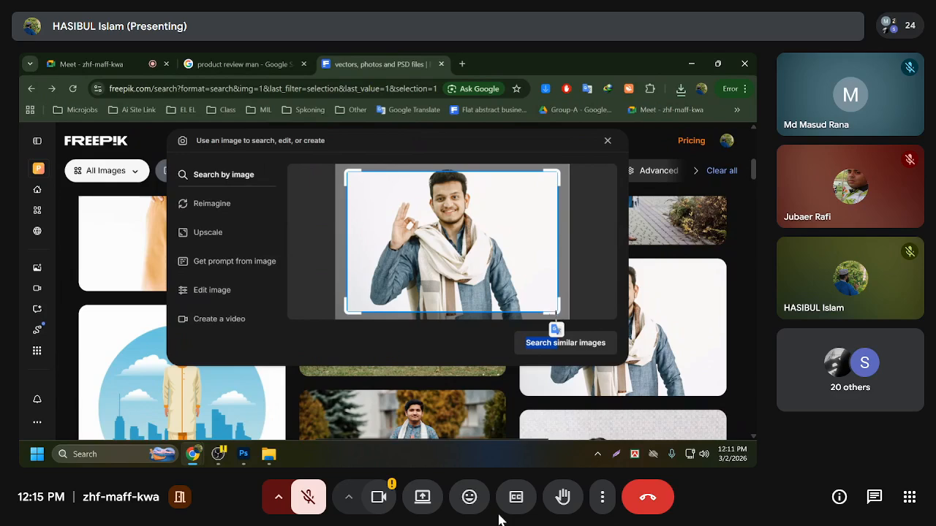
Run a Freepik search for images similar to the selected area of the photo of the man making an OK sign.
left_click(563, 343)
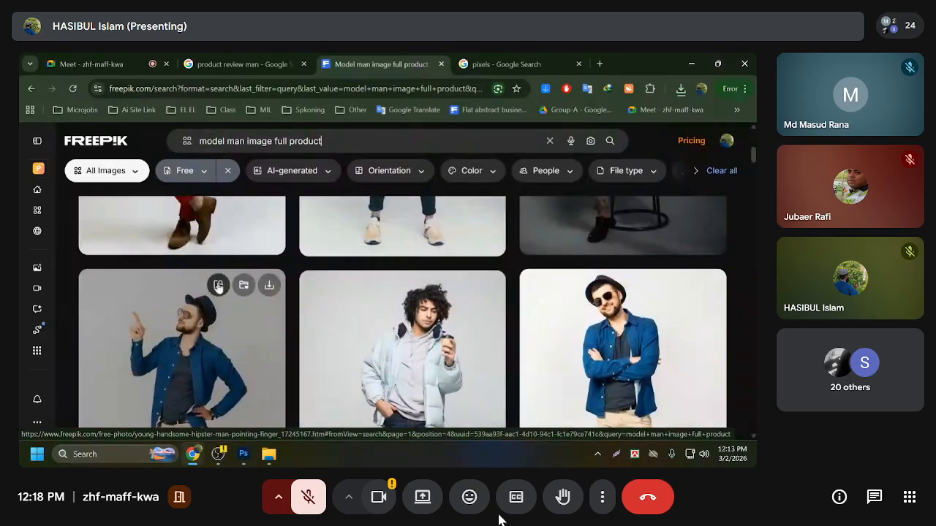
Download the free photo of the man in the hat and blue denim shirt pointing his finger.
scroll(201, 372, "down", 10)
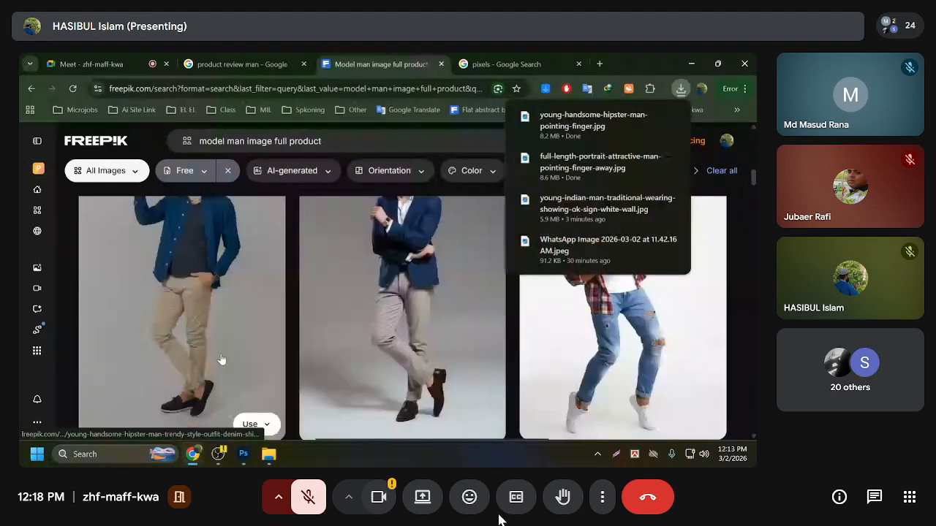
scroll(221, 359, "down", 4)
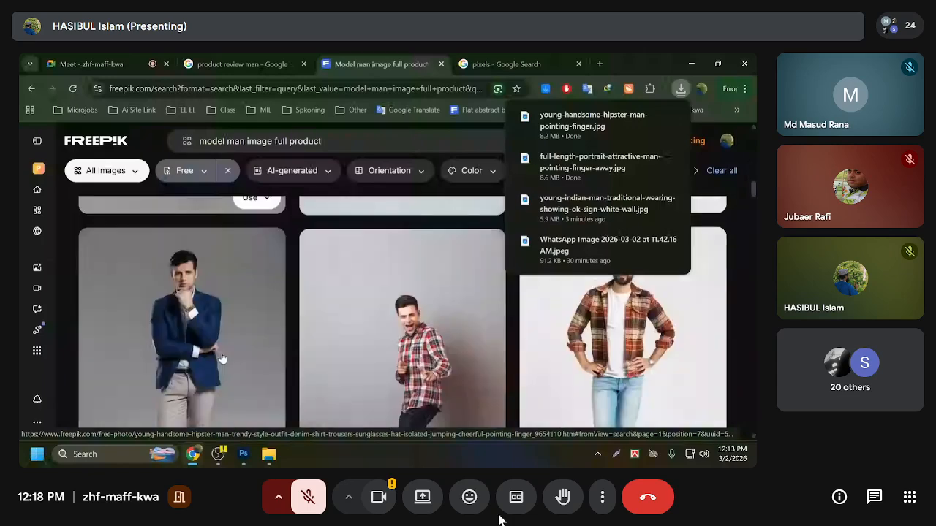
scroll(234, 357, "down", 1)
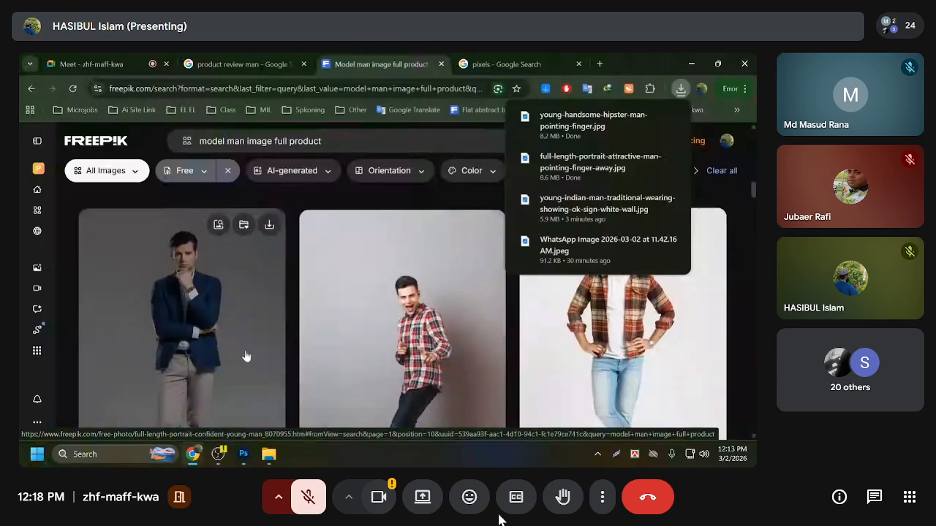
Look through the free full-length male model photos for another pose that suits the drink poster.
scroll(318, 346, "down", 3)
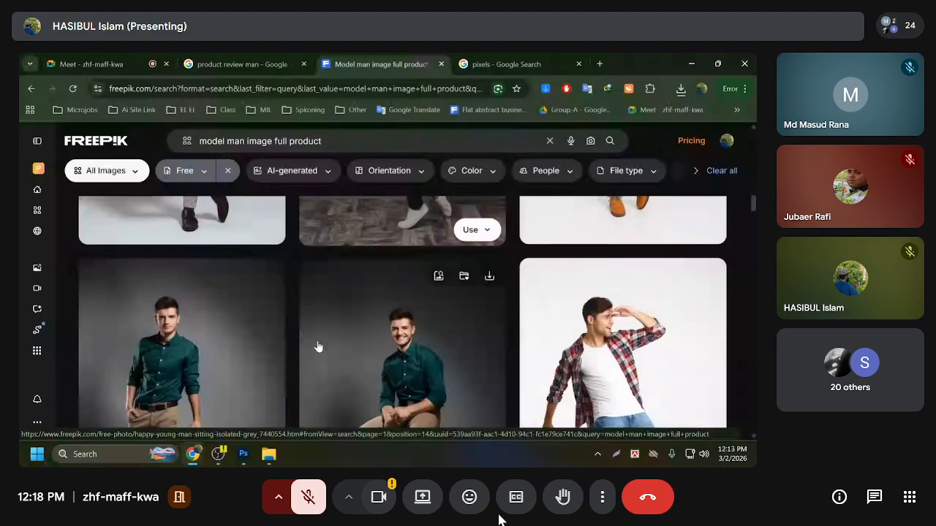
scroll(318, 346, "down", 5)
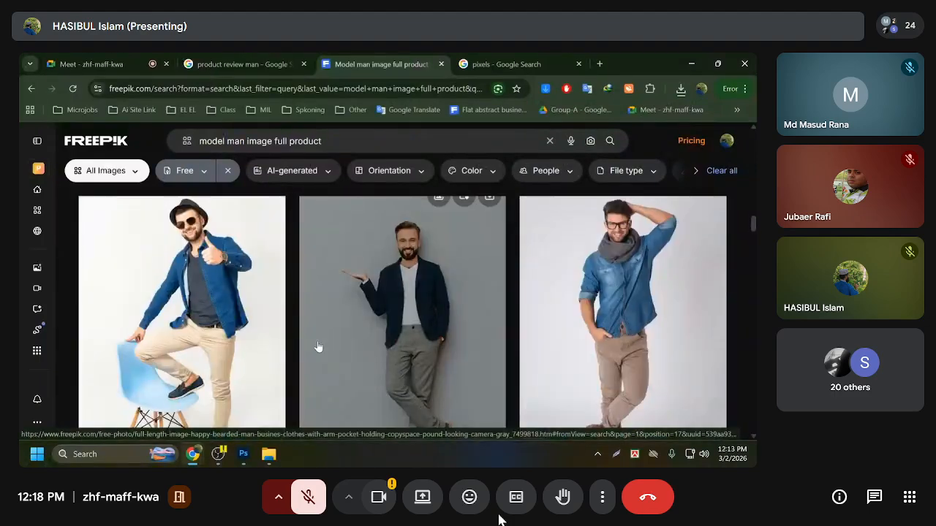
scroll(318, 347, "down", 4)
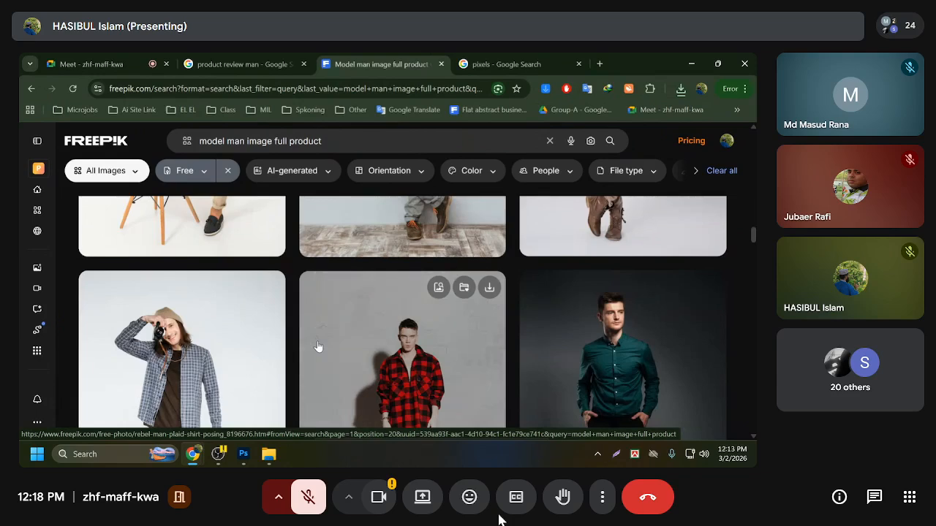
scroll(318, 347, "up", 3)
scroll(318, 346, "down", 4)
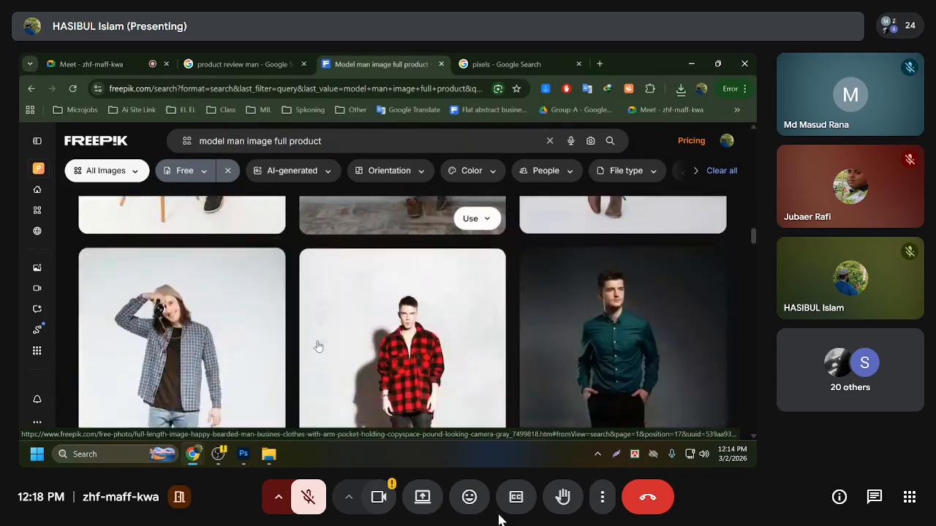
scroll(318, 346, "down", 6)
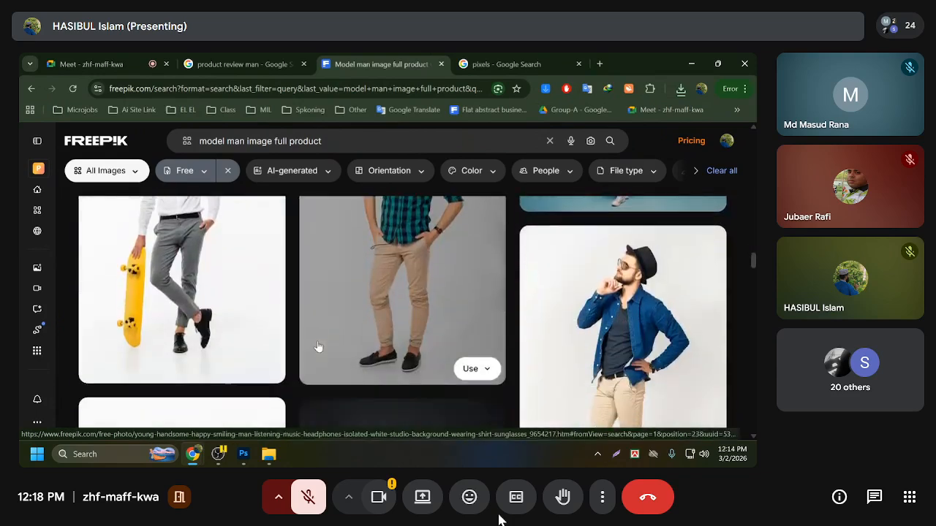
scroll(318, 346, "down", 3)
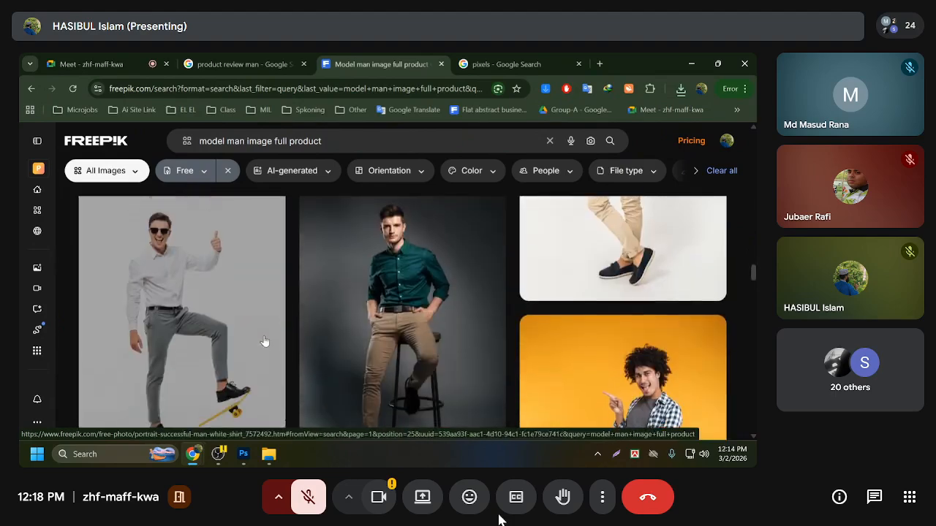
scroll(265, 341, "down", 3)
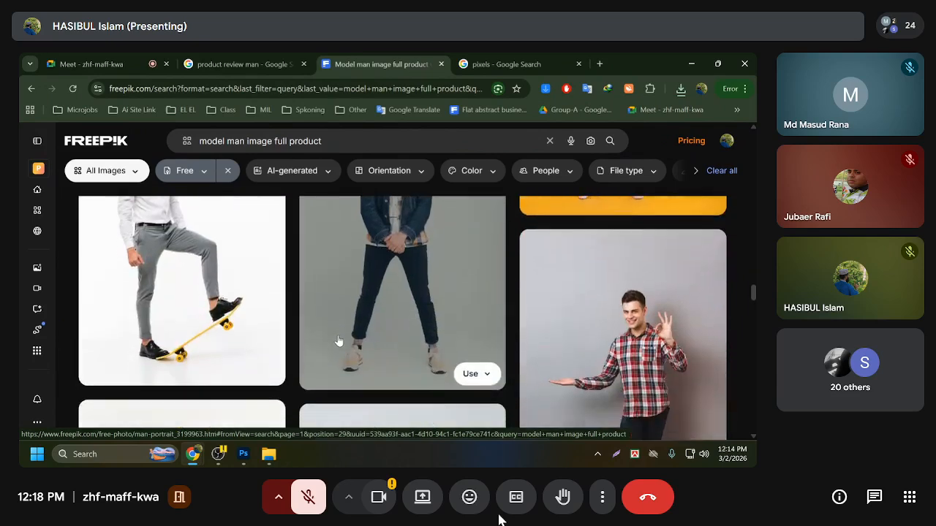
scroll(339, 341, "down", 2)
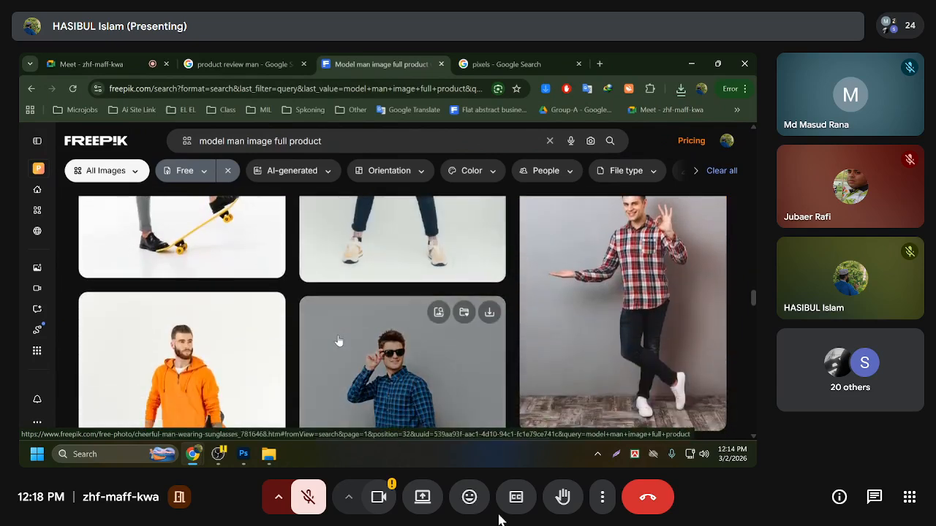
scroll(339, 341, "down", 3)
scroll(339, 341, "up", 3)
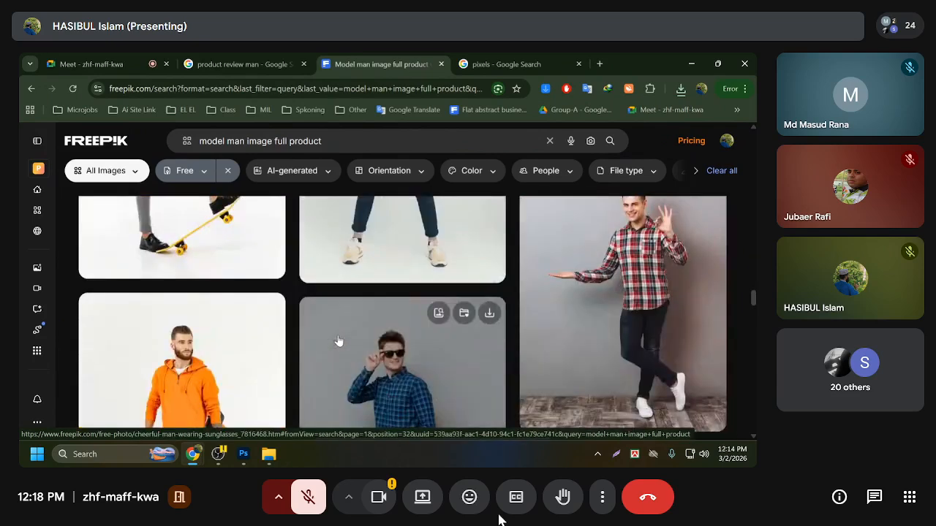
scroll(338, 342, "down", 4)
scroll(267, 336, "down", 2)
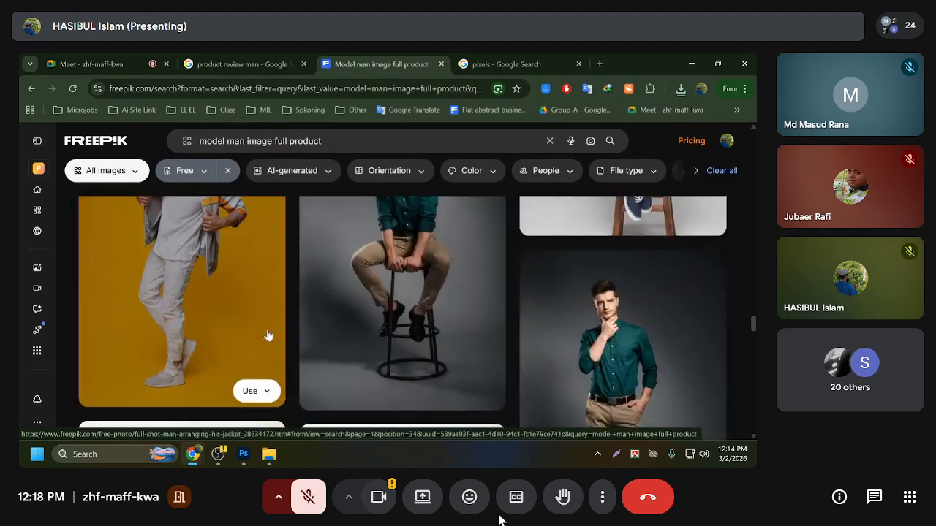
Download the photo of the man in hat and sunglasses holding both empty hands up to compare.
scroll(267, 335, "down", 3)
scroll(268, 335, "down", 1)
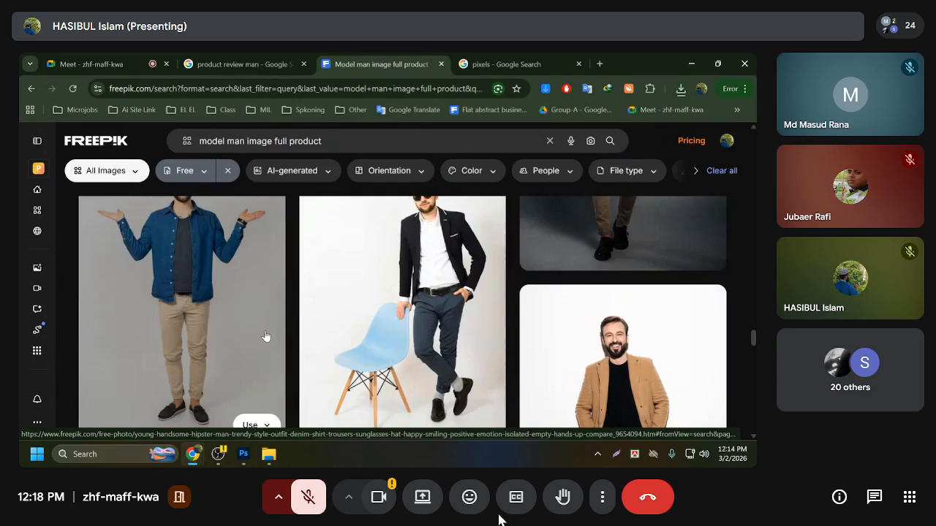
scroll(266, 335, "down", 2)
scroll(236, 328, "up", 3)
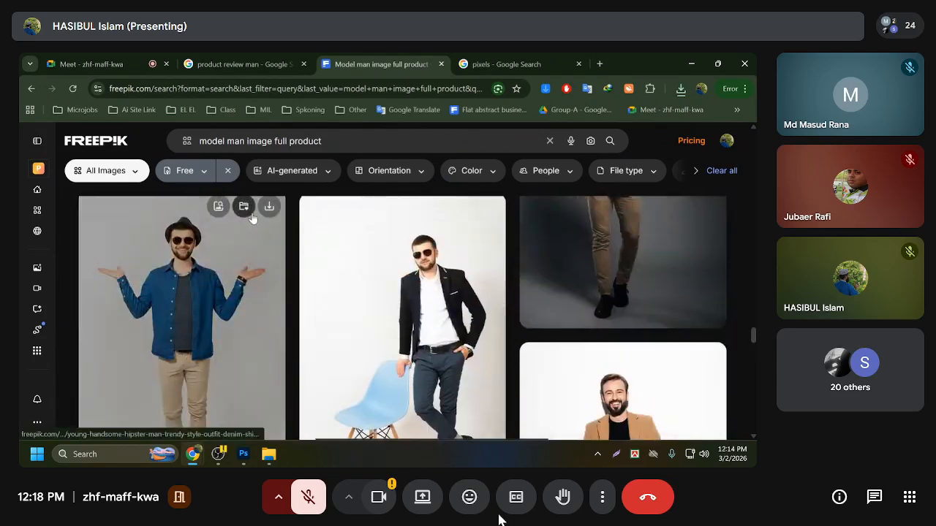
scroll(252, 408, "down", 3)
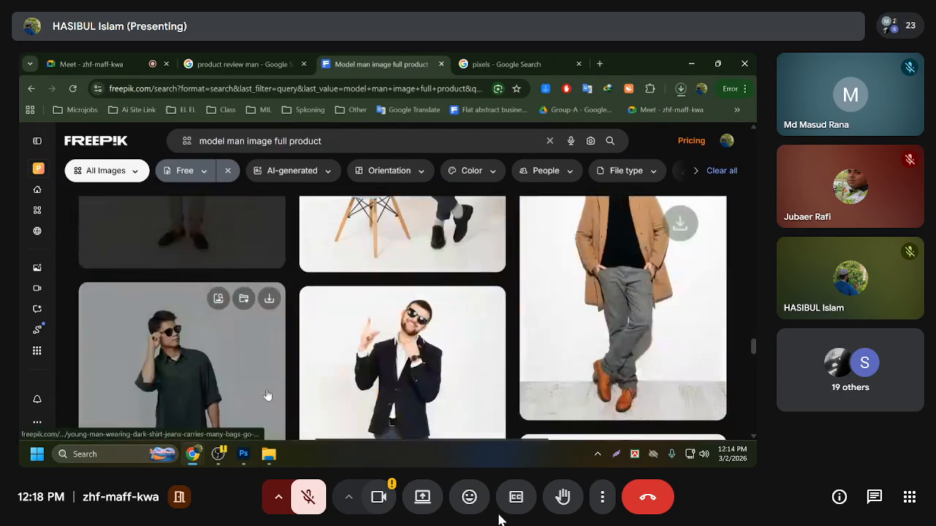
Download the photo of the man in a navy blazer and red trousers pointing at a blank billboard and check the recent downloads.
scroll(324, 398, "down", 3)
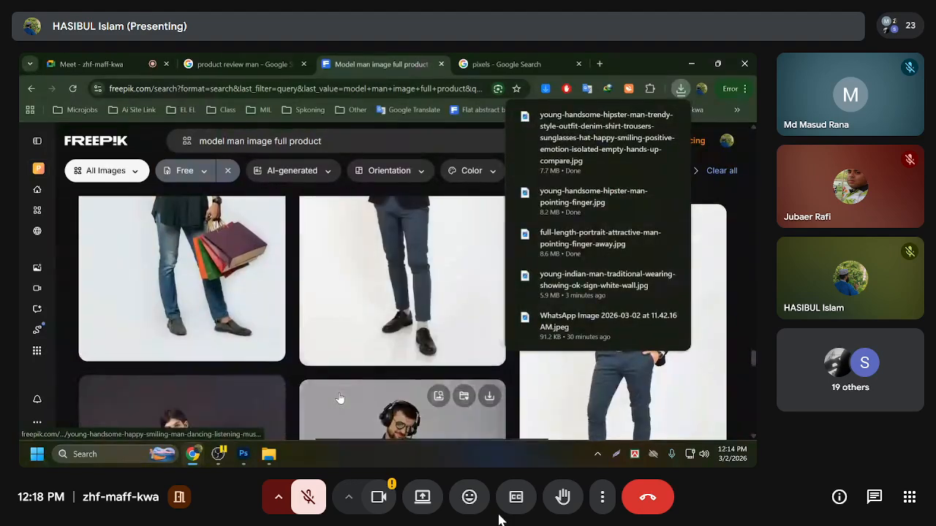
scroll(311, 388, "up", 3)
scroll(337, 380, "down", 5)
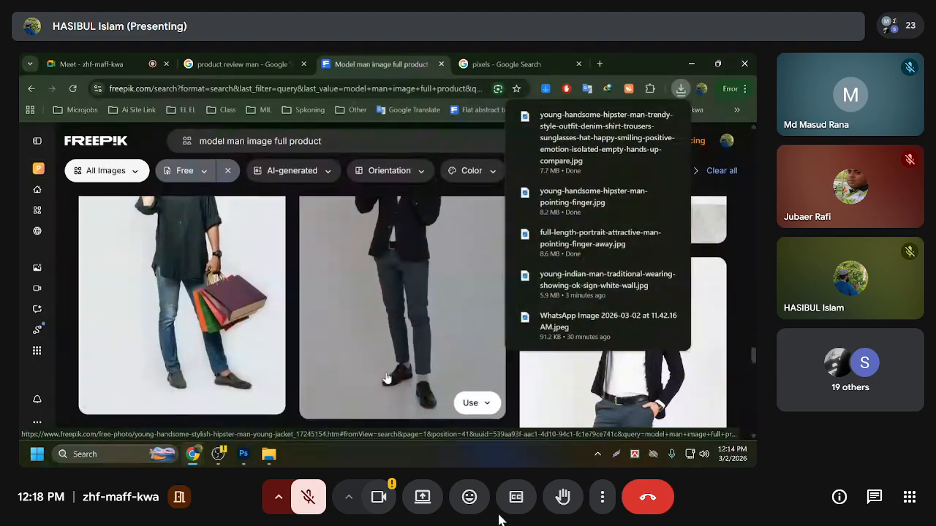
scroll(372, 378, "down", 5)
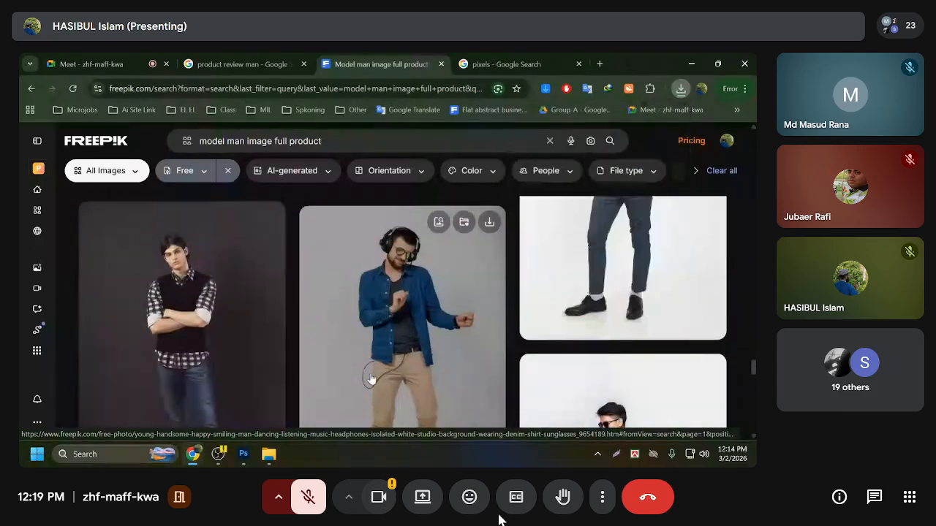
scroll(372, 379, "up", 3)
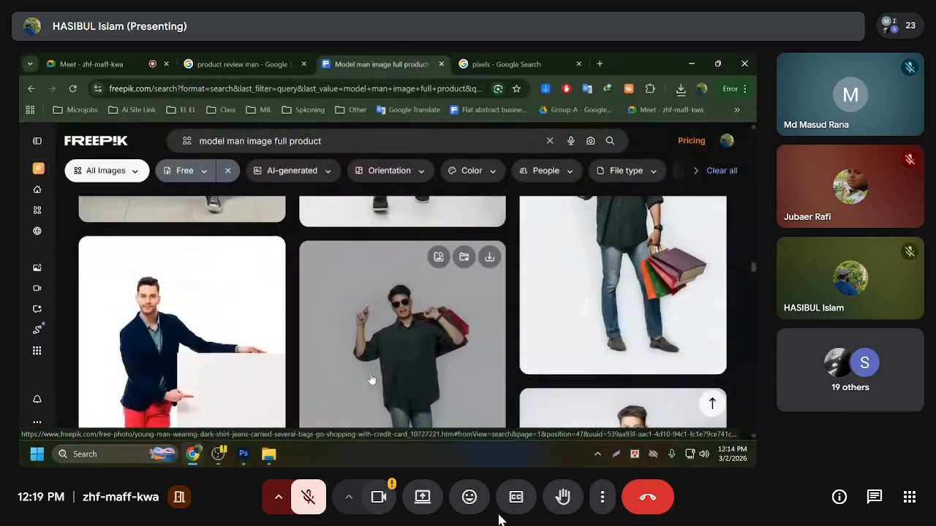
scroll(371, 378, "down", 2)
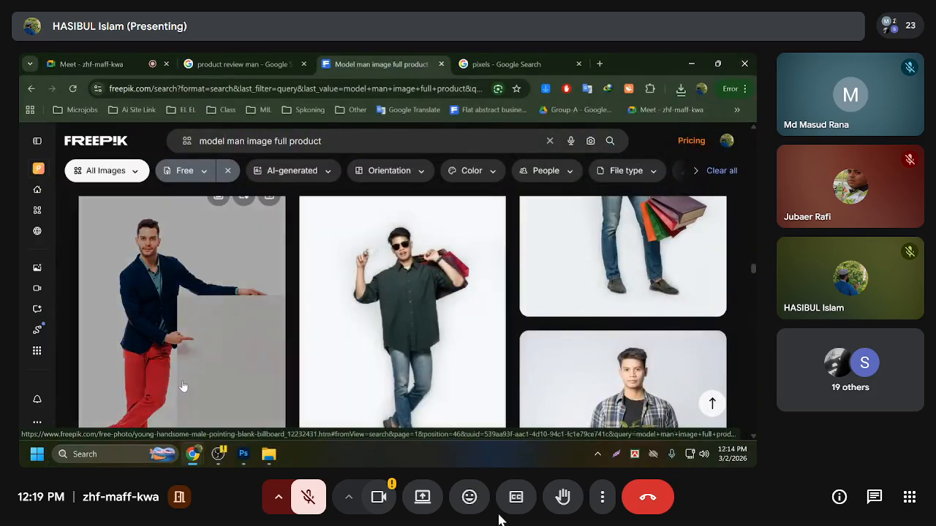
scroll(188, 329, "up", 2)
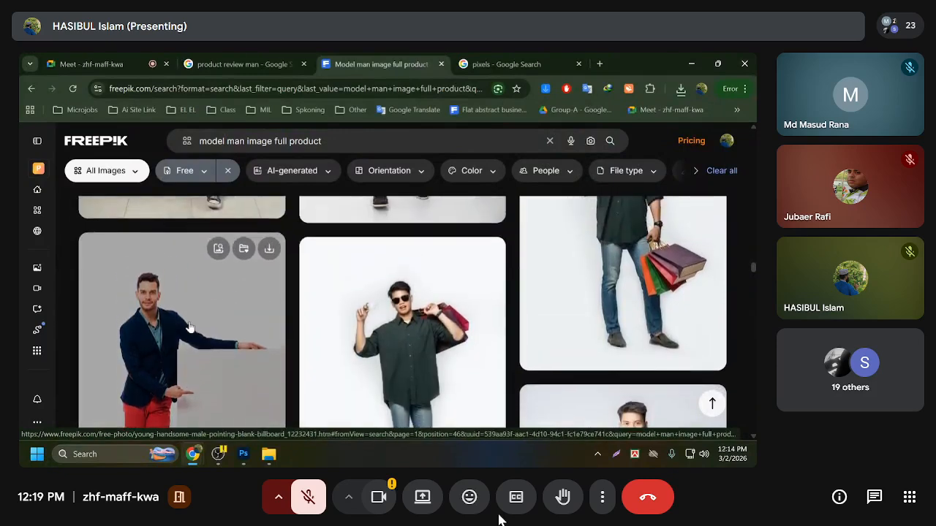
scroll(186, 287, "down", 4)
scroll(191, 265, "up", 3)
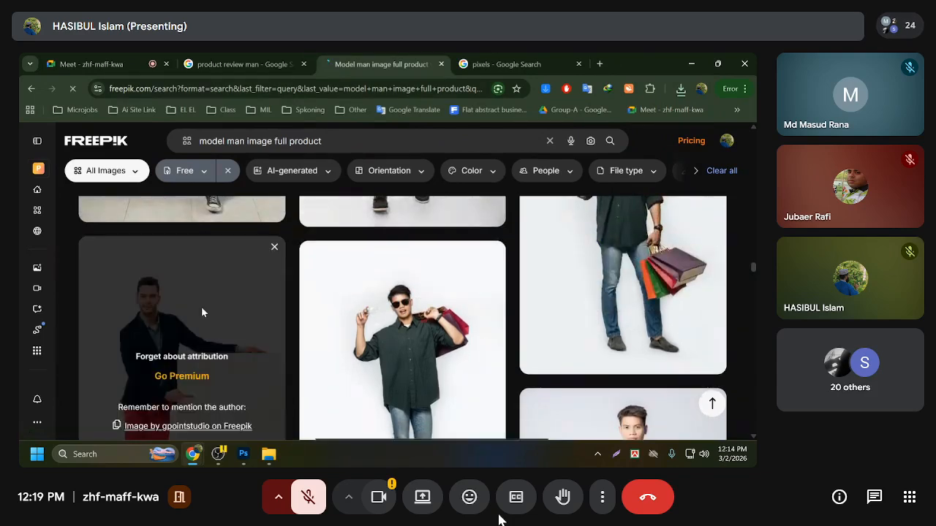
left_click(681, 89)
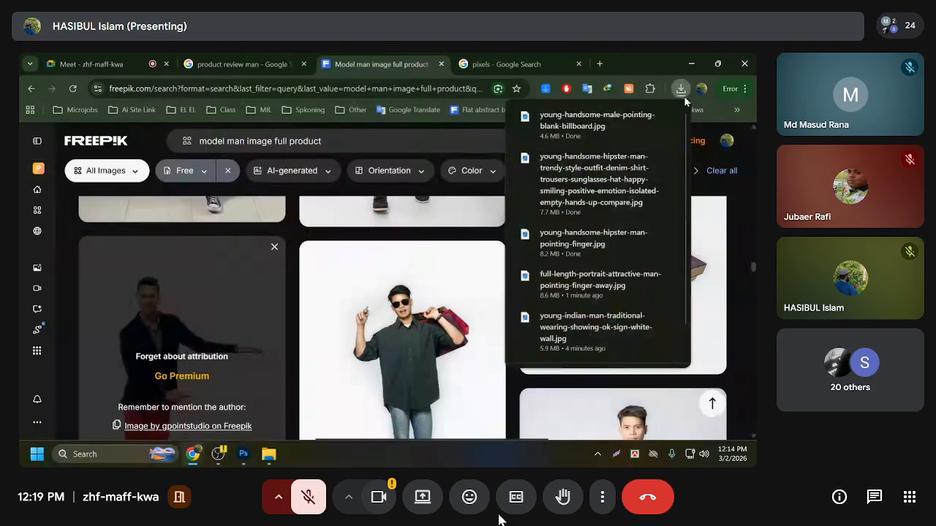
Look further through the male model results below the blank billboard photo for more suitable poses.
scroll(145, 302, "down", 3)
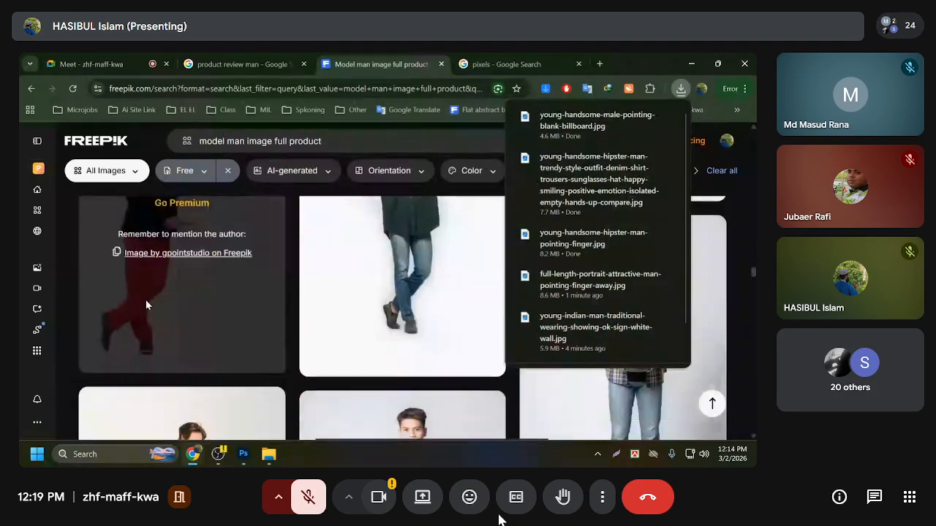
scroll(147, 302, "down", 3)
scroll(153, 310, "down", 3)
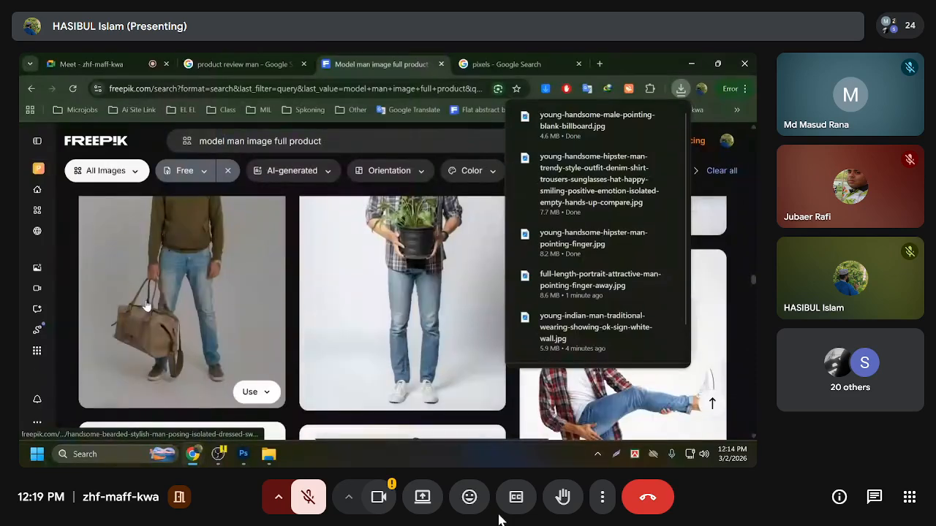
Find and download the photo of the man in a denim shirt making an OK sign on a white background.
scroll(176, 312, "down", 2)
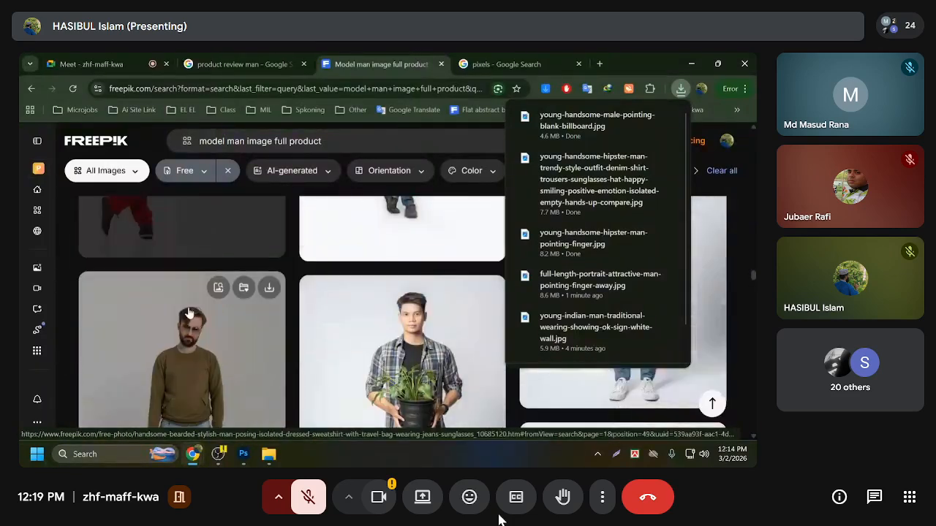
scroll(188, 331, "down", 10)
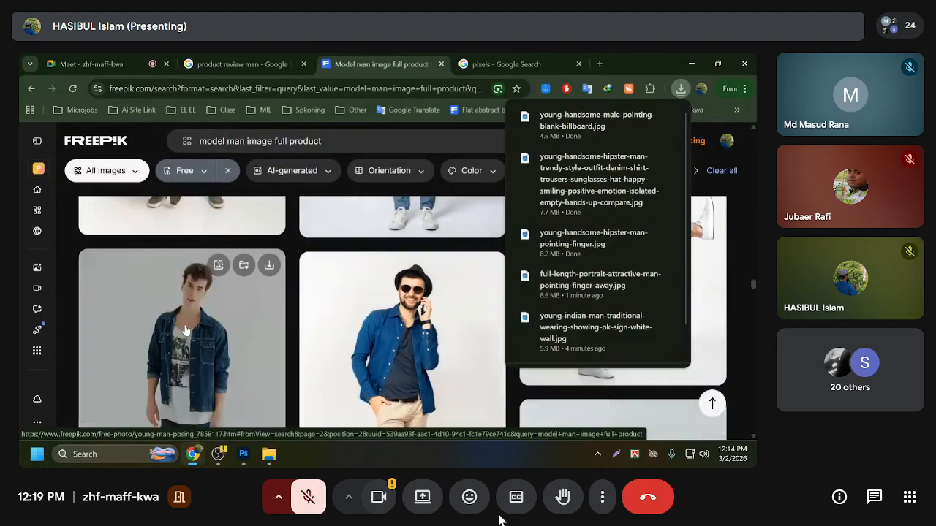
scroll(184, 330, "down", 8)
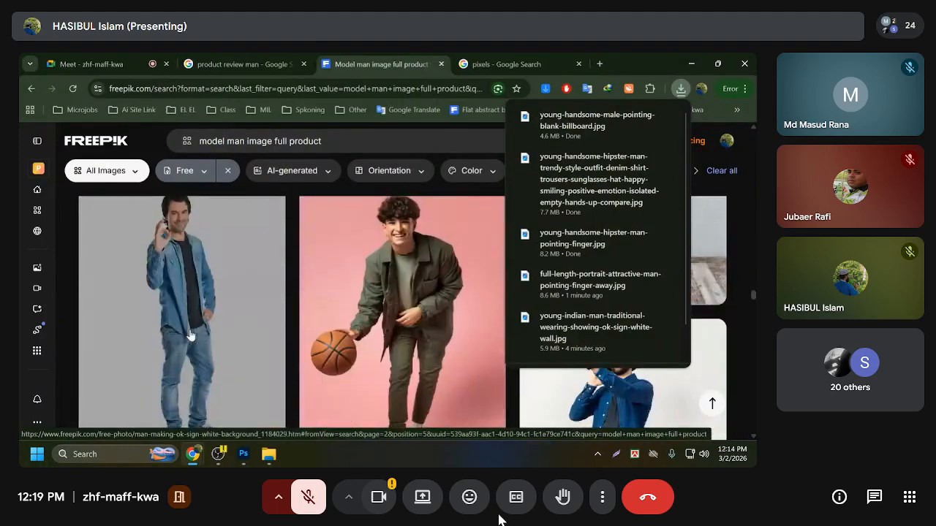
scroll(207, 343, "up", 1)
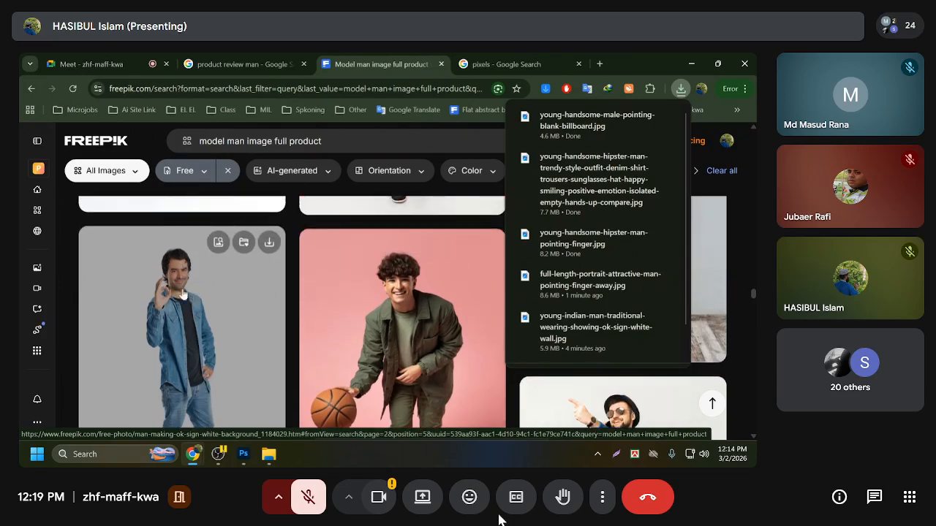
left_click(269, 242)
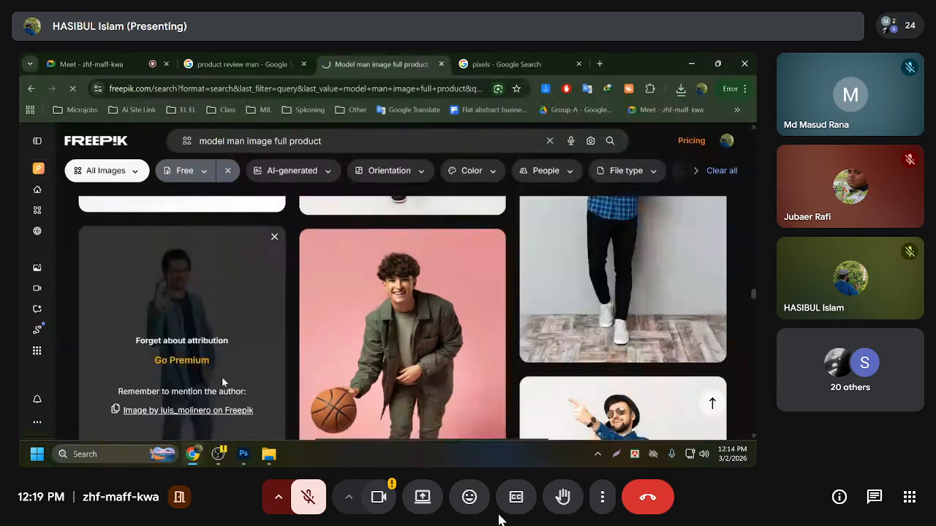
Browse further through the free model photo results for other full-length poses.
scroll(265, 366, "down", 3)
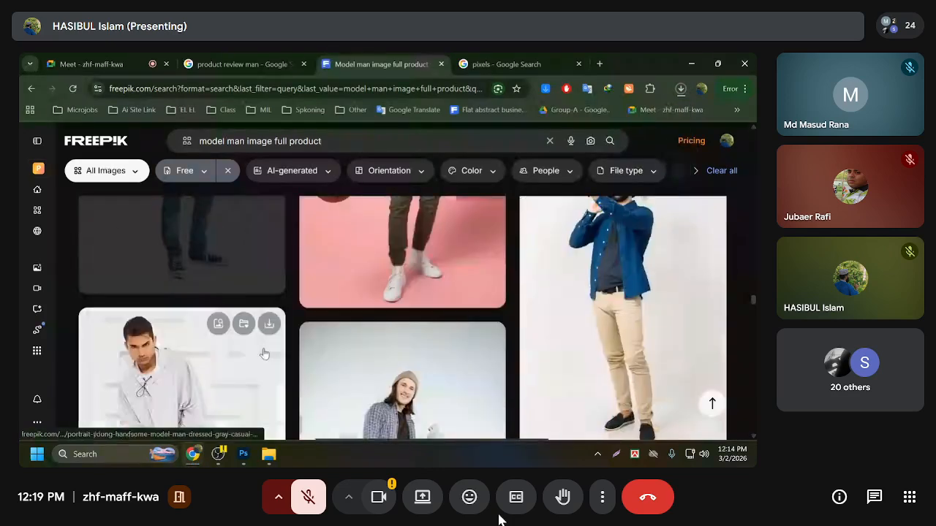
scroll(264, 354, "down", 3)
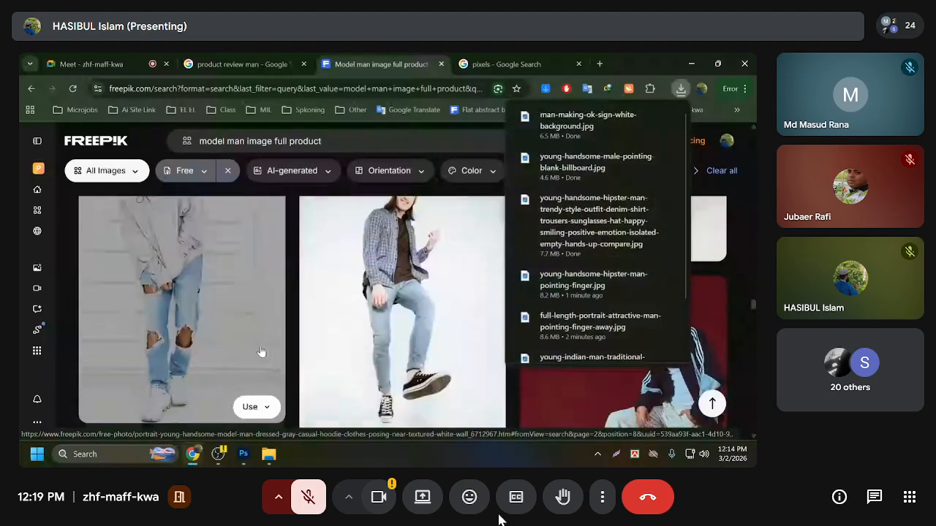
scroll(261, 353, "down", 3)
scroll(261, 352, "down", 3)
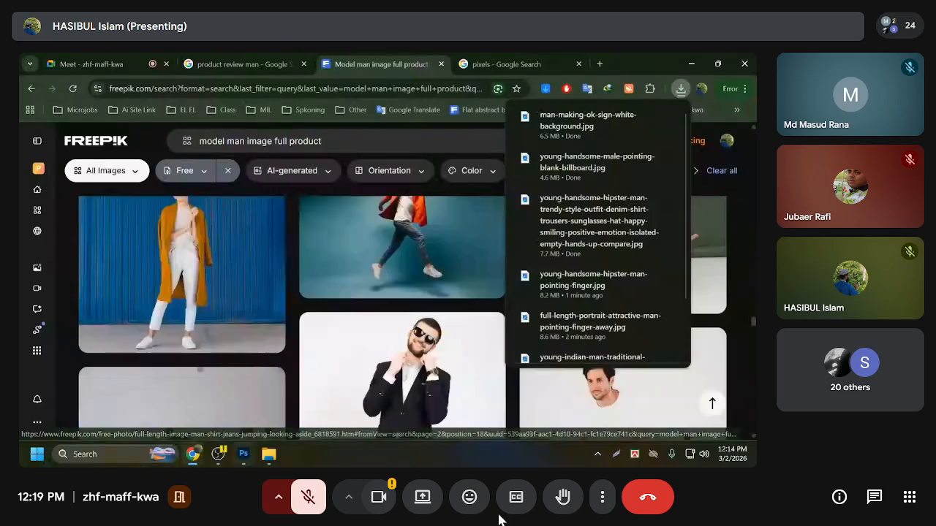
scroll(234, 409, "down", 2)
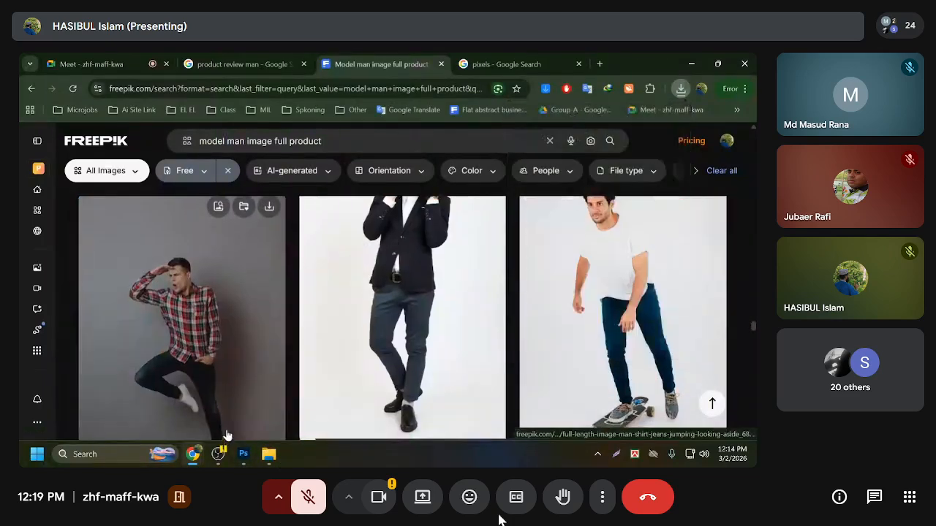
scroll(224, 438, "down", 2)
Switch to Photoshop and place the young-handsome-male-pointing-blank-billboard image as an embedded object in the Untitled-1 document.
mouse_move(221, 454)
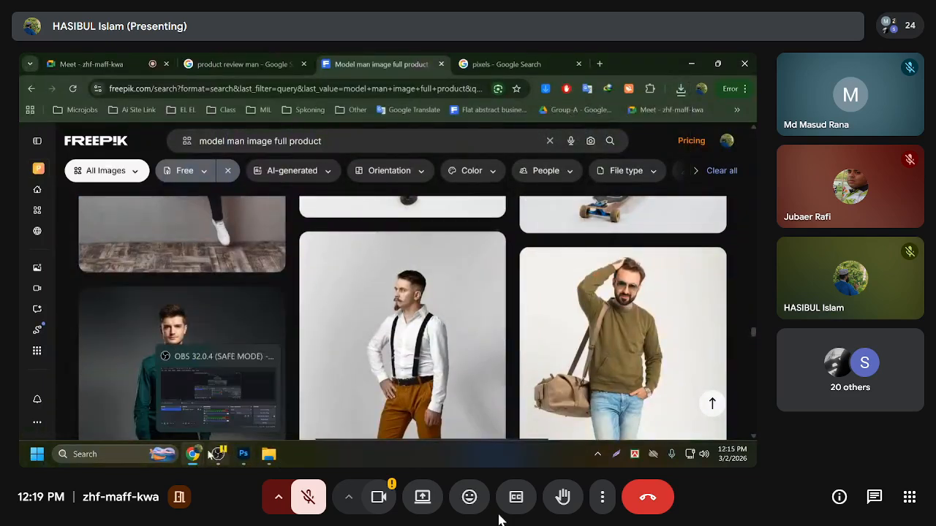
left_click(243, 454)
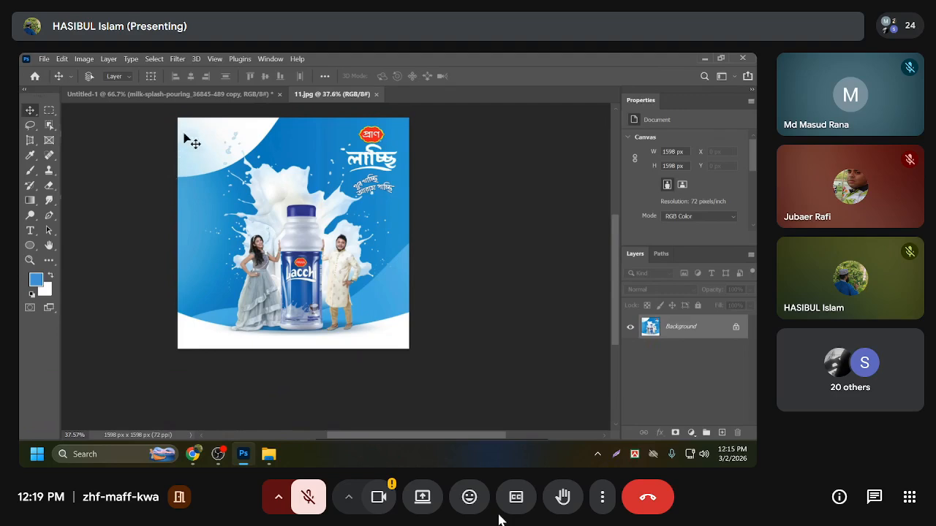
left_click(185, 93)
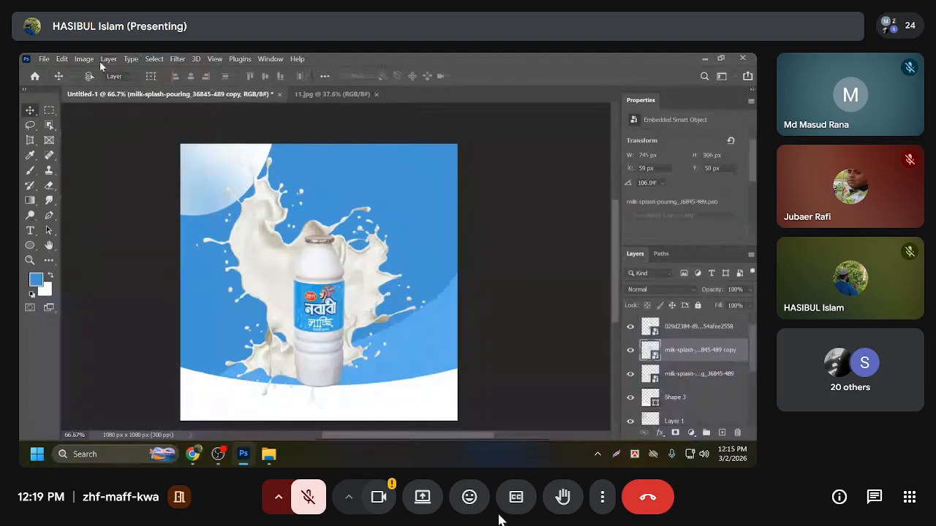
left_click(45, 59)
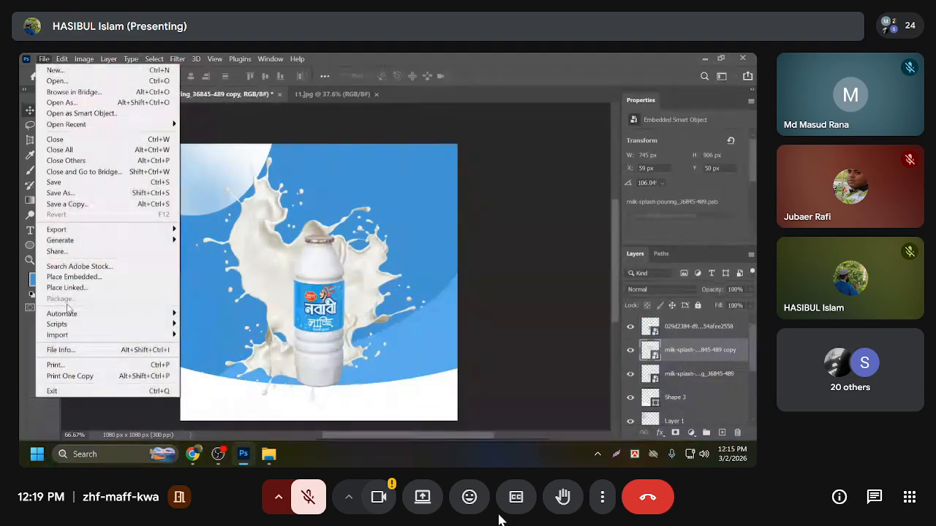
left_click(73, 277)
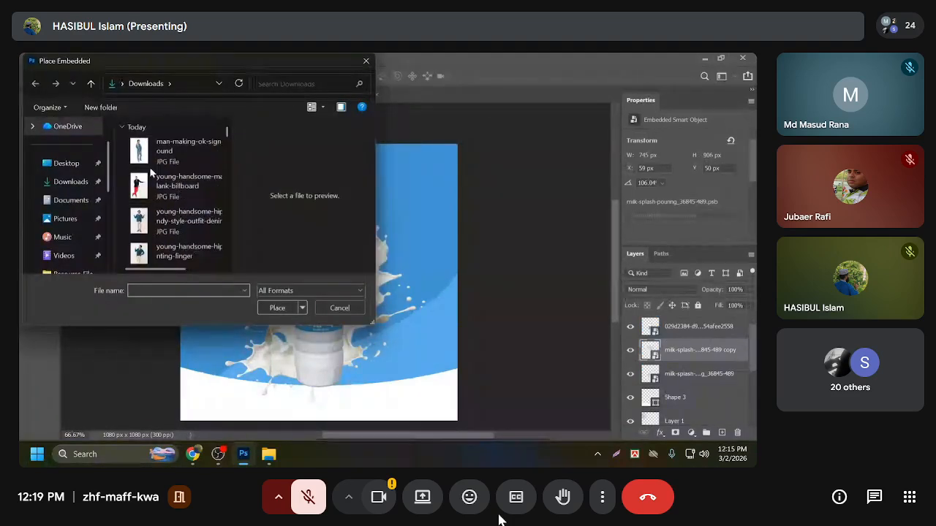
left_click(176, 179)
left_click(277, 308)
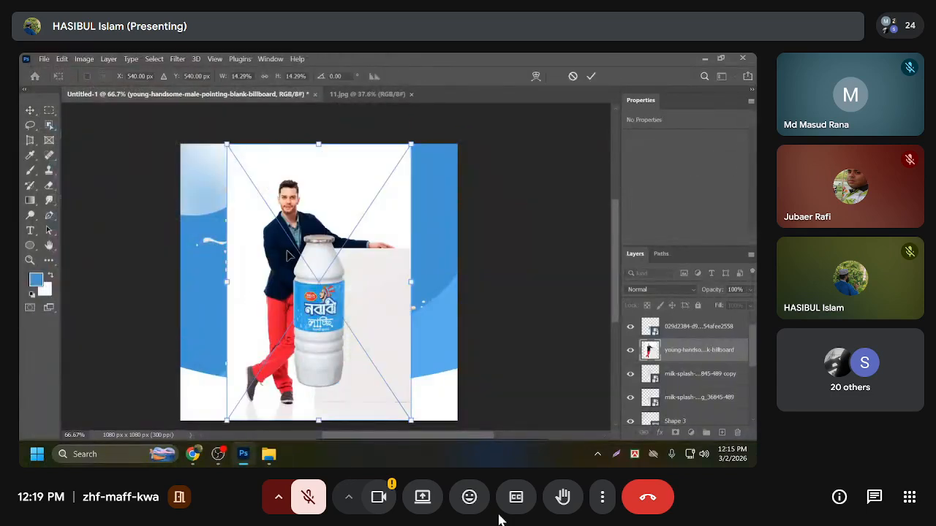
Position the placed photo behind the bottle at about X 694 px, Y 503 px and commit the placement.
left_click_drag(288, 255, 226, 241)
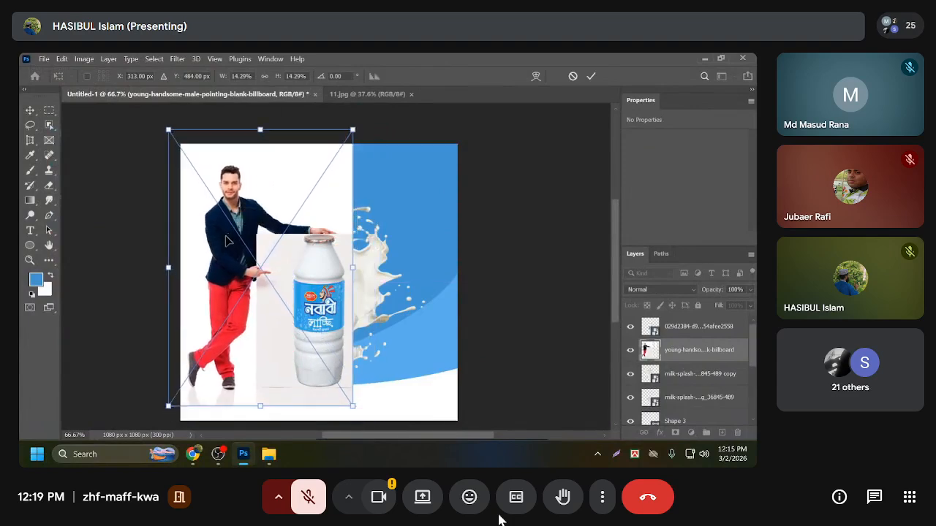
left_click_drag(293, 314, 349, 305)
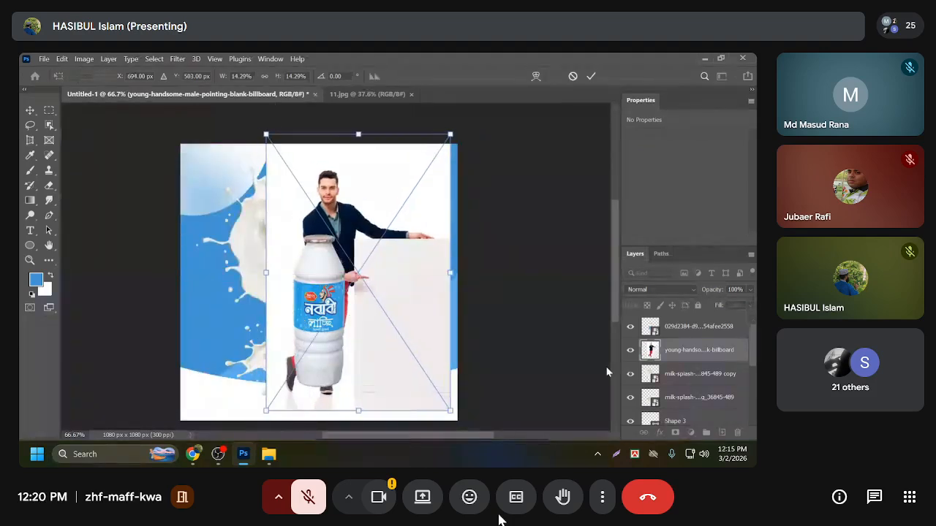
left_click(590, 76)
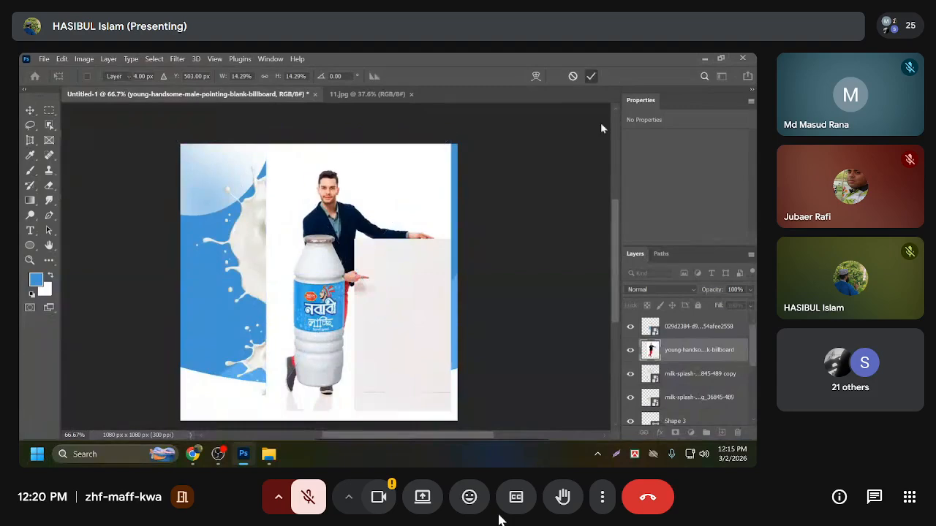
Rasterize the man's photo layer and select its subject automatically using the Object Selection tool's Select Subject option.
right_click(672, 359)
left_click(541, 299)
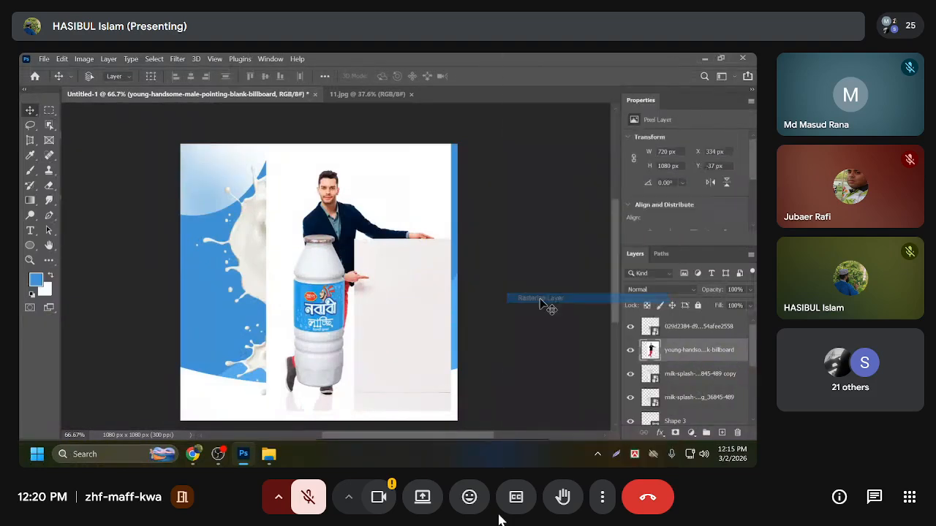
left_click(53, 128)
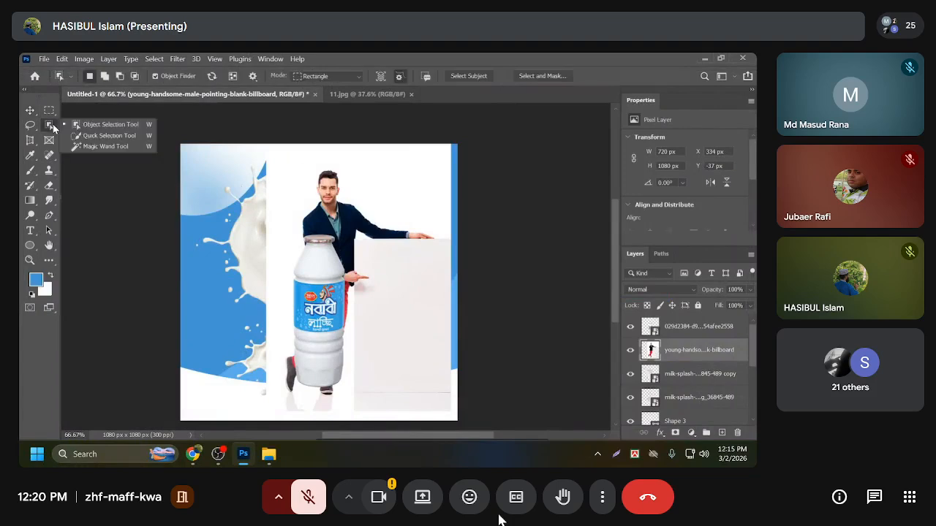
left_click(90, 124)
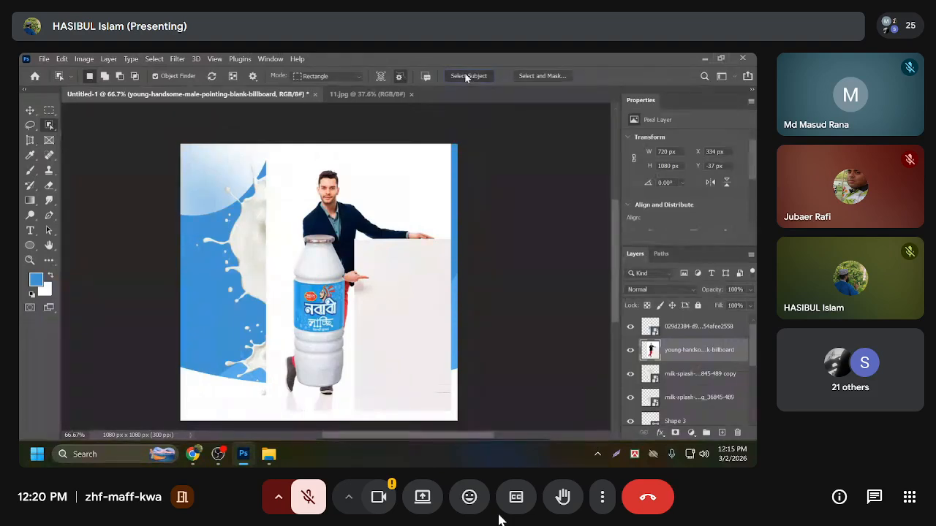
left_click(466, 76)
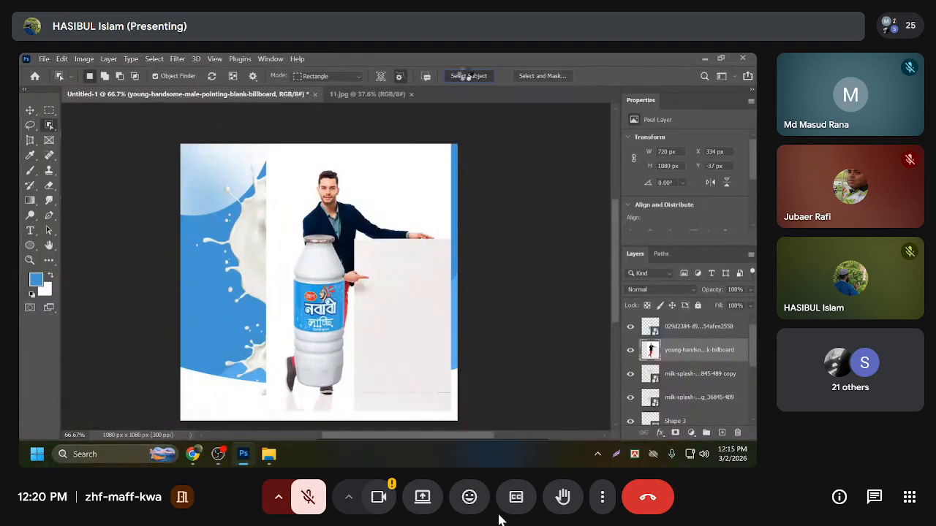
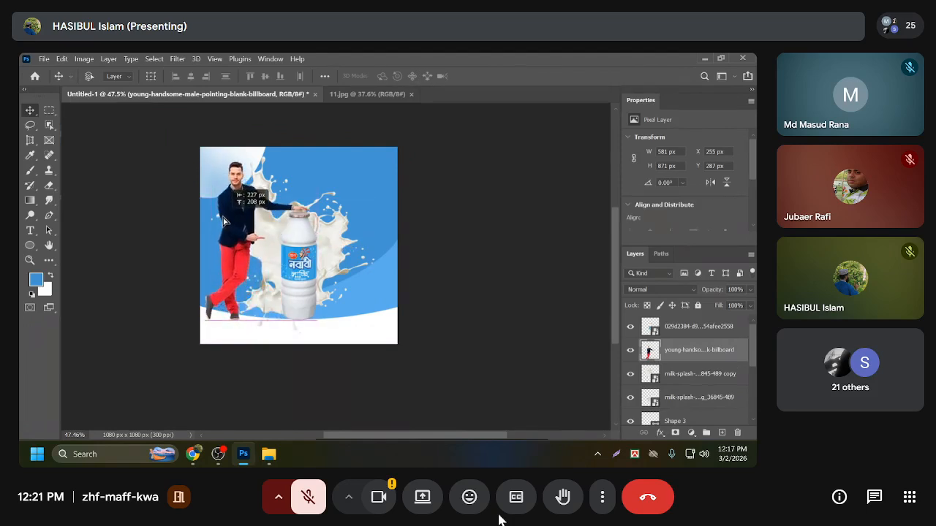
Enlarge the bottle to about 237 × 700 px and move it to about X 389 px, Y 256 px beside the man.
key("ctrl")
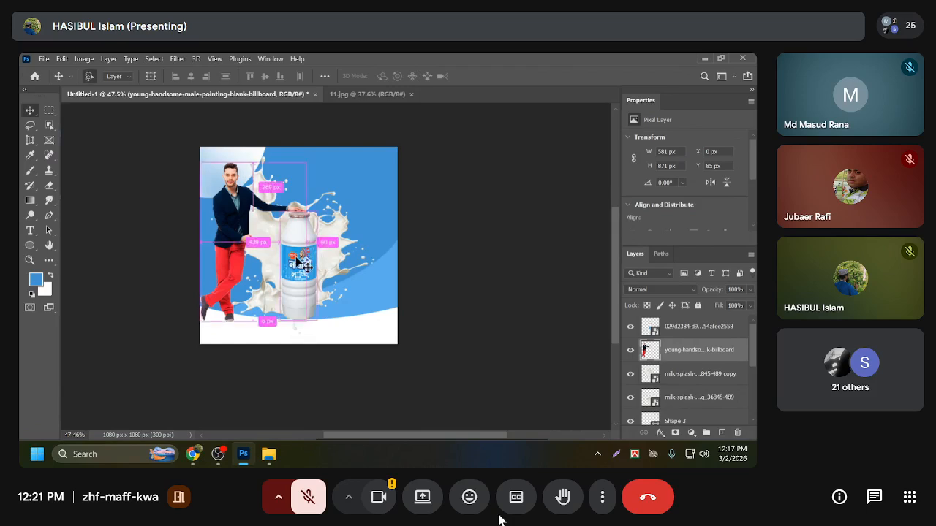
key("ctrl+t")
left_click(689, 327)
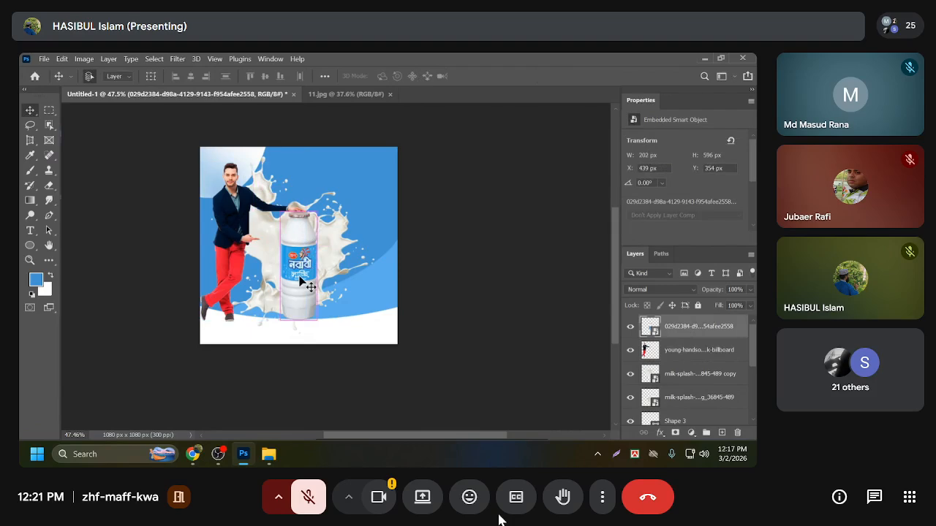
key("ctrl+t")
left_click_drag(365, 206, 377, 178)
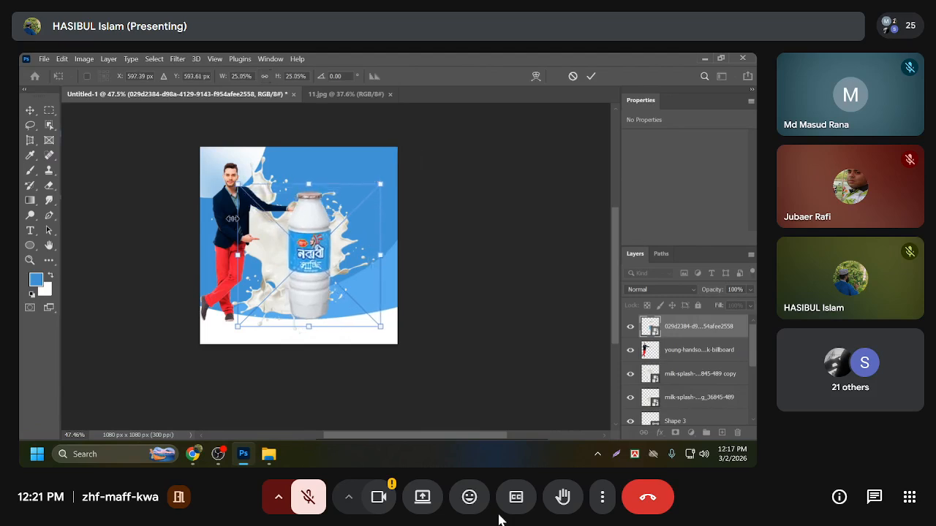
key("Return")
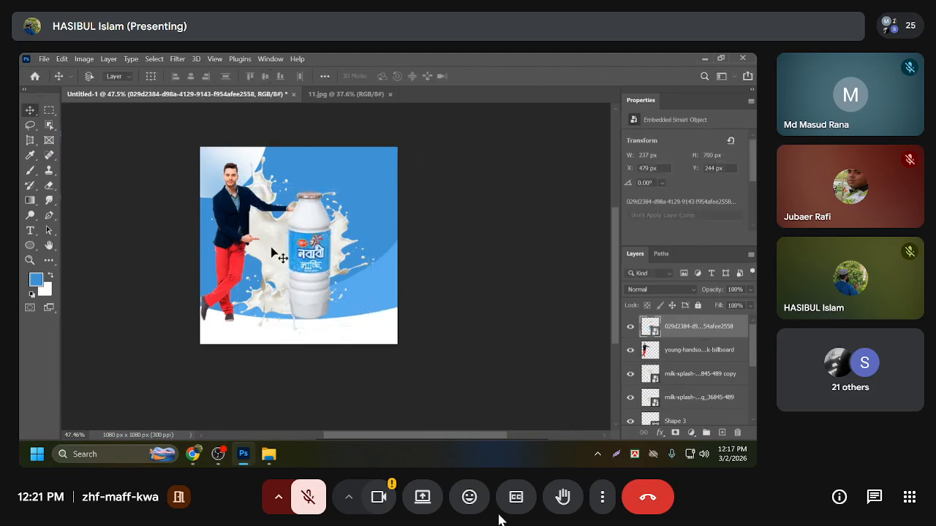
mouse_move(219, 238)
left_mouse_down()
mouse_move(245, 245)
mouse_move(208, 234)
mouse_move(211, 244)
left_mouse_up()
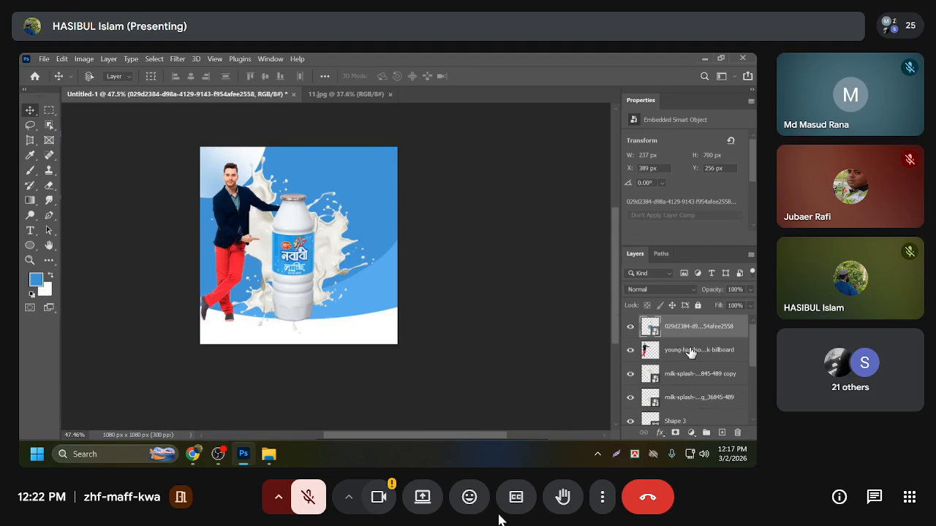
Flip the man layer horizontally and move it right of the bottle to about X 459 px, Y -8 px, with his hand over the cap.
left_click(691, 352)
key("ctrl+t")
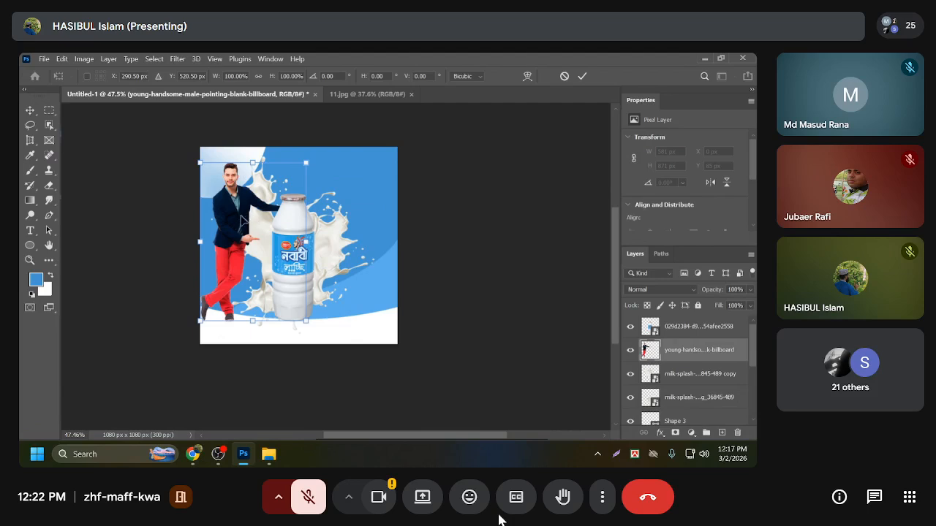
right_click(235, 221)
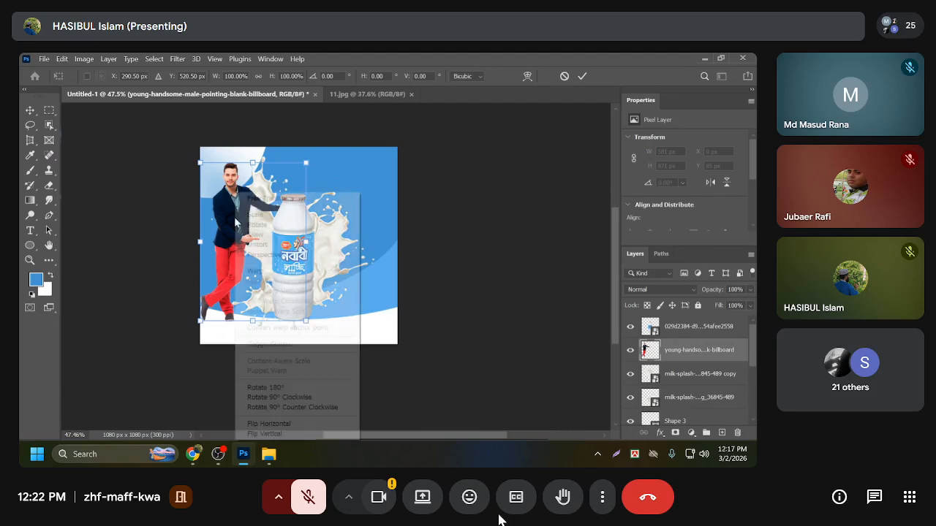
left_click(269, 424)
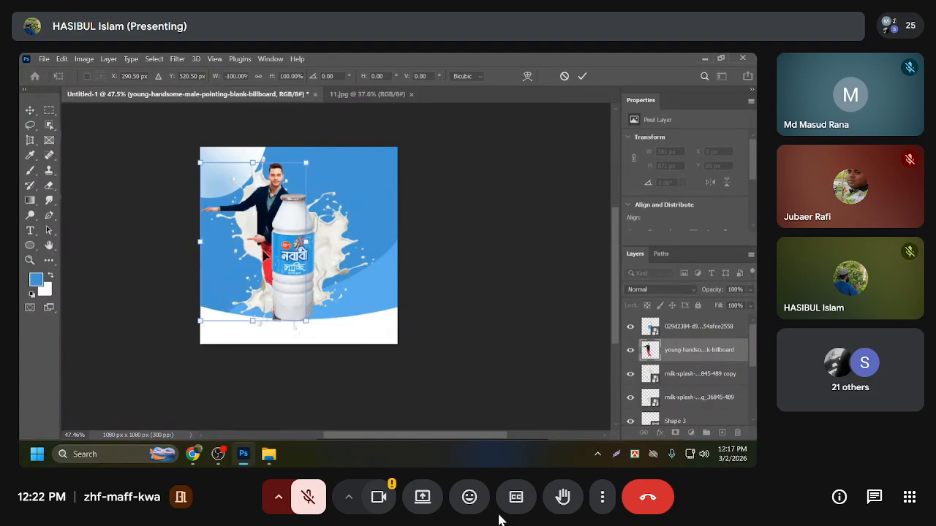
left_click_drag(274, 186, 343, 182)
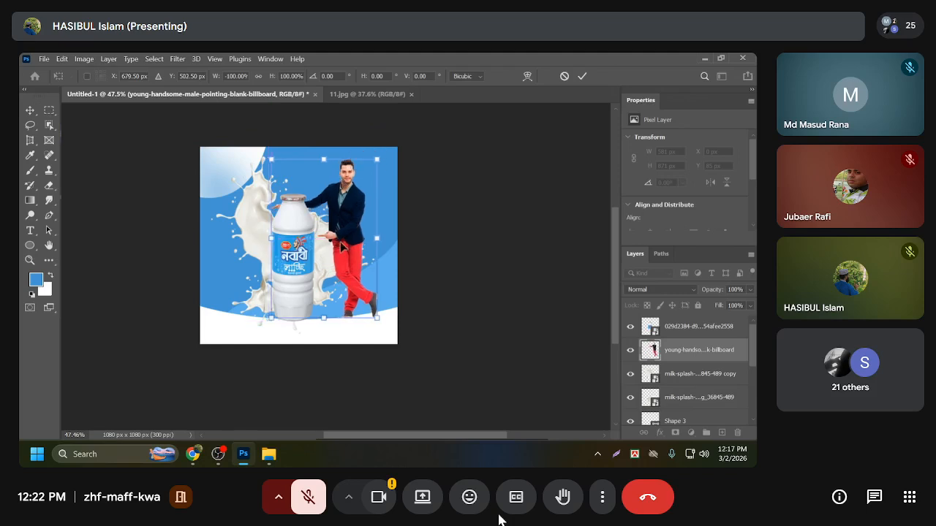
left_click(582, 76)
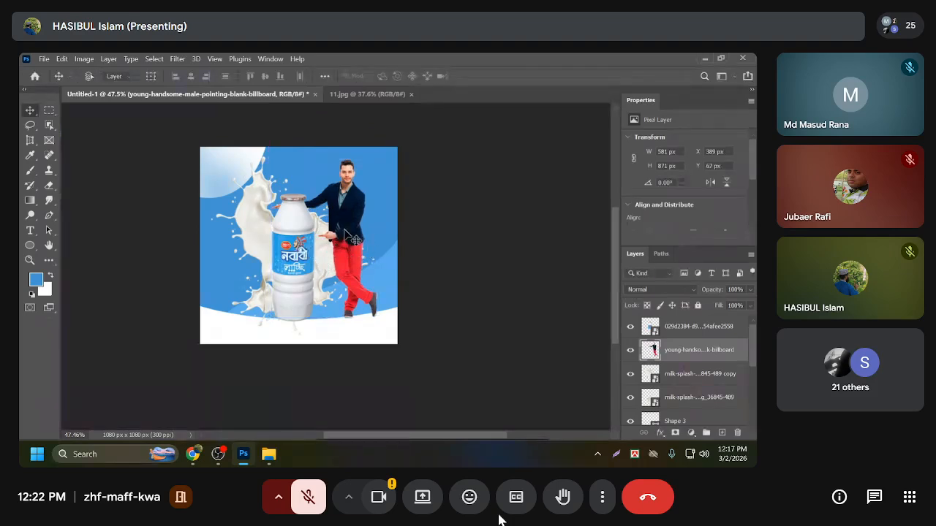
left_click_drag(354, 240, 358, 220)
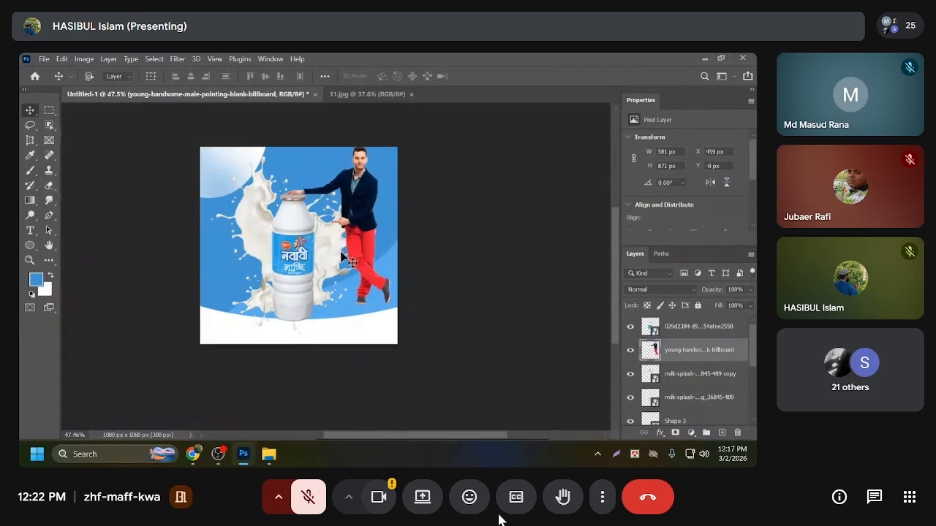
key("ctrl")
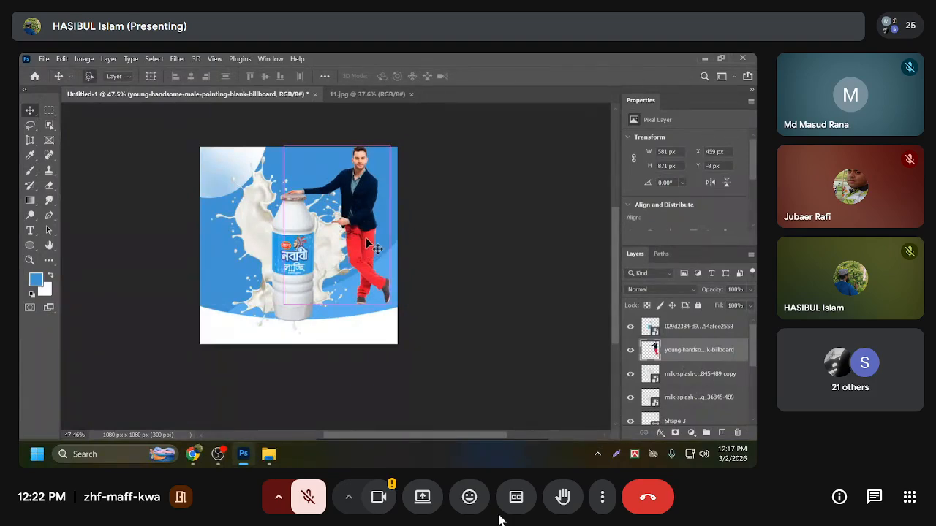
Widen the man layer to 106.88% and move its centre to X 688.50 px, Y 503.50 px, committing the transform.
key("ctrl+t")
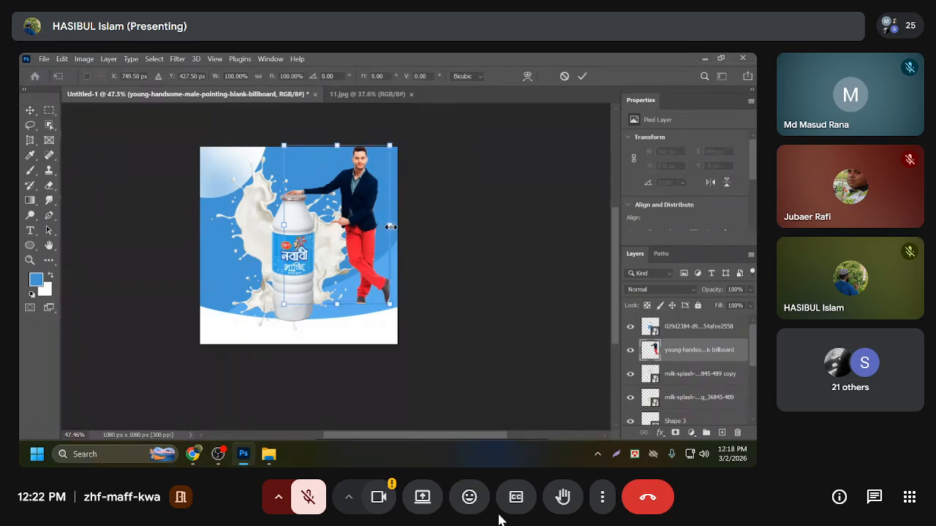
left_click_drag(391, 228, 355, 249)
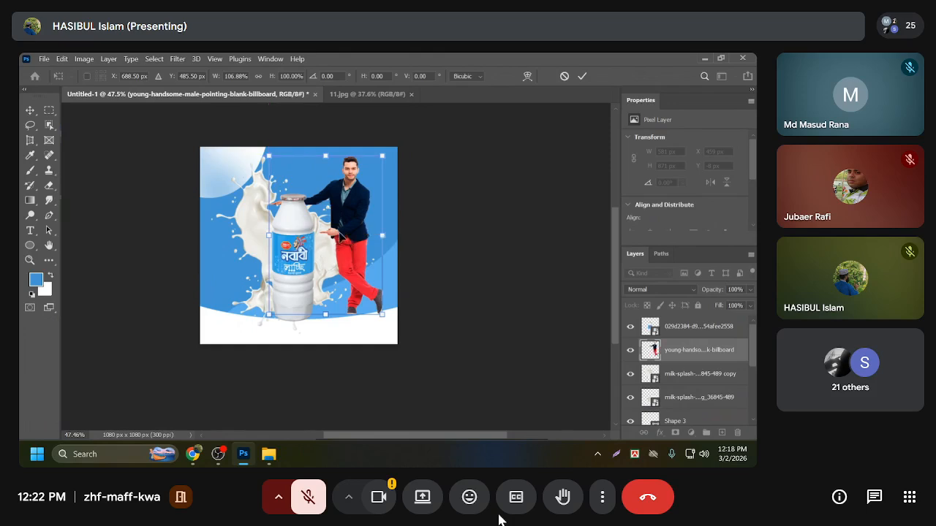
left_click_drag(347, 233, 345, 240)
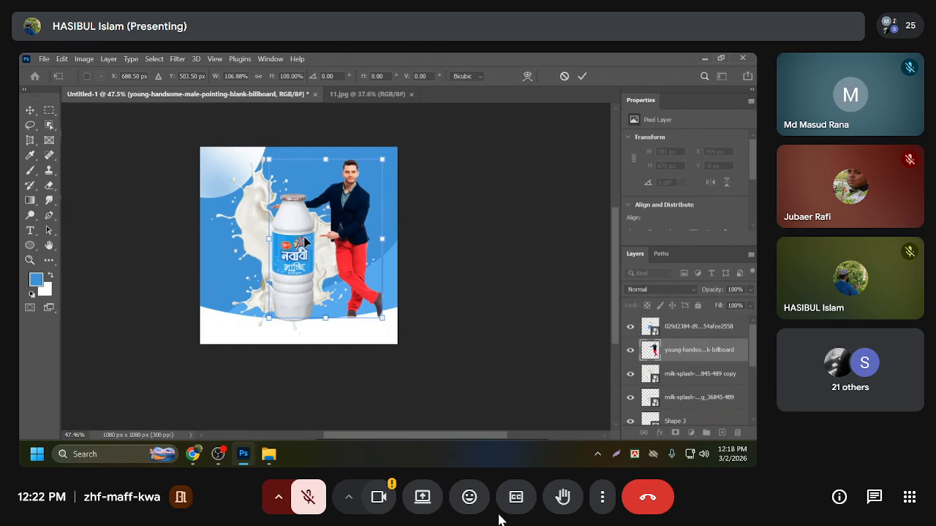
key("Return")
Shrink the bottle to about 22.2% scale and position its centre at about X 432 px, Y 652 px below the man's hand.
left_click(303, 308)
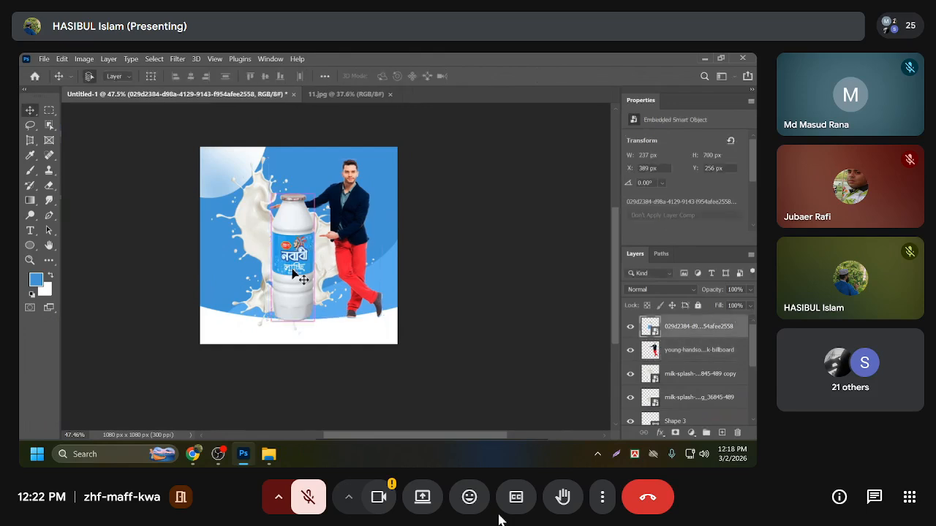
key("ctrl+t")
left_click_drag(292, 274, 284, 281)
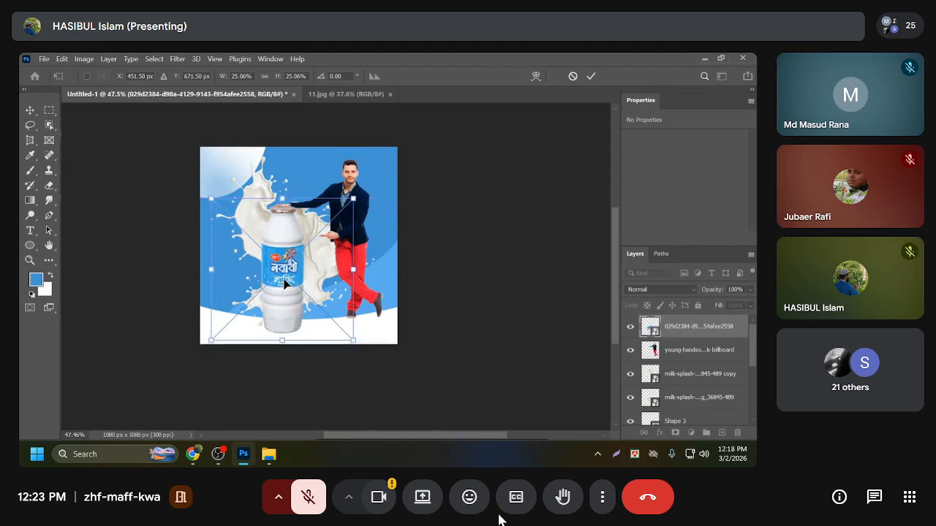
scroll(289, 270, "up", 3)
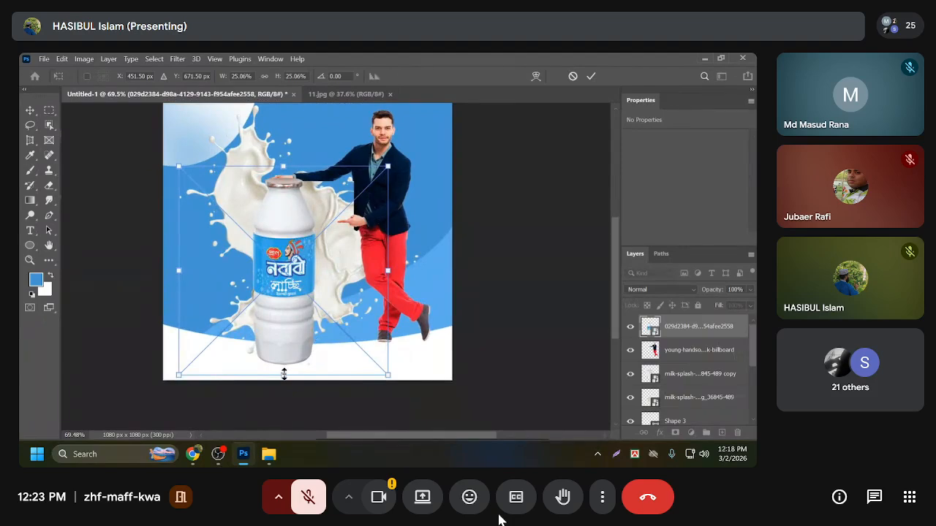
left_click_drag(283, 373, 283, 351)
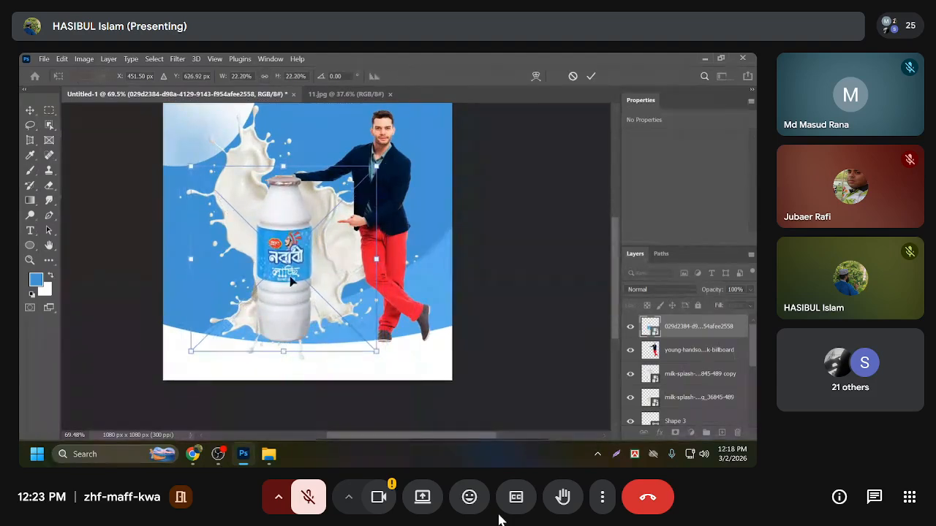
left_click_drag(291, 282, 285, 269)
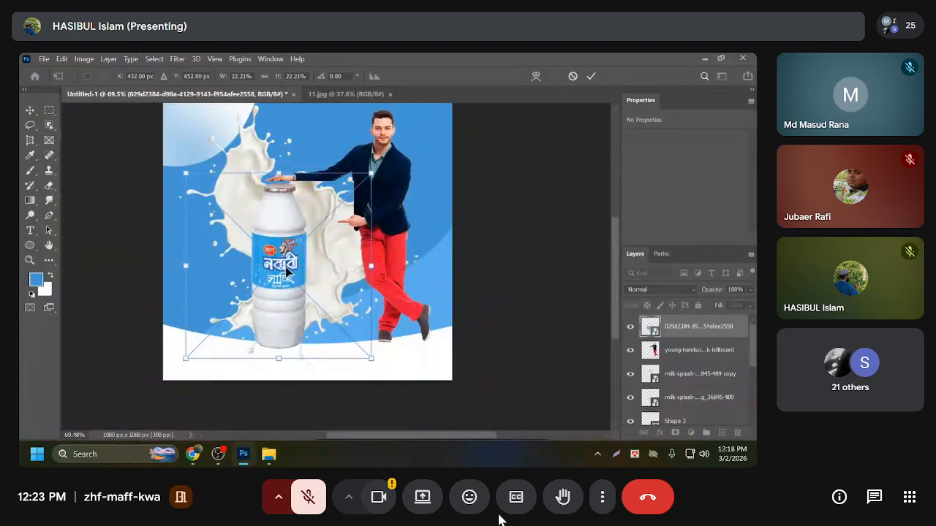
Nudge the bottle to X 436 px, Y 640 px so its cap sits closer to the man's hand.
key("Right")
key("Right")
key("Right")
key("Right")
key("Up")
key("Up")
key("Up")
key("Up")
key("Up")
key("Up")
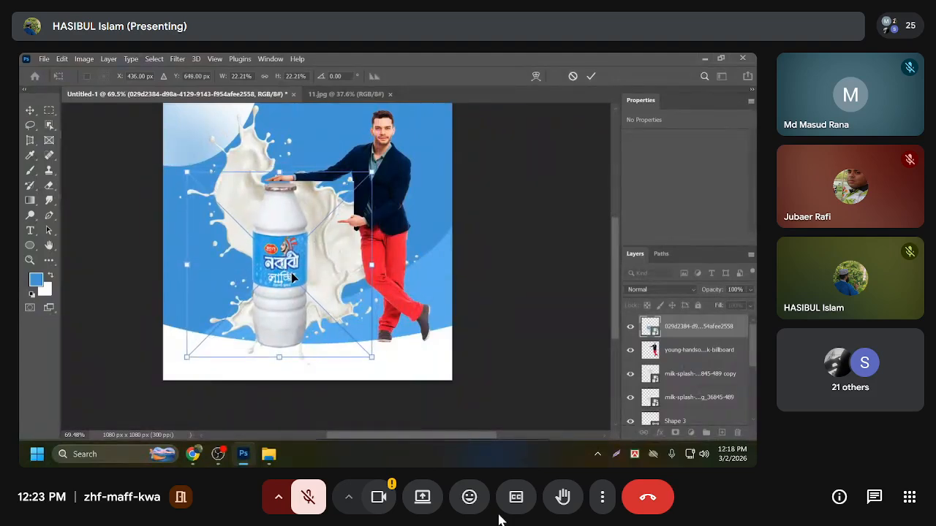
key("Up")
key("Up")
key("Up")
key("Up")
key("Up")
key("Up")
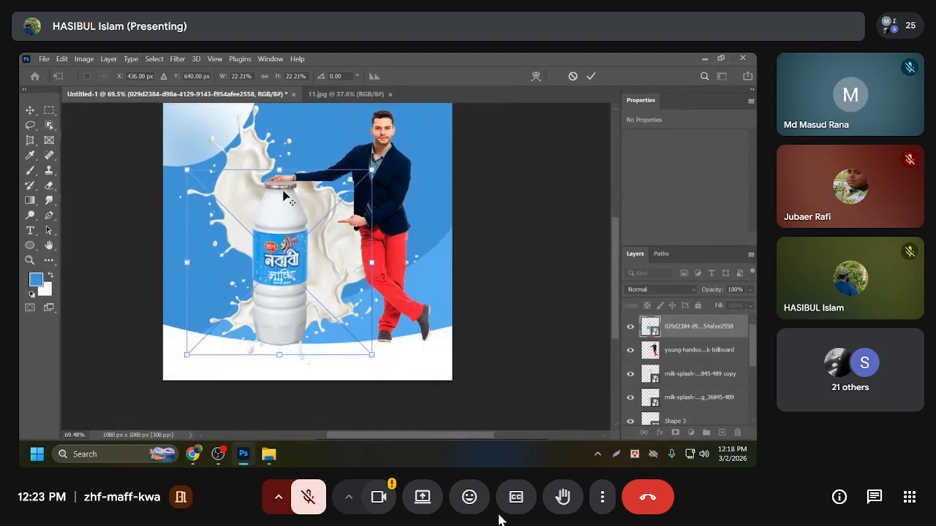
Fine-tune the bottle's position under the hand to X 432 px, Y 636 px and commit the transform.
scroll(285, 194, "up", 5, "alt")
key("alt+space")
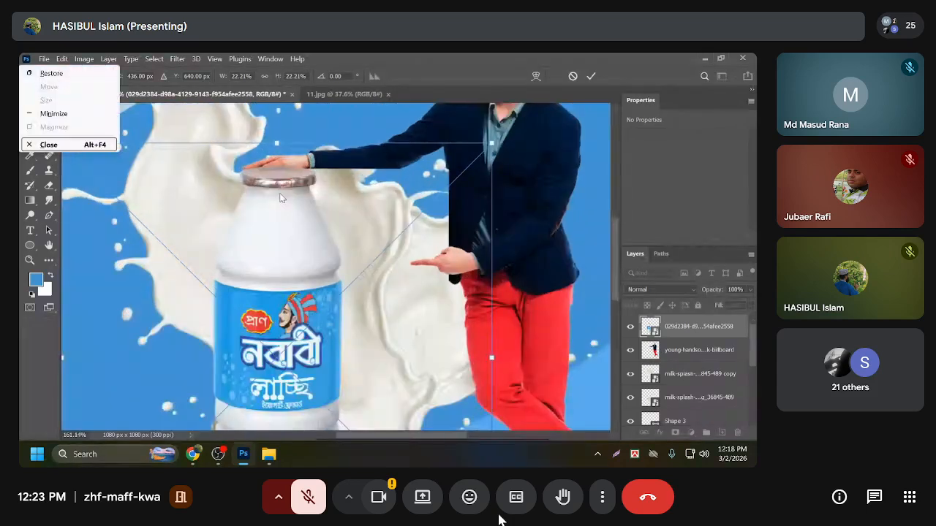
key("Escape")
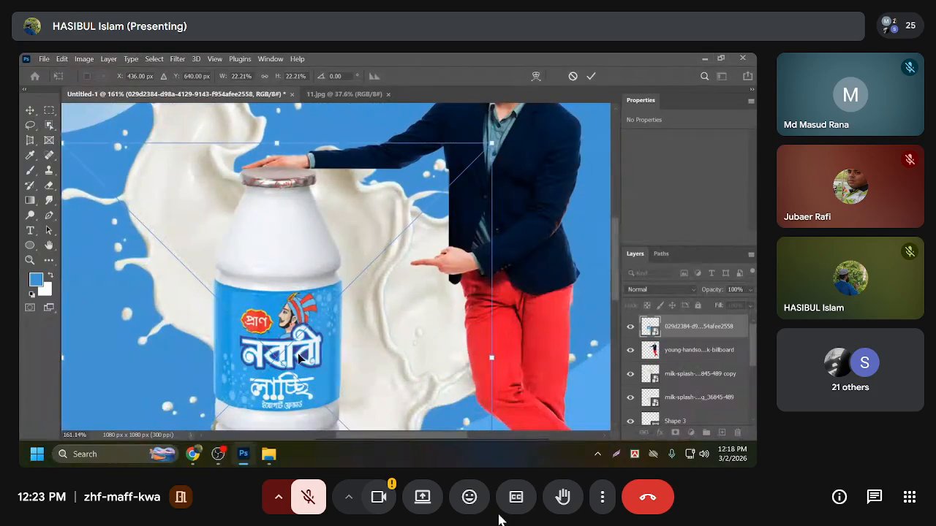
mouse_move(302, 359)
left_mouse_down()
mouse_move(321, 359)
mouse_move(300, 355)
left_mouse_up()
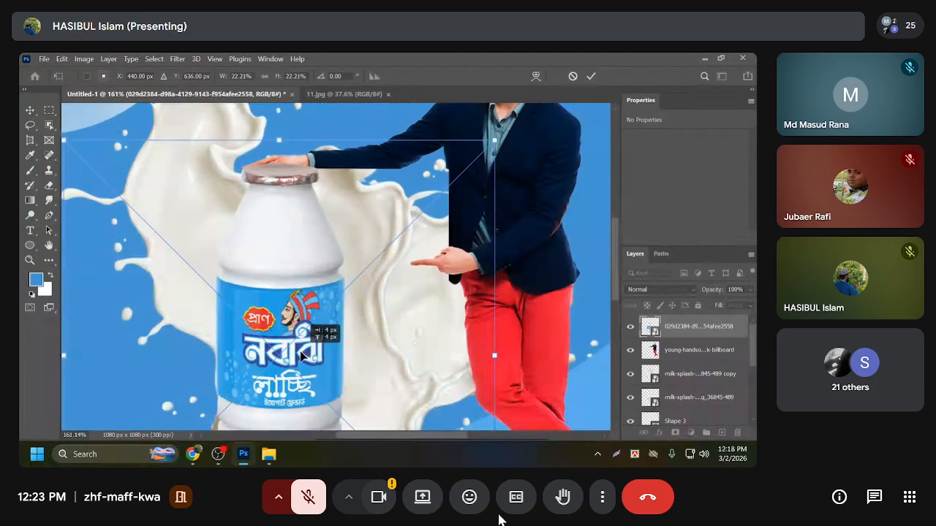
left_click_drag(300, 356, 299, 356)
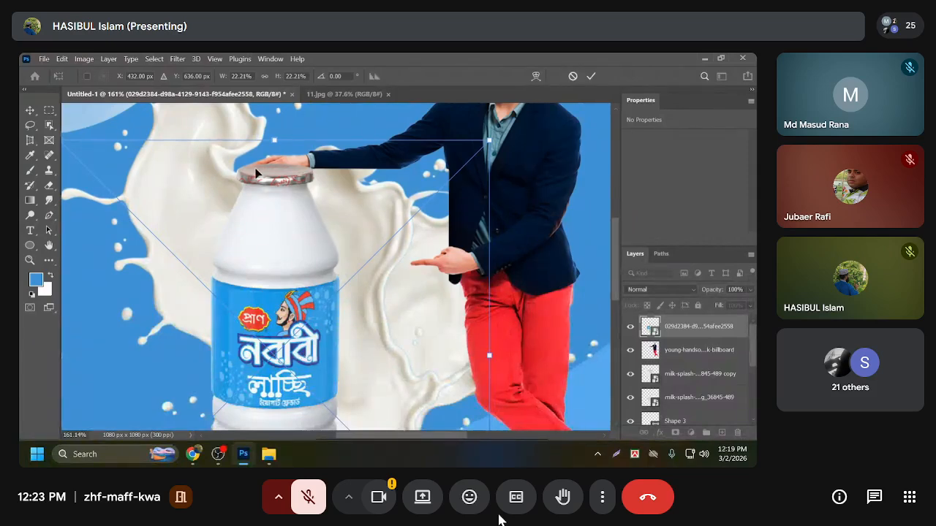
key("Return")
Lower the bottle layer's opacity to 52% to see the man's hand behind the cap.
scroll(281, 227, "down", 2)
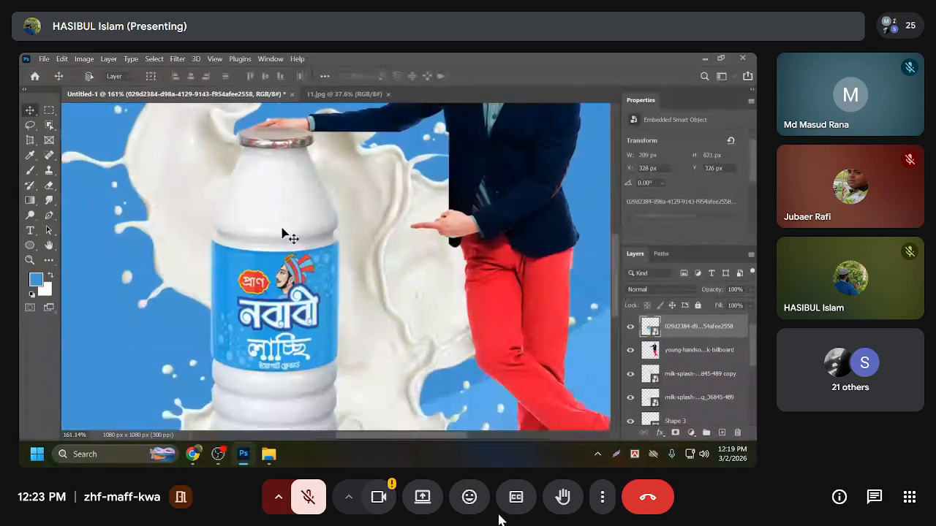
scroll(281, 227, "down", 2)
scroll(280, 249, "down", 3)
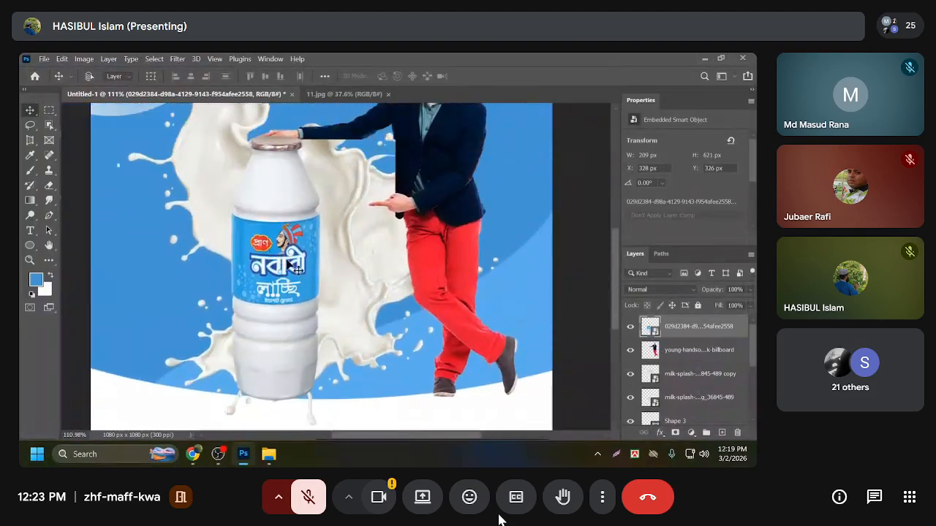
scroll(282, 220, "up", 2)
scroll(282, 209, "up", 3)
scroll(282, 205, "up", 2)
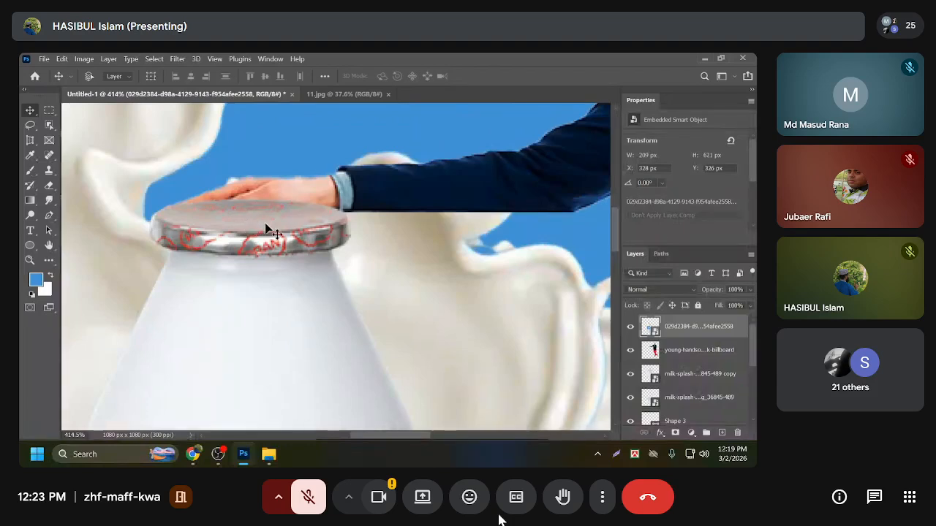
left_click(749, 289)
left_click_drag(743, 303, 733, 307)
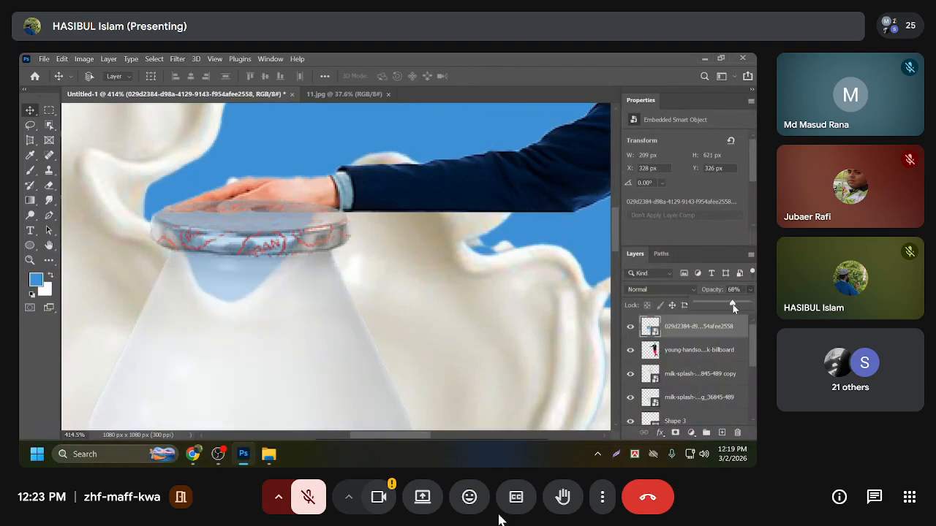
scroll(267, 299, "up", 1)
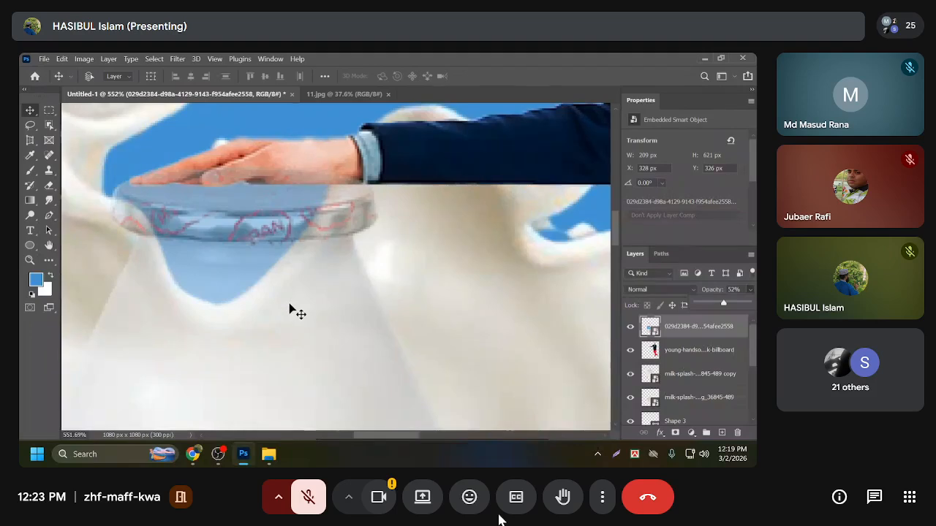
Move the semi-transparent bottle to X 332 px, Y 318 px so the cap lines up with the man's palm.
left_click_drag(290, 309, 293, 297)
scroll(340, 283, "down", 2)
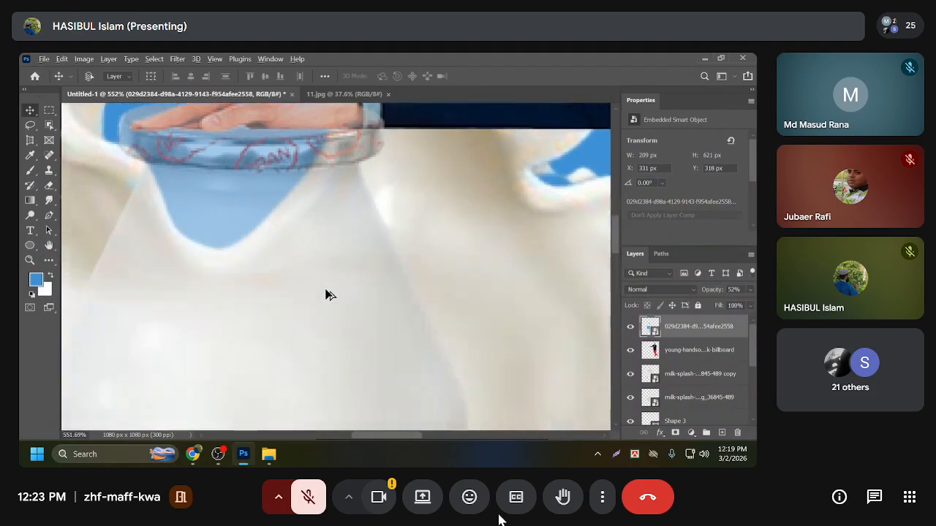
scroll(325, 294, "down", 3)
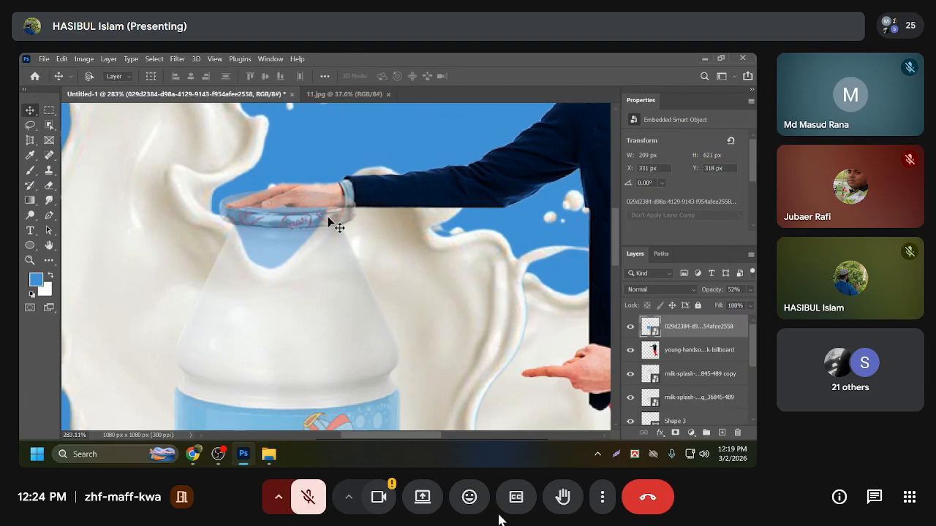
key("Right")
key("Right")
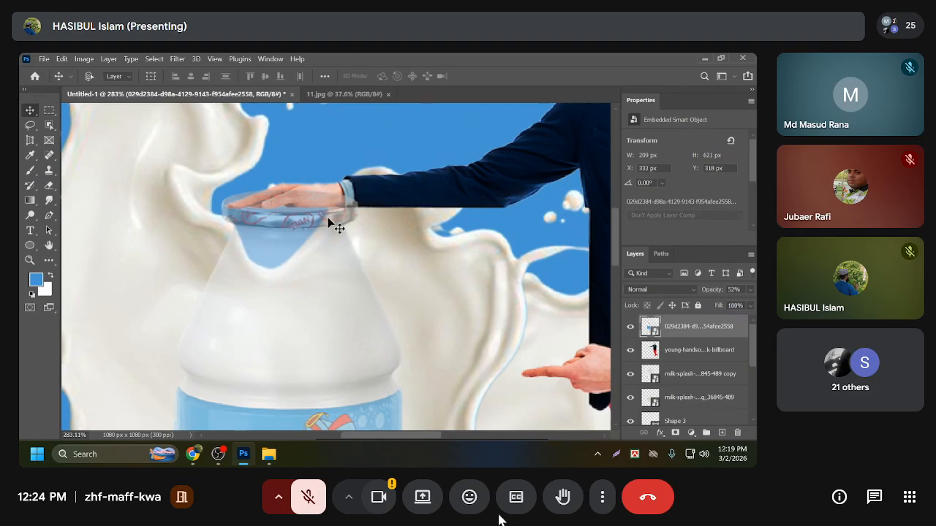
key("Left")
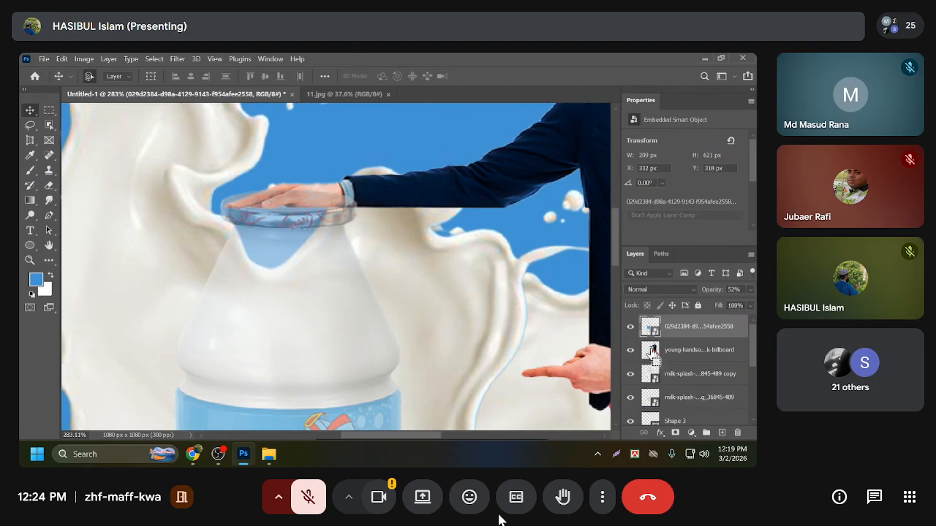
Load the man's outline as a selection, add it as a layer mask on the bottle, and invert the mask.
left_click_drag(651, 351, 652, 357)
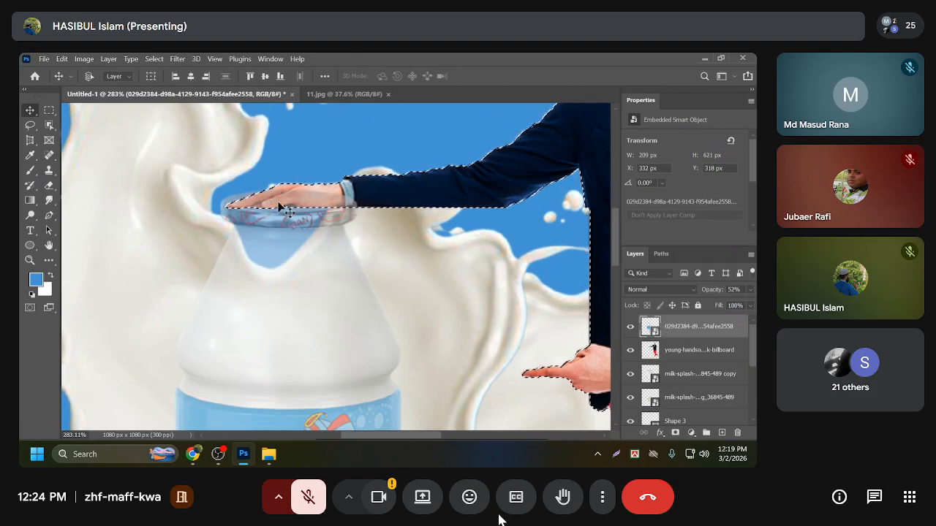
scroll(282, 200, "up", 1)
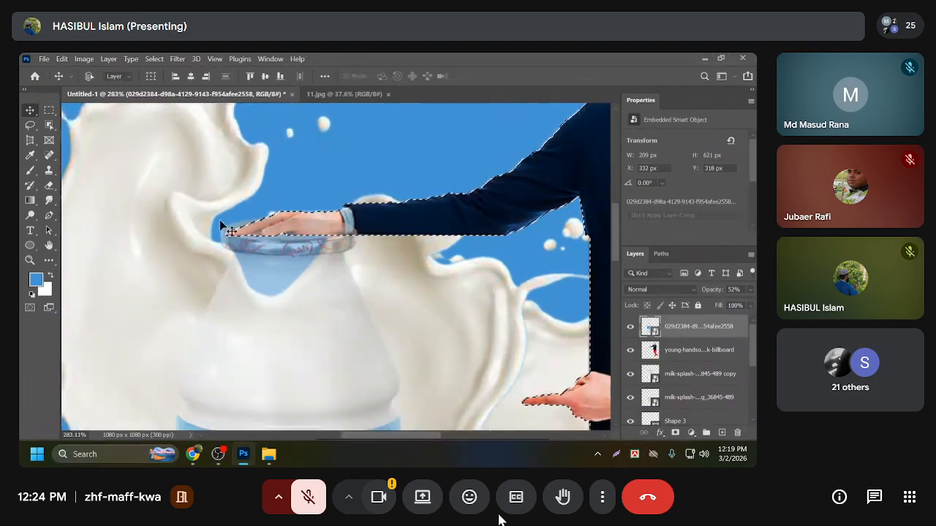
scroll(282, 236, "up", 2)
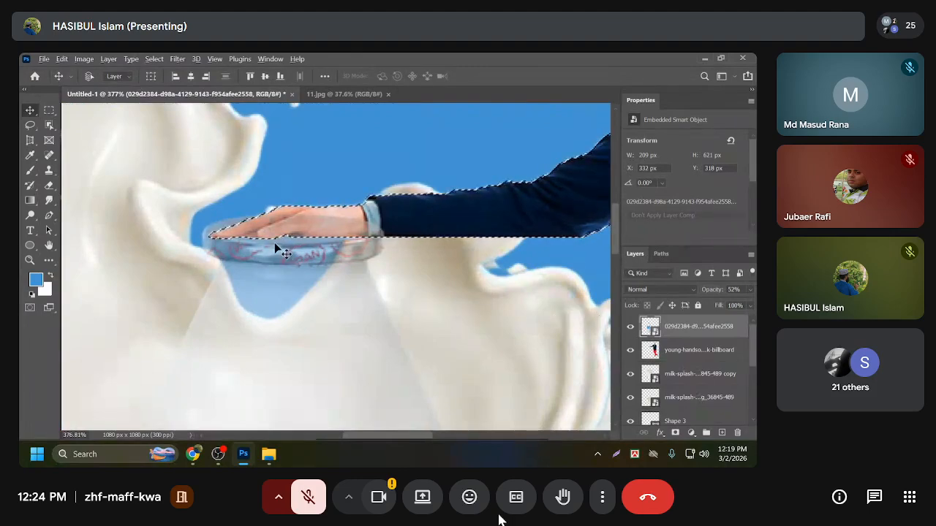
scroll(274, 242, "down", 4)
scroll(274, 242, "down", 1)
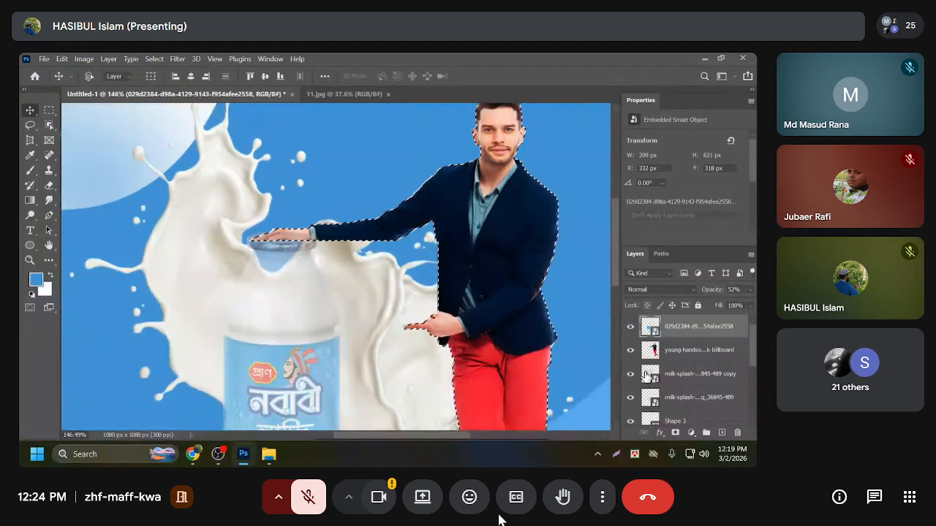
left_click(676, 432)
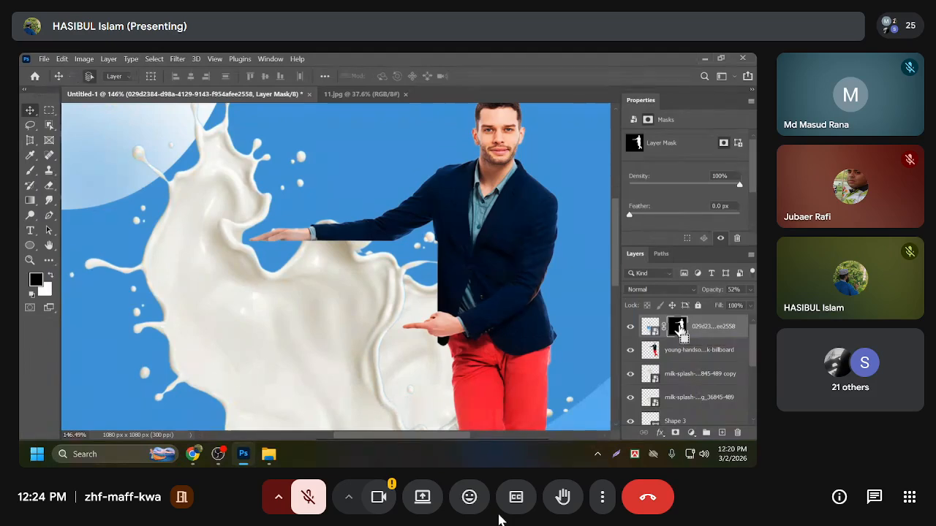
key("ctrl+i")
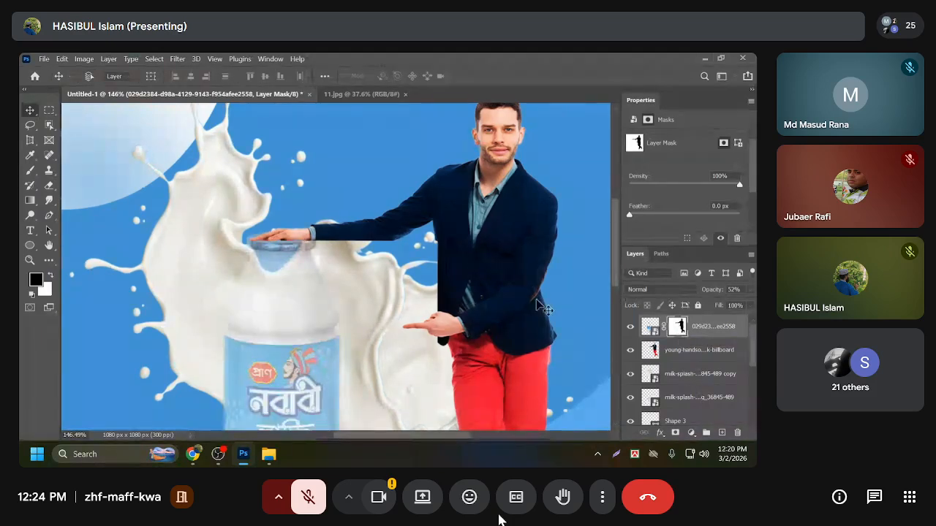
Restore the bottle layer's opacity to 100%.
left_click(650, 326)
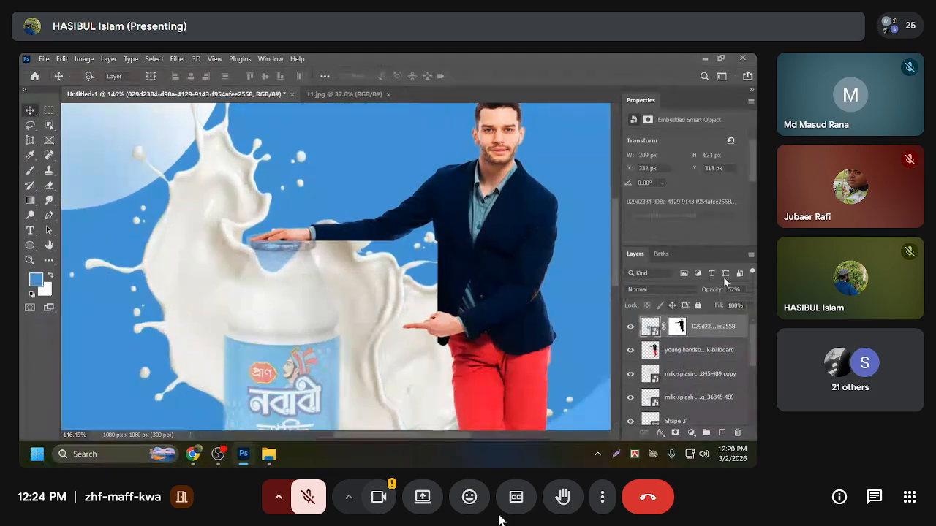
left_click(749, 290)
left_click_drag(721, 302, 755, 307)
left_click(28, 112)
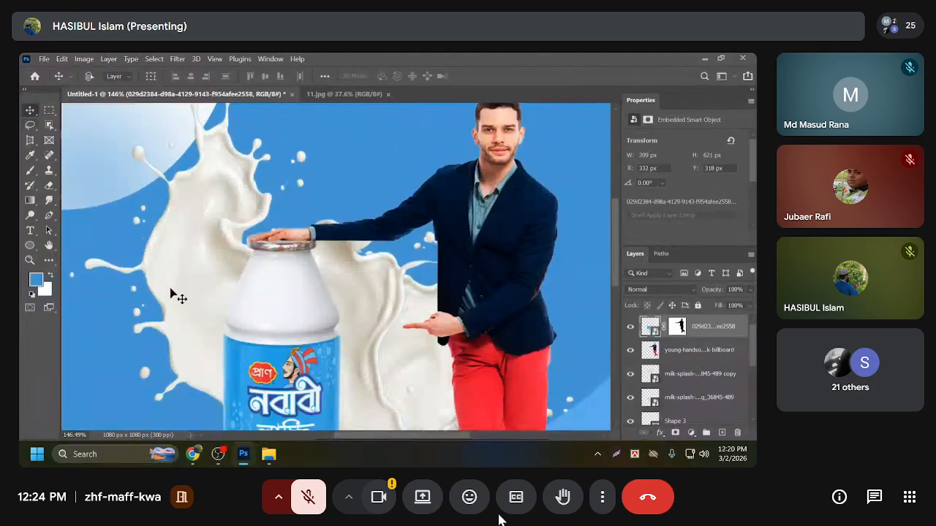
scroll(256, 339, "down", 2)
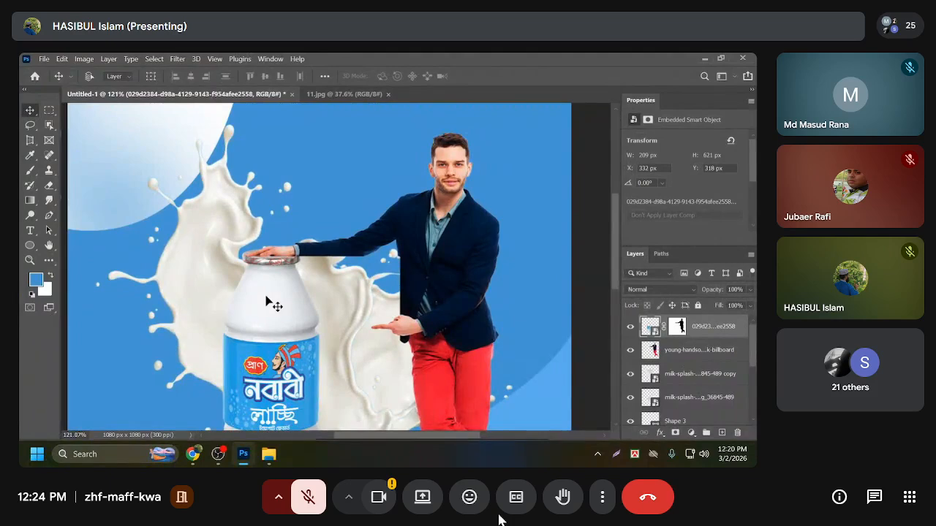
Disable the layer mask on the bottle layer.
scroll(270, 262, "up", 4)
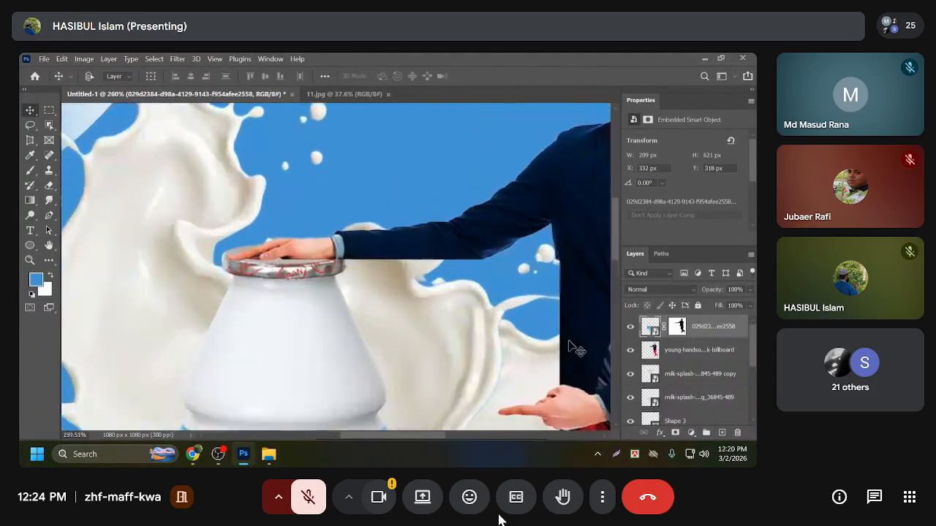
right_click(679, 328)
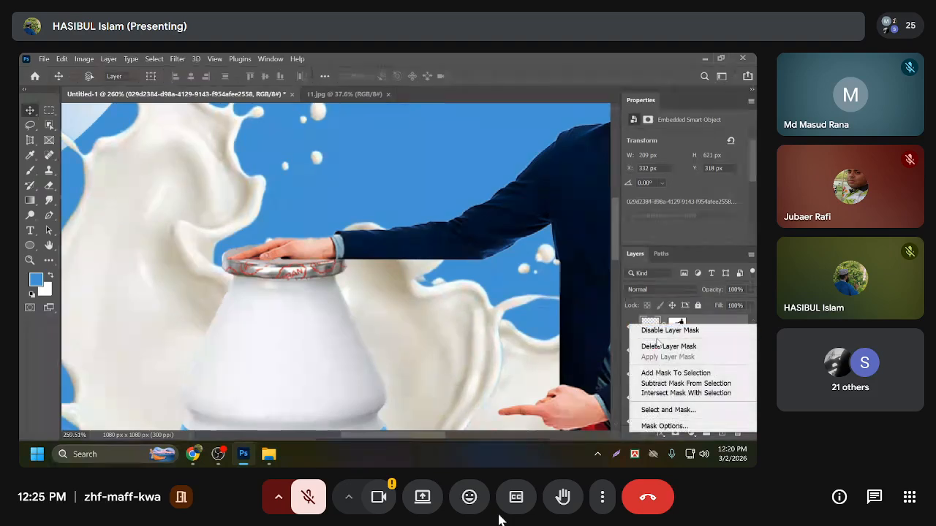
left_click(662, 331)
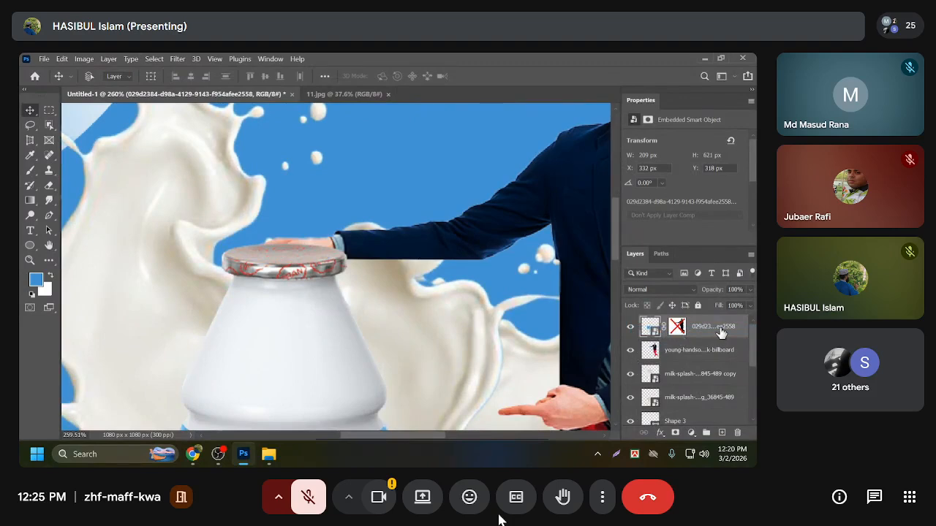
Duplicate the bottle layer and enable the layer mask on the copy.
key("ctrl+j")
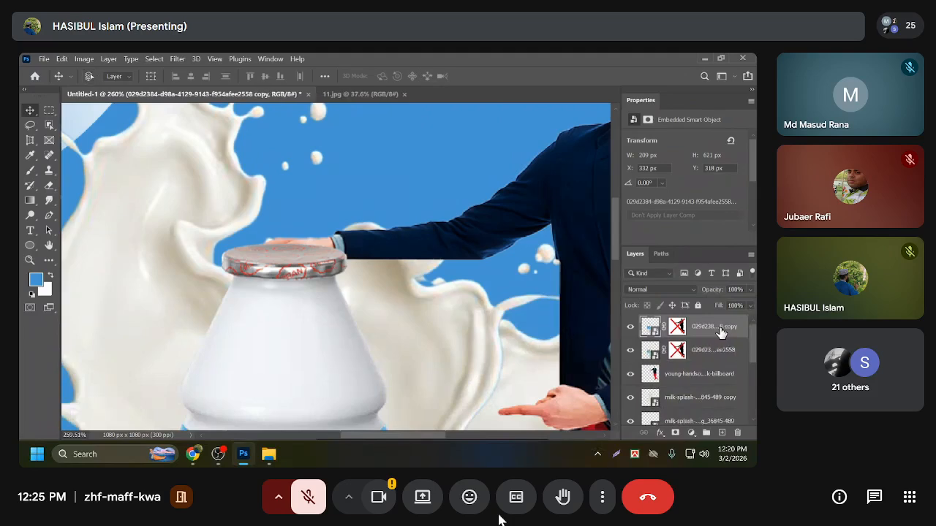
right_click(677, 329)
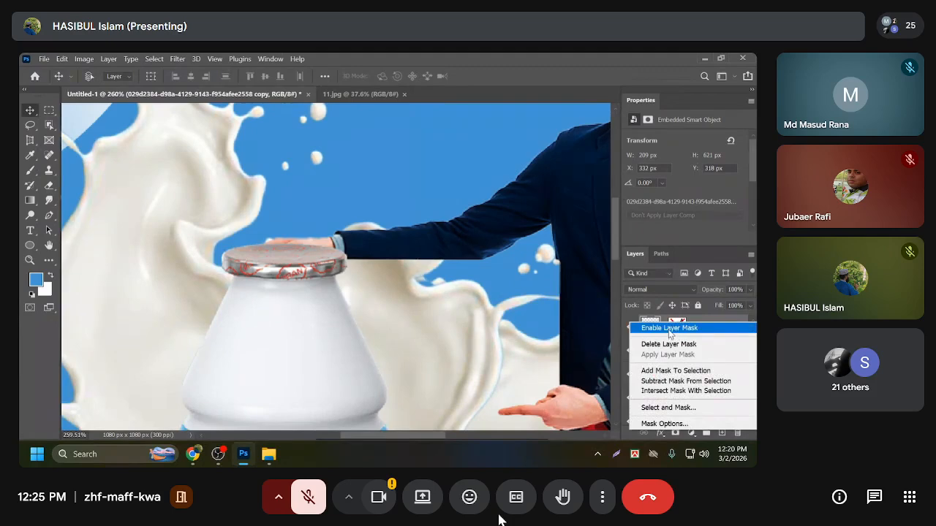
left_click(669, 329)
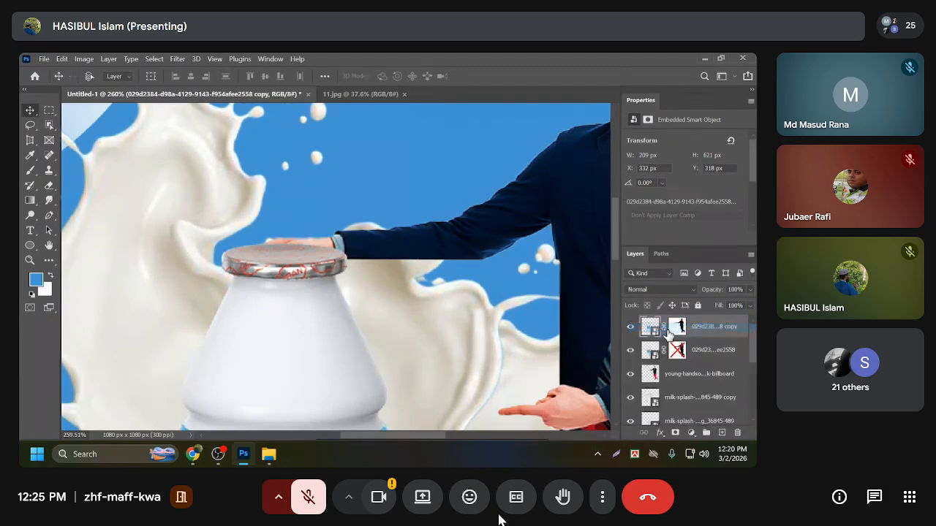
Toggle the visibility of the two bottle layers to compare the masked and unmasked versions around the hand.
left_click(630, 352)
left_click(630, 352)
left_click(630, 352)
scroll(302, 372, "down", 3)
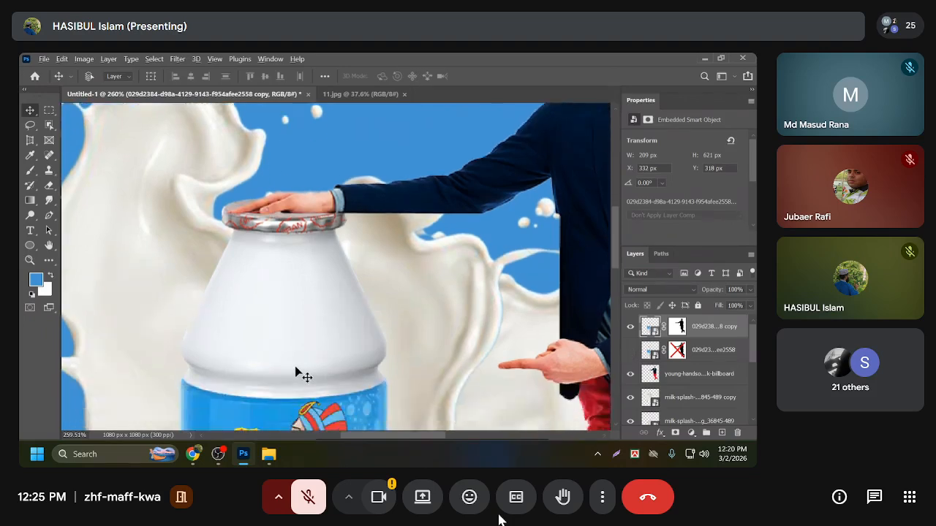
left_click(630, 327)
left_click(630, 350)
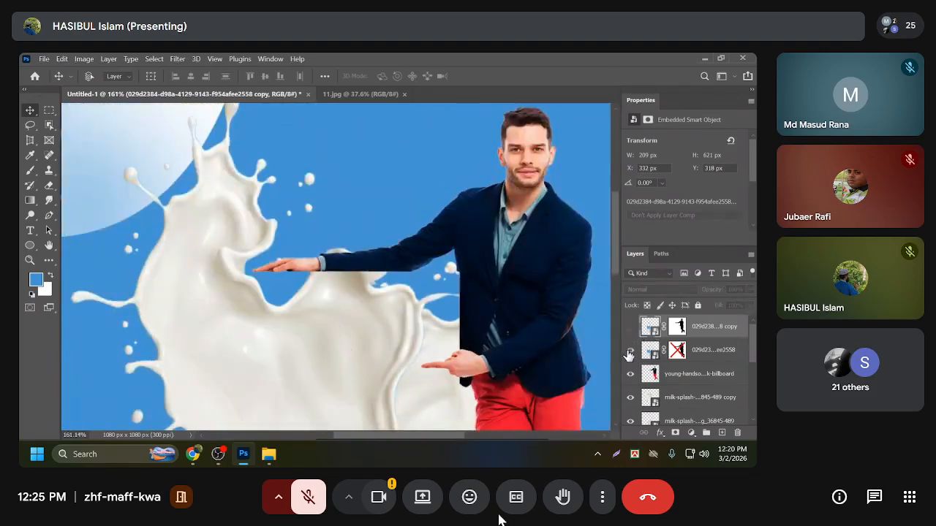
left_click(630, 349)
Move the unmasked original bottle down below the man's hand to X 331 px, Y 332 px.
scroll(293, 366, "down", 2)
left_click_drag(299, 325, 301, 341)
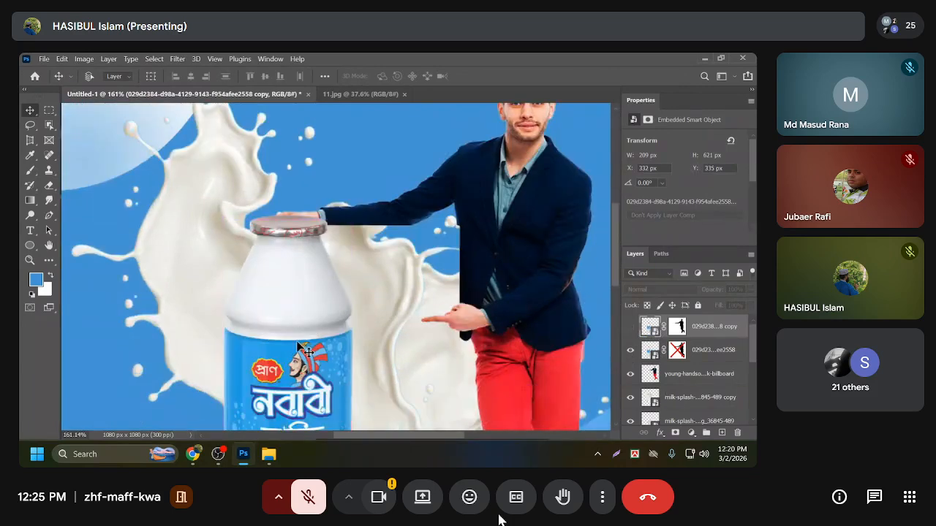
left_click(707, 357)
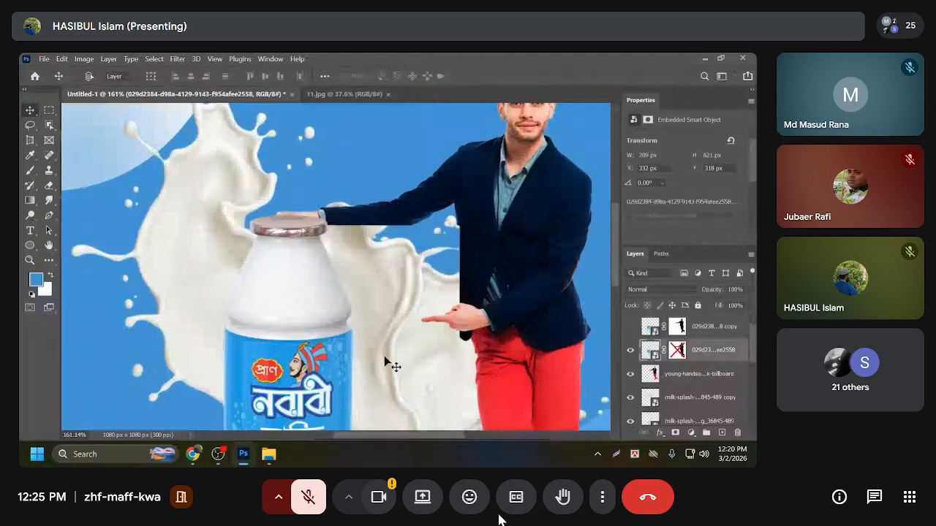
left_click_drag(294, 323, 295, 333)
key("Up")
key("Up")
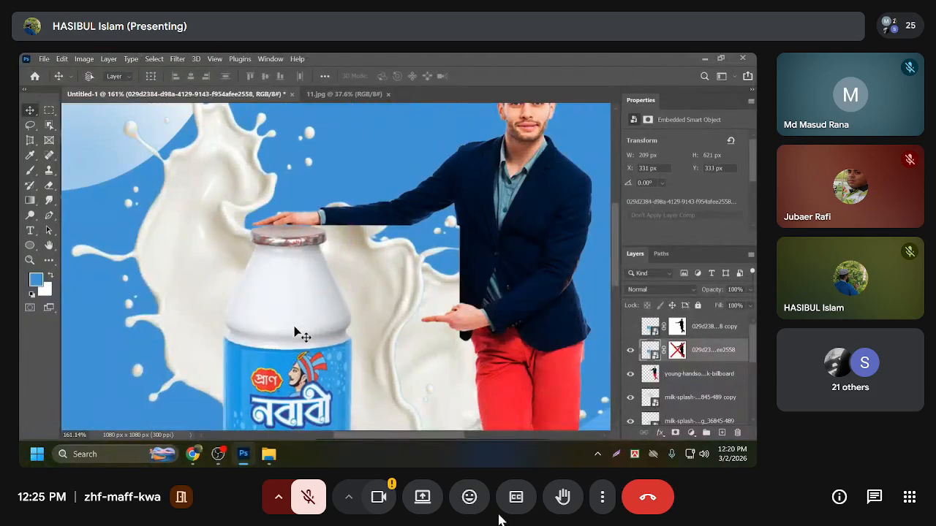
Toggle the masked bottle copy over the unmasked one and examine how the hand meets the cap.
left_click(630, 326)
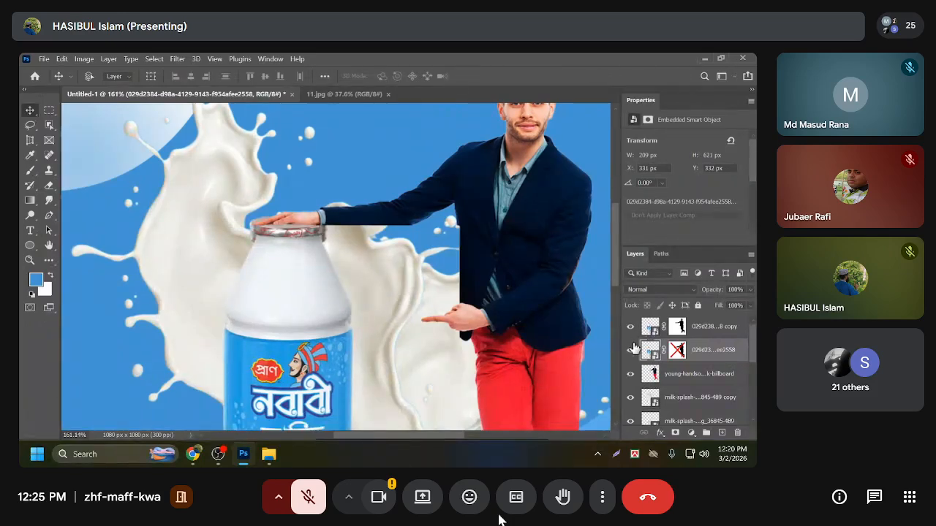
left_click(633, 330)
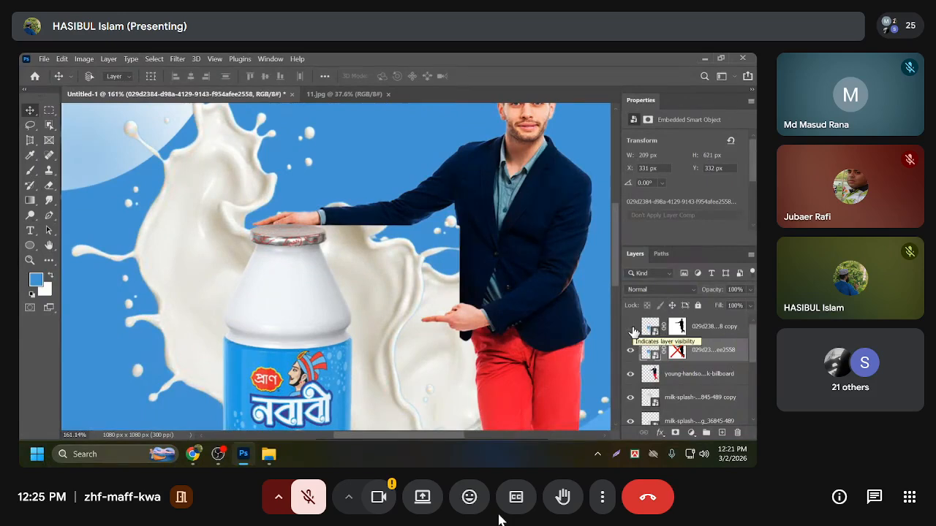
left_click(630, 328)
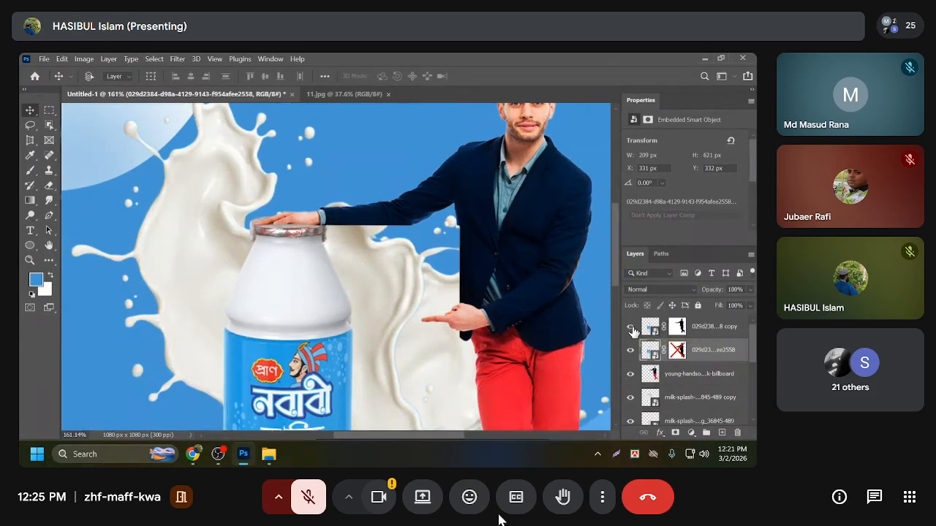
left_click(633, 331)
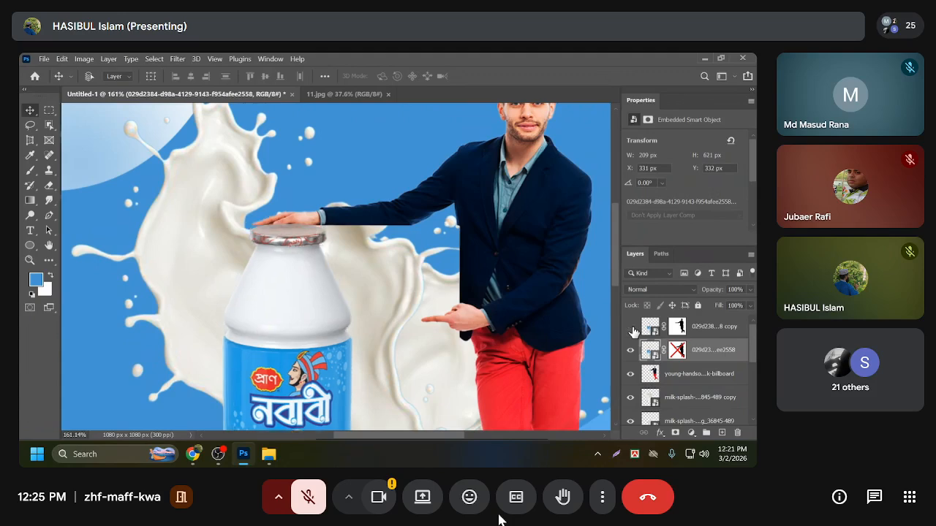
left_click(633, 330)
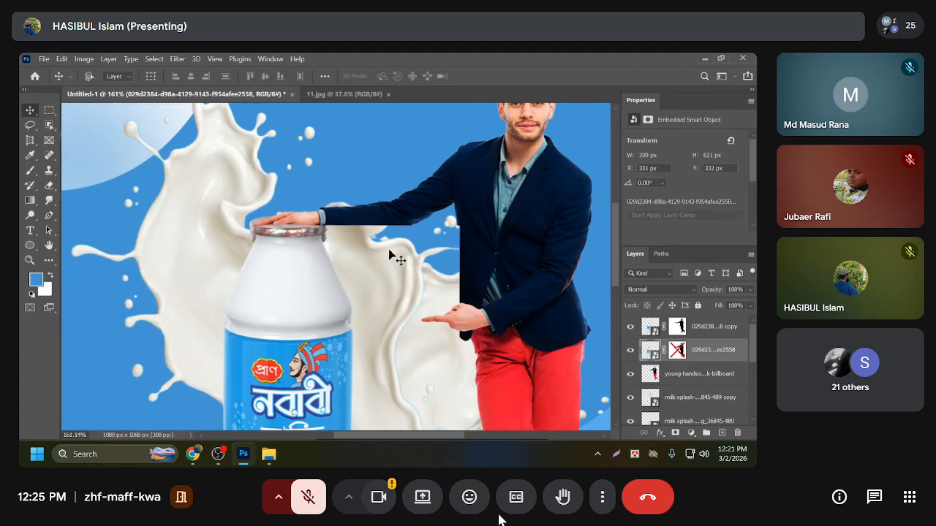
scroll(306, 230, "up", 7)
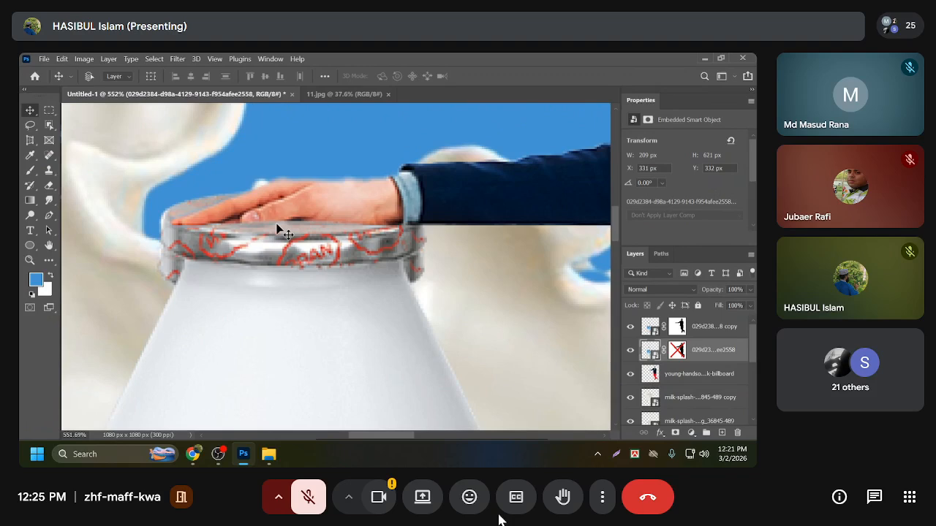
scroll(311, 279, "down", 10)
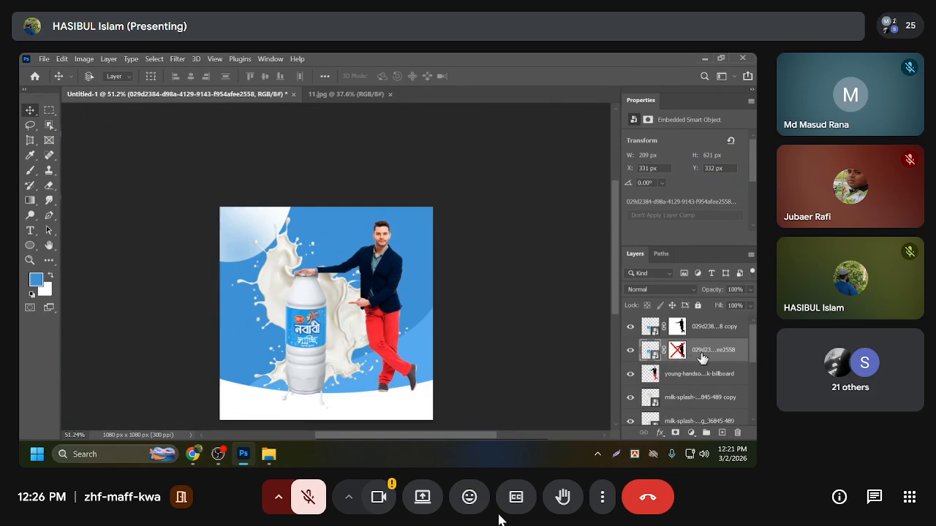
Delete the unmasked original bottle layer, keeping only the masked copy.
left_click(737, 433)
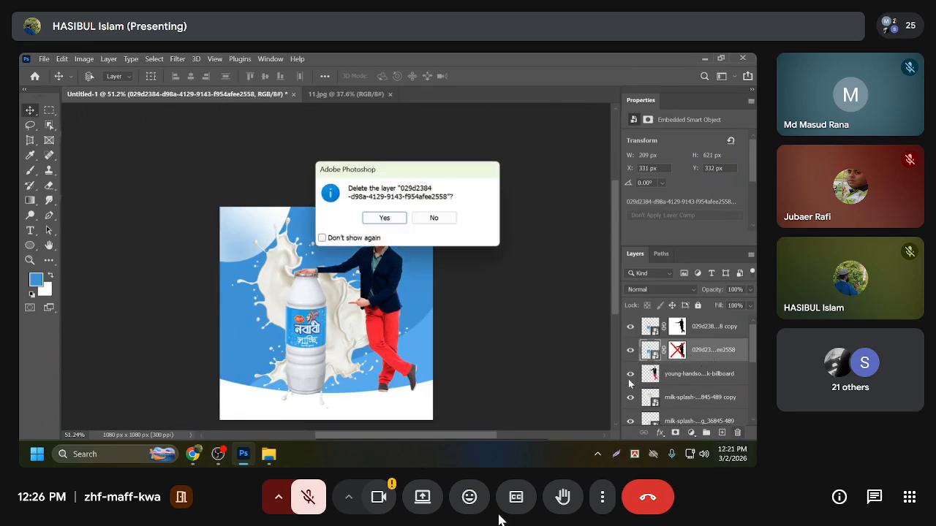
left_click(385, 216)
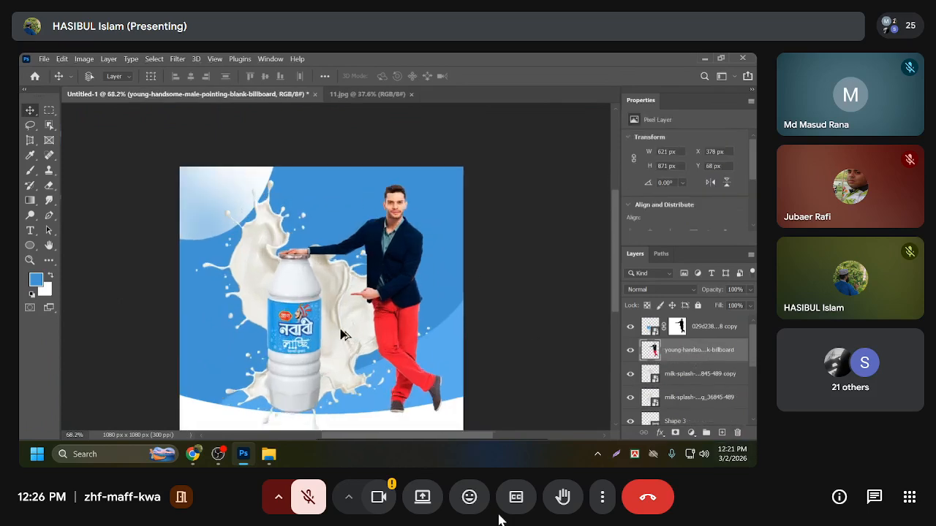
scroll(343, 336, "up", 2)
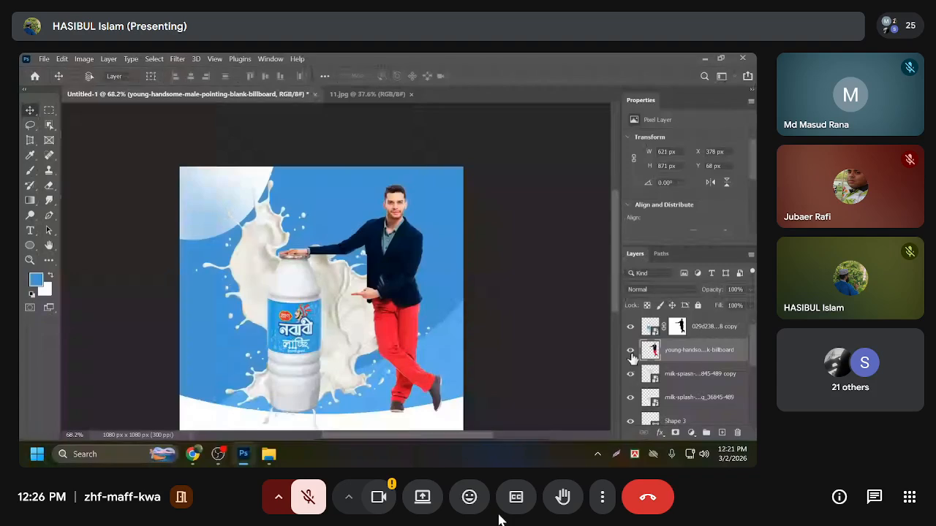
Group the masked bottle and man layers, and undo the grouping.
left_click(713, 333, "shift")
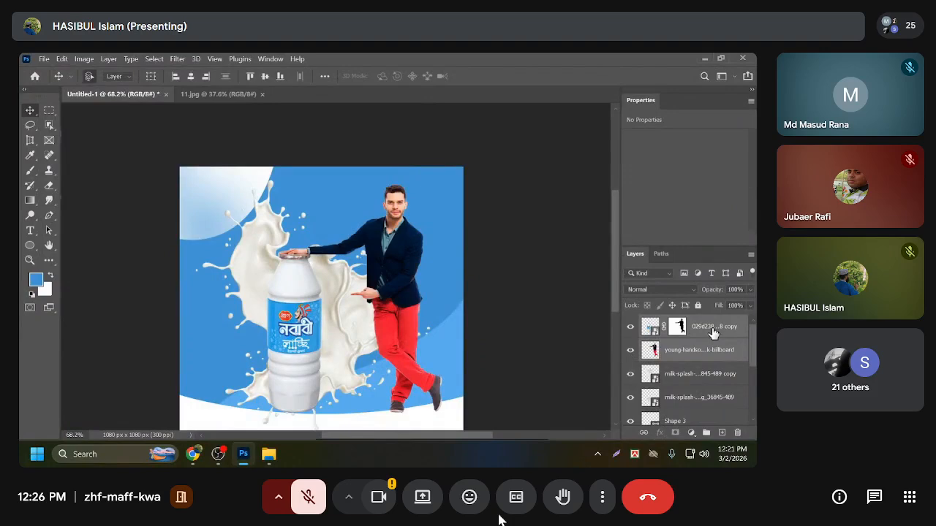
key("ctrl+g")
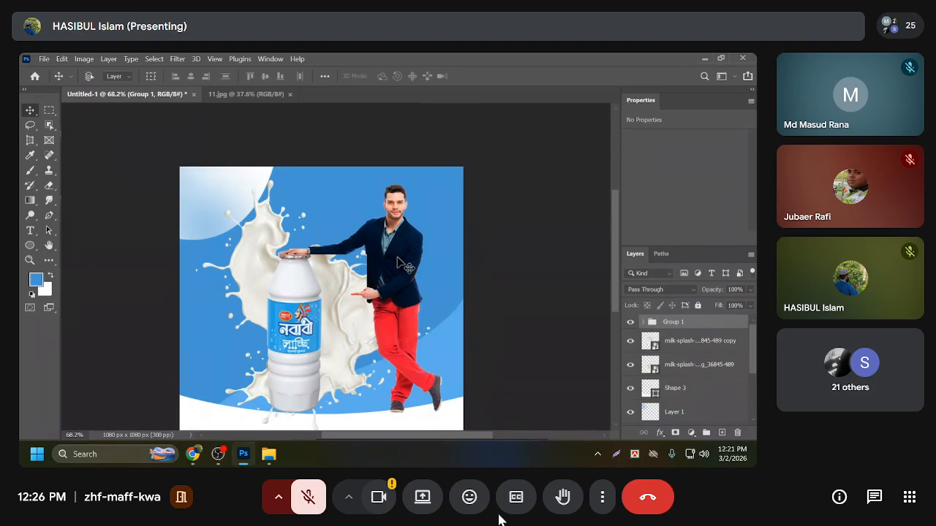
left_click(644, 322)
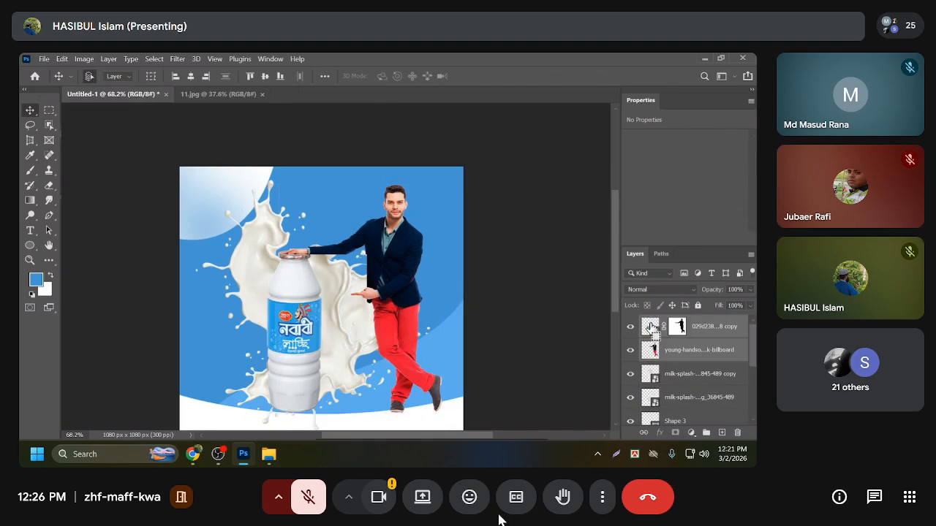
Try adding layers to and removing them from a multiple selection of the bottle, man and milk splash layers.
left_click(713, 351)
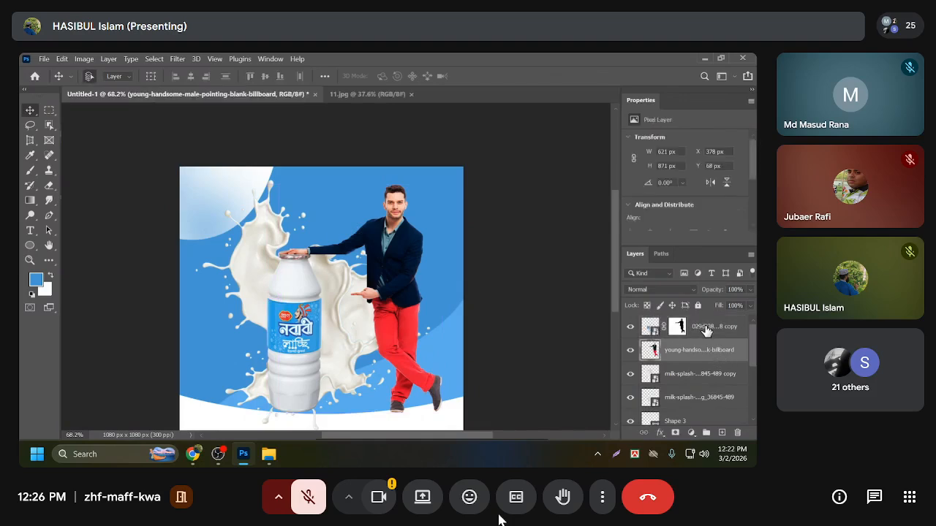
left_click(706, 330, "ctrl")
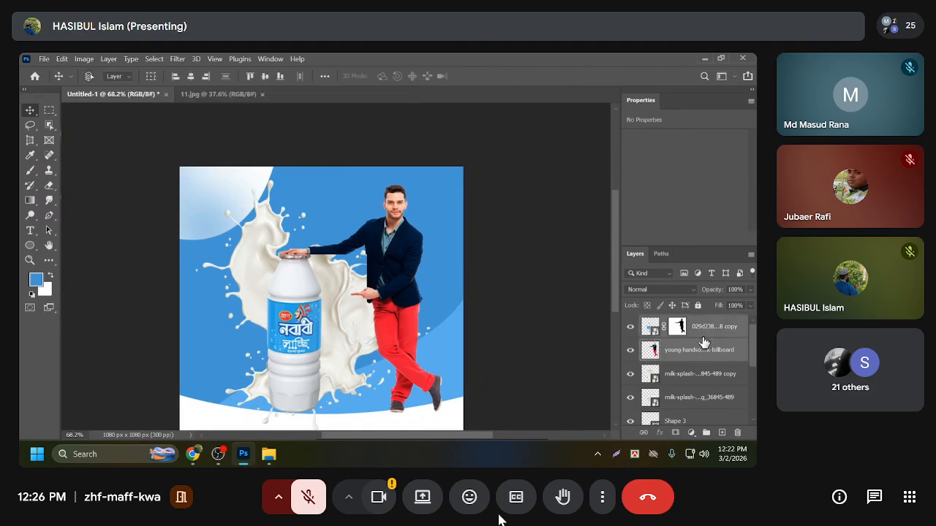
left_click(707, 354)
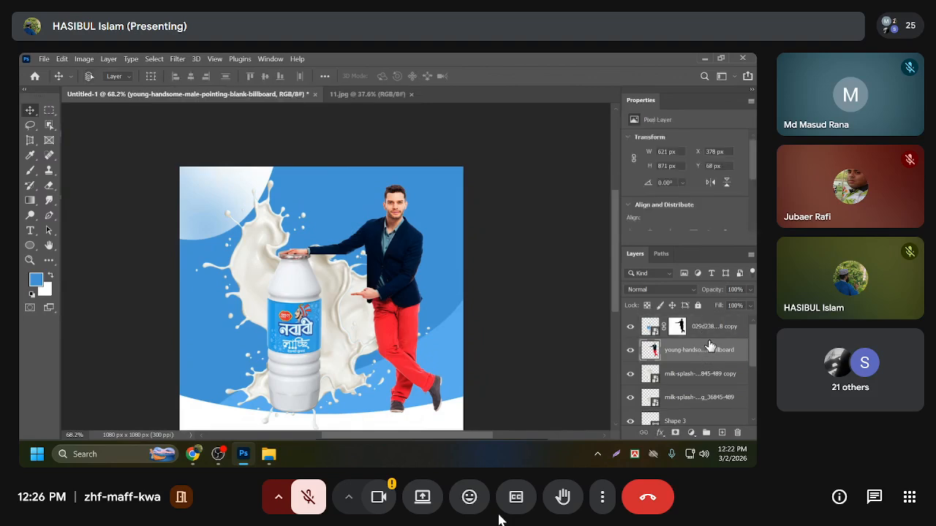
left_click(710, 329)
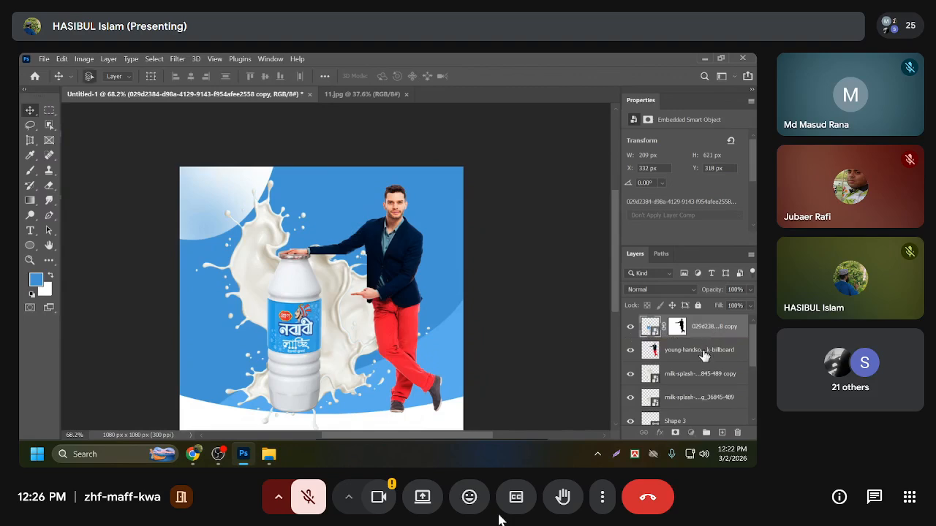
left_click(703, 352)
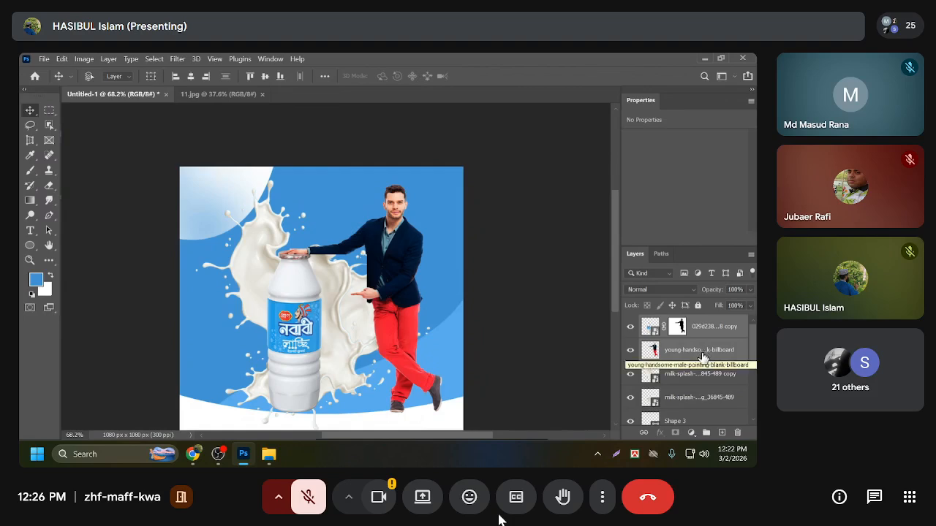
key("ctrl")
left_click(702, 379, "ctrl")
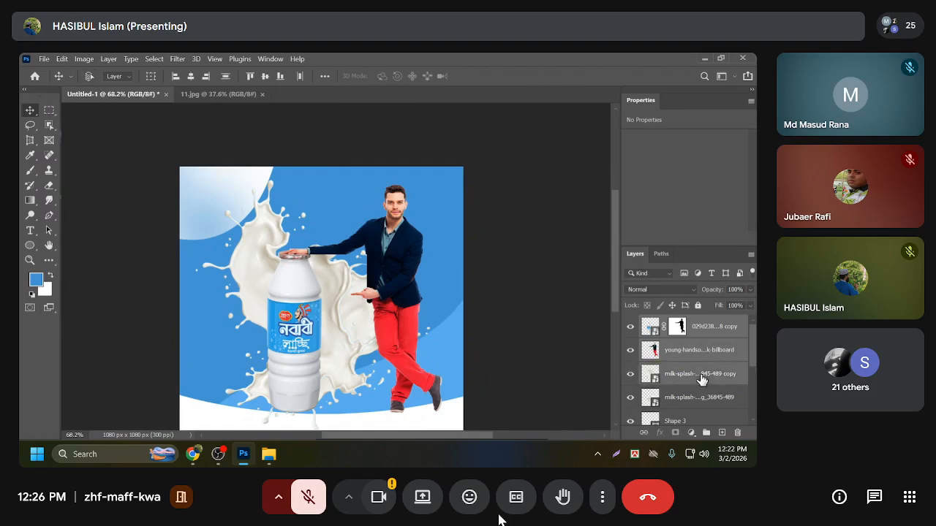
left_click(700, 400, "ctrl")
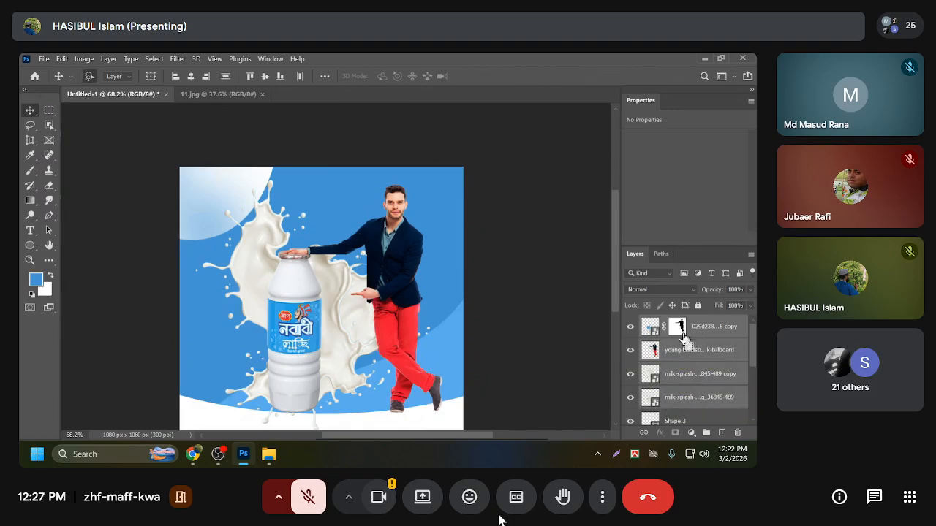
left_click(702, 356, "ctrl")
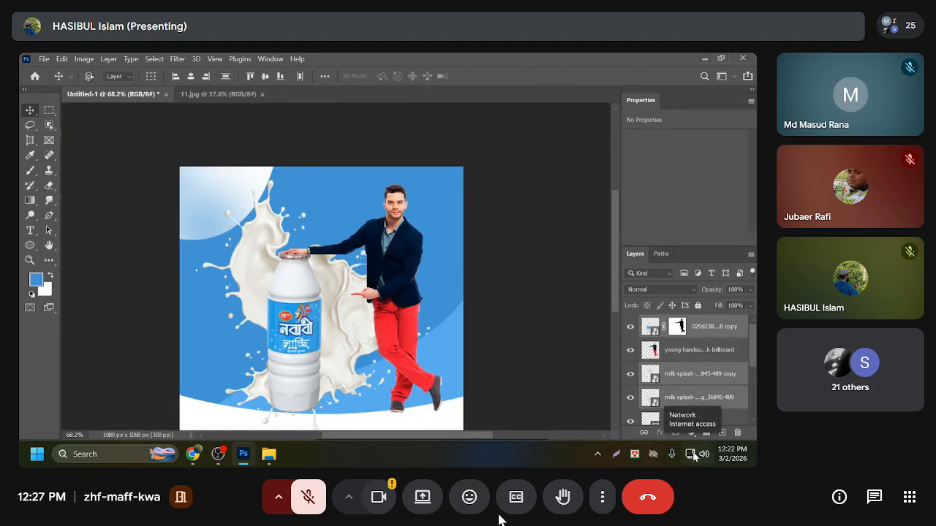
Select the masked bottle and man layers and put them in a new group.
left_click(685, 357)
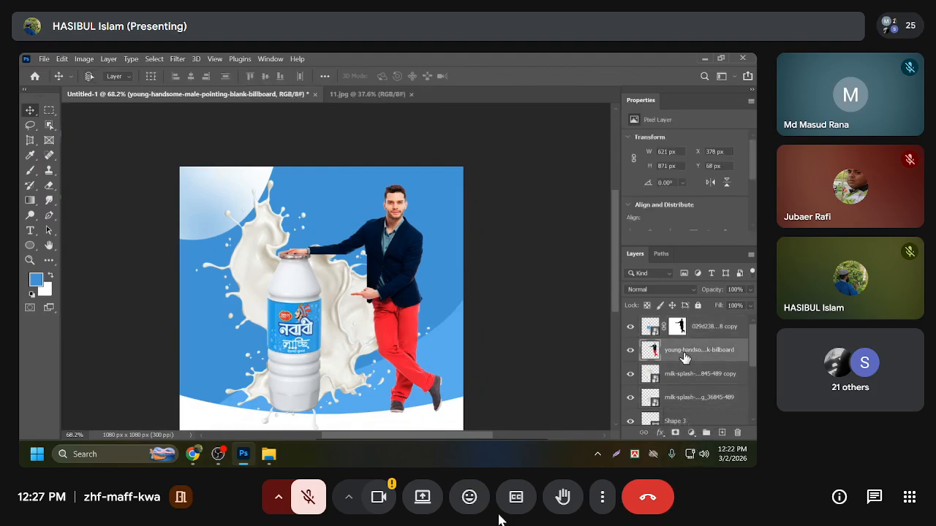
left_click(691, 347, "ctrl")
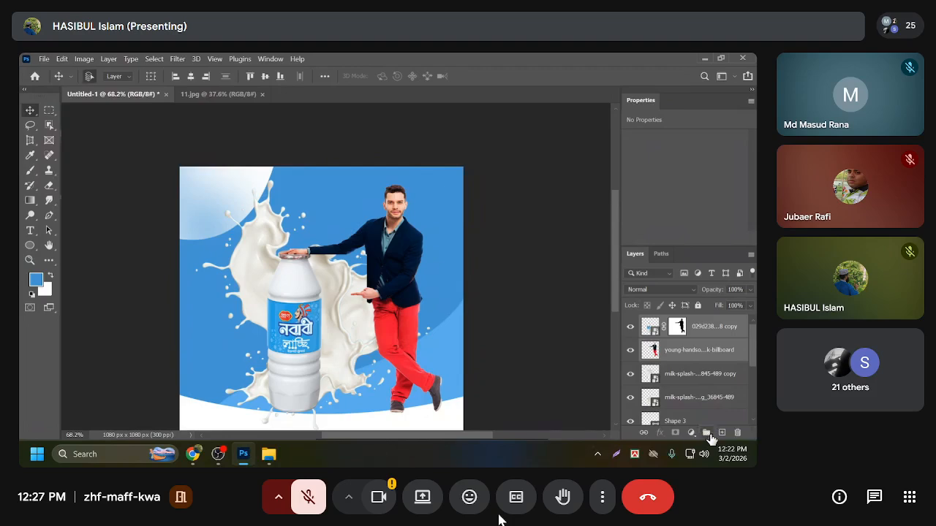
left_click(707, 432)
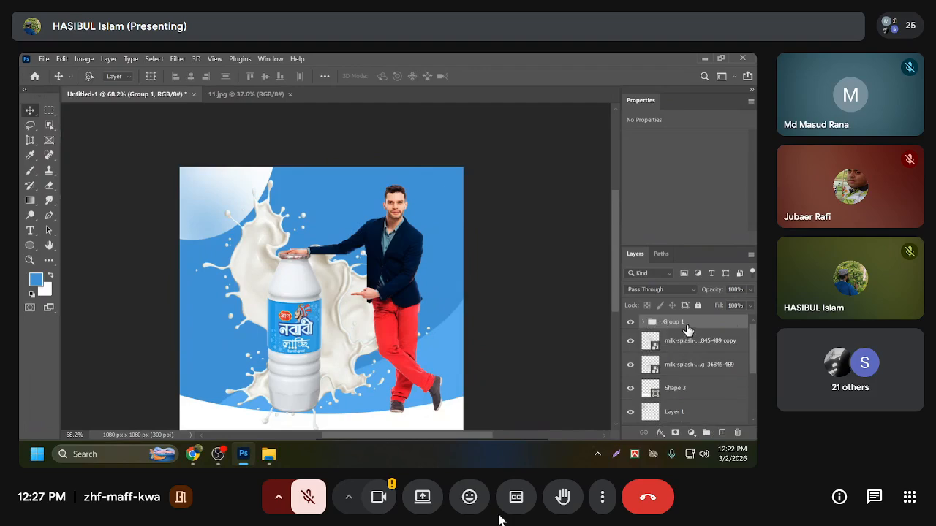
Scale the man-and-bottle group to 90.70% and position it at X 680.50 px, Y 540.00 px.
key("ctrl+t")
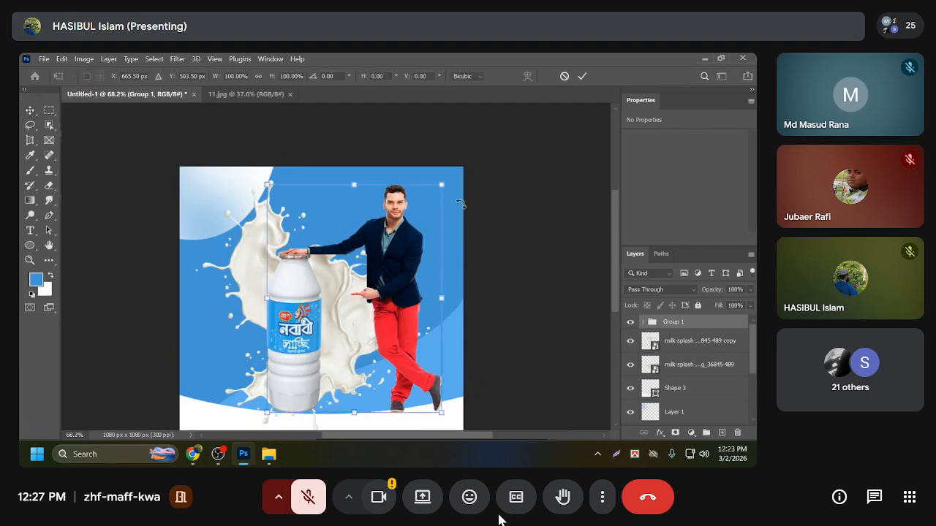
left_click_drag(361, 183, 357, 205)
left_click_drag(330, 288, 333, 291)
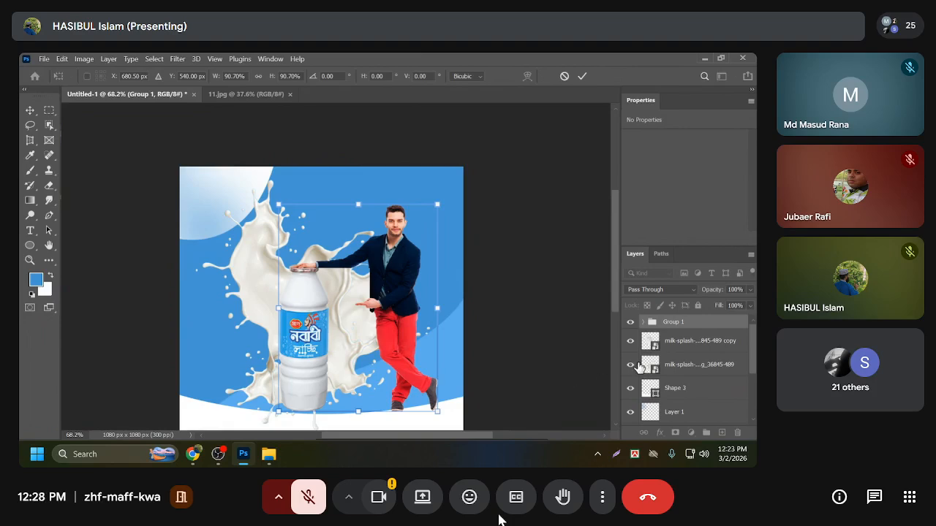
Group the two milk splash layers and shift the group slightly down and to the right behind the bottle.
left_click(690, 352)
left_click(693, 366, "ctrl")
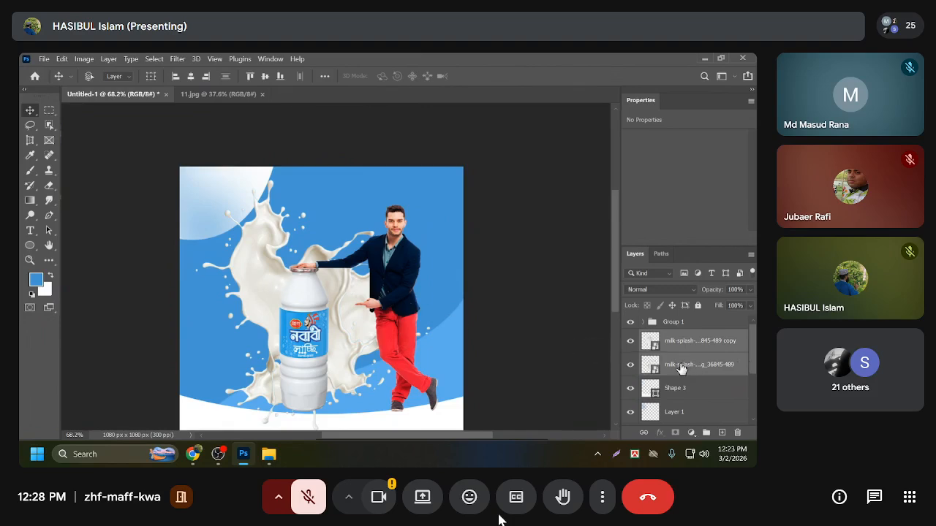
key("ctrl+g")
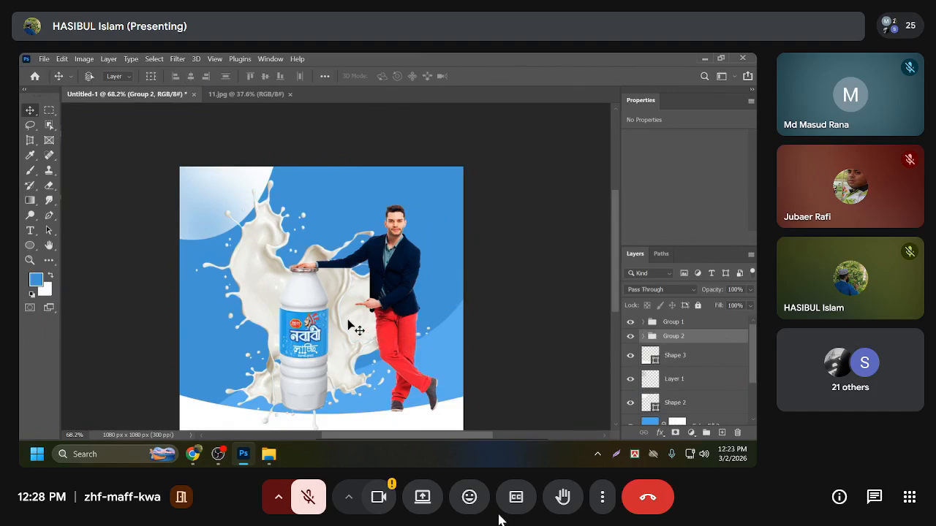
left_click_drag(346, 329, 349, 338)
scroll(340, 339, "down", 2)
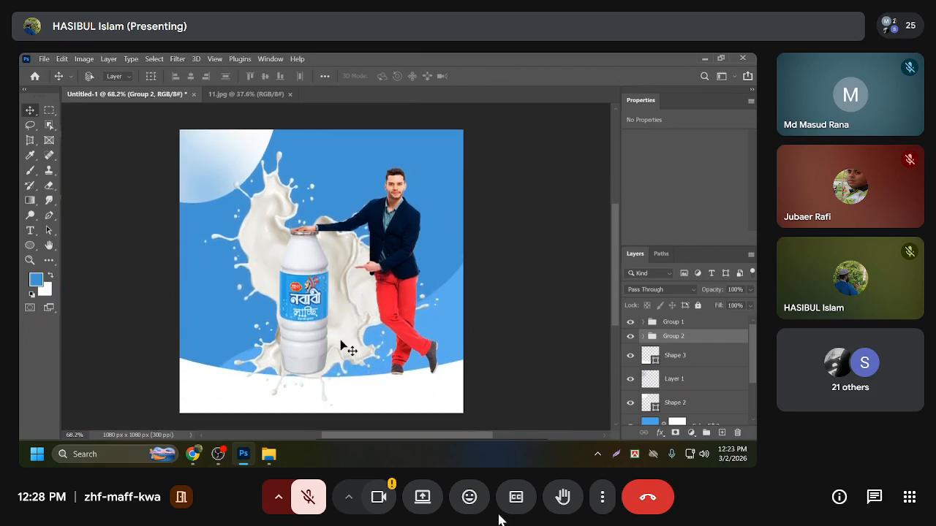
Compare the ad with the reference image 11.jpg and check the milk splash group by hiding and showing it.
left_click(245, 94)
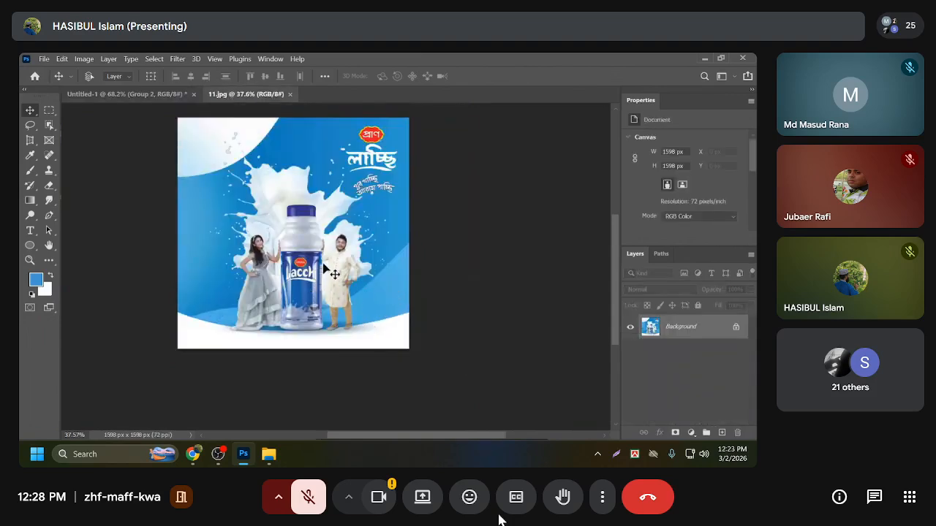
left_click(138, 93)
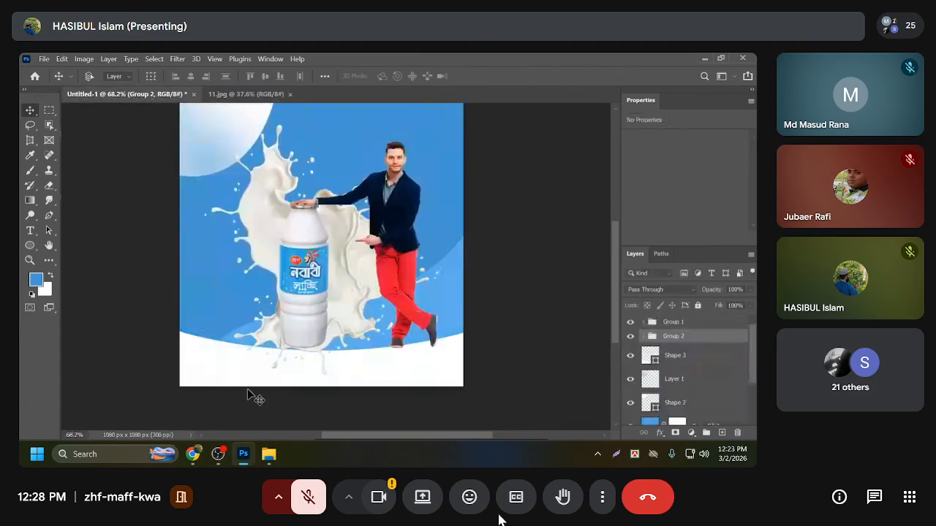
scroll(318, 343, "down", 1)
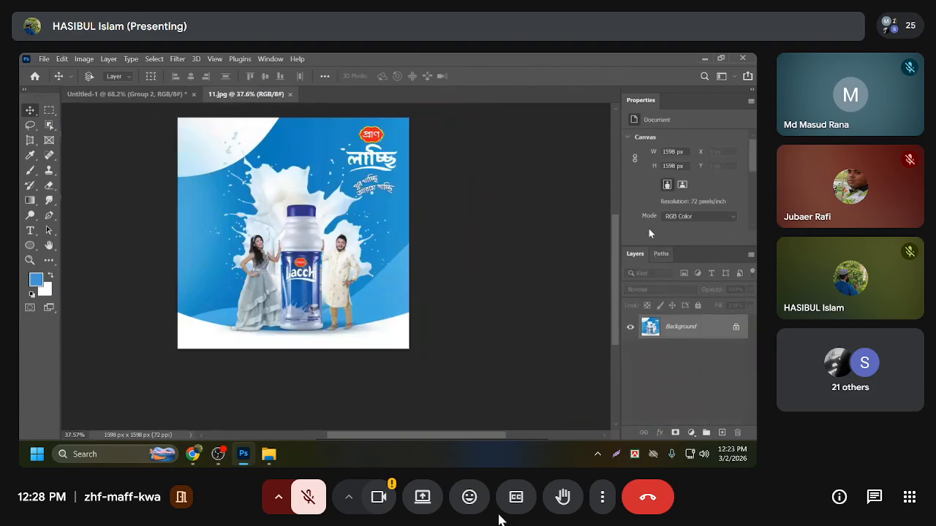
left_click(146, 92)
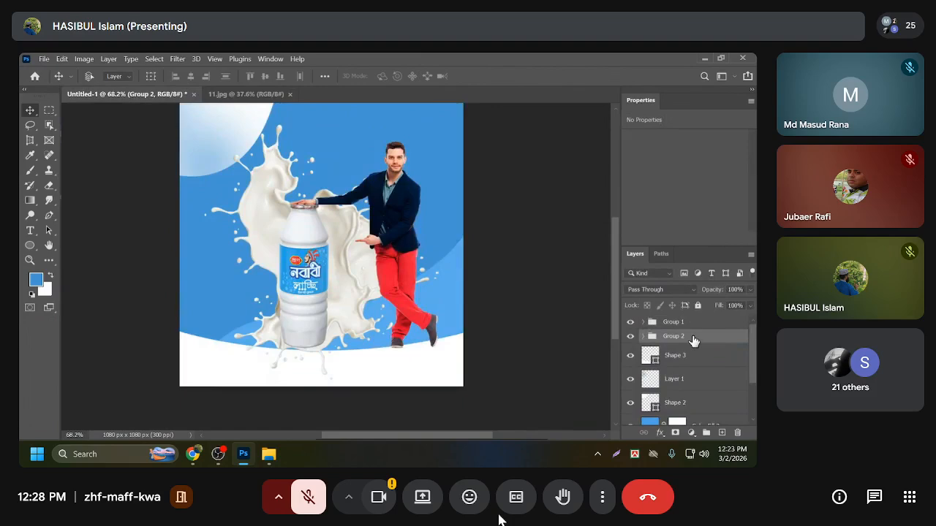
left_click(630, 338)
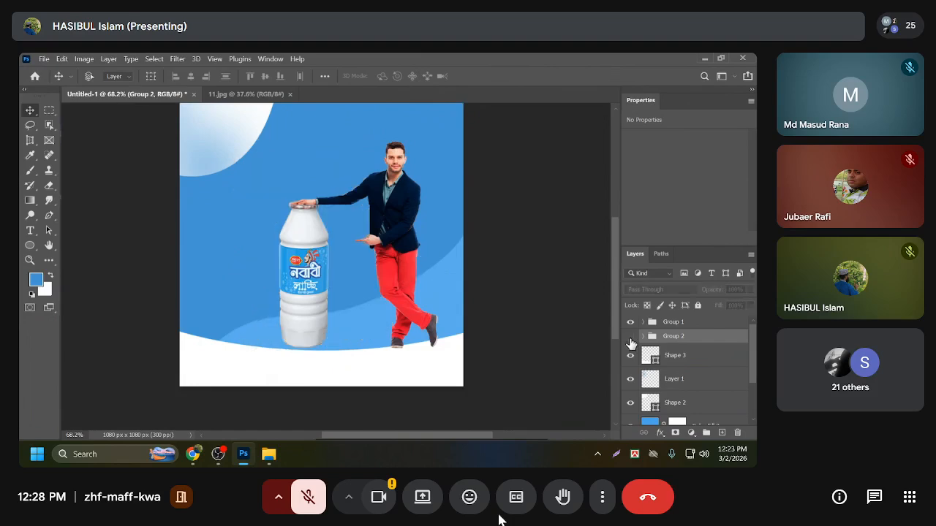
left_click(630, 338)
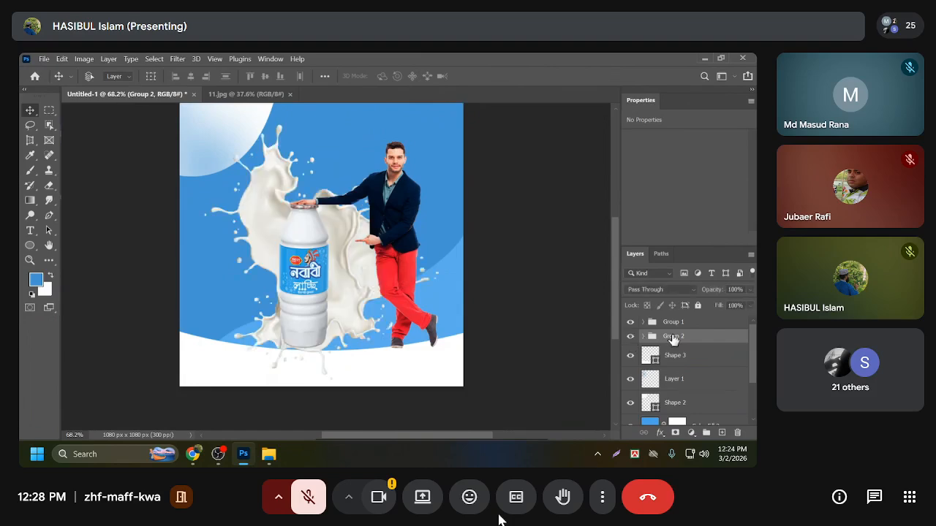
Add a layer mask to the milk splash group and paint its lower edge black, raising the brush opacity to 100%.
left_click(675, 433)
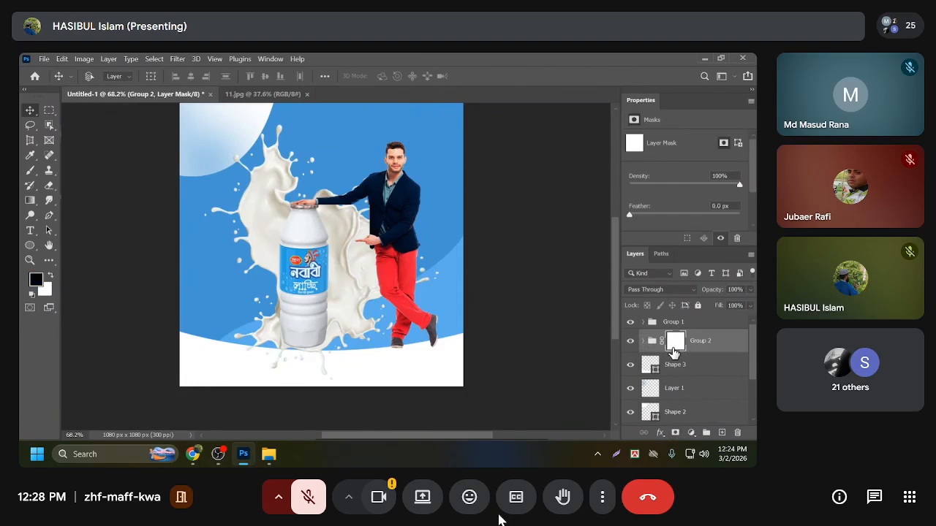
left_click(32, 172)
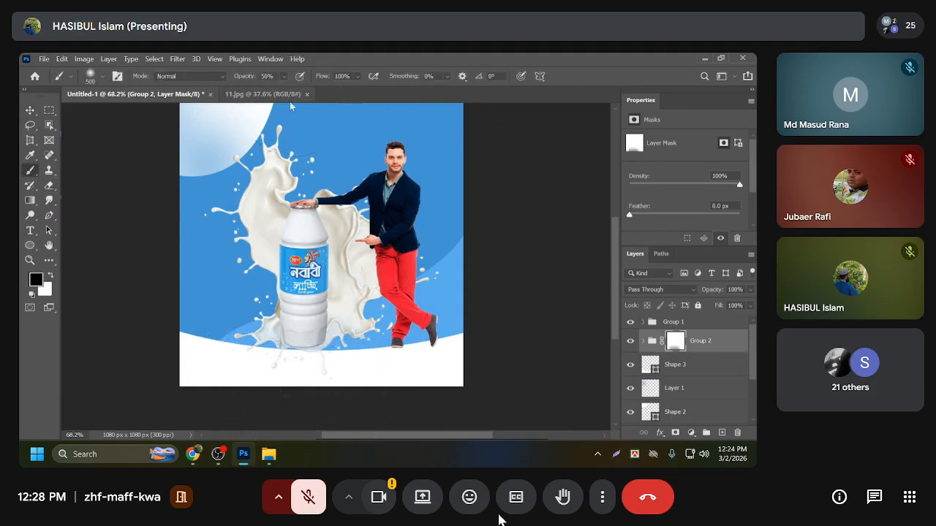
left_click(283, 76)
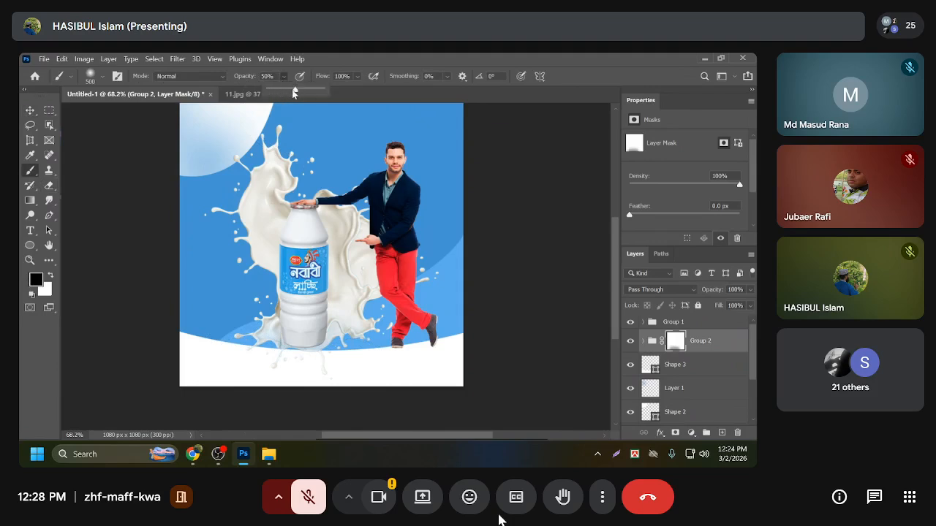
left_click_drag(297, 92, 329, 92)
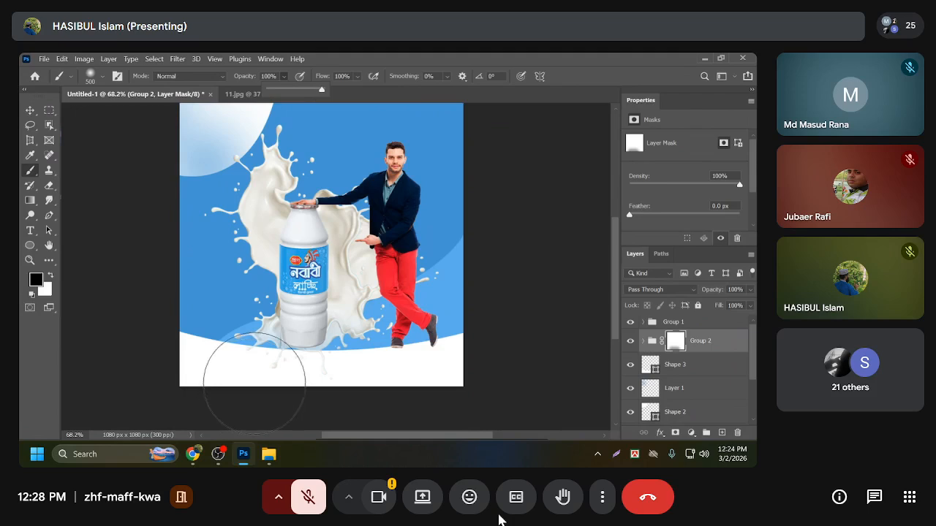
mouse_move(285, 366)
left_mouse_down()
mouse_move(404, 370)
mouse_move(359, 395)
left_mouse_up()
Reduce the brush to 100 px and mask out the remaining splash around the bottle's base and the man's feet.
key("bracketleft")
key("bracketleft")
key("bracketleft")
key("bracketleft")
key("bracketleft")
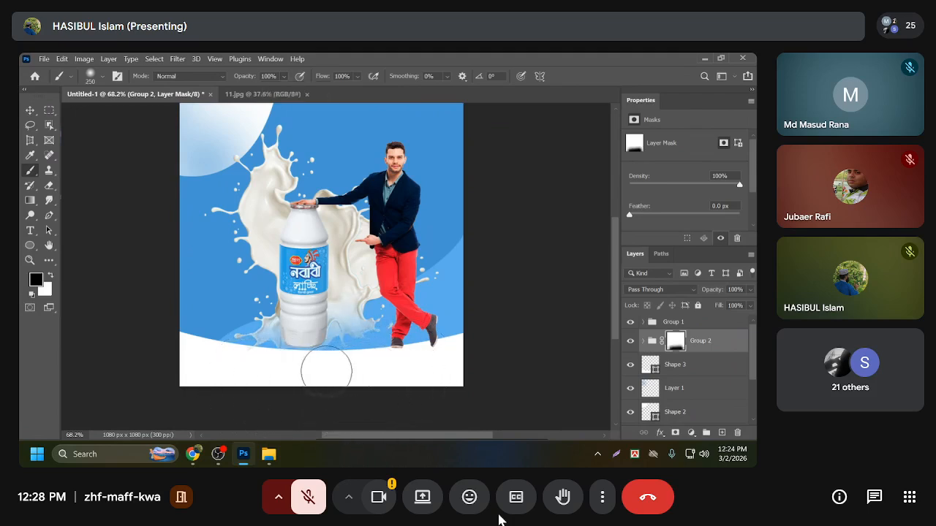
key("bracketleft")
key("bracketleft")
key("bracketleft")
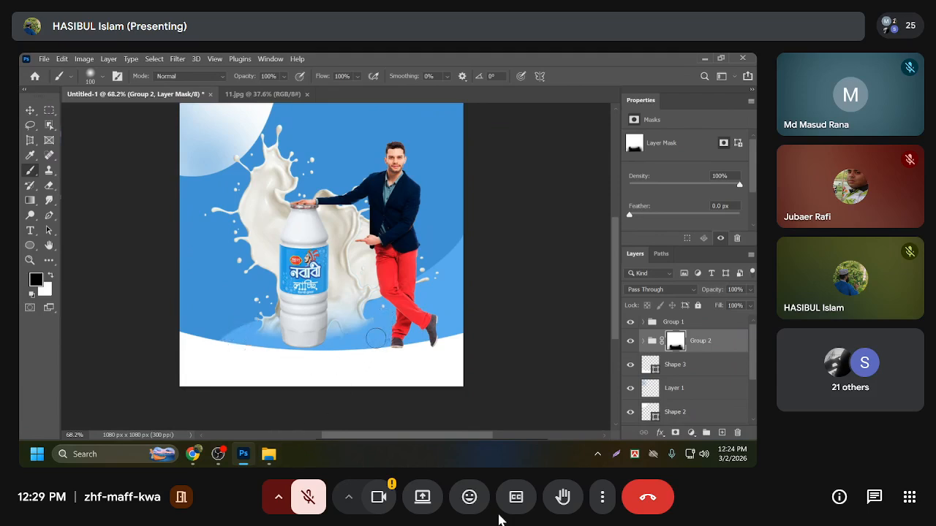
Select the man-and-bottle group and move it slightly to the right and up.
scroll(314, 317, "down", 3)
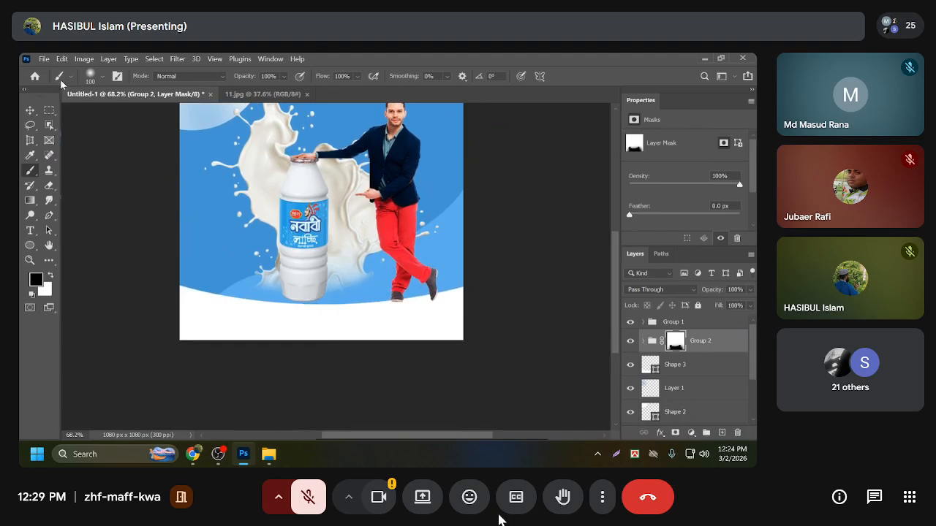
left_click(30, 110)
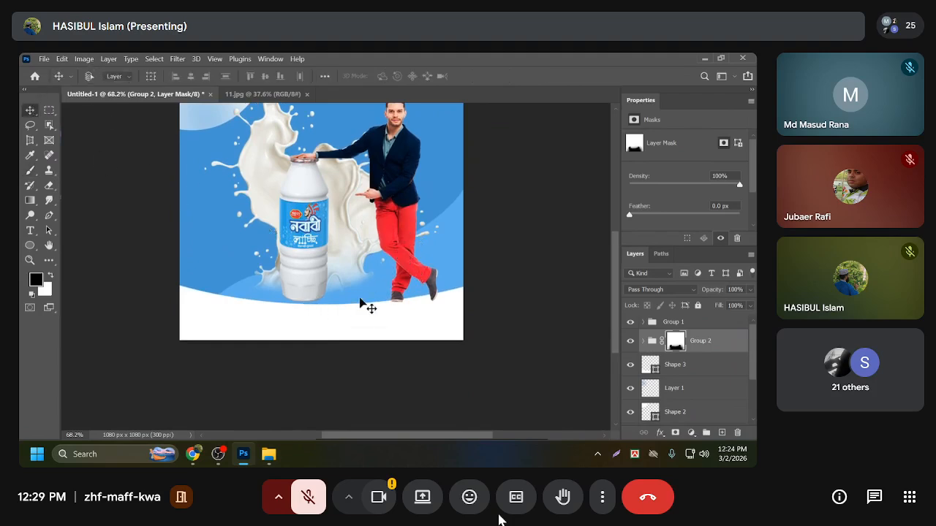
left_click(672, 323)
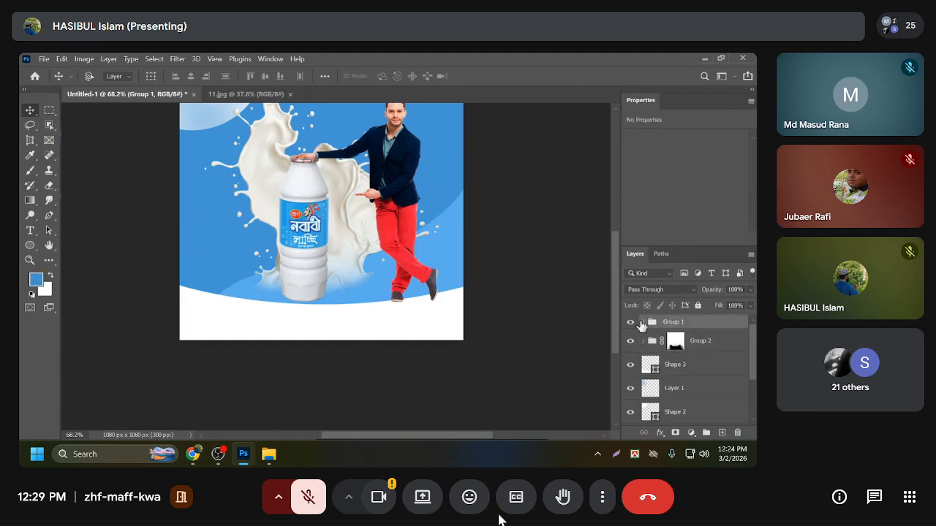
left_click_drag(400, 258, 409, 256)
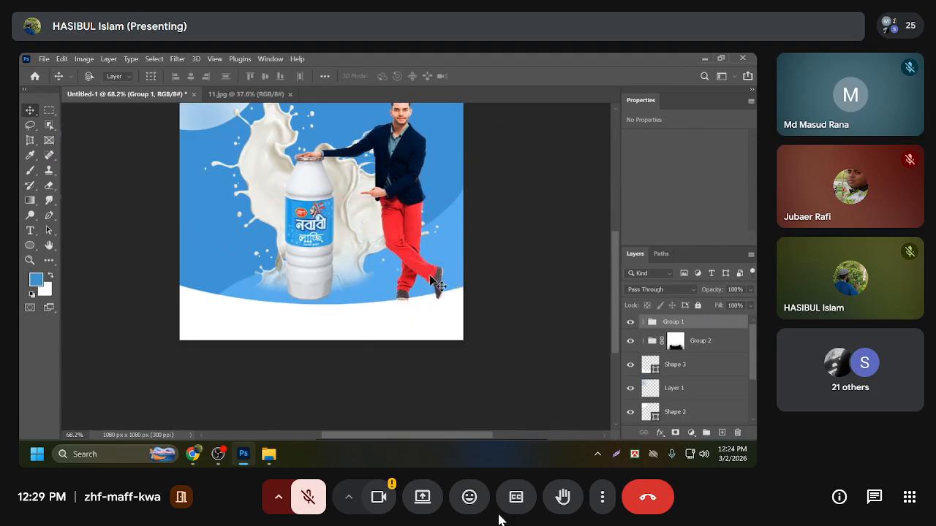
Scale the bottle layer inside Group 1 to about 104%, extending its base down over the white curved floor.
scroll(450, 303, "up", 3)
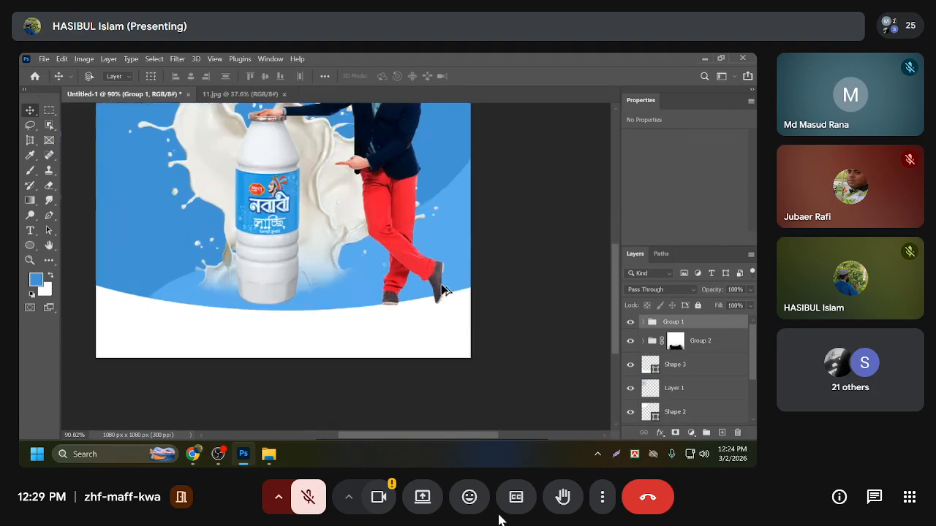
scroll(439, 295, "up", 3)
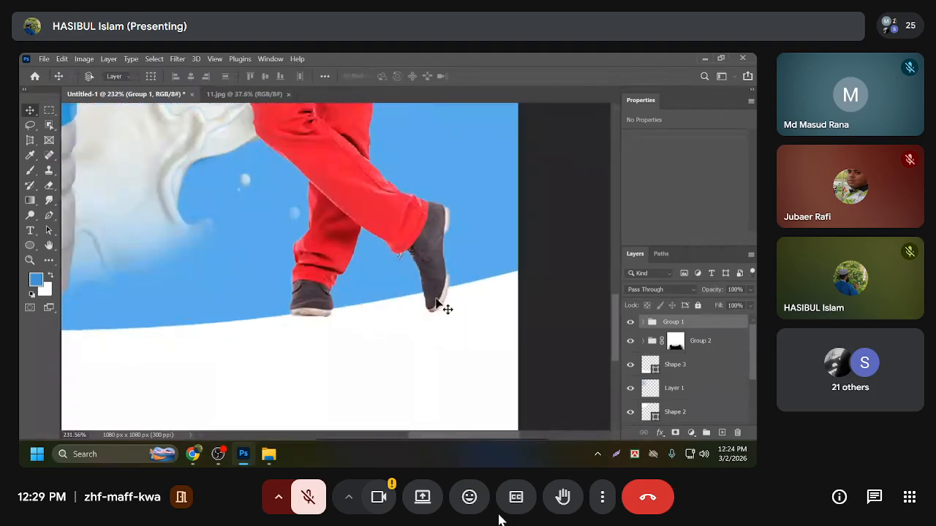
scroll(424, 317, "down", 1)
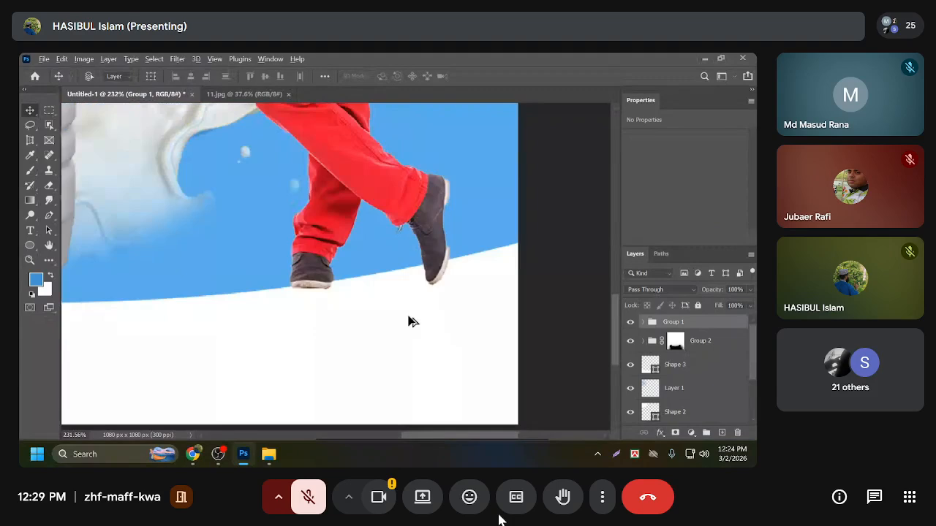
scroll(413, 321, "down", 2)
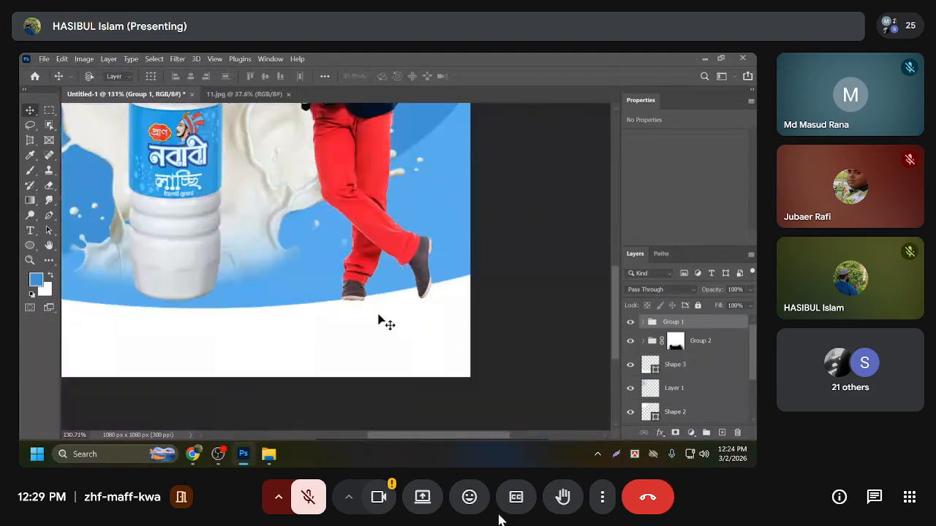
scroll(322, 295, "down", 1)
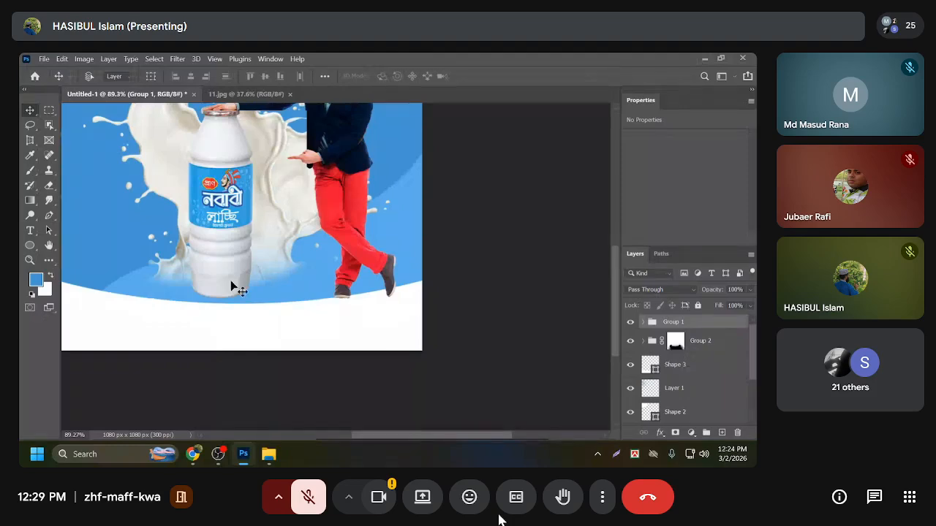
scroll(230, 249, "up", 1)
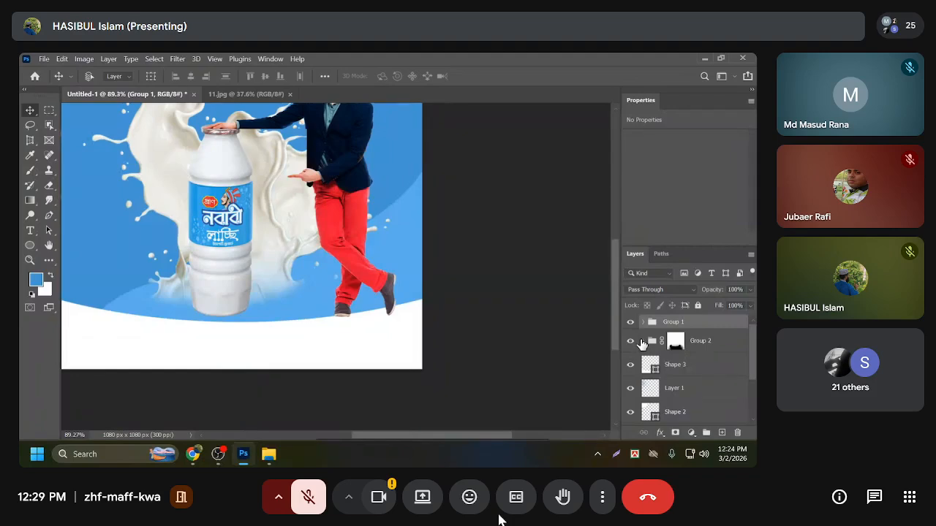
left_click(641, 342)
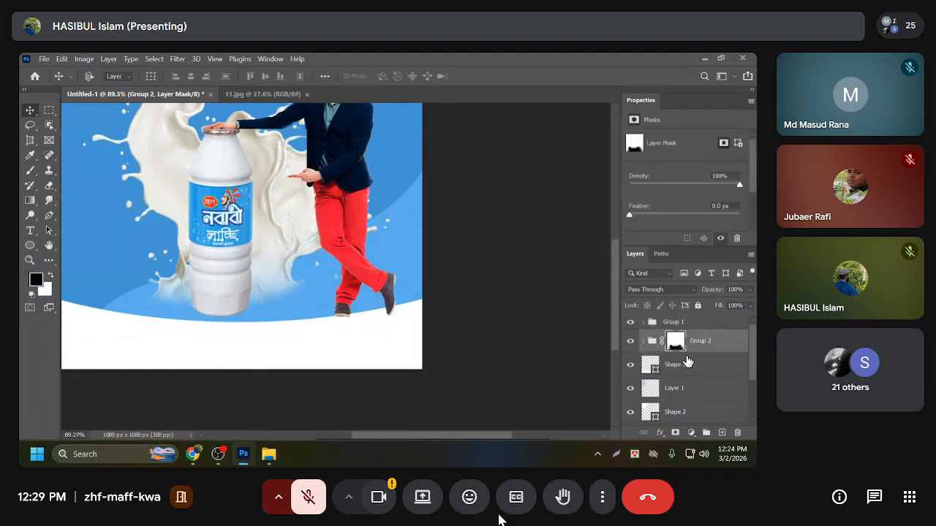
left_click(644, 342)
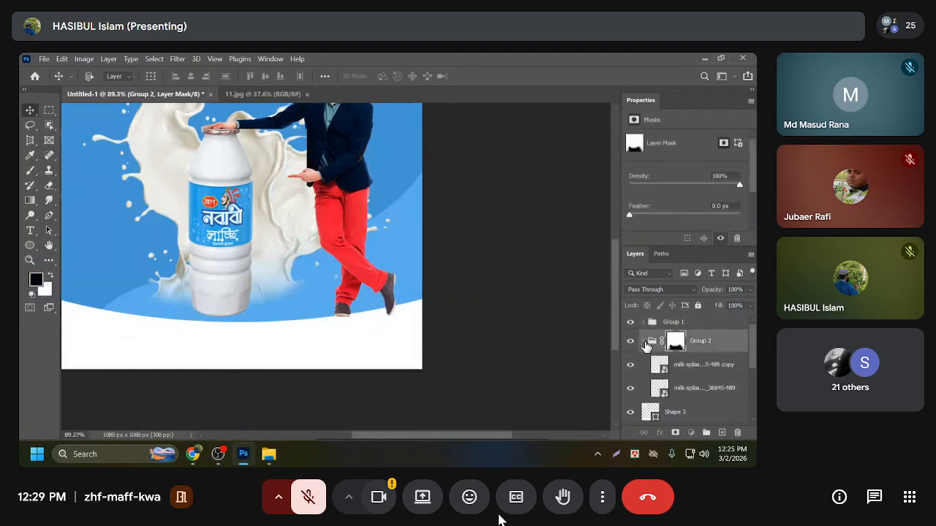
left_click(645, 342)
left_click(644, 323)
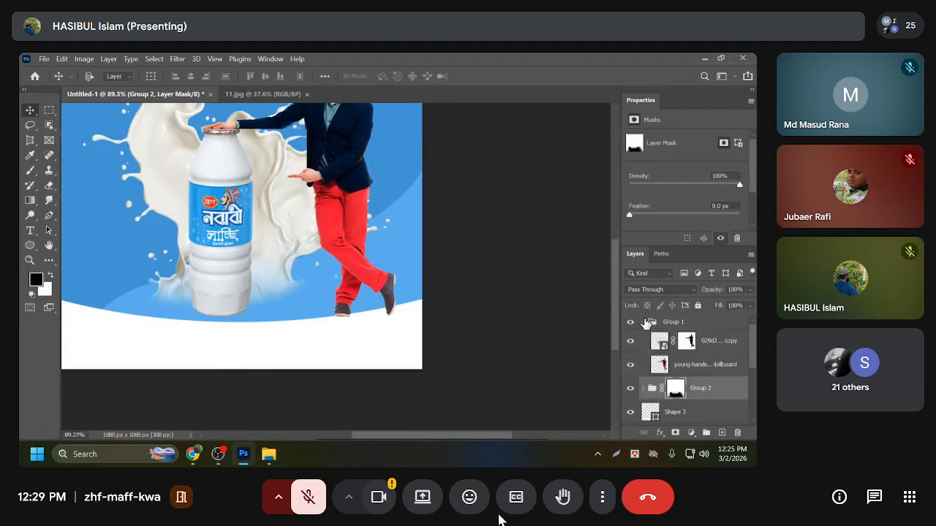
left_click(712, 346)
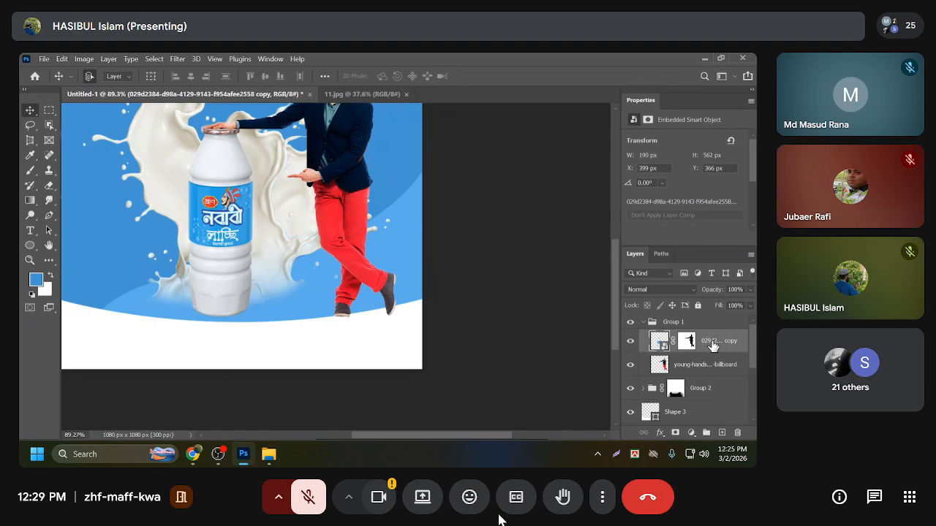
left_click_drag(713, 346, 662, 350)
key("ctrl+t")
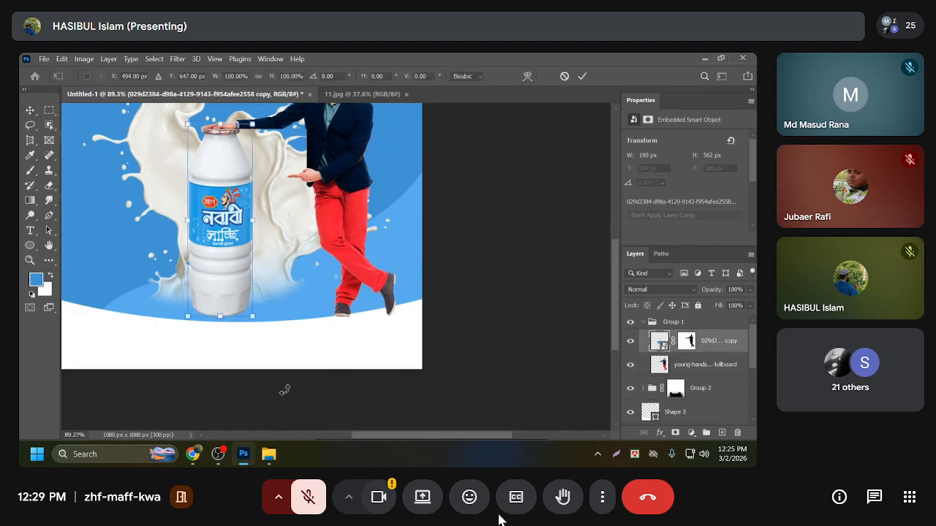
left_click_drag(217, 320, 217, 327)
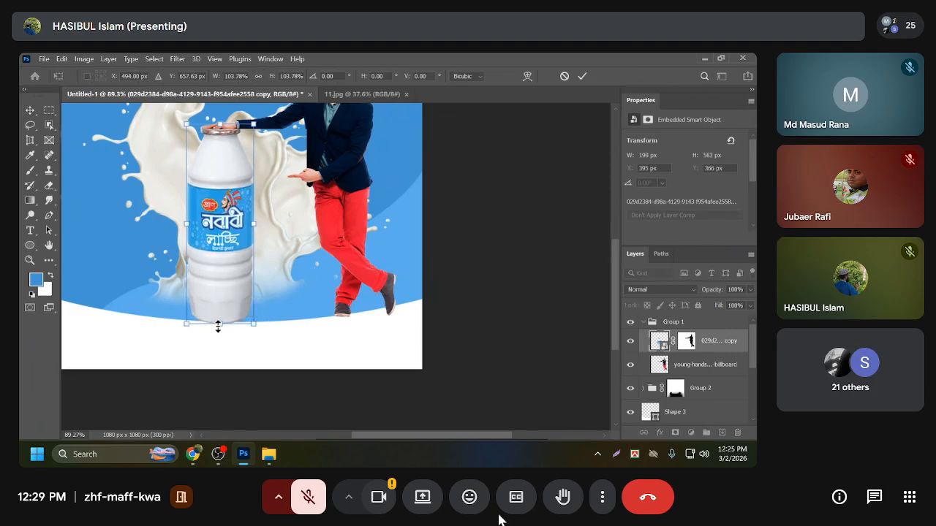
key("Return")
scroll(244, 340, "down", 2)
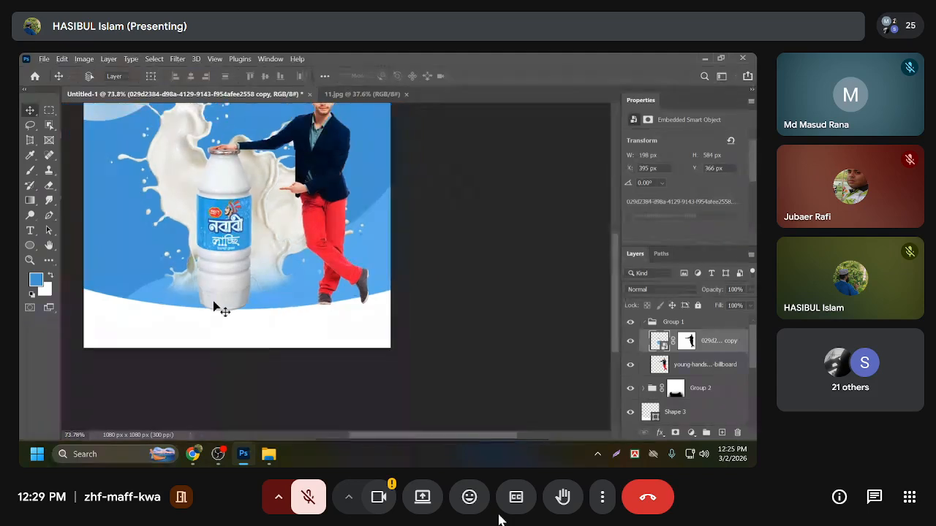
Collapse the man-and-bottle group and hide it.
left_click(650, 326)
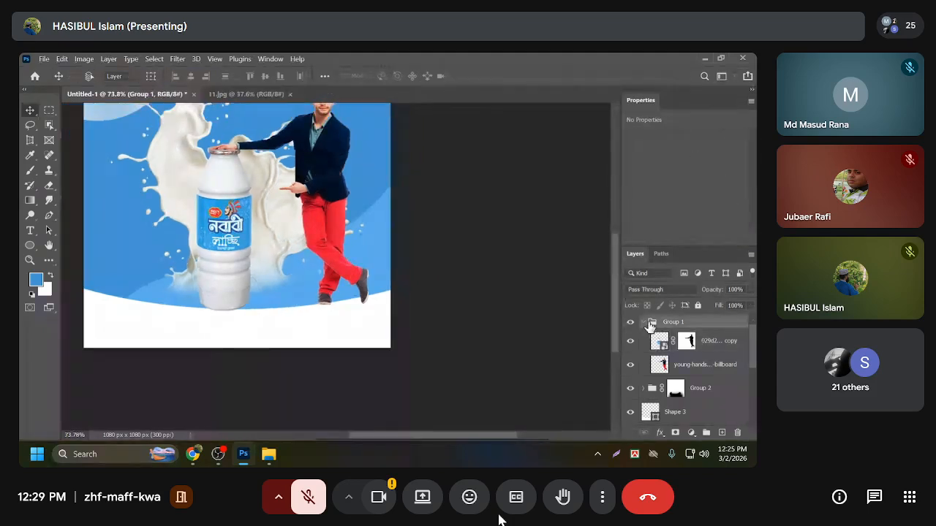
left_click(645, 322)
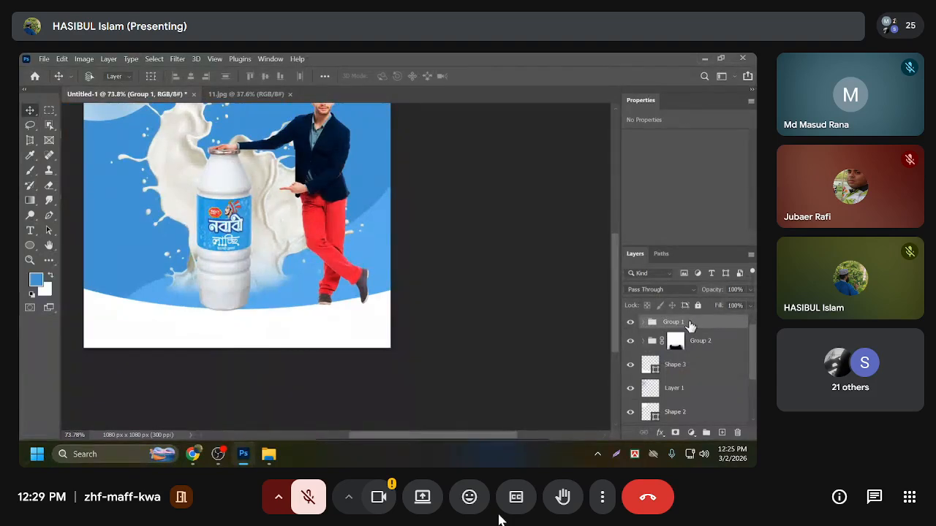
left_click(627, 323)
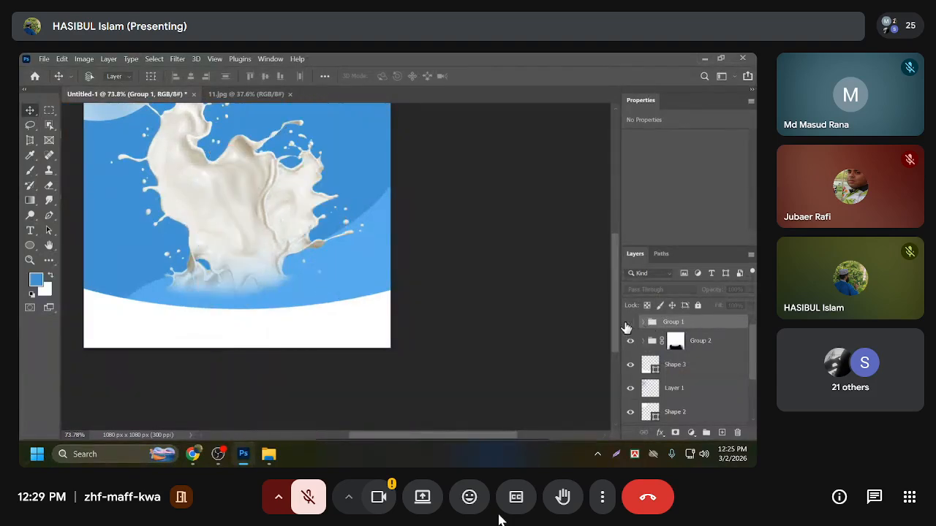
Show and expand Group 1, then add a new empty layer between the bottle and the male model layers.
left_click(628, 323)
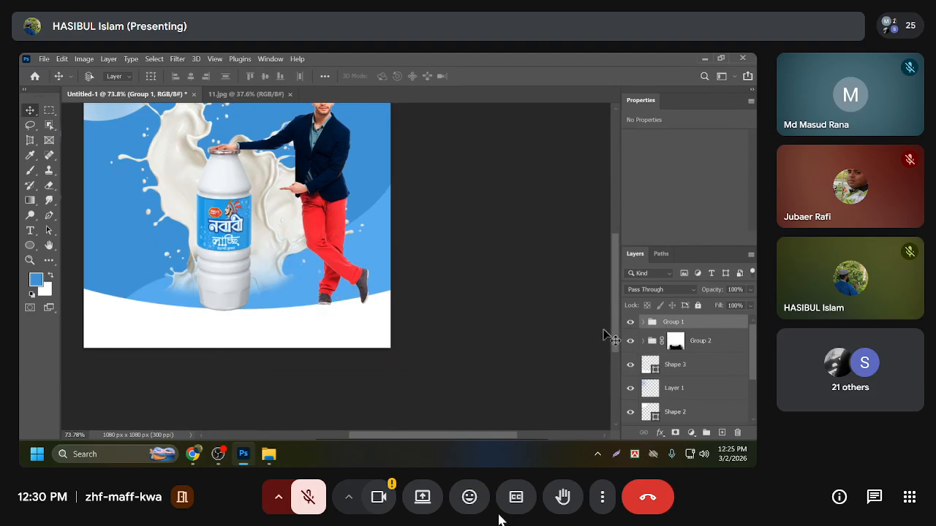
left_click(644, 323)
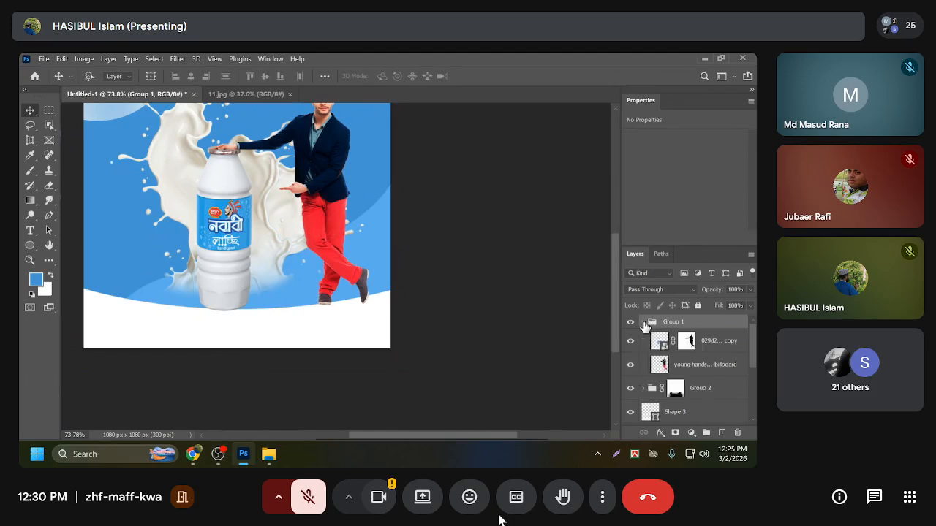
left_click(713, 348)
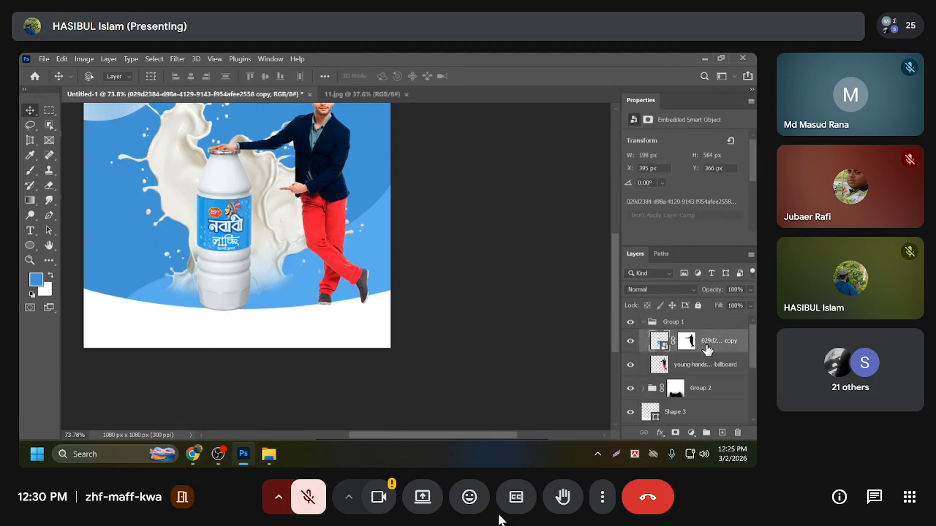
left_click(706, 371)
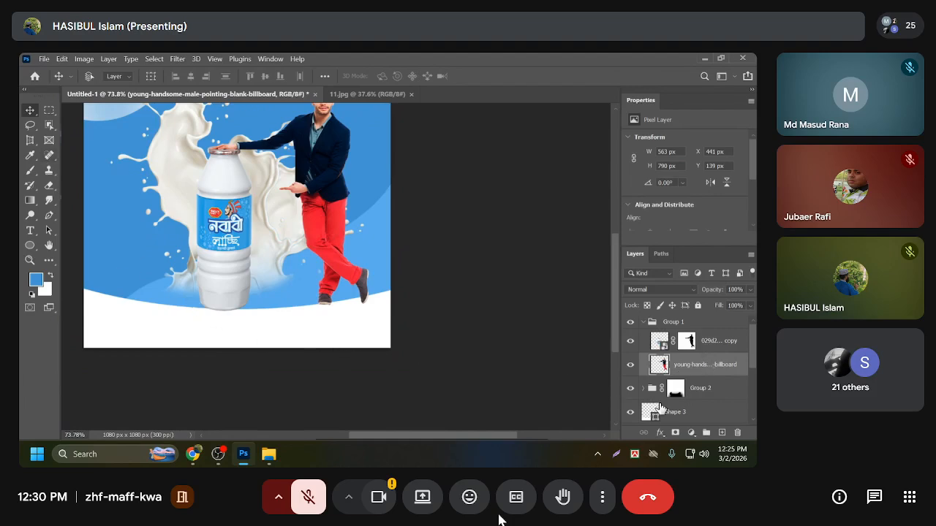
left_click(721, 432)
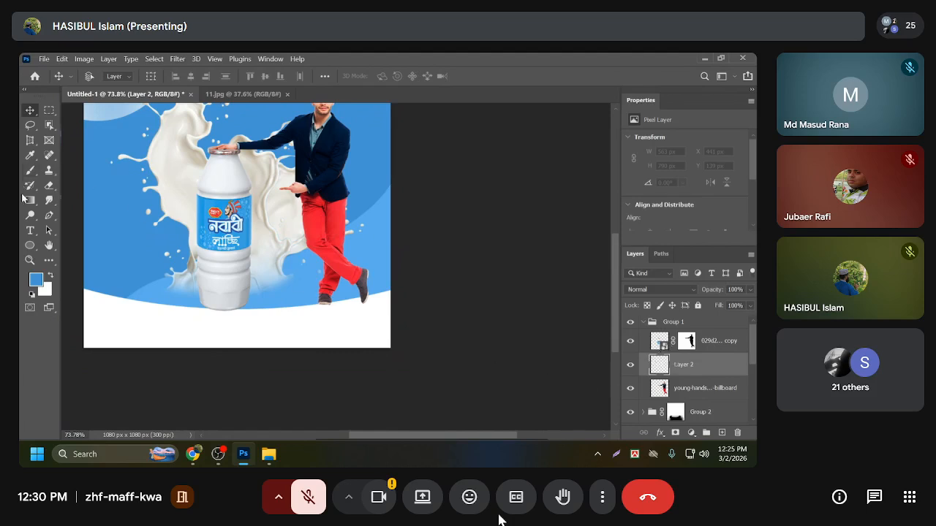
Set up a 100 px Soft Round brush with 0% hardness and flatten its tip into a thin horizontal ellipse.
left_click(31, 169)
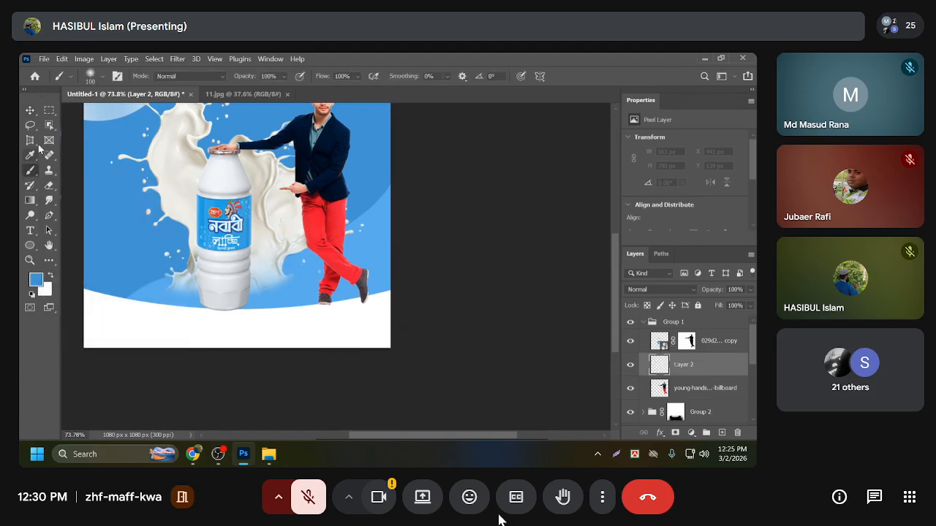
left_click(103, 76)
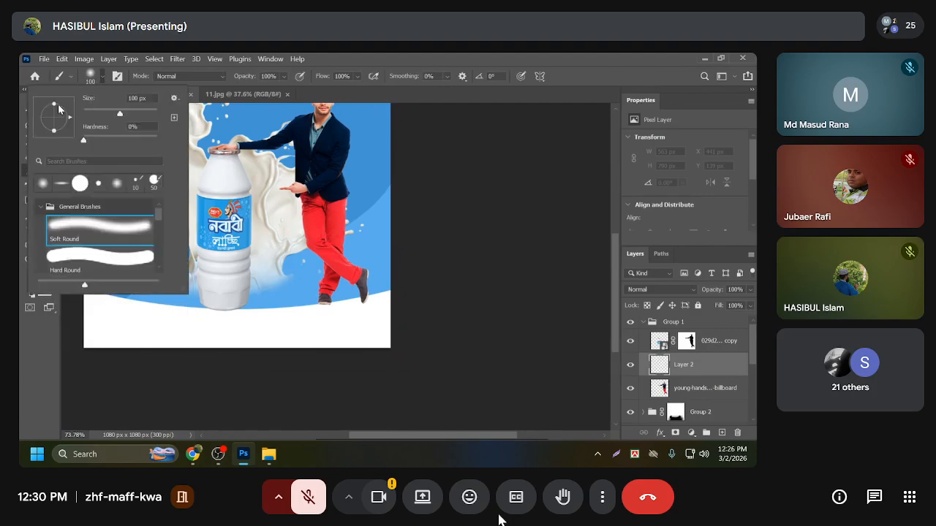
left_click_drag(55, 108, 55, 117)
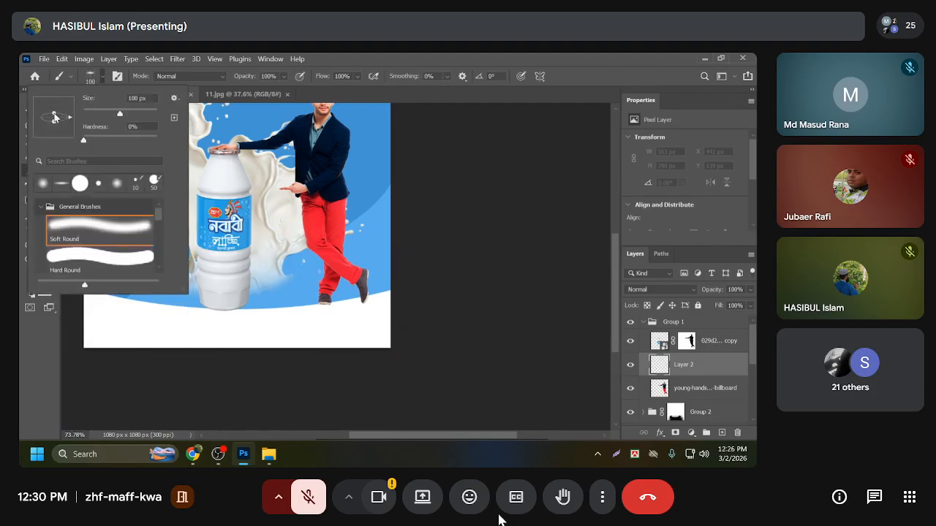
left_click(90, 77)
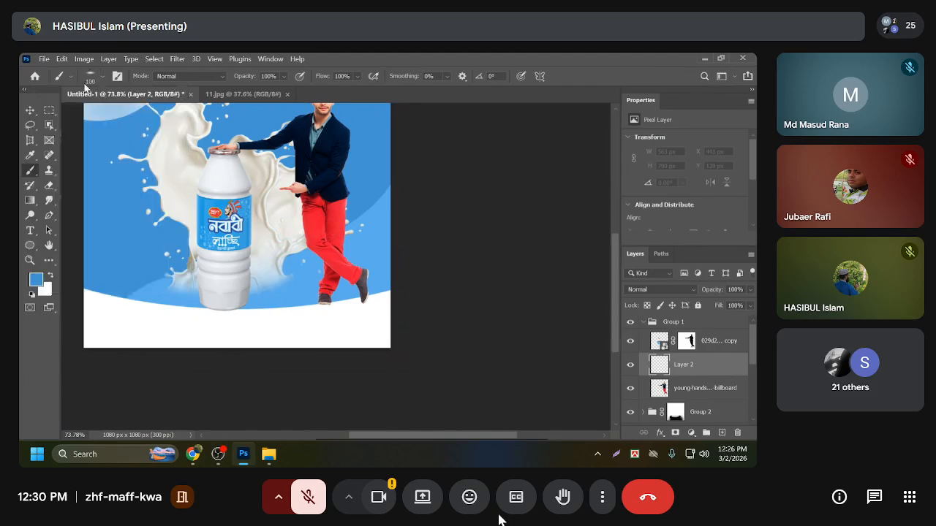
left_click(89, 77)
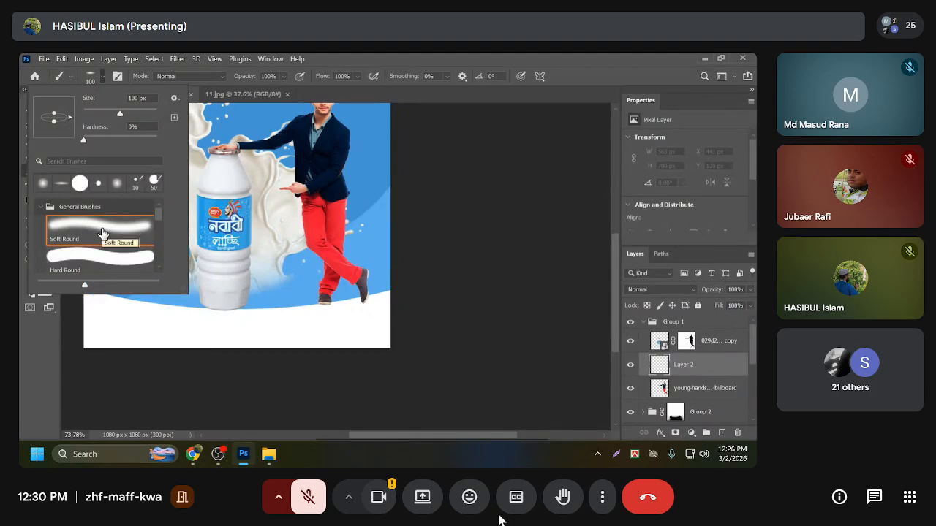
left_click(93, 76)
Dab a soft near-black shadow beneath the bottle's base on the new layer, with the brush enlarged to 250 px.
left_click(33, 281)
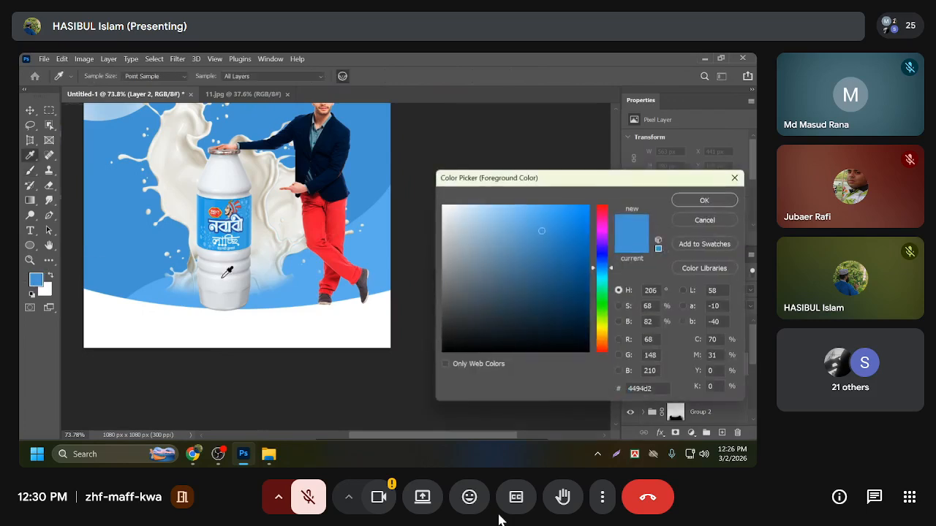
mouse_move(458, 294)
left_mouse_down()
mouse_move(436, 329)
mouse_move(438, 313)
mouse_move(442, 321)
left_mouse_up()
left_click(691, 202)
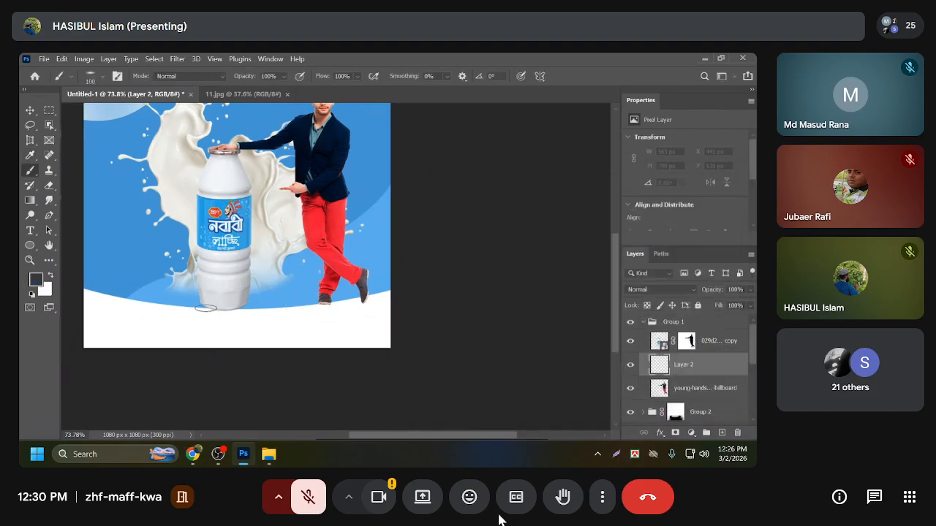
key("bracketright")
key("bracketright")
key("bracketright")
key("bracketright")
left_click(225, 305)
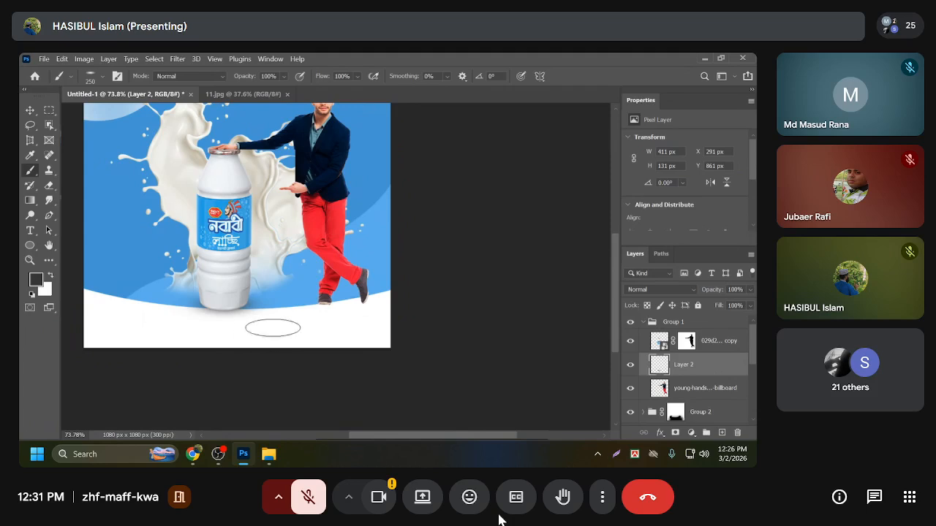
Set the bottle shadow layer's blending mode to Multiply and move the shadow slightly down, to Y 870 px.
left_click(693, 288)
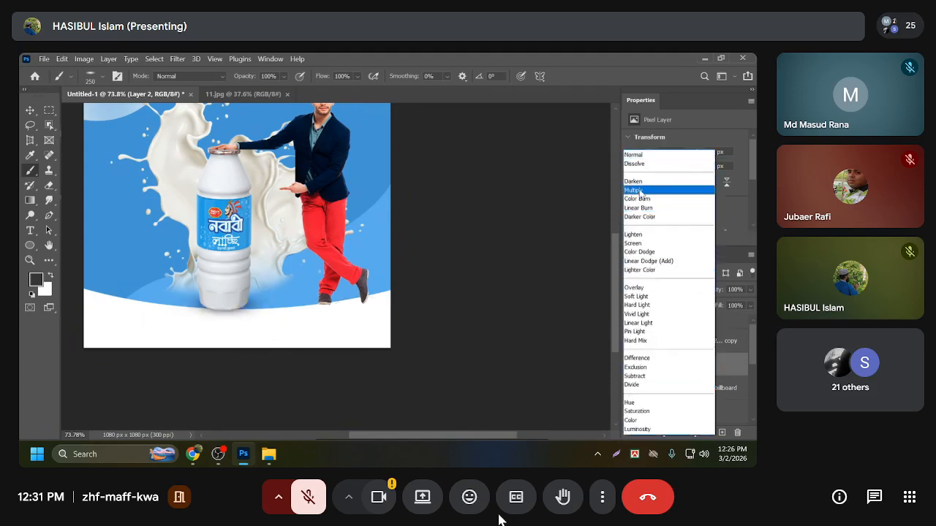
left_click(637, 190)
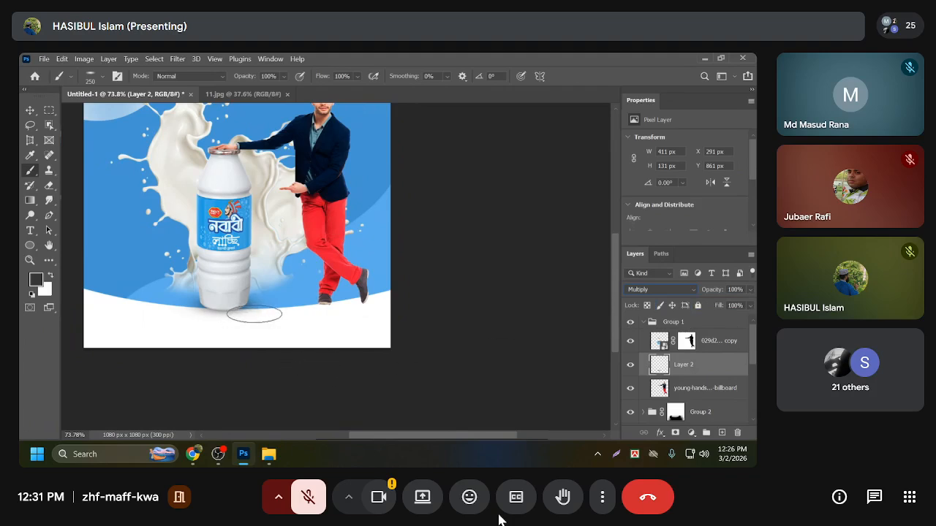
key("v")
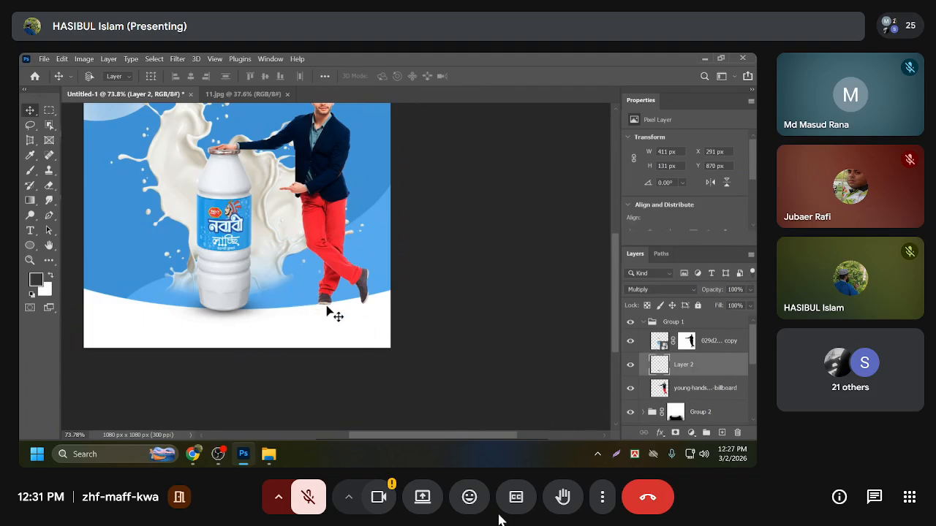
Add a new empty layer directly beneath the male model layer in Group 1 and switch to the Brush tool.
scroll(333, 313, "up", 2)
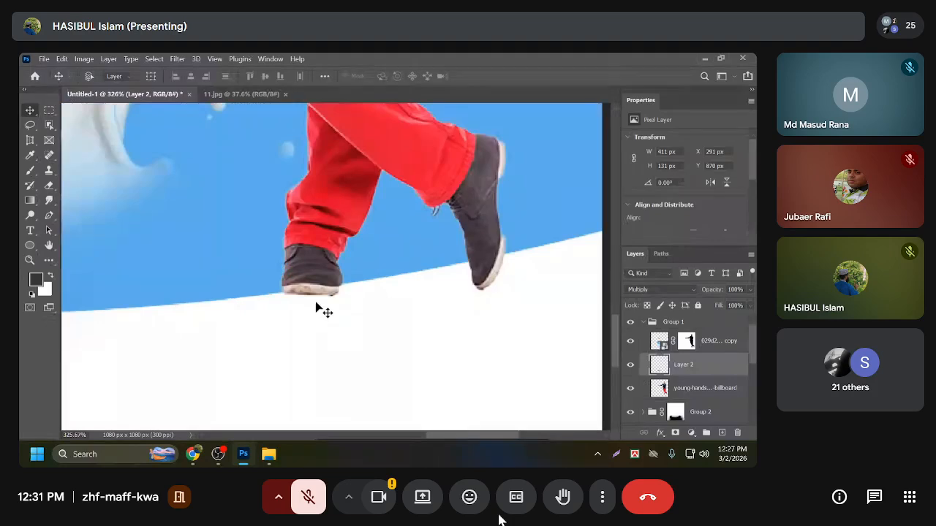
scroll(313, 301, "down", 3)
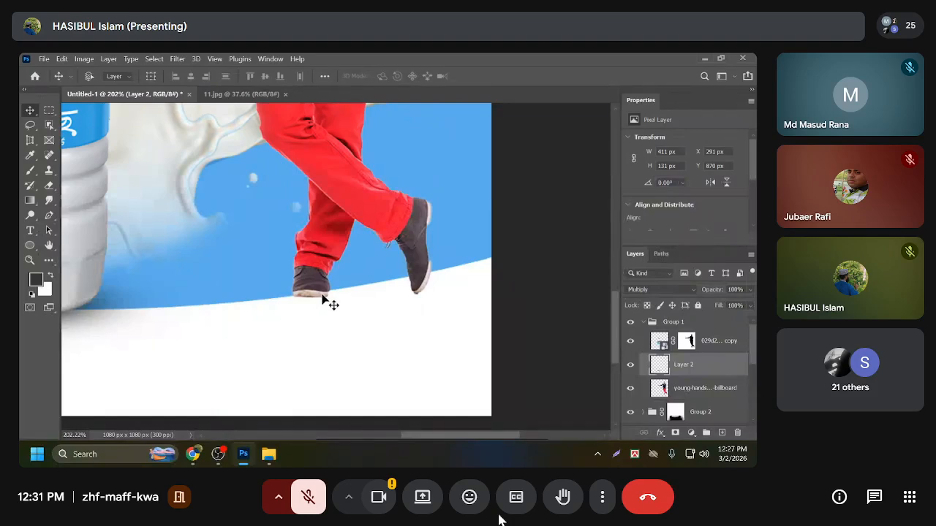
scroll(326, 301, "down", 2)
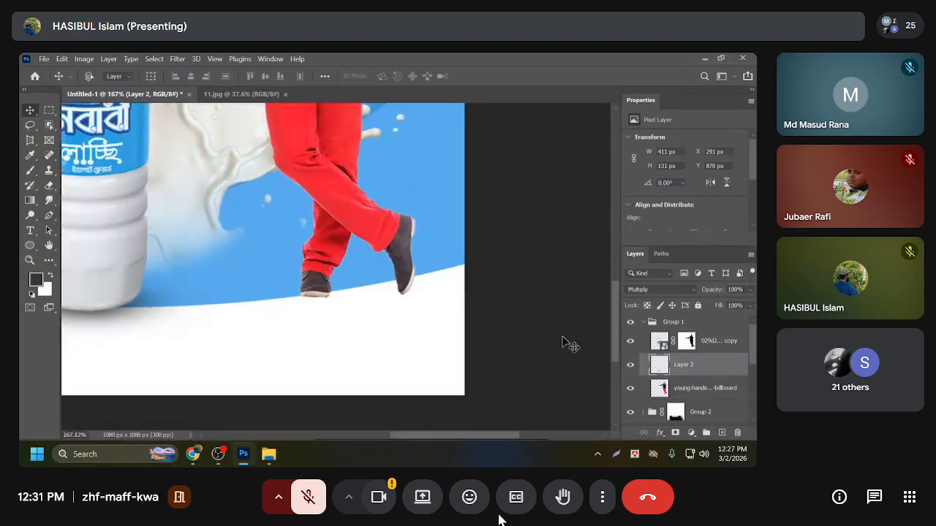
left_click(695, 388)
scroll(699, 387, "down", 1)
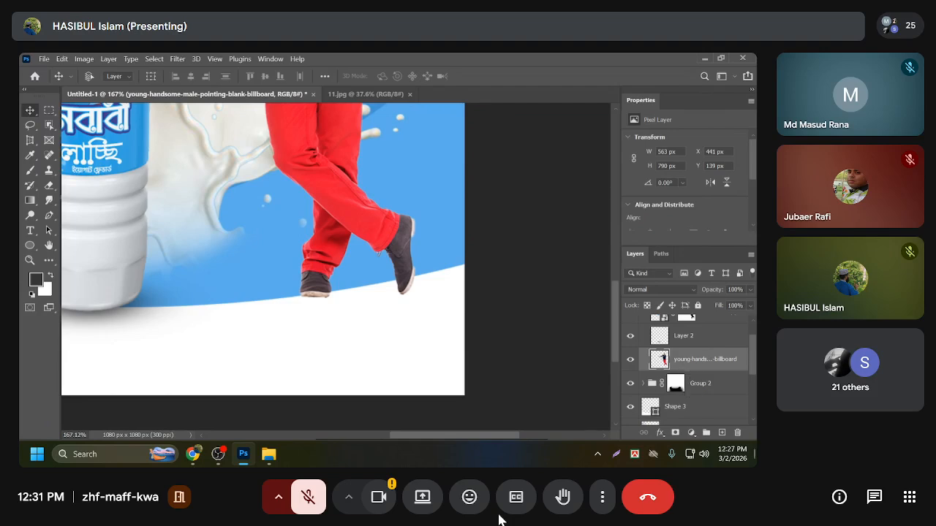
left_click(722, 432)
left_click_drag(685, 349, 693, 390)
scroll(693, 390, "down", 2)
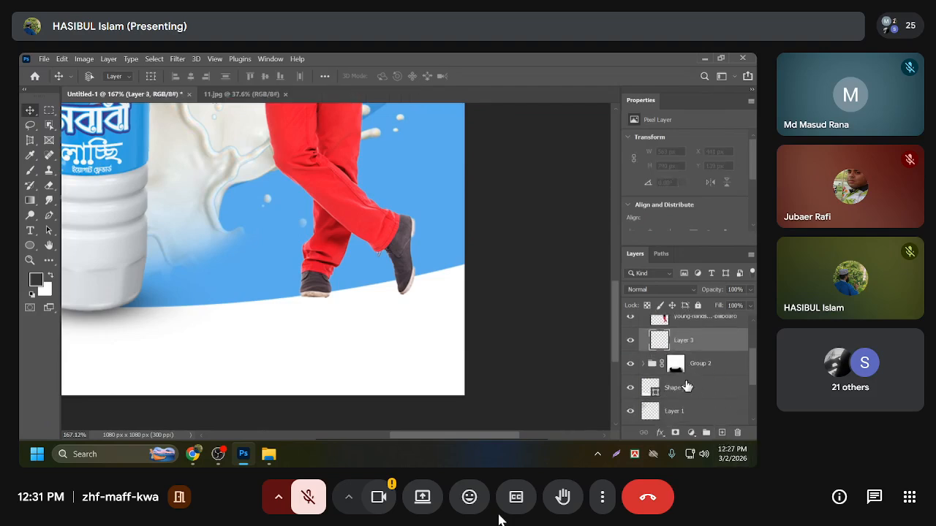
left_click(30, 170)
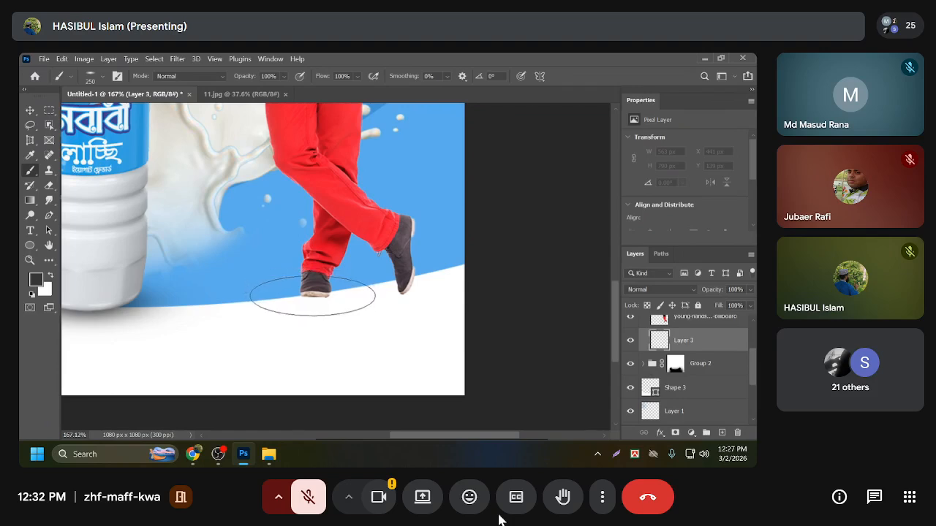
Try rotating the flattened brush tip to a nearly vertical angle of -78°.
left_click(102, 77)
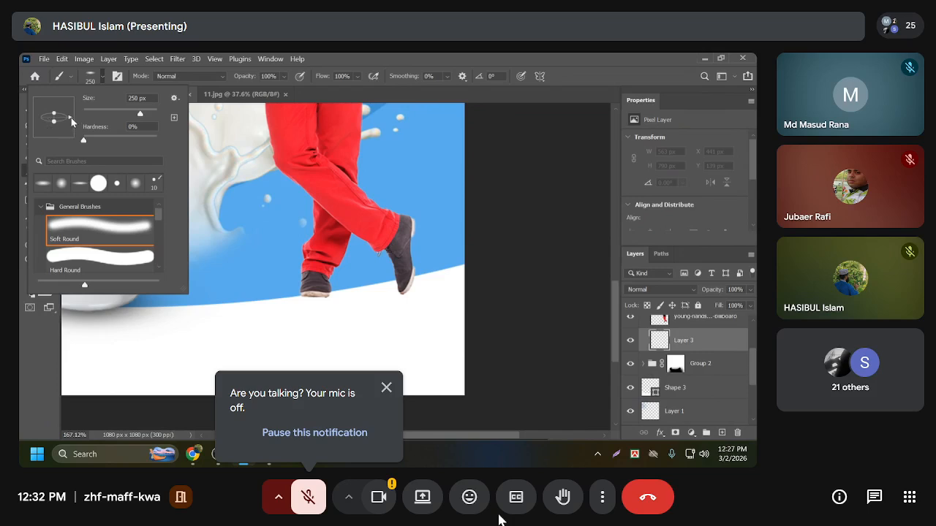
mouse_move(72, 122)
left_mouse_down()
mouse_move(51, 143)
mouse_move(58, 147)
left_mouse_up()
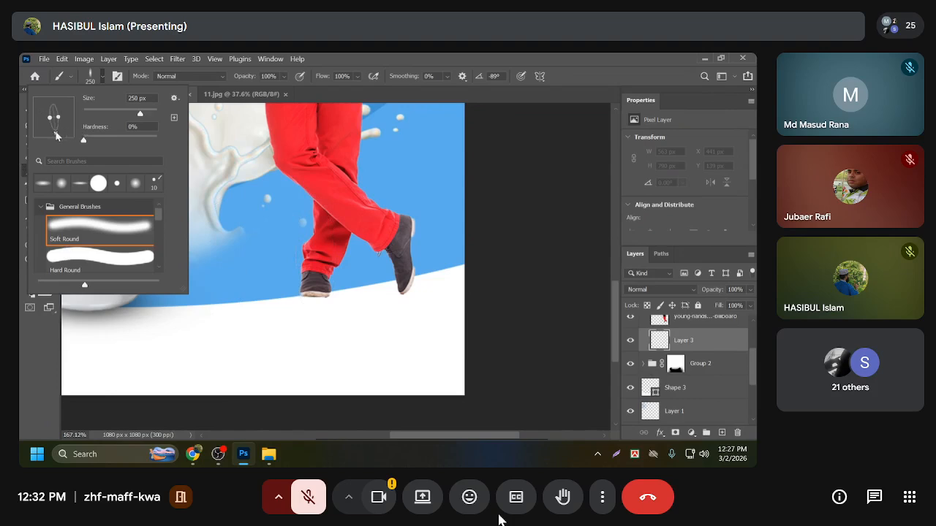
left_click_drag(57, 135, 56, 130)
left_click(101, 76)
Reduce the brush to 50 px and reshape its tip into a rounder horizontal ellipse at a 1° angle.
key("bracketleft")
key("bracketleft")
key("bracketleft")
key("bracketleft")
key("bracketleft")
key("bracketleft")
key("bracketleft")
key("bracketleft")
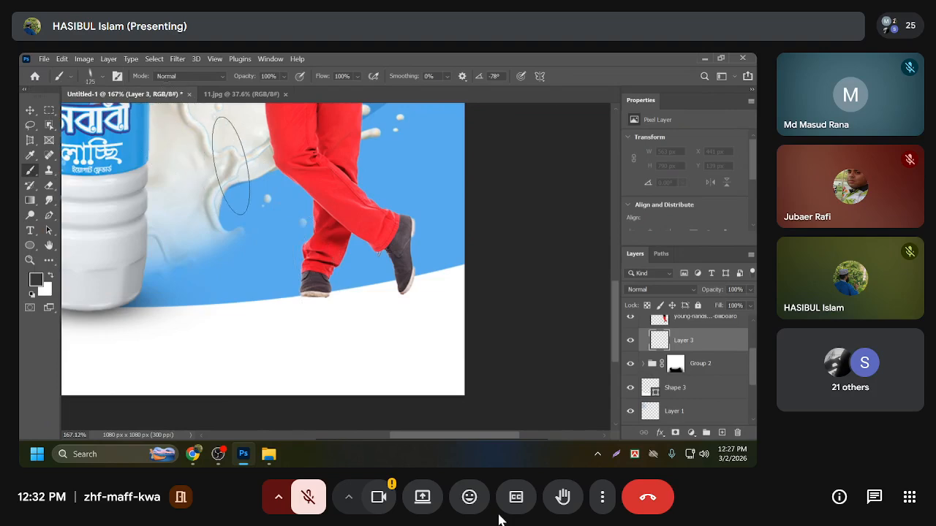
key("bracketleft")
key("bracketleft")
left_click(94, 77)
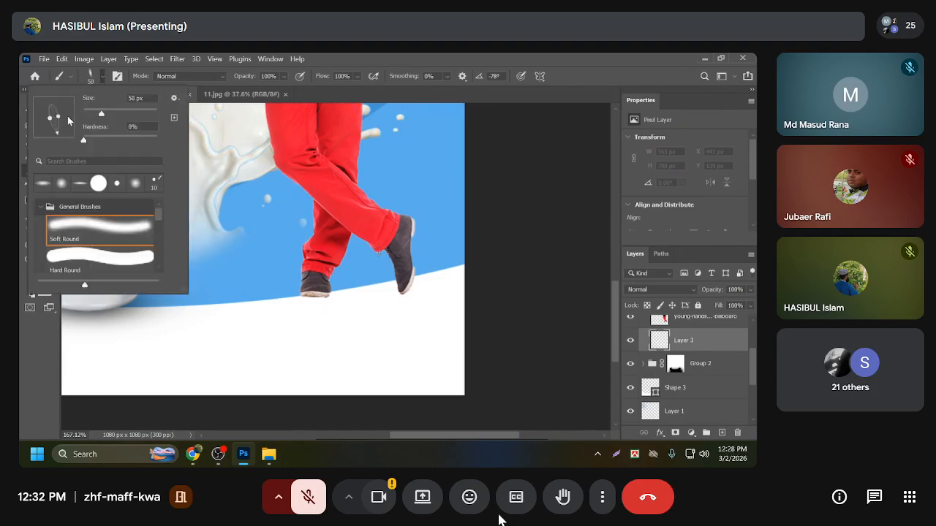
left_click_drag(57, 135, 73, 122)
mouse_move(71, 119)
left_mouse_down()
mouse_move(54, 113)
mouse_move(58, 106)
left_mouse_up()
left_click_drag(55, 107, 56, 113)
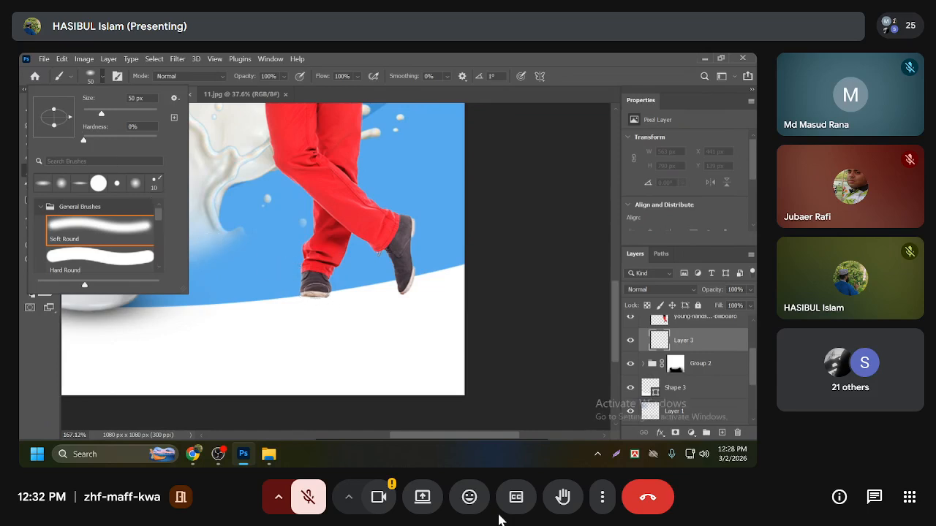
left_click(92, 78)
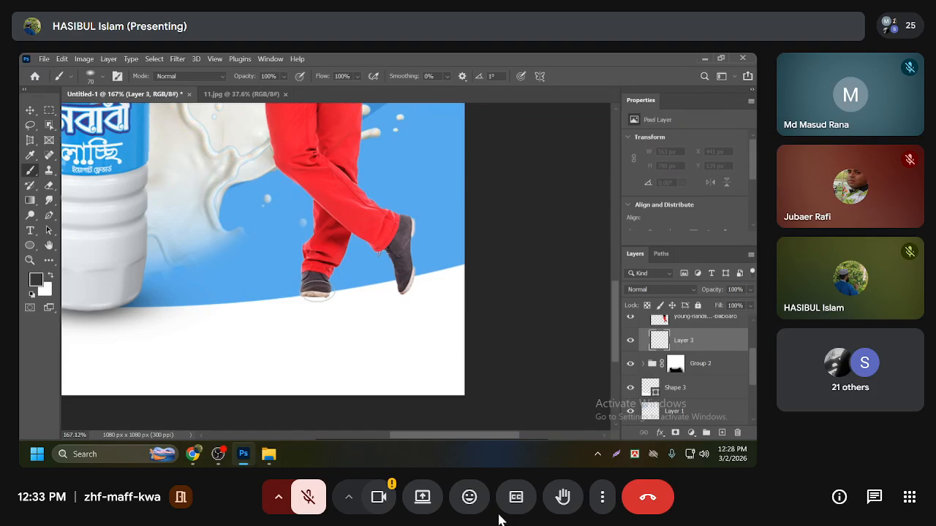
Dab a 70 px soft shadow under the man's planted shoe and set that layer's blending mode to Multiply.
left_click(317, 294)
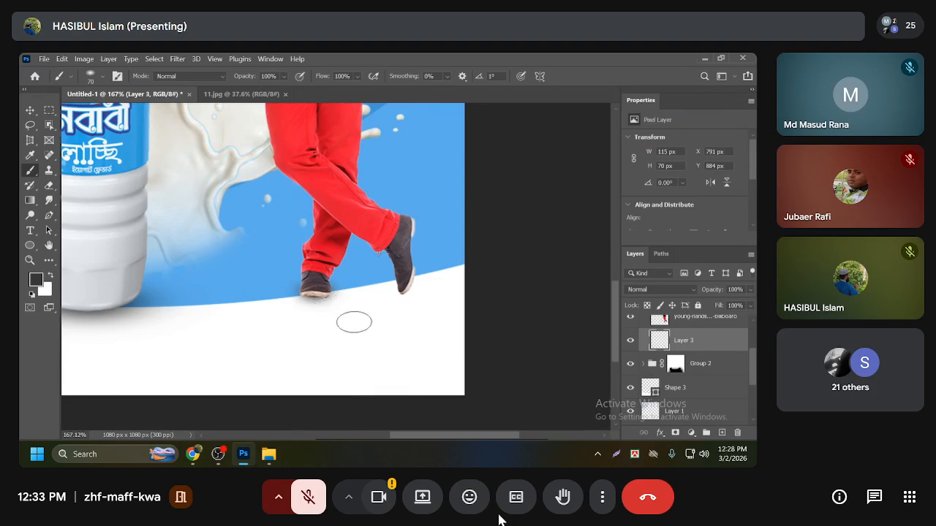
left_click(676, 289)
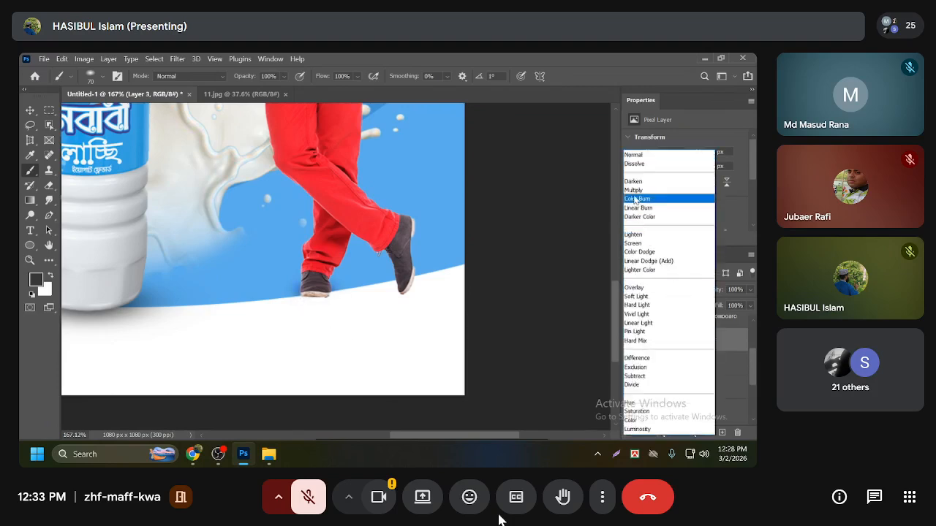
left_click(633, 190)
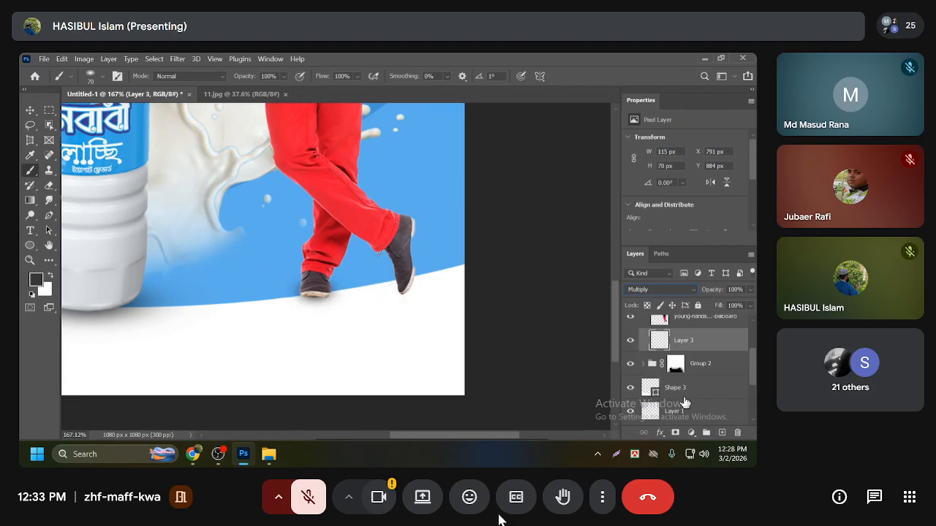
Try painting a 35 px soft shadow under the toe of the man's crossed shoe on another new layer.
left_click(721, 432)
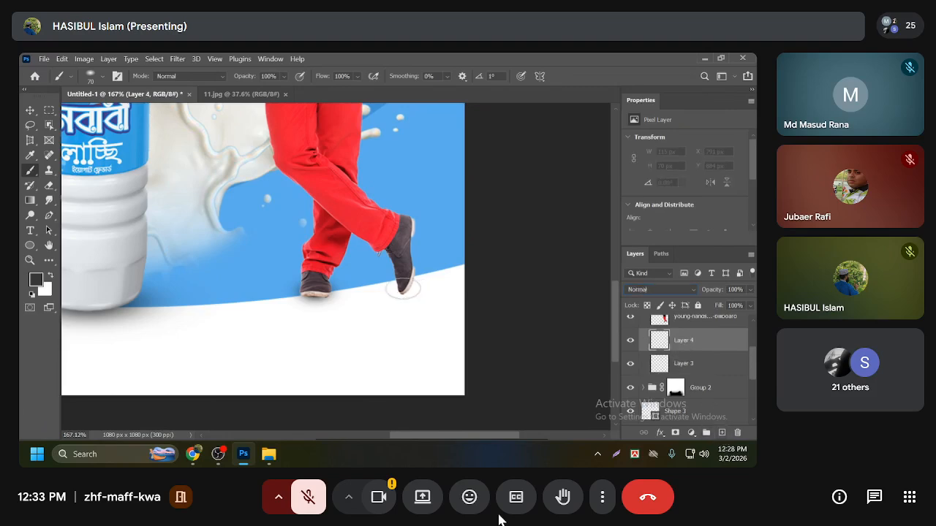
key("bracketleft")
key("bracketleft")
key("bracketleft")
key("bracketleft")
key("bracketleft")
key("bracketleft")
key("bracketleft")
left_click_drag(399, 291, 414, 280)
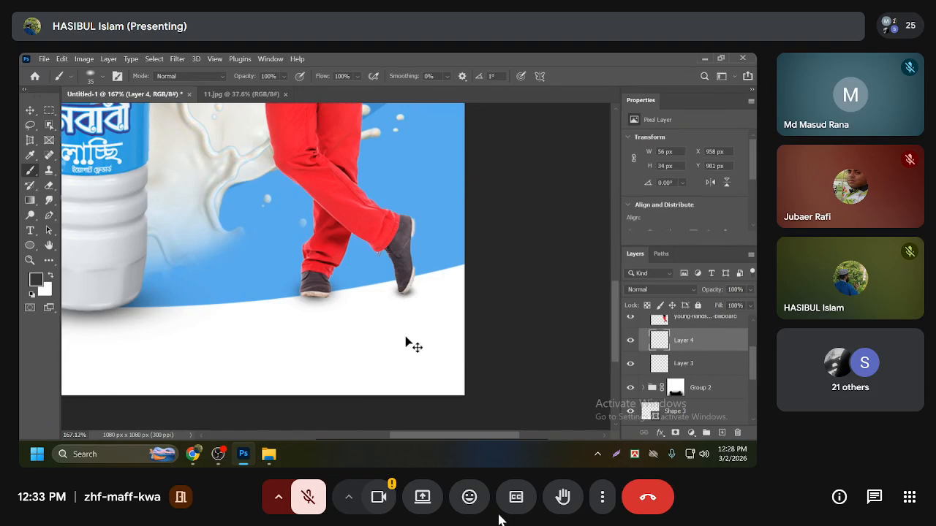
key("ctrl+e")
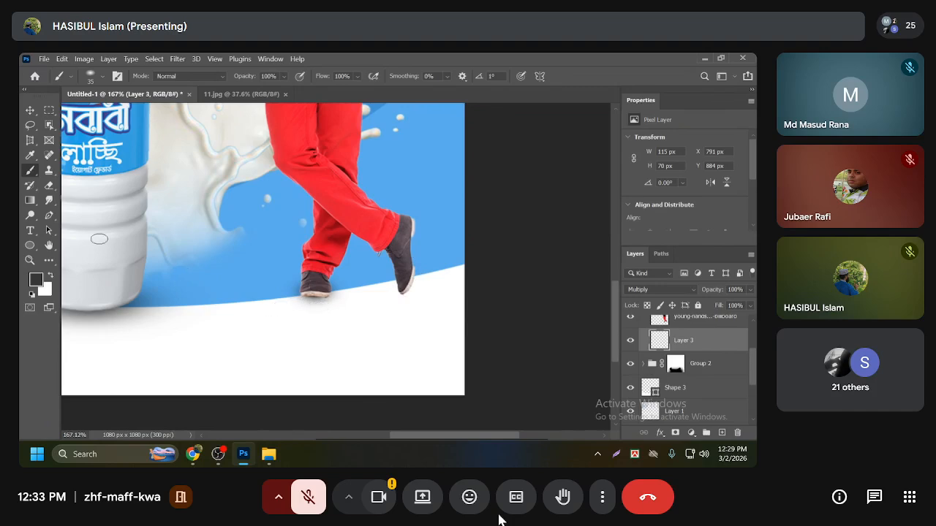
On a new layer, lasso an area about 28 by 54 px around the crossed shoe's toe and fill it with dark grey.
left_click(50, 215)
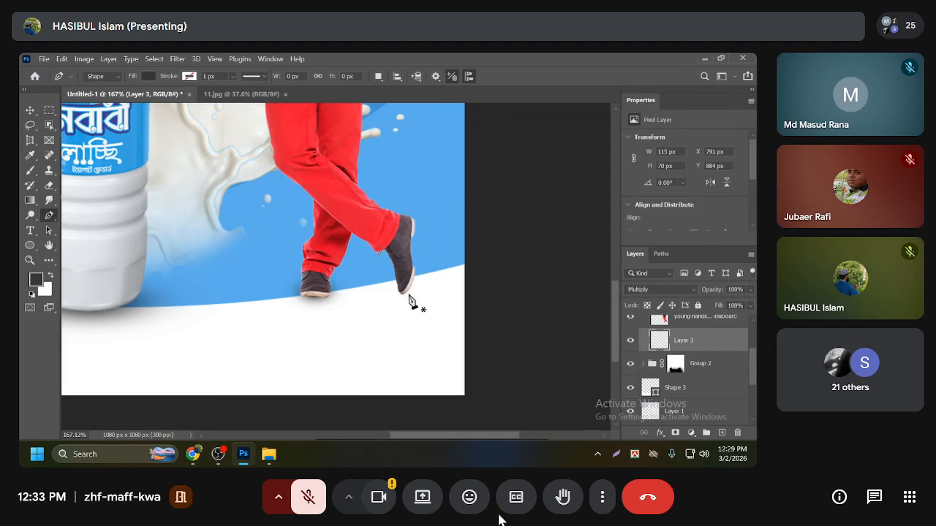
scroll(403, 302, "up", 1)
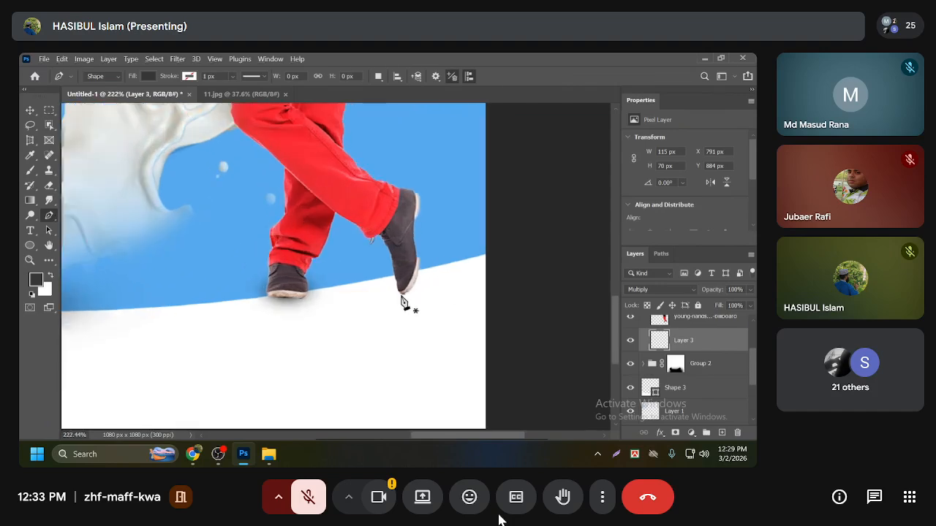
left_click(30, 125)
left_click(69, 122)
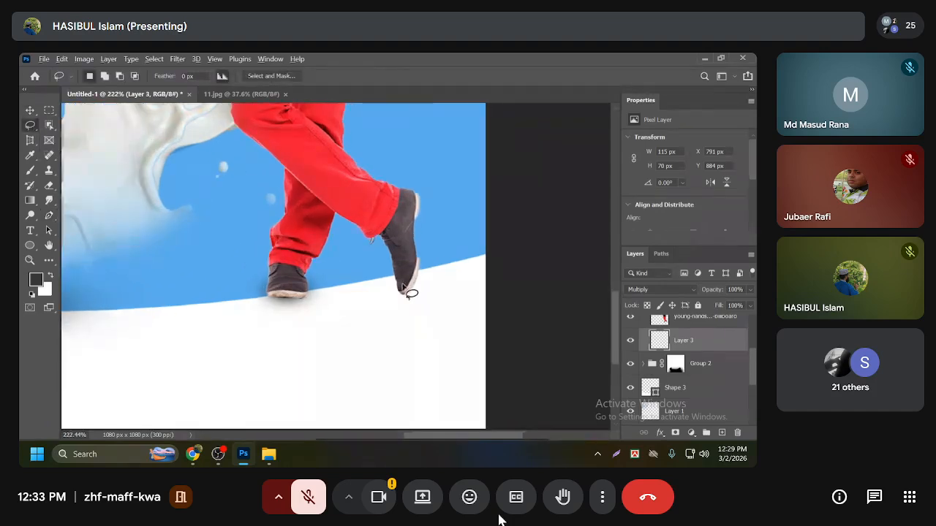
scroll(417, 294, "down", 1)
left_click(722, 432)
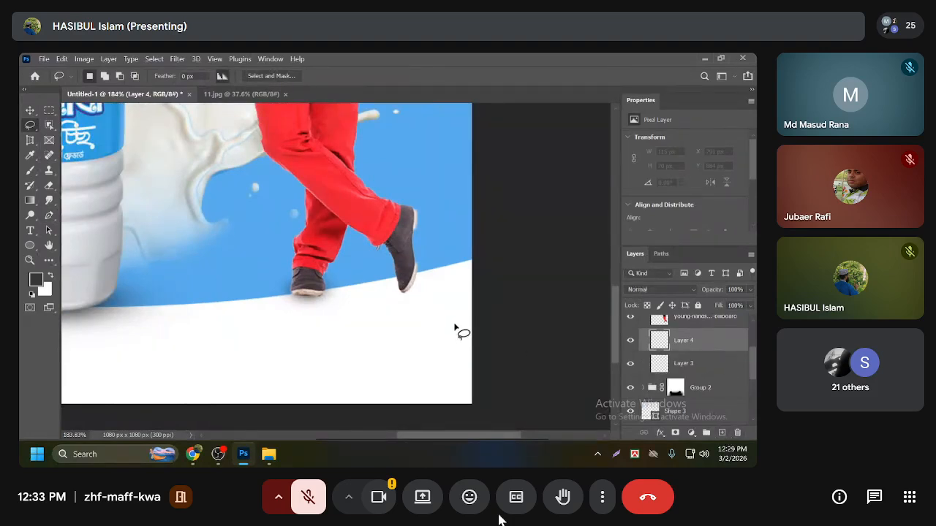
scroll(414, 299, "up", 1)
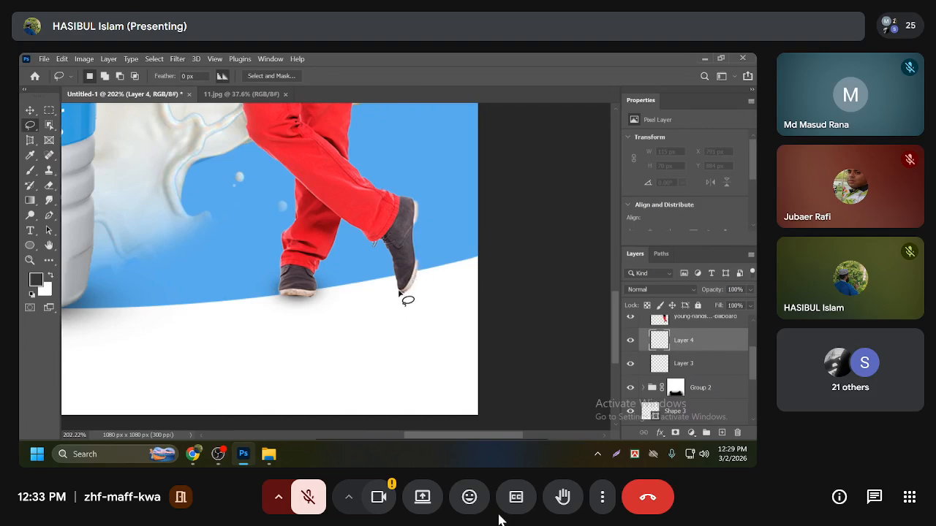
mouse_move(415, 261)
left_mouse_down()
mouse_move(418, 283)
mouse_move(404, 301)
left_mouse_up()
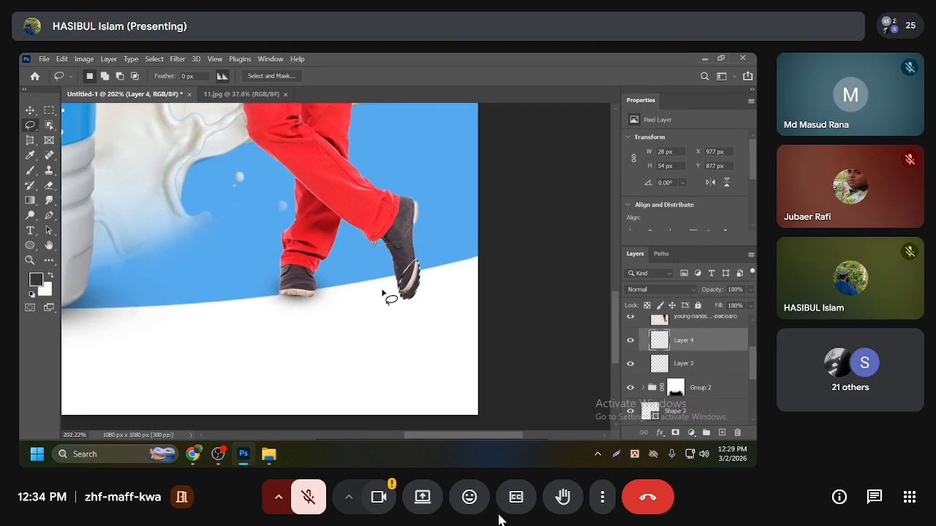
key("ctrl+g")
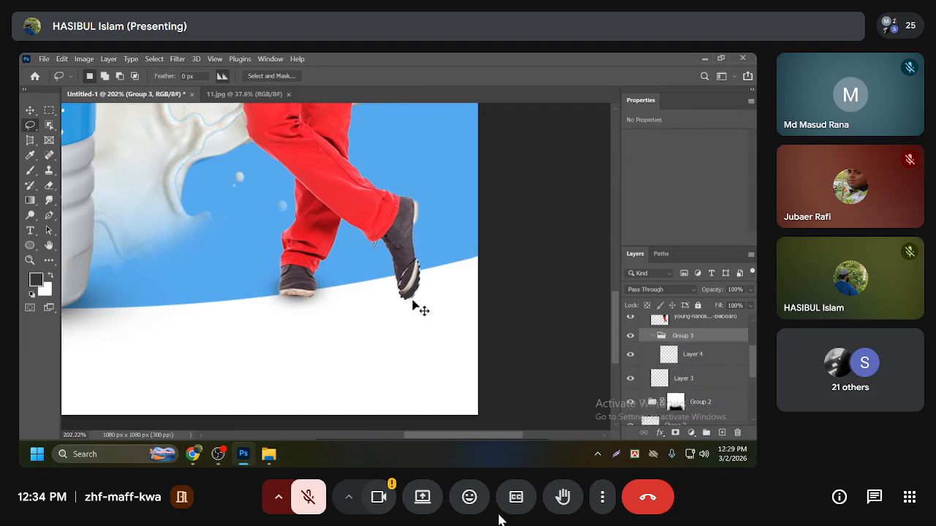
key("ctrl+z")
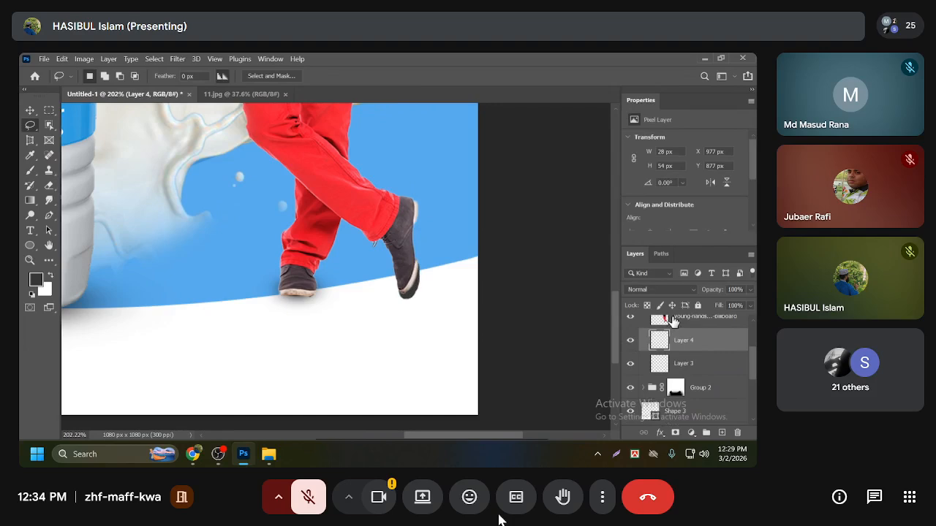
Soften the dark toe patch with a Gaussian Blur radius slightly below 9.6 pixels and set its layer's blending mode to Multiply.
scroll(447, 310, "up", 3)
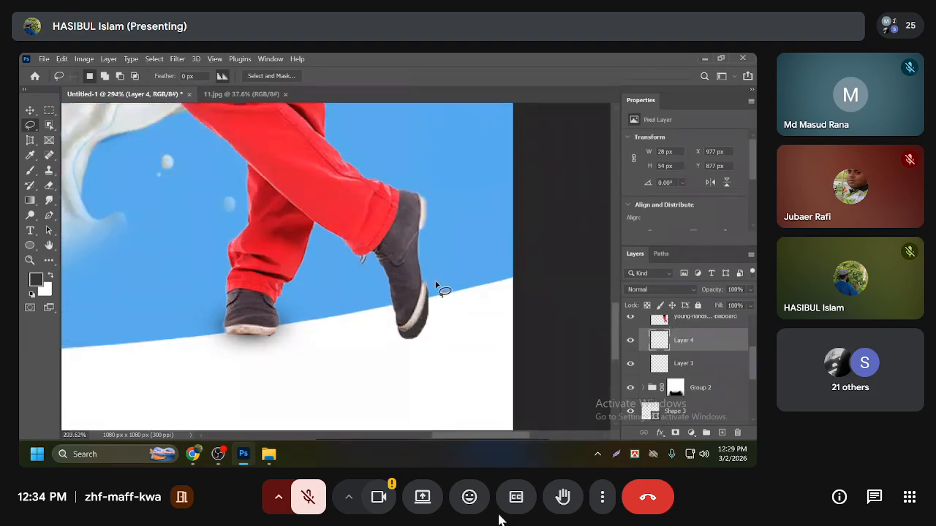
scroll(436, 285, "down", 2)
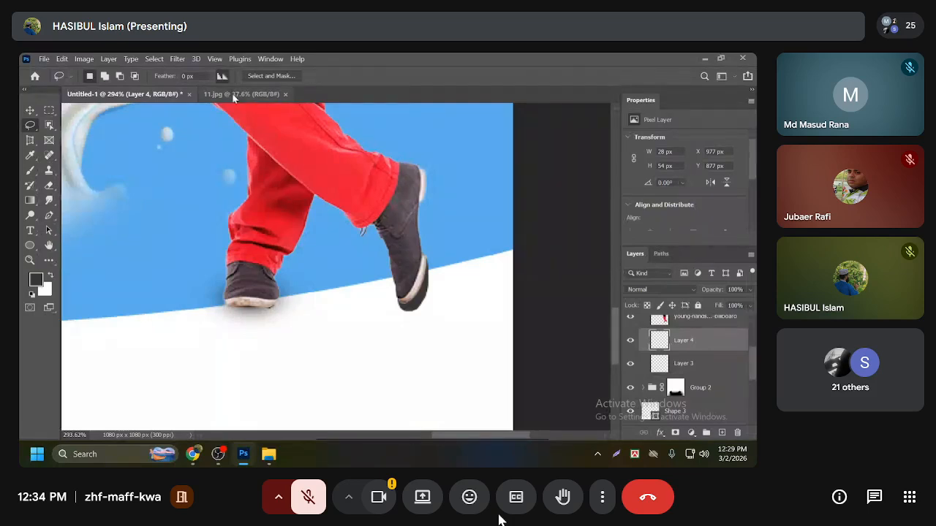
left_click(173, 61)
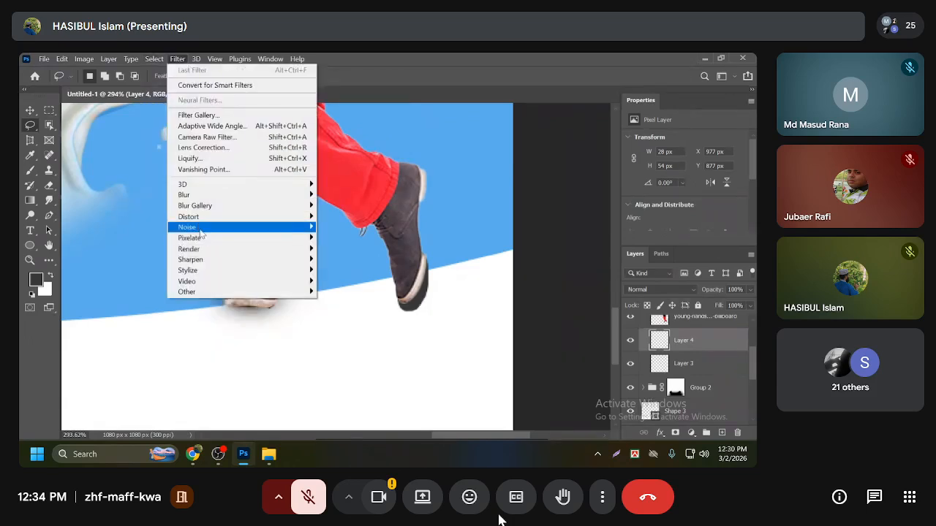
mouse_move(278, 194)
left_click(346, 239)
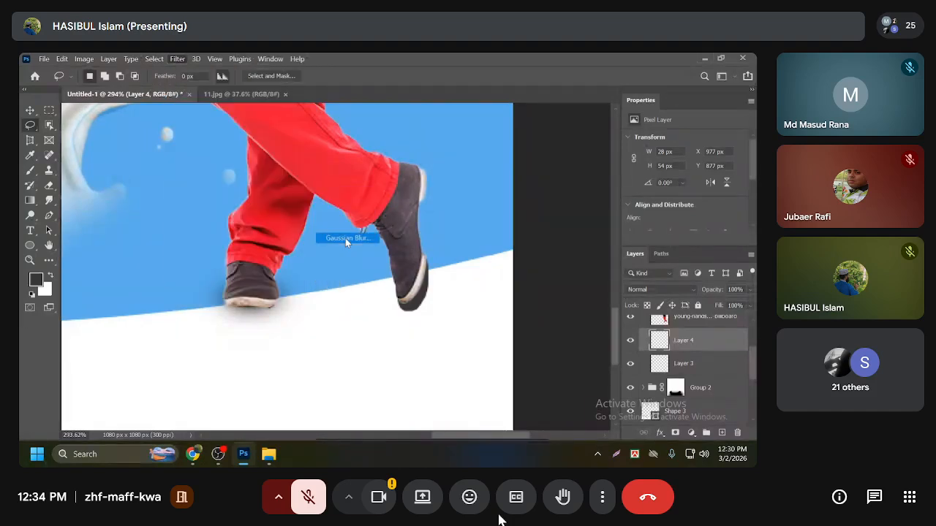
left_click_drag(345, 110, 519, 113)
left_click_drag(480, 292, 519, 292)
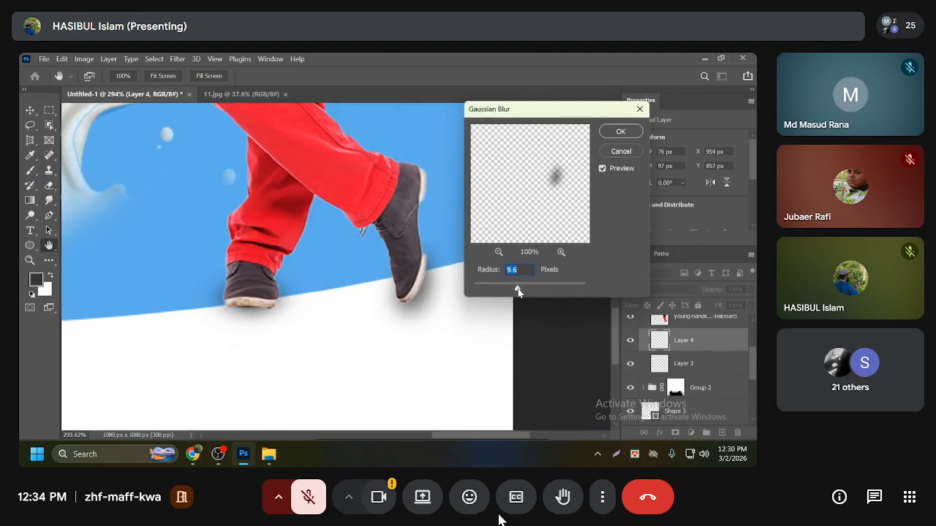
left_click_drag(518, 292, 515, 291)
left_click(618, 133)
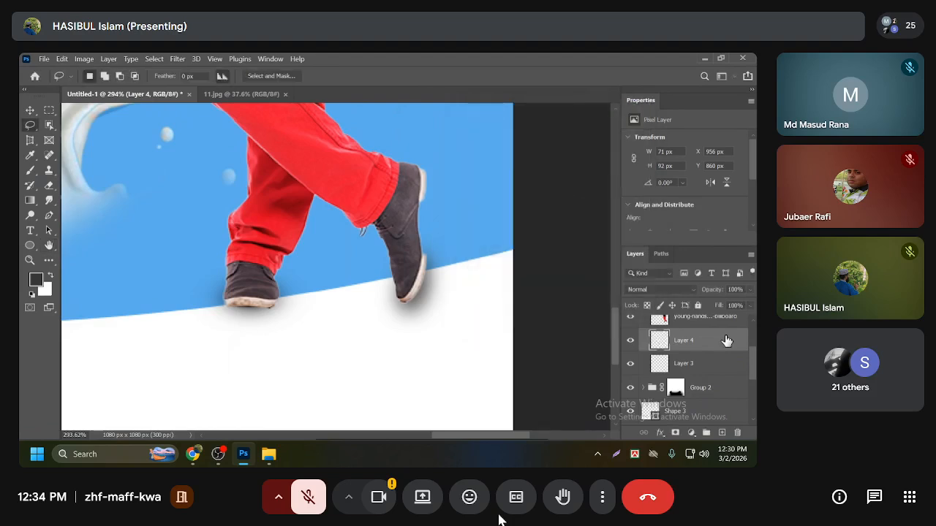
left_click(671, 288)
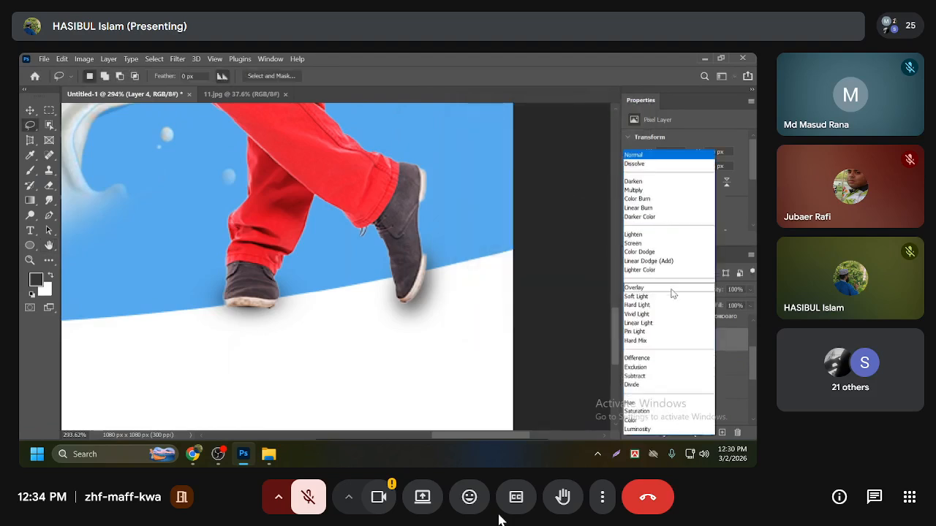
left_click(634, 190)
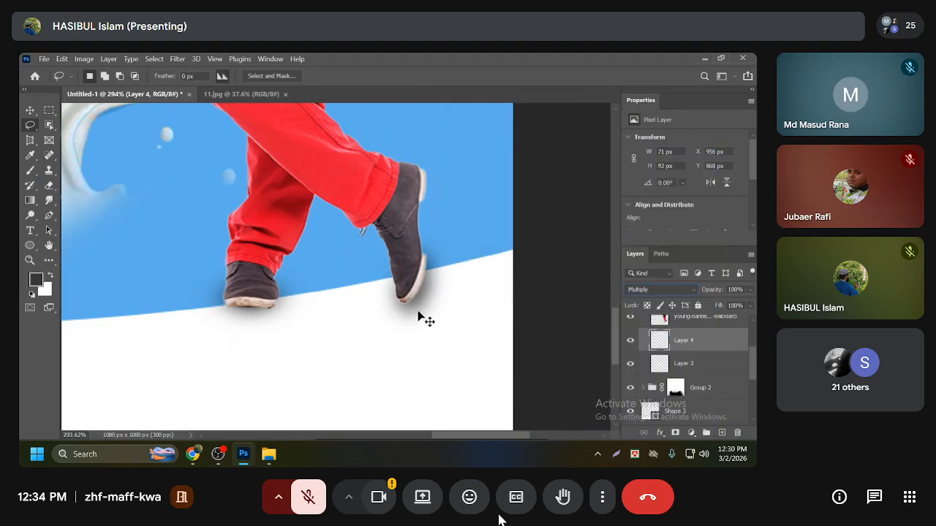
Scale the toe shadow to 79.80%, rotate it 4.18° and shift it slightly up and left behind the crossed shoe.
key("ctrl+t")
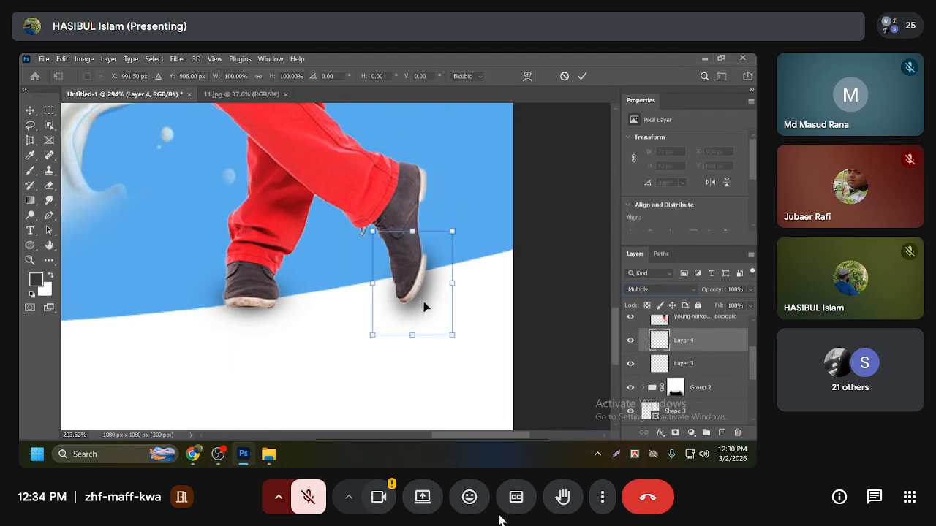
left_click_drag(414, 334, 414, 323)
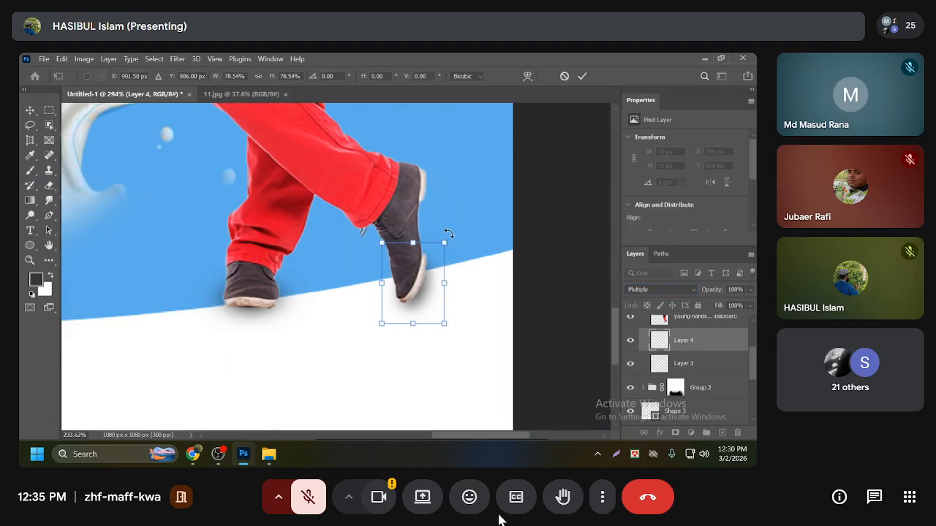
left_click_drag(449, 233, 452, 236)
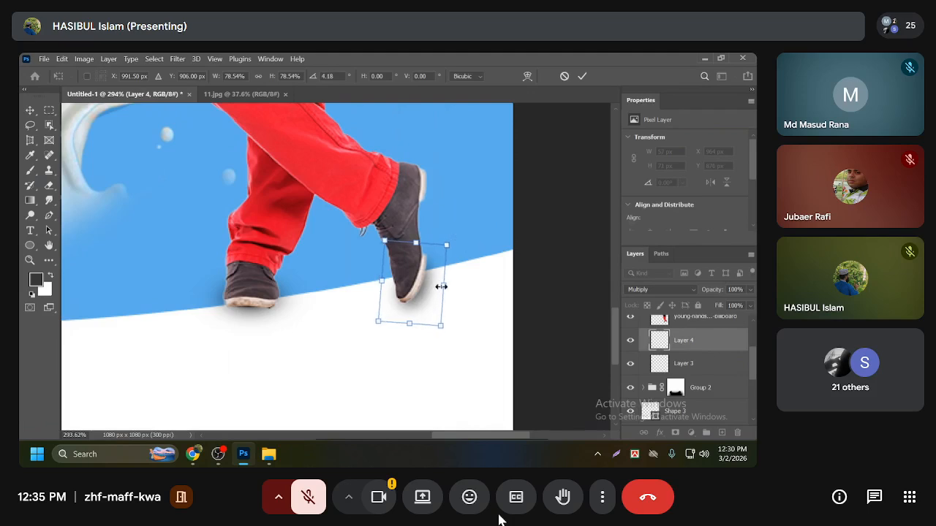
left_click_drag(430, 296, 408, 323)
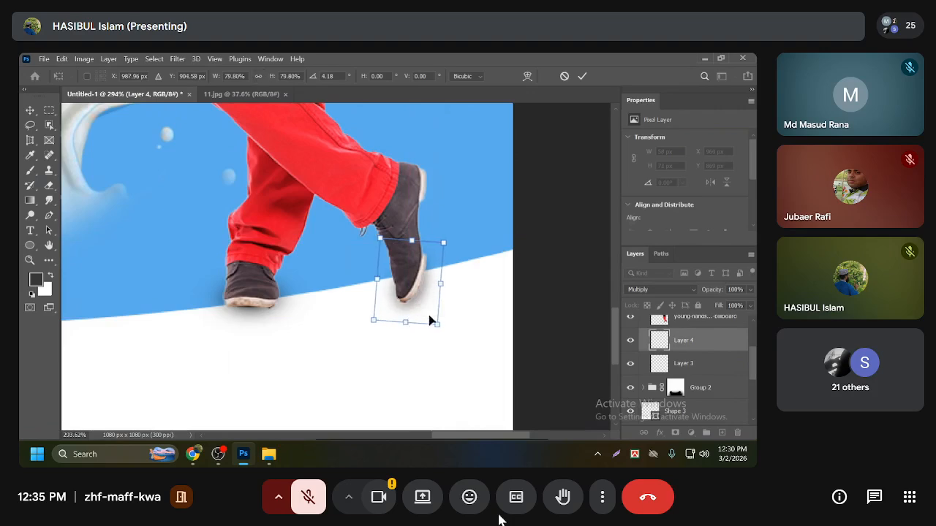
key("Return")
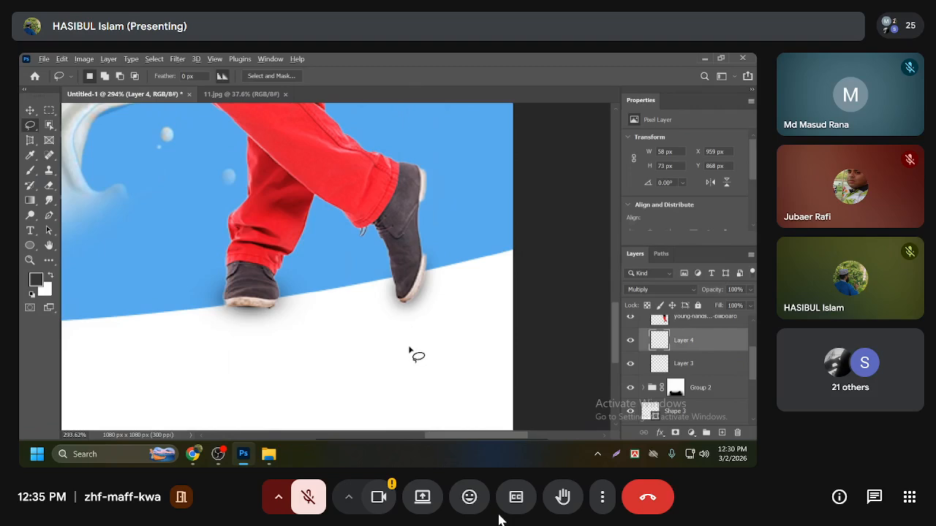
Try filling a freehand lasso shape about 173 by 161 px beside the bottle's base with dark grey on a new layer.
scroll(410, 351, "down", 5)
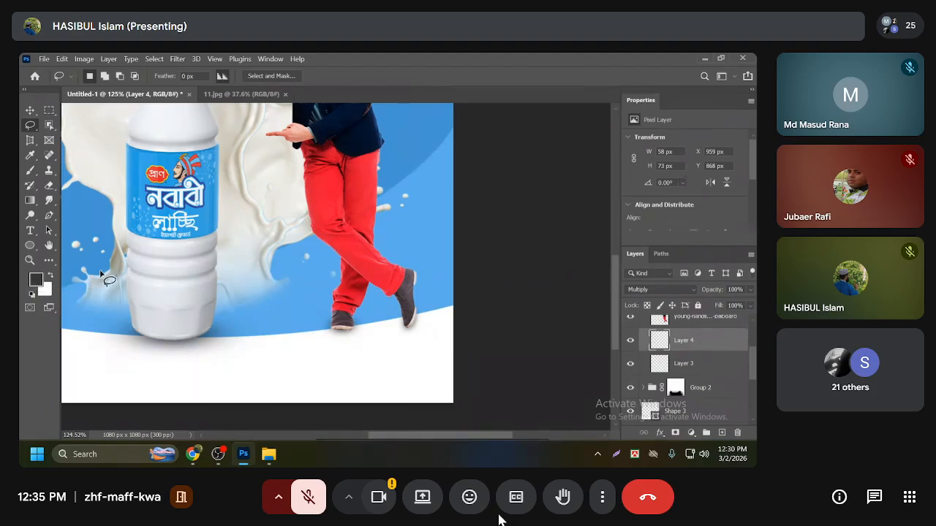
right_click(29, 125)
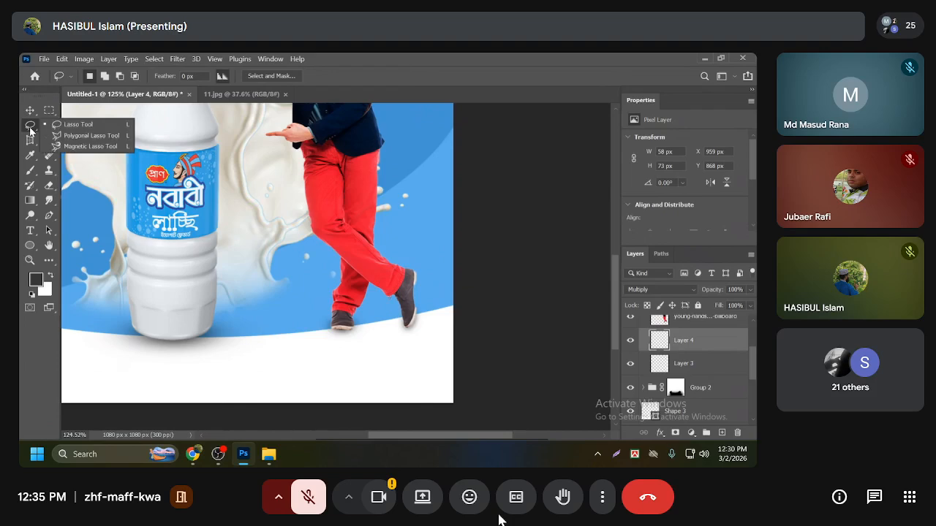
left_click(76, 126)
mouse_move(216, 314)
left_mouse_down()
mouse_move(267, 262)
mouse_move(282, 318)
mouse_move(213, 310)
left_mouse_up()
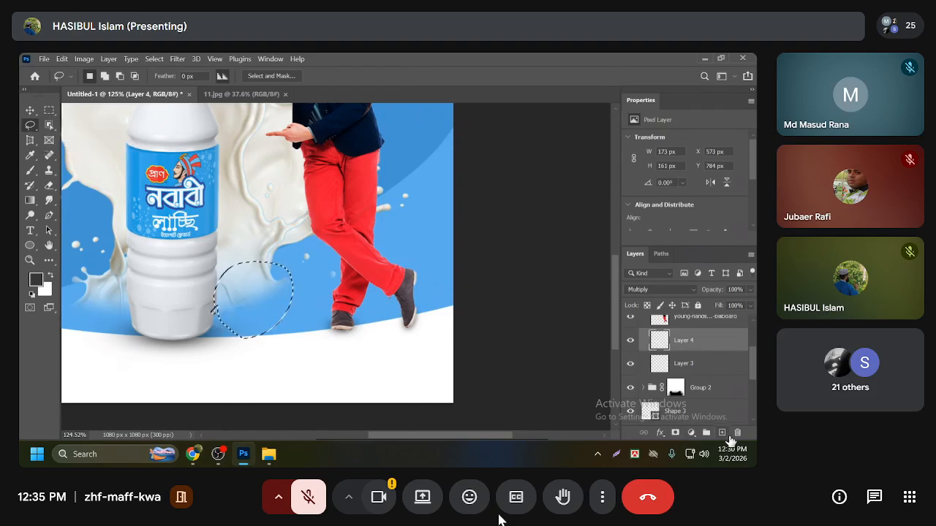
left_click(722, 432)
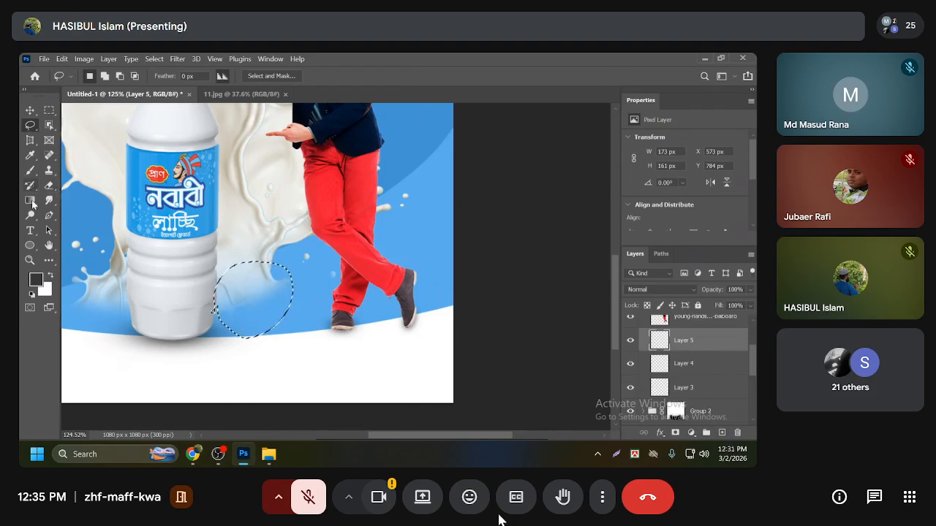
left_click_drag(31, 200, 77, 216)
left_click(229, 303)
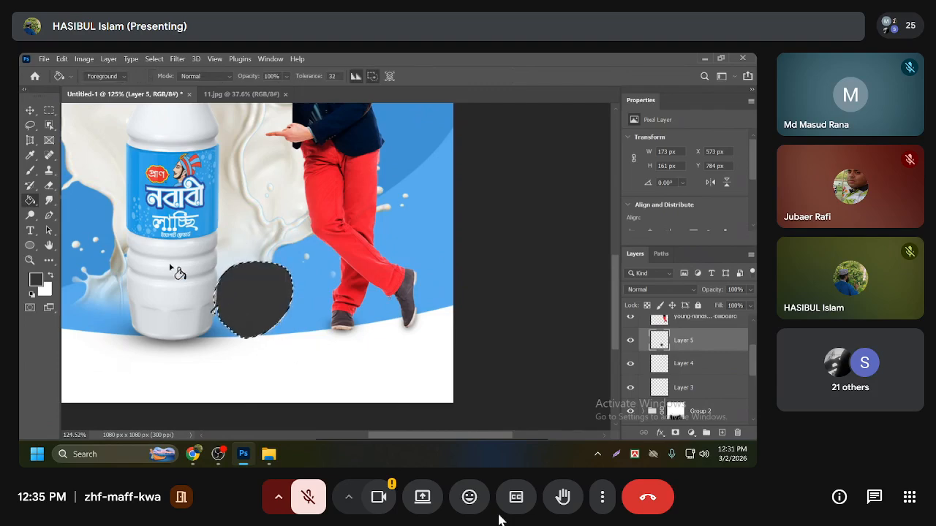
key("ctrl+d")
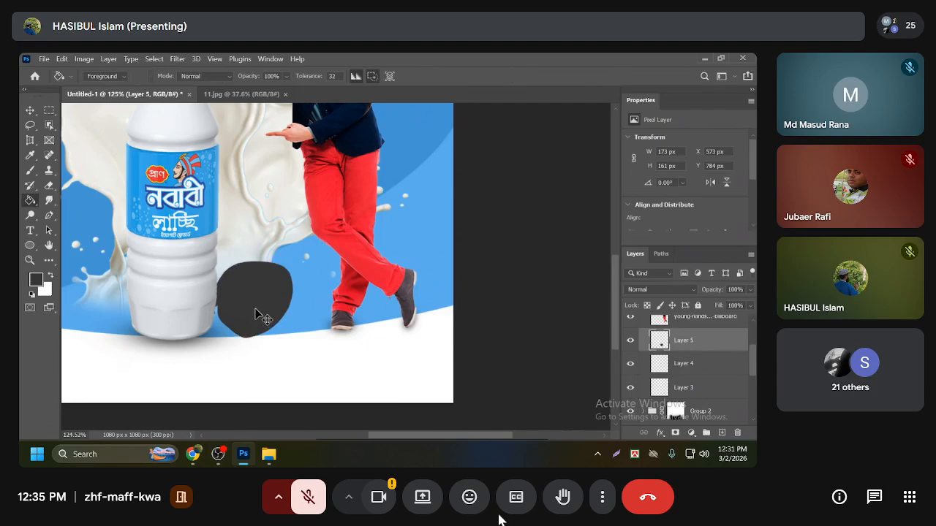
Undo the dark fill beside the bottle and clear the lasso selection.
key("ctrl+z")
key("ctrl+z")
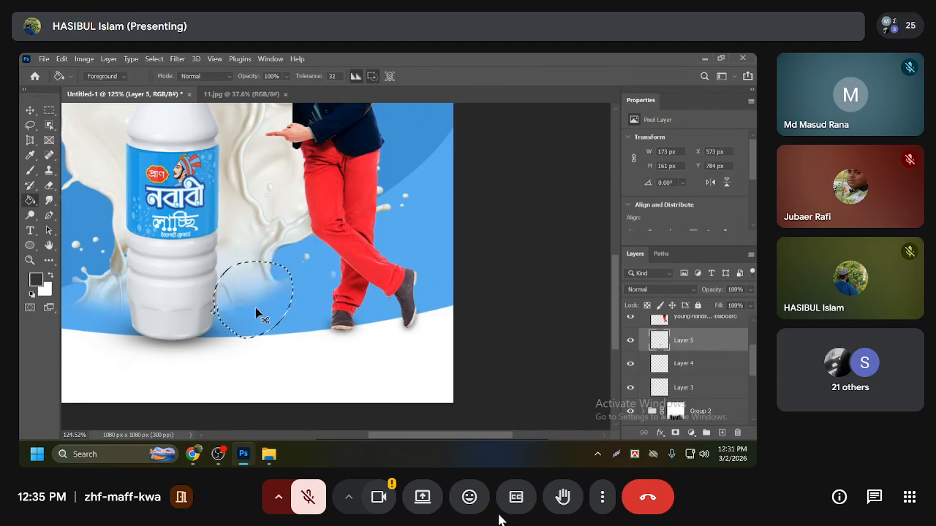
key("ctrl+d")
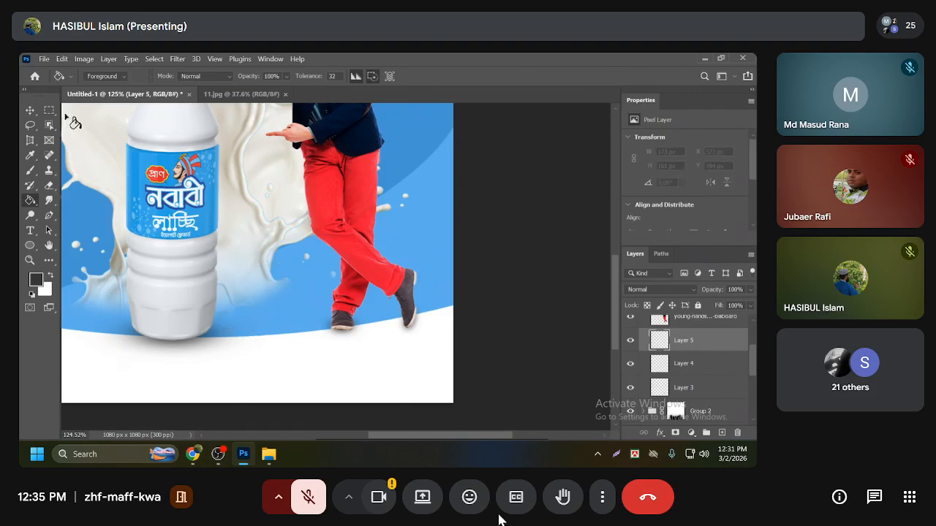
left_click(31, 111)
scroll(296, 238, "down", 5)
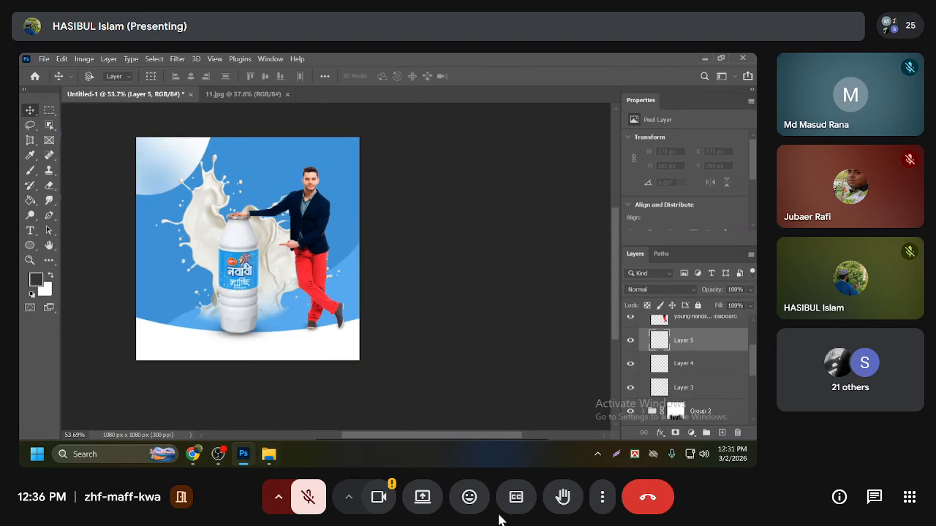
Switch to Chrome and replace the Google image search "product review man" with "pran lacchi".
mouse_move(192, 454)
left_click(132, 398)
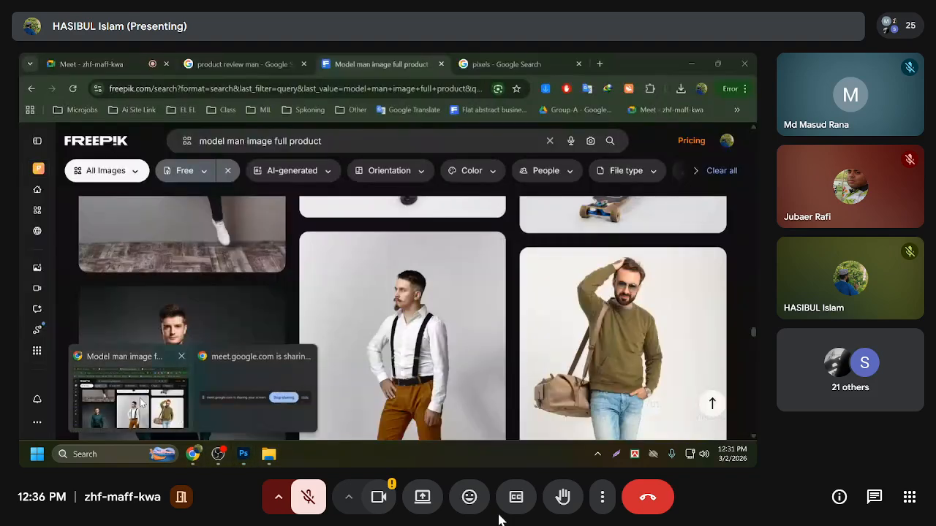
left_click(242, 65)
left_click_drag(197, 88, 264, 89)
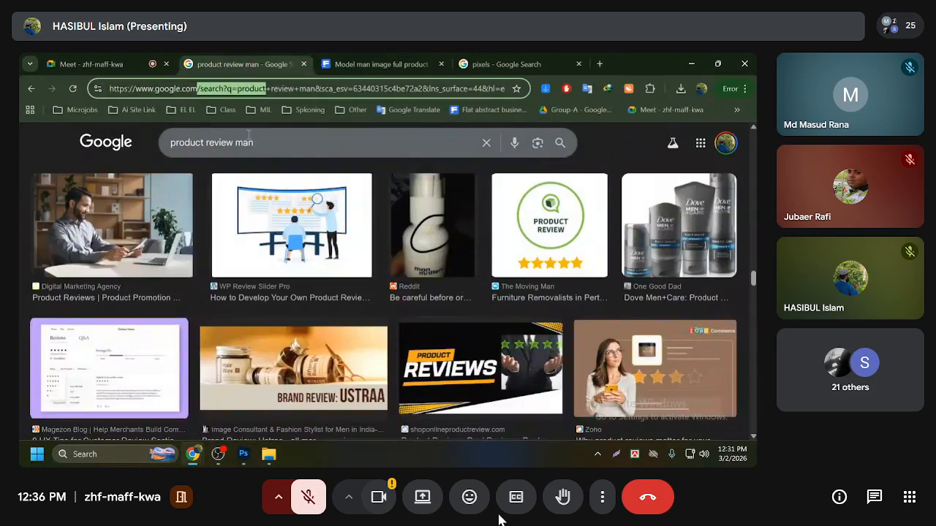
left_click(249, 139)
key("ctrl+a")
type("pr")
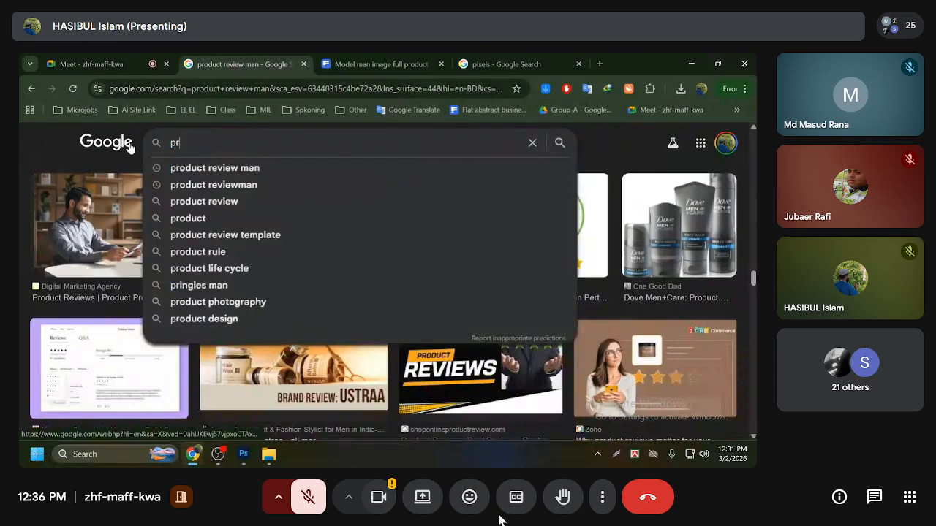
type("an")
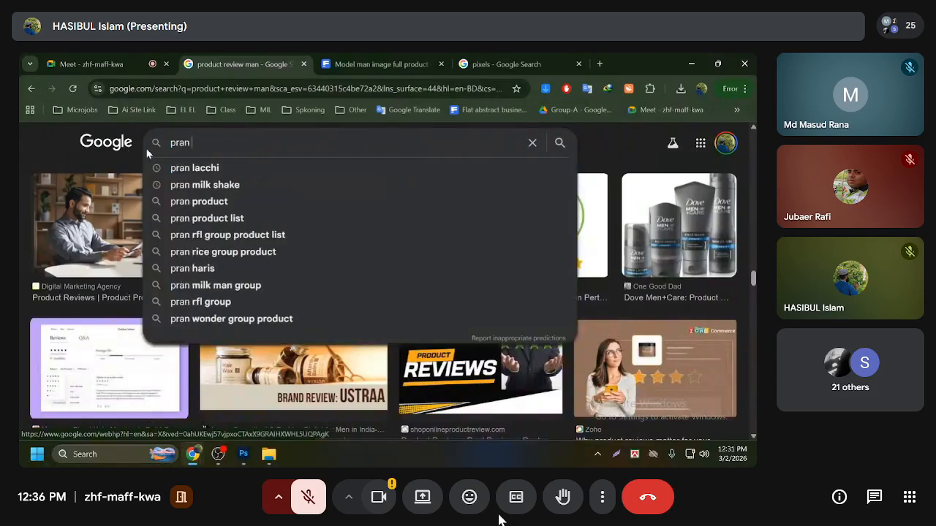
key("Return")
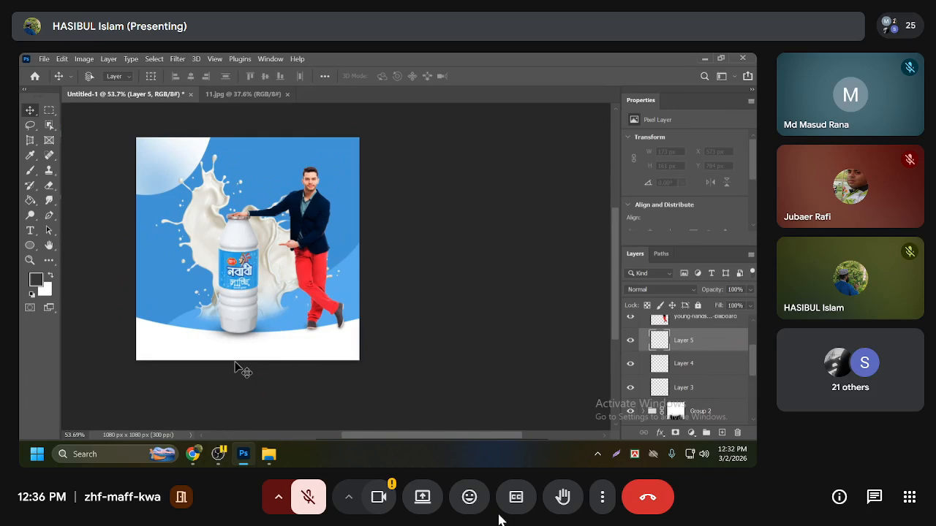
Center the ad in Photoshop's view, and in Chrome open the bookmarked Group-A Google Drive folder in place of the pixels search.
key("ctrl+0")
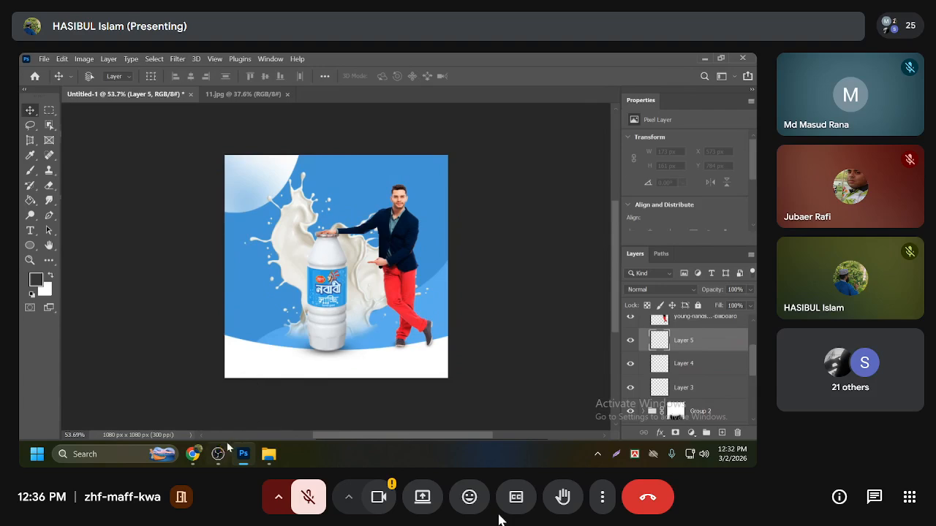
mouse_move(193, 455)
left_click(130, 395)
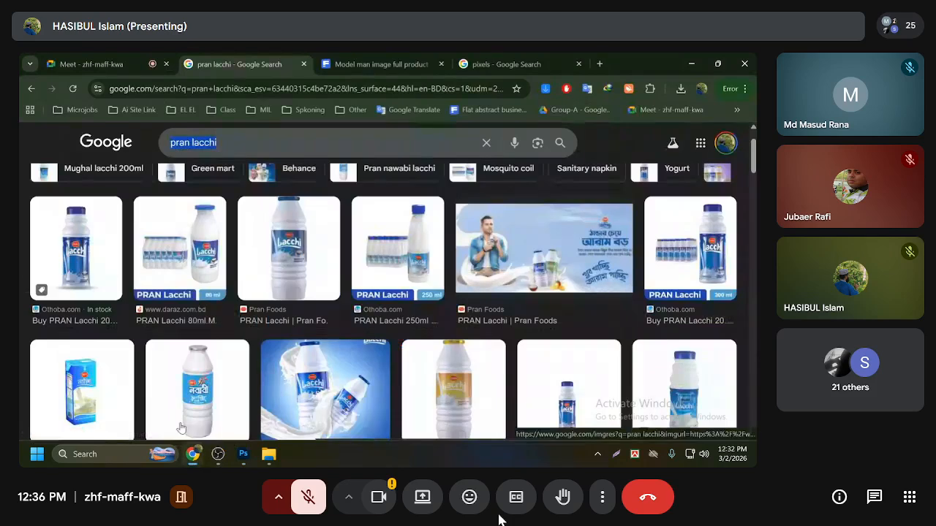
mouse_move(245, 456)
mouse_move(193, 457)
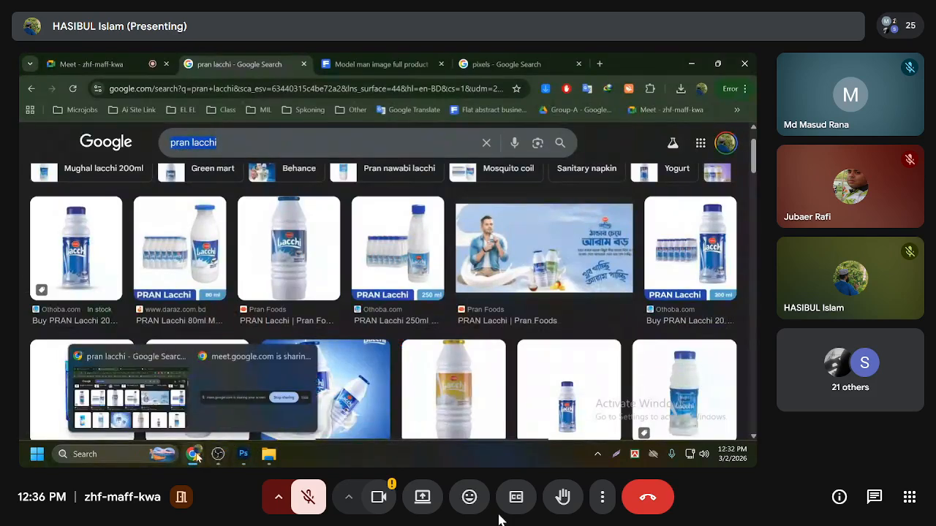
left_click(497, 64)
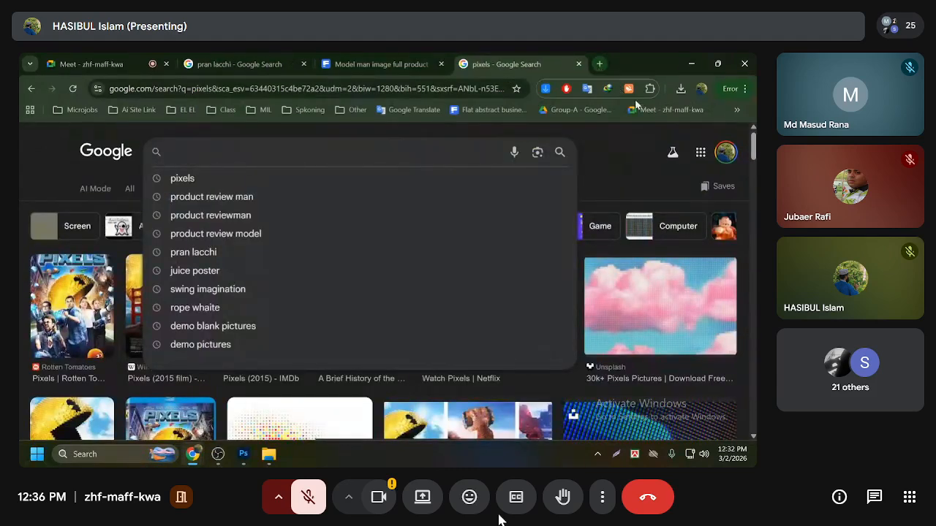
left_click(581, 111)
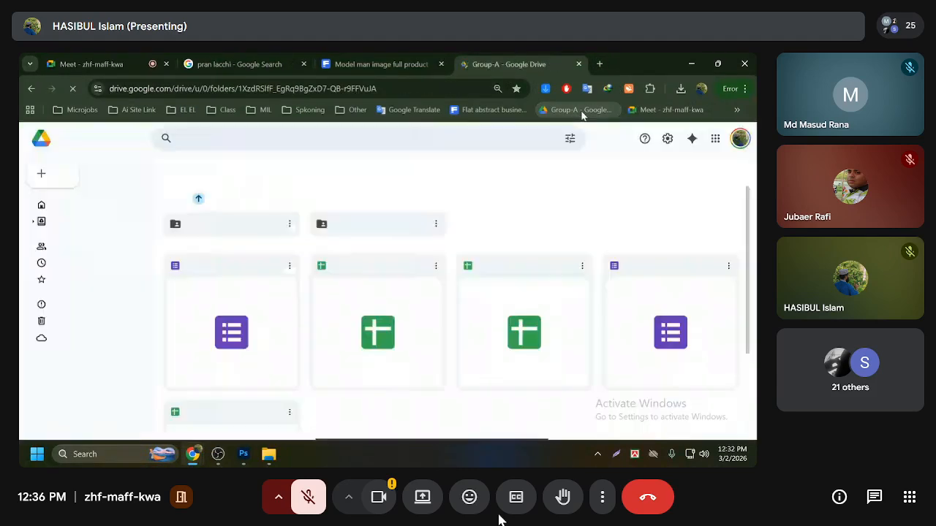